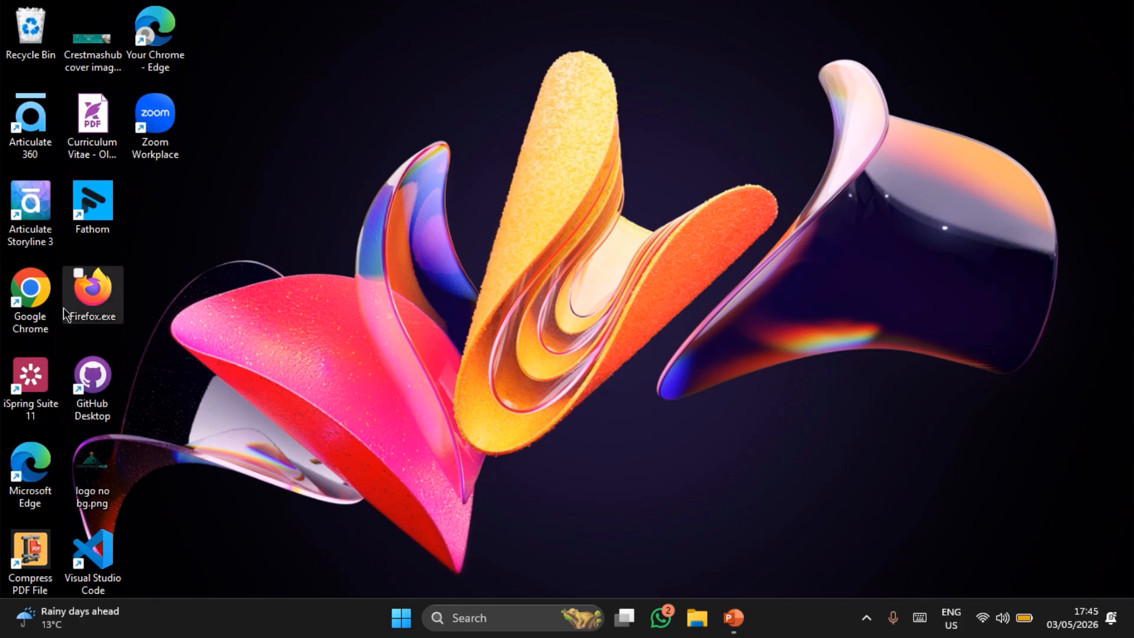
pyautogui.doubleClick(40, 299)
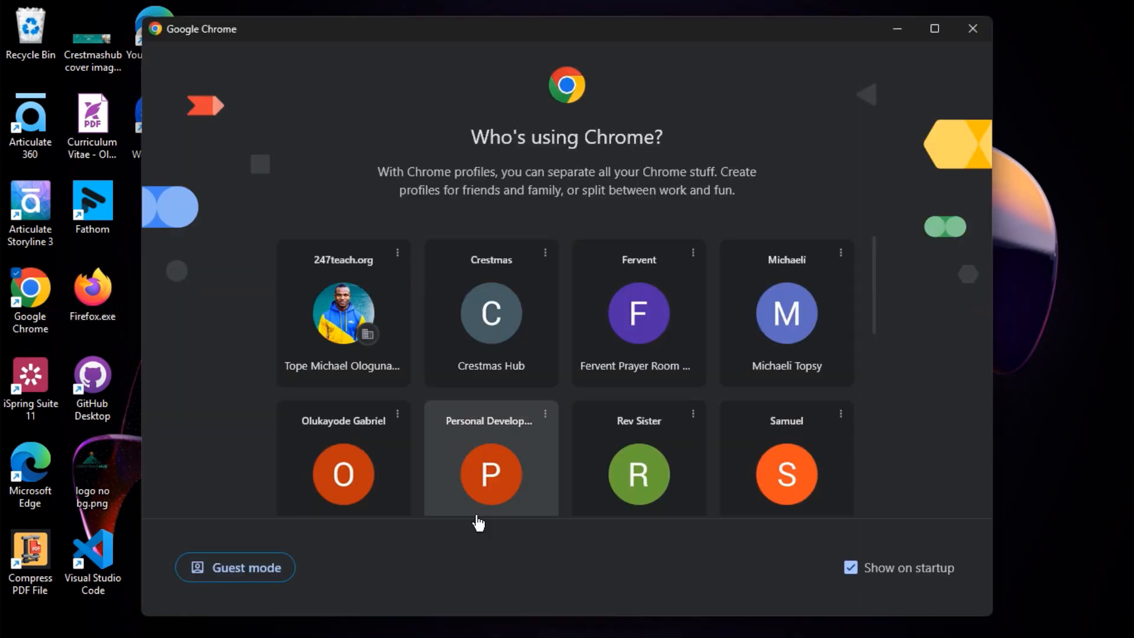
pyautogui.click(502, 329)
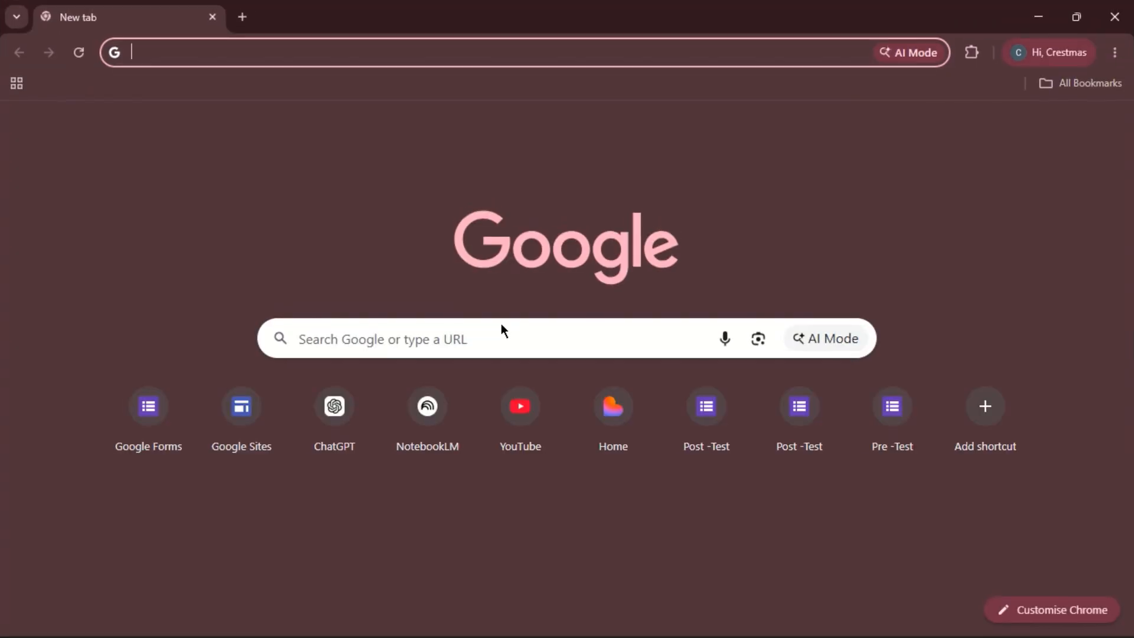
pyautogui.click(456, 58)
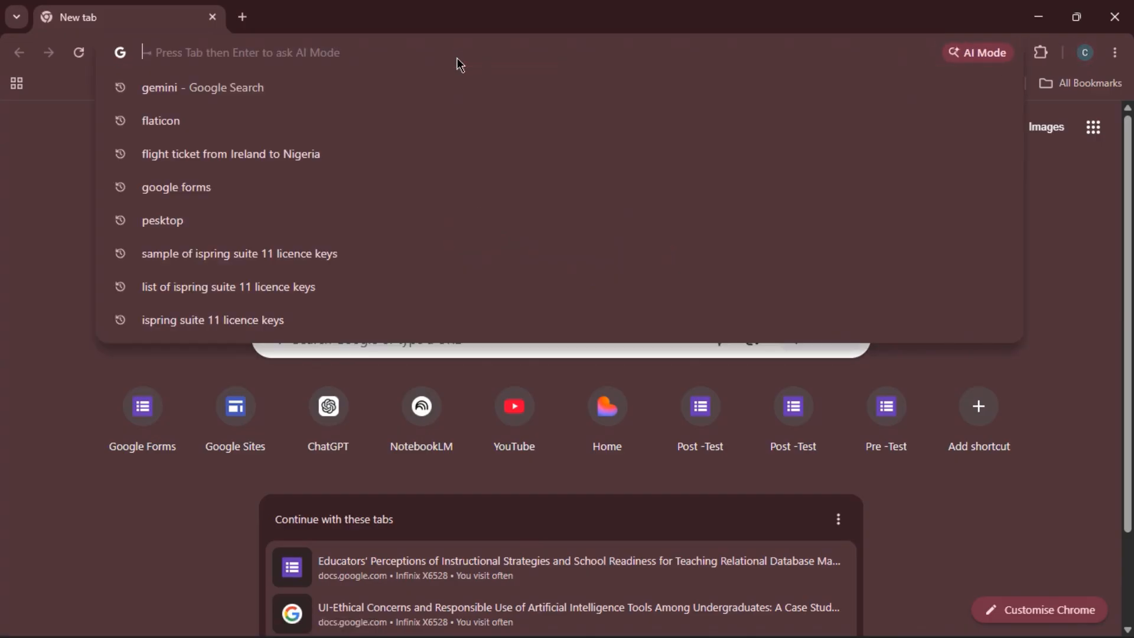
pyautogui.write('htt')
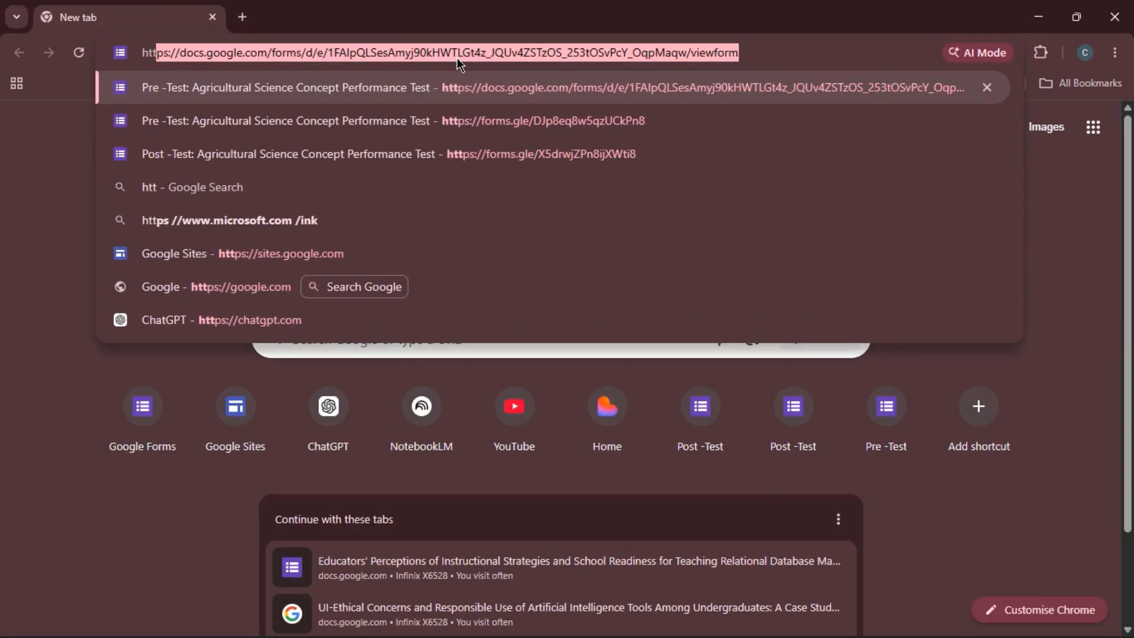
pyautogui.write('ps://')
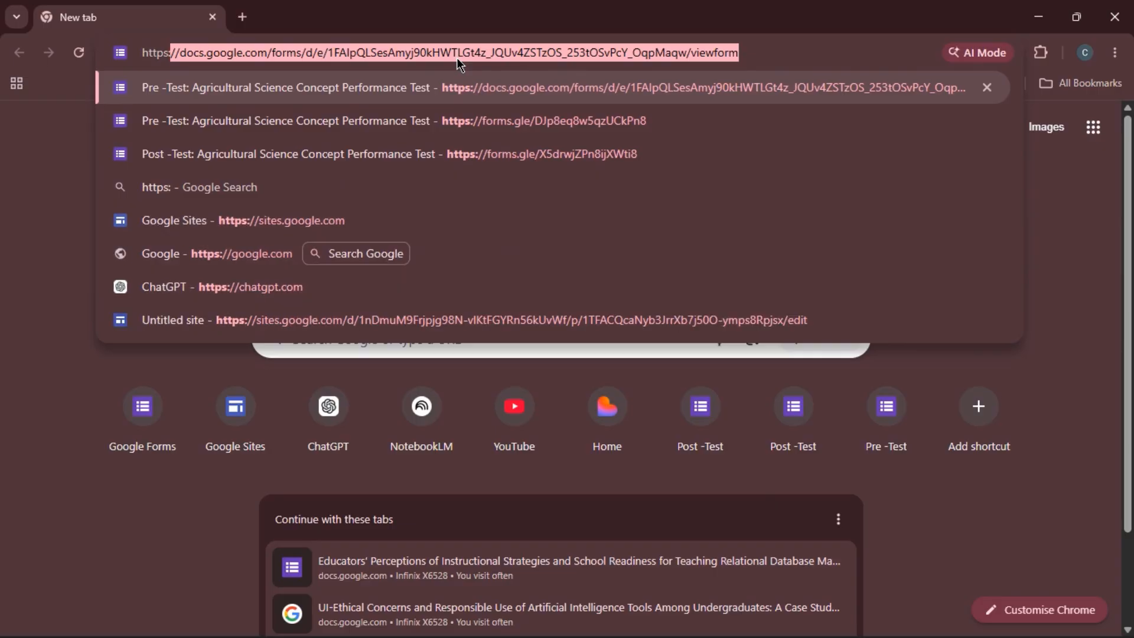
pyautogui.write('sites')
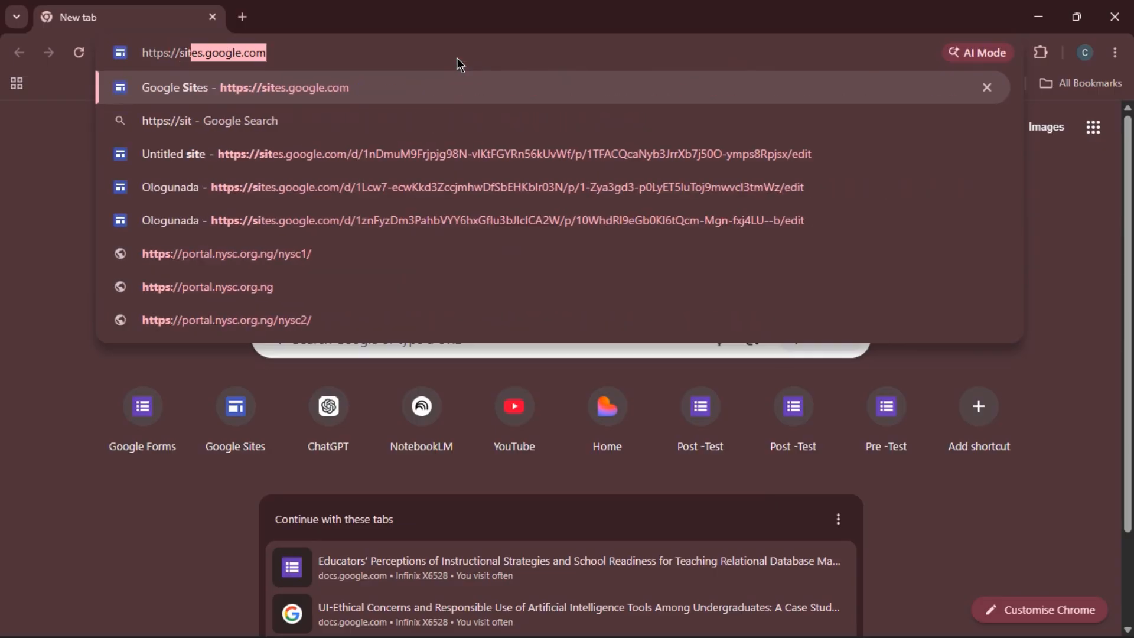
pyautogui.write('.gog')
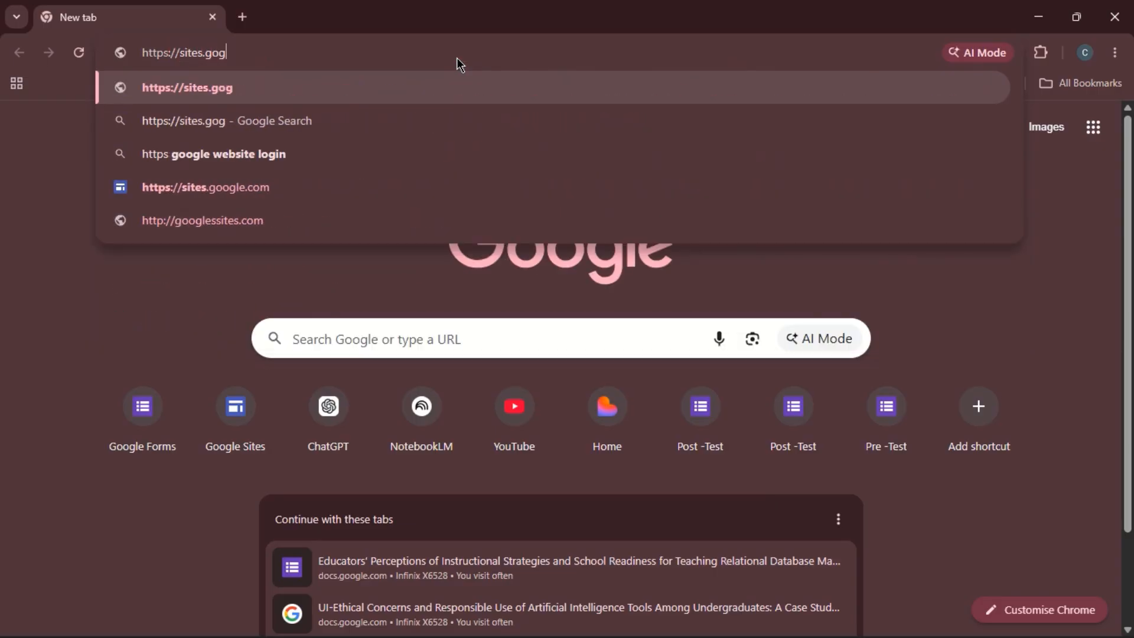
pyautogui.press('BackSpace')
pyautogui.write('ogle')
pyautogui.press('BackSpace')
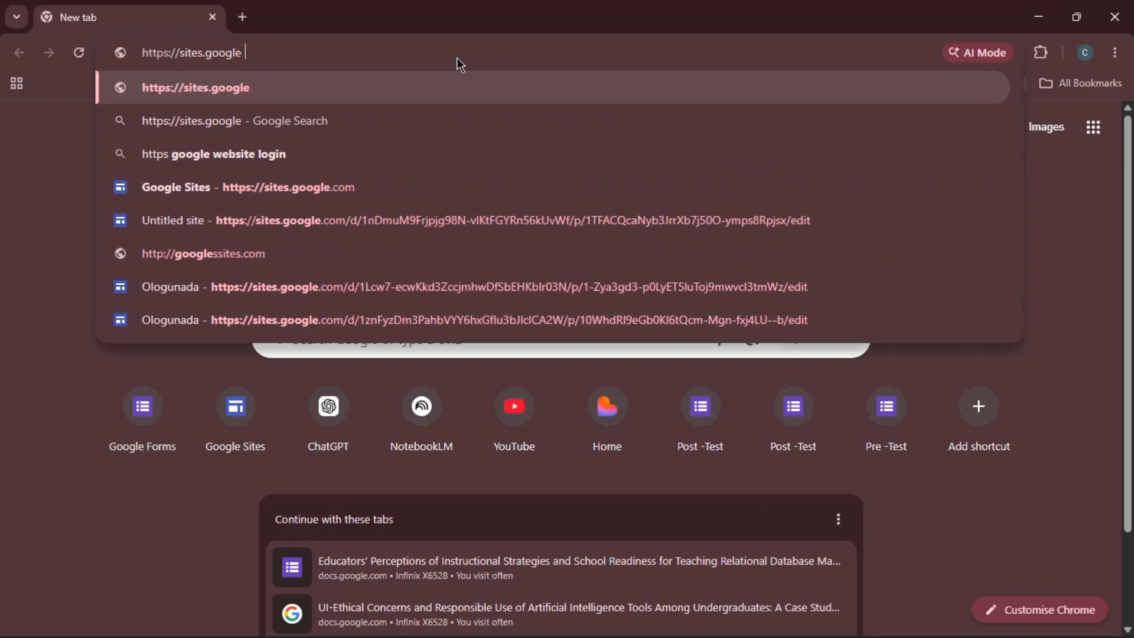
pyautogui.write('.com')
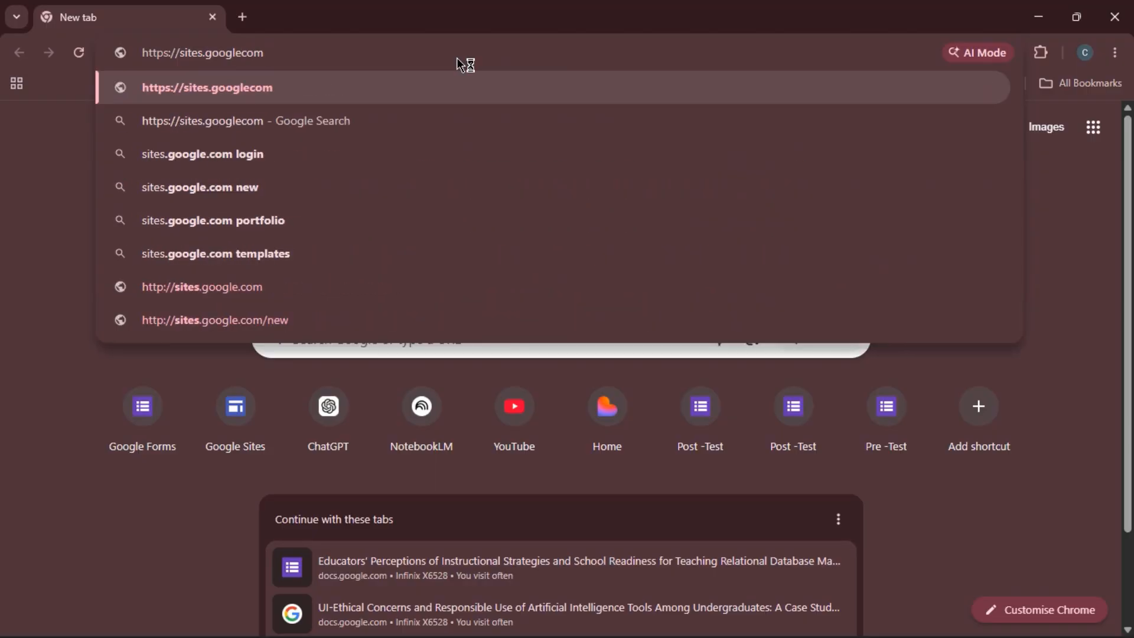
pyautogui.press('Return')
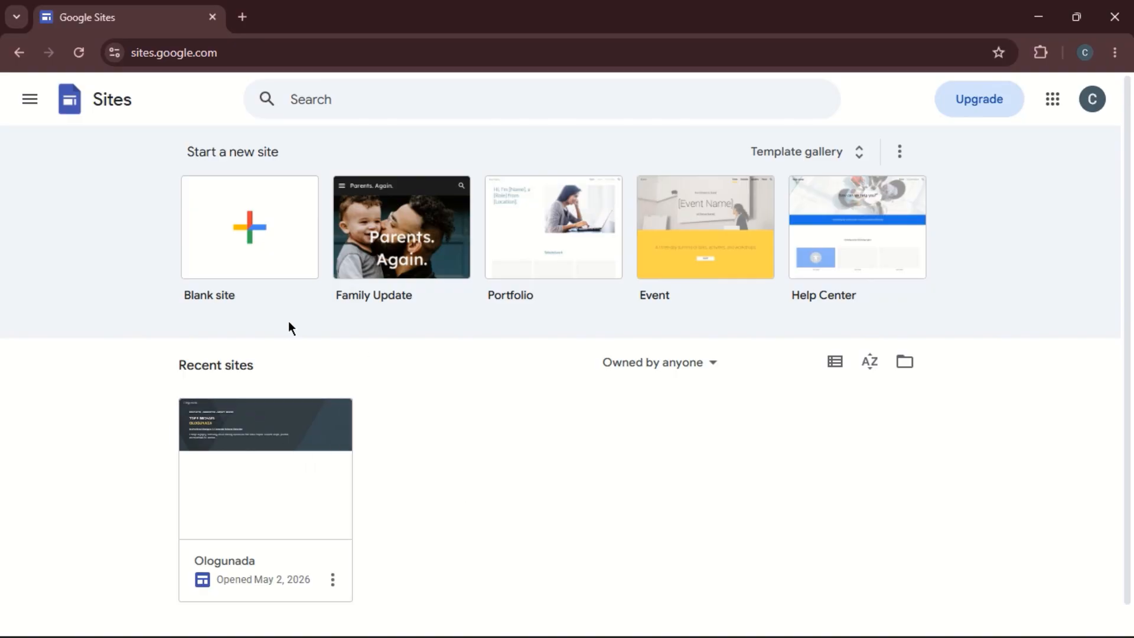
# Create a blank site and enter the owner's surname as the site name.
pyautogui.click(240, 232)
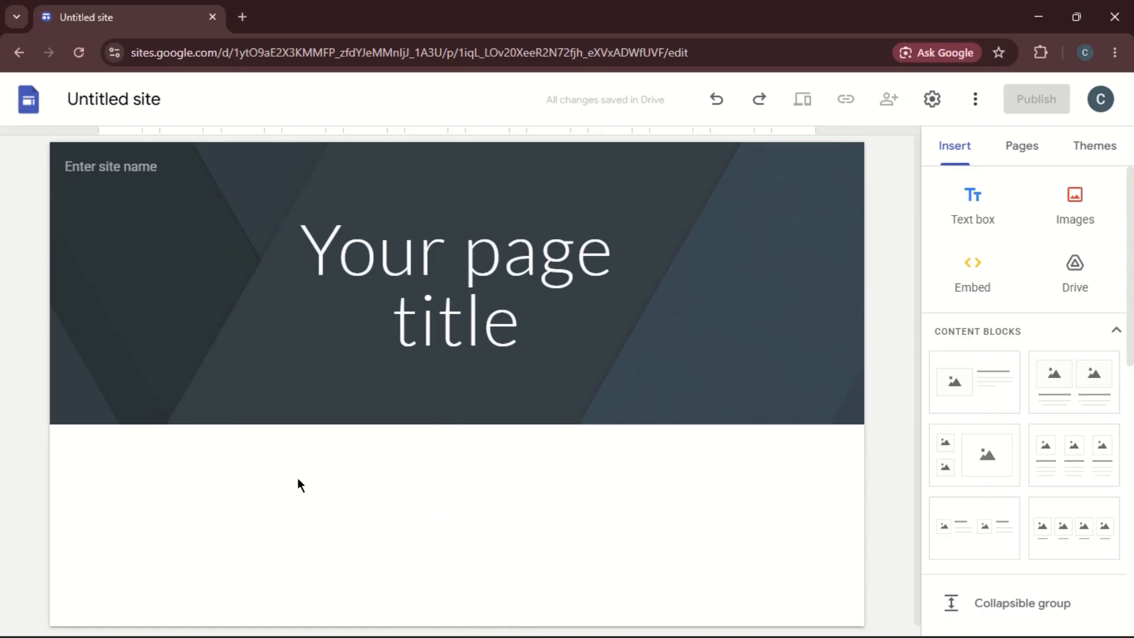
pyautogui.click(127, 171)
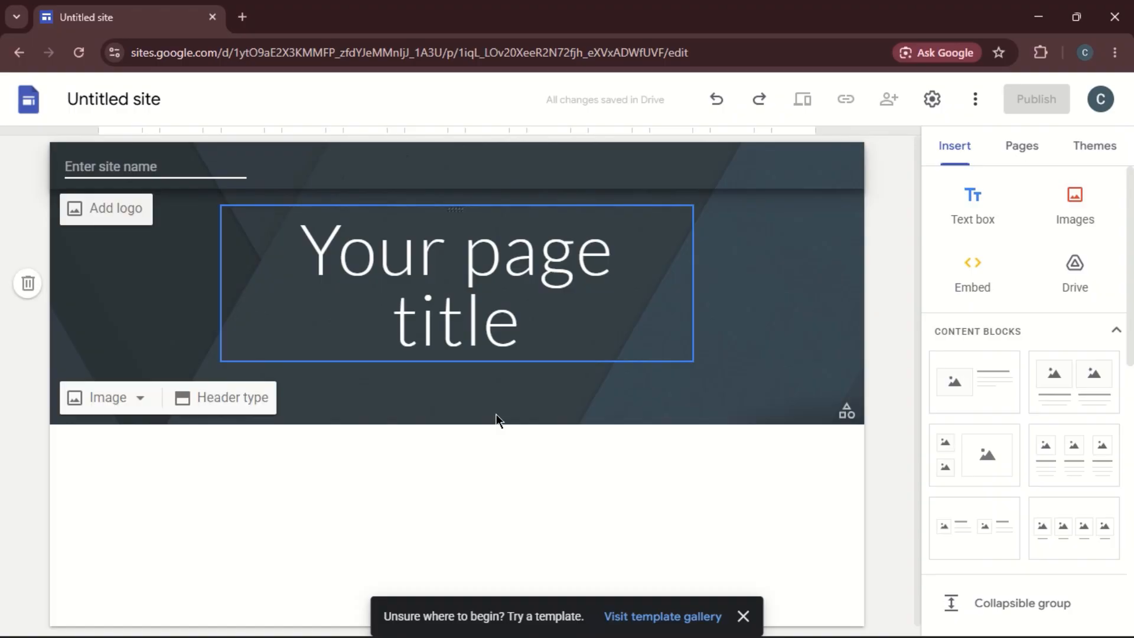
pyautogui.click(743, 618)
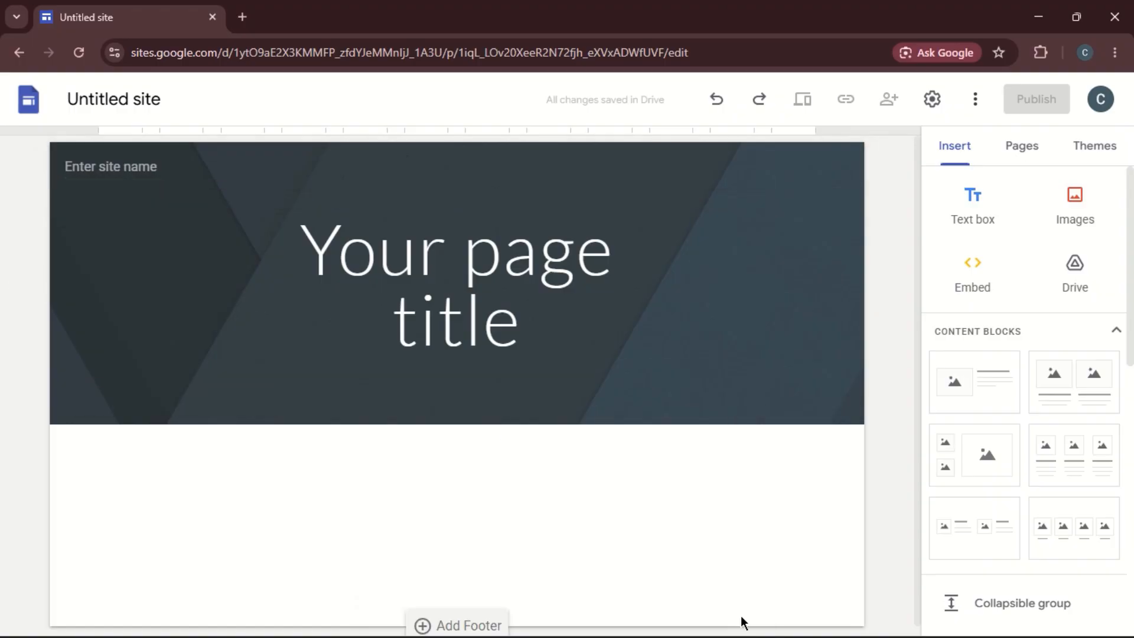
pyautogui.click(138, 178)
pyautogui.write('O')
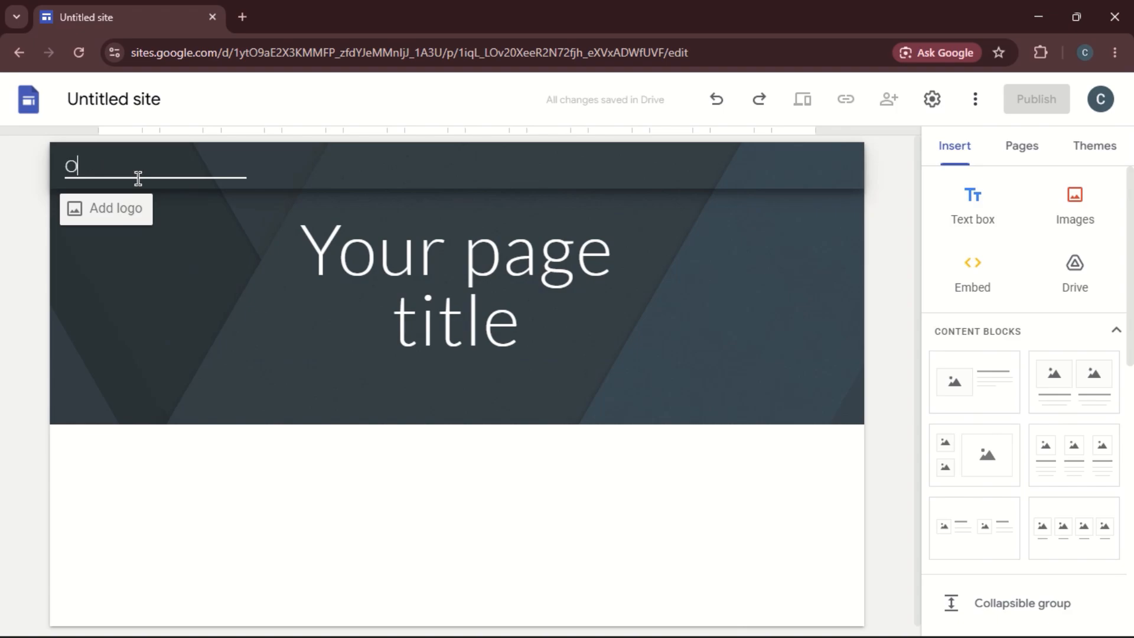
pyautogui.write('logunada')
pyautogui.click(235, 385)
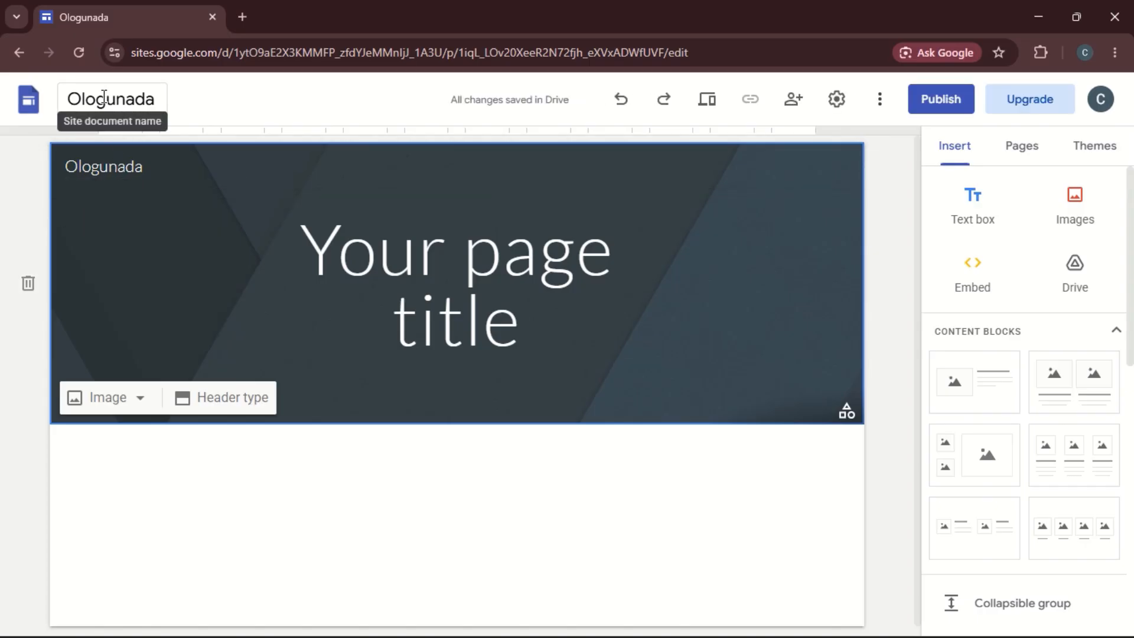
# Upload "logo no bg.png" from the Desktop folder as the site's logo.
pyautogui.moveTo(124, 162)
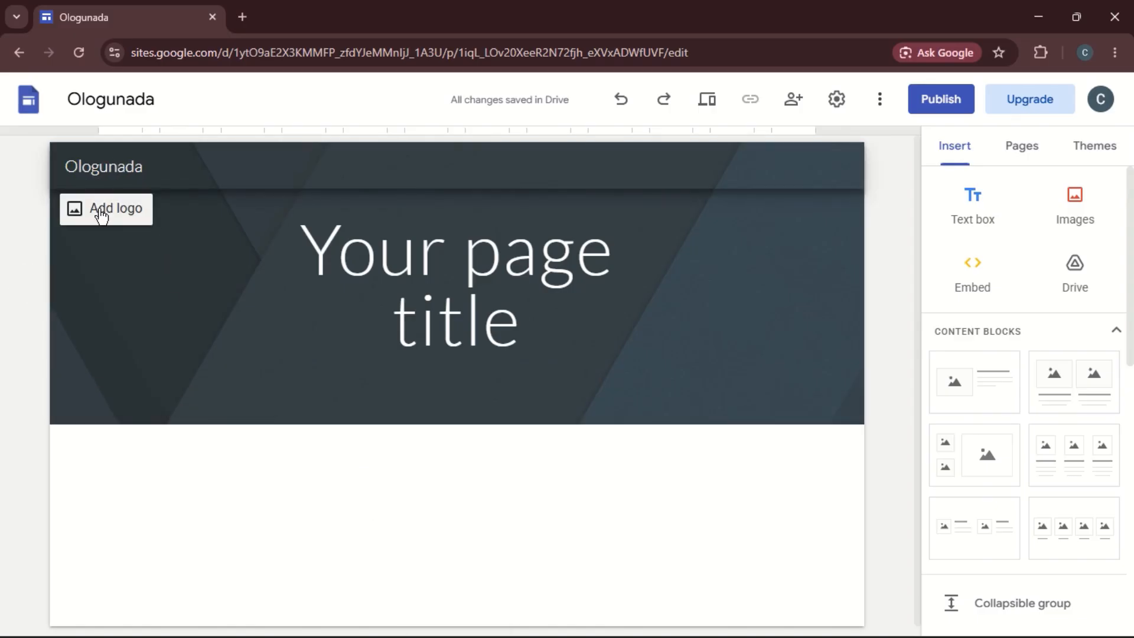
pyautogui.click(100, 212)
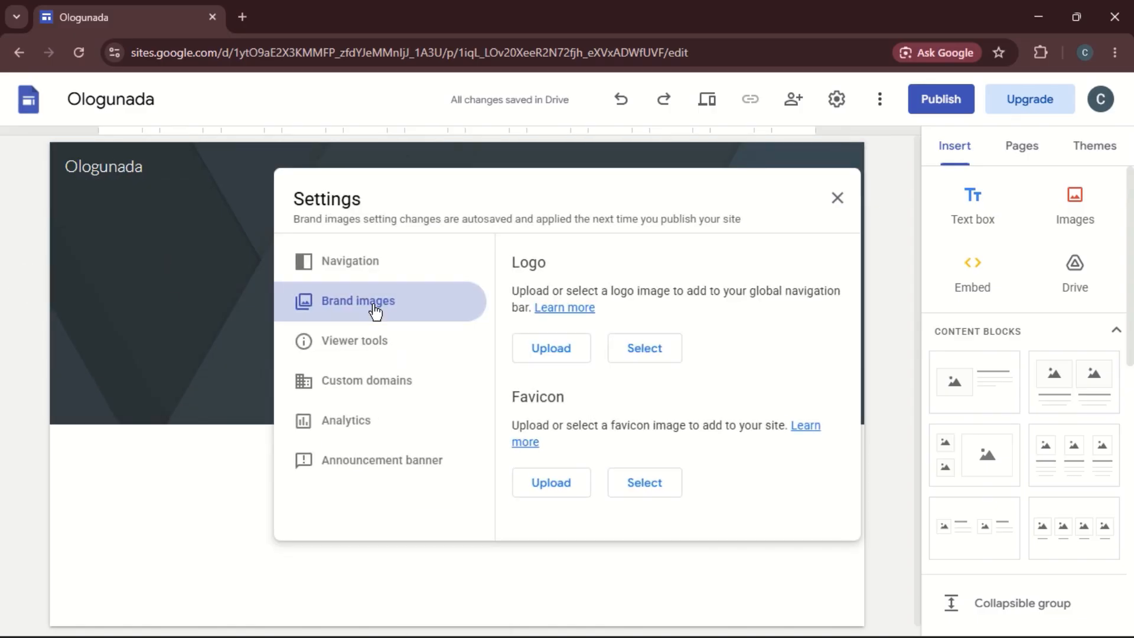
pyautogui.click(539, 352)
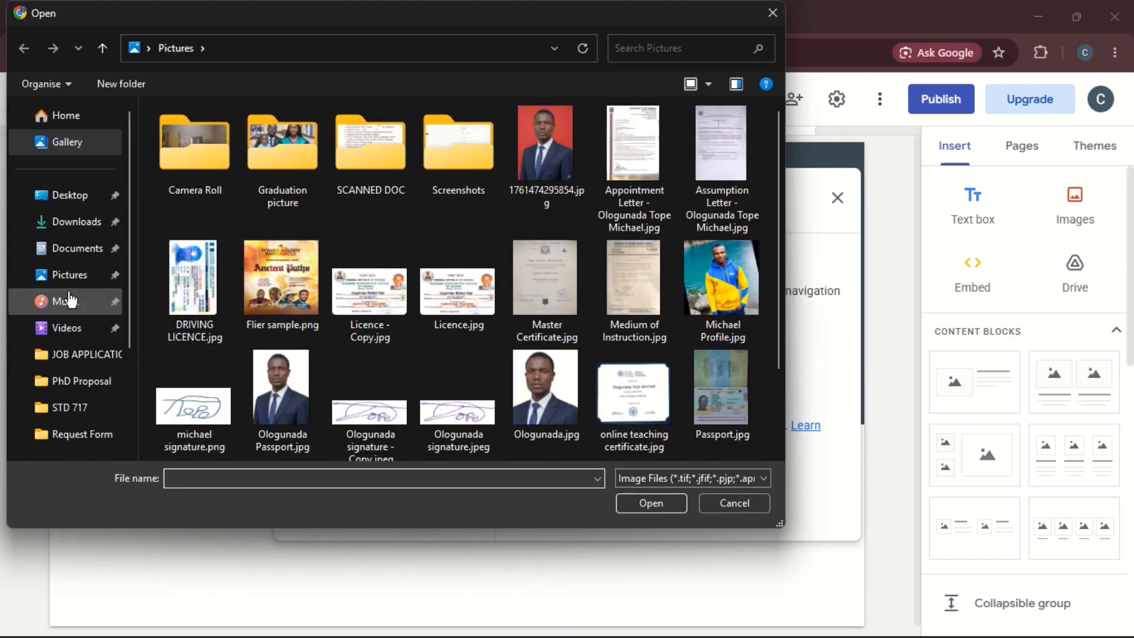
pyautogui.click(71, 223)
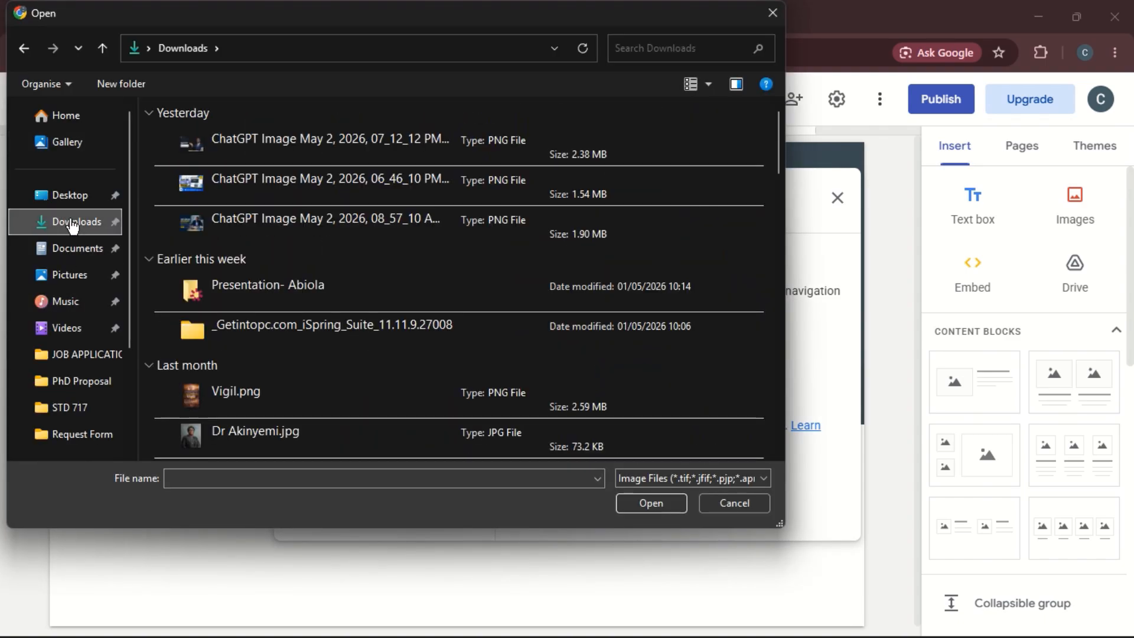
pyautogui.click(72, 196)
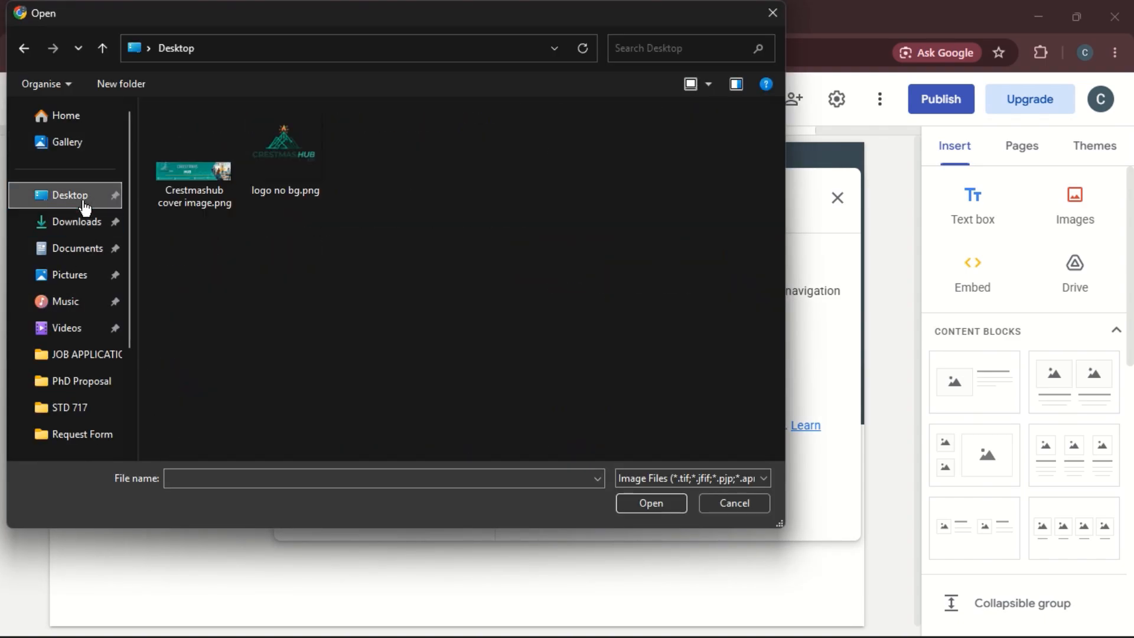
pyautogui.click(281, 181)
pyautogui.click(650, 503)
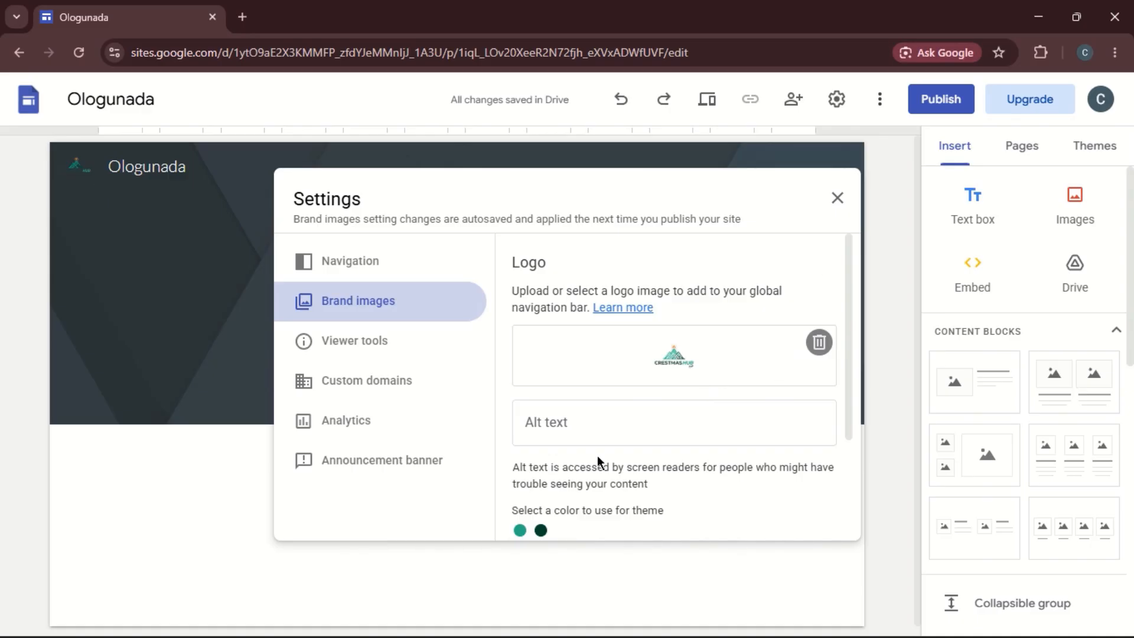
# Set the logo's alt text to the owner's surname followed by "Logo" and close the site settings.
pyautogui.click(587, 420)
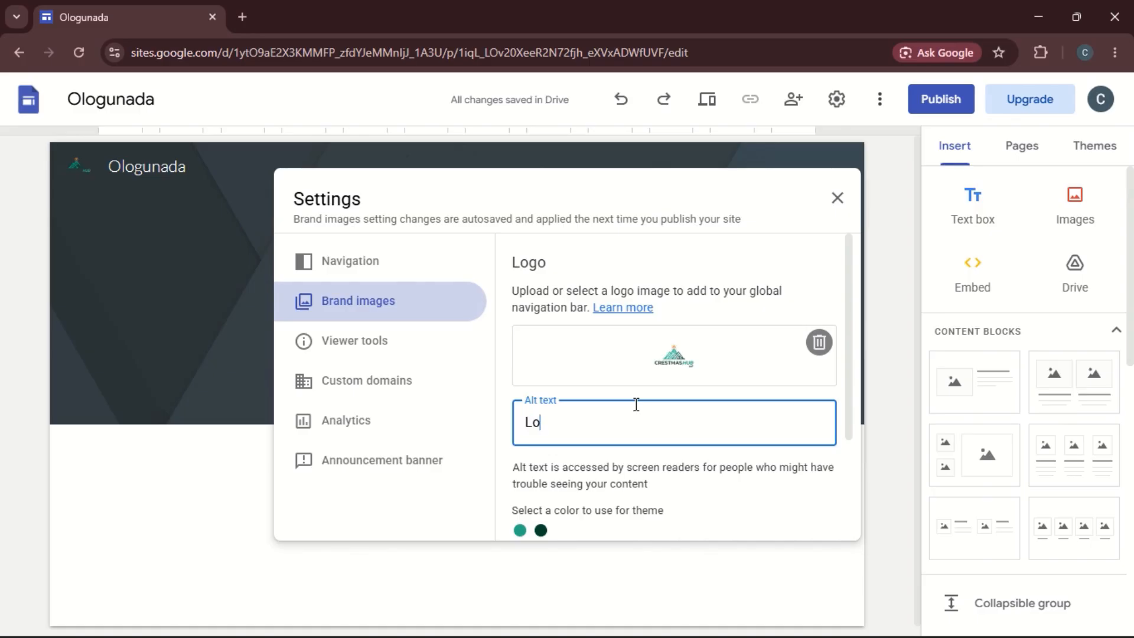
pyautogui.write('go')
pyautogui.write('Ologuna')
pyautogui.write('da')
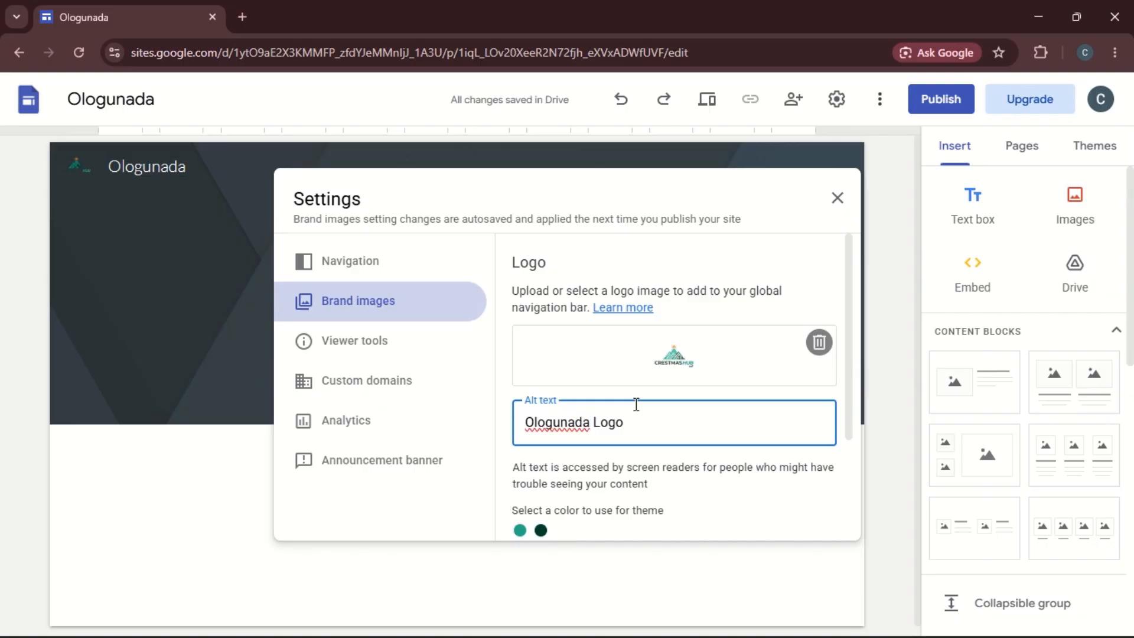
pyautogui.click(716, 495)
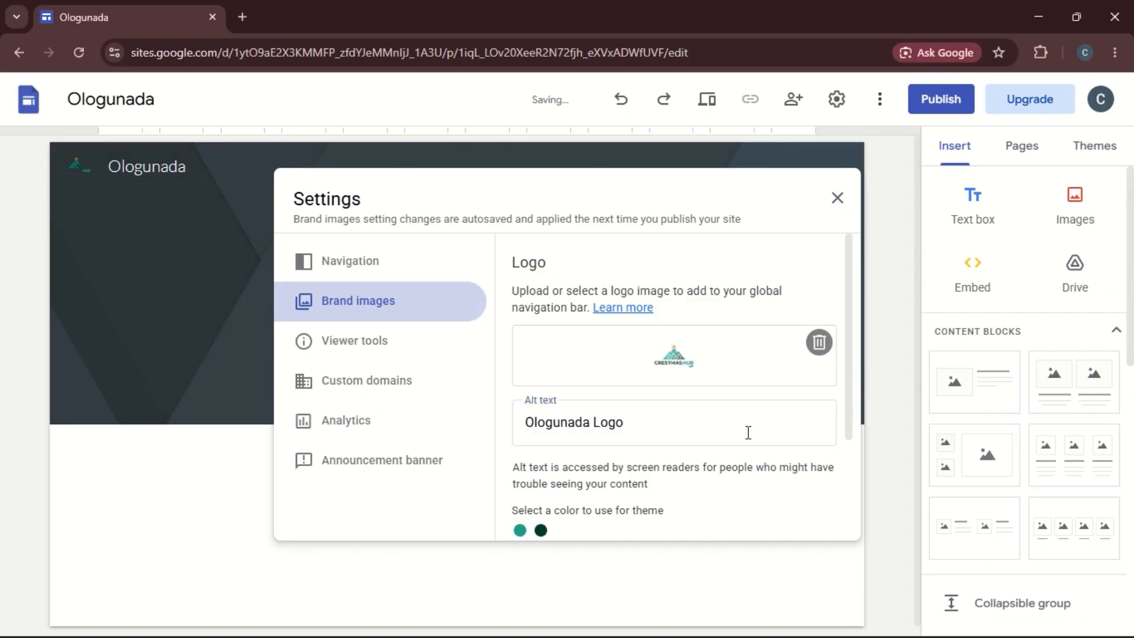
pyautogui.moveTo(846, 402); pyautogui.dragTo(838, 516)
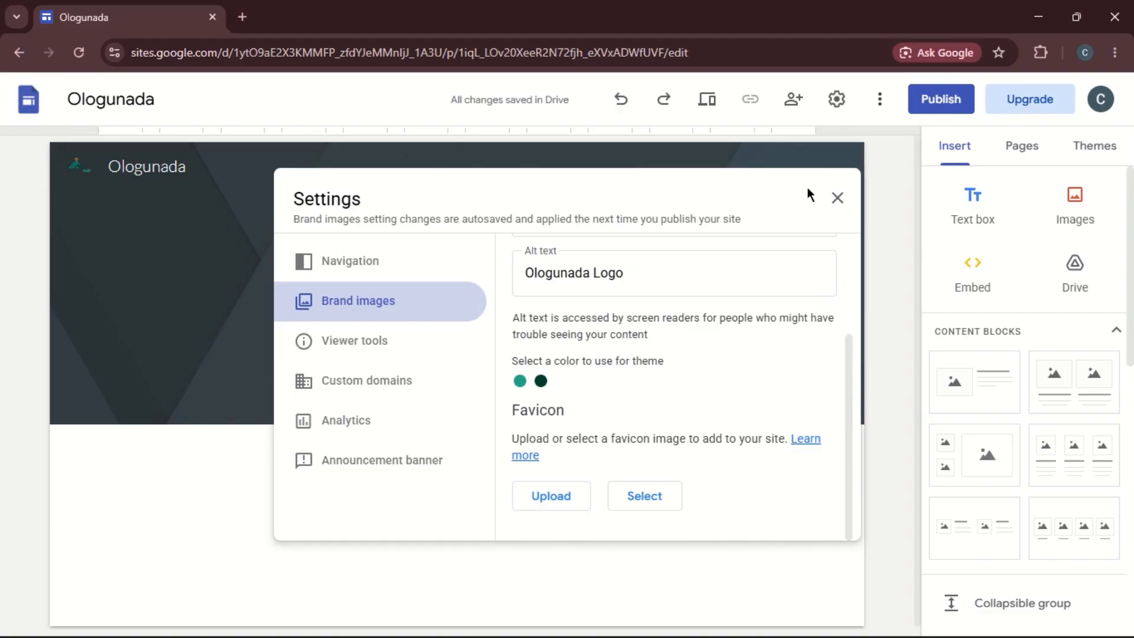
pyautogui.click(838, 197)
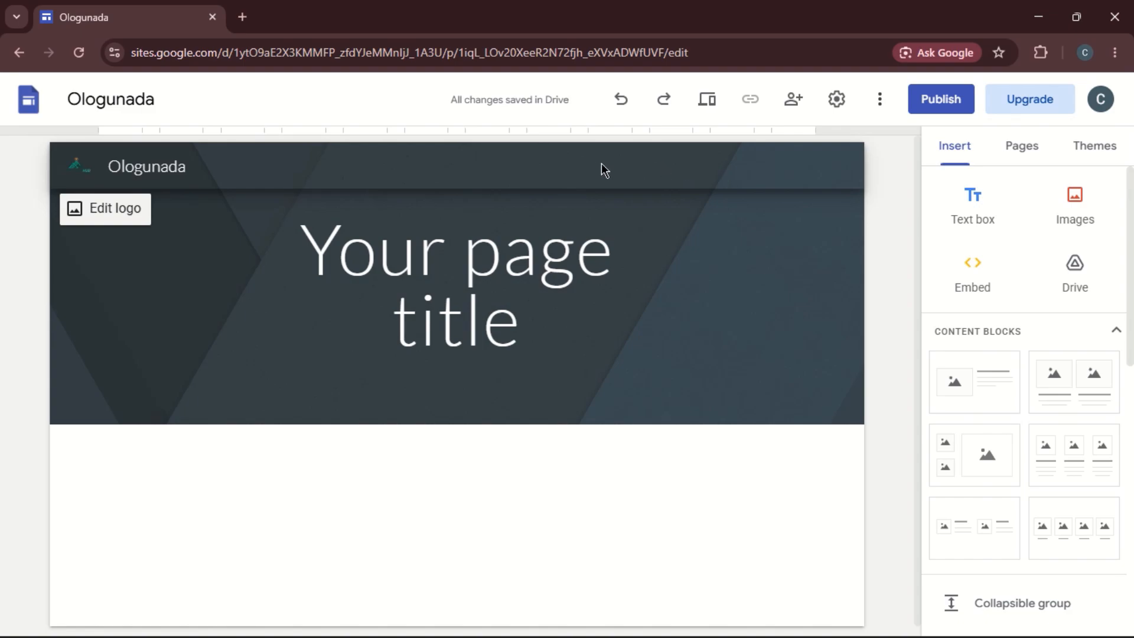
# Add a new page named "About me" to the site, leaving its custom path empty.
pyautogui.moveTo(487, 227)
pyautogui.moveTo(735, 254)
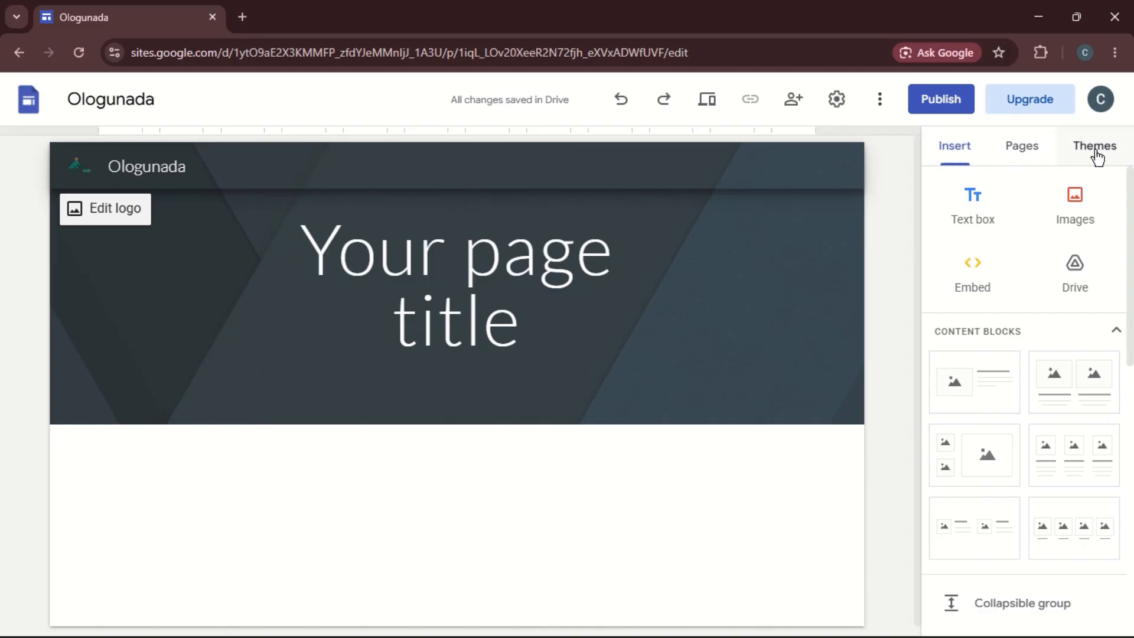
pyautogui.click(1022, 157)
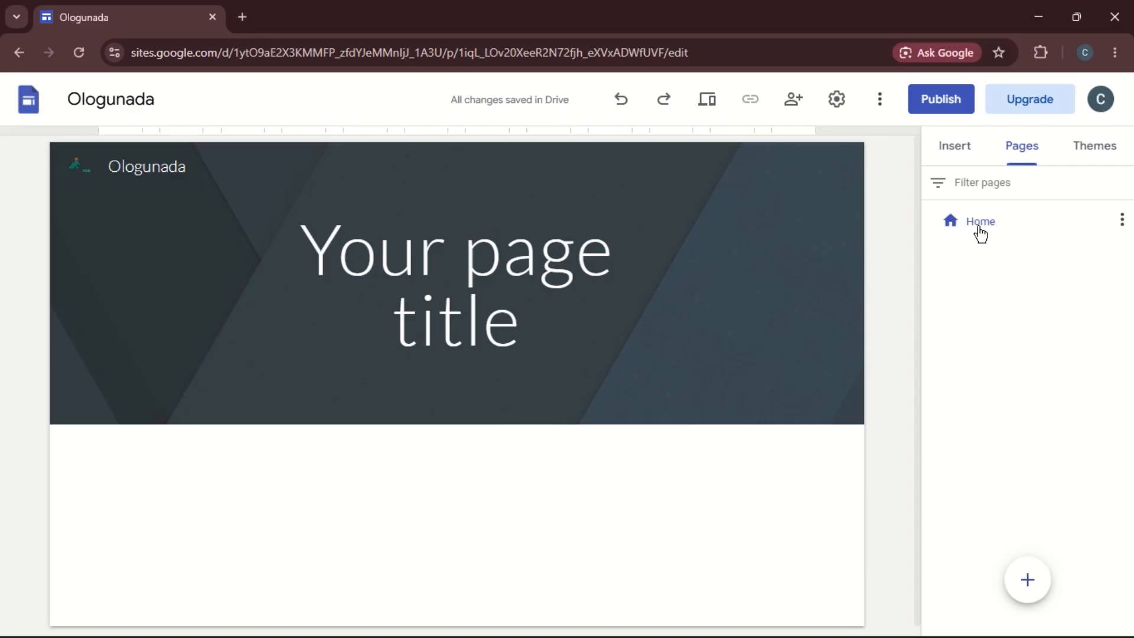
pyautogui.click(1122, 224)
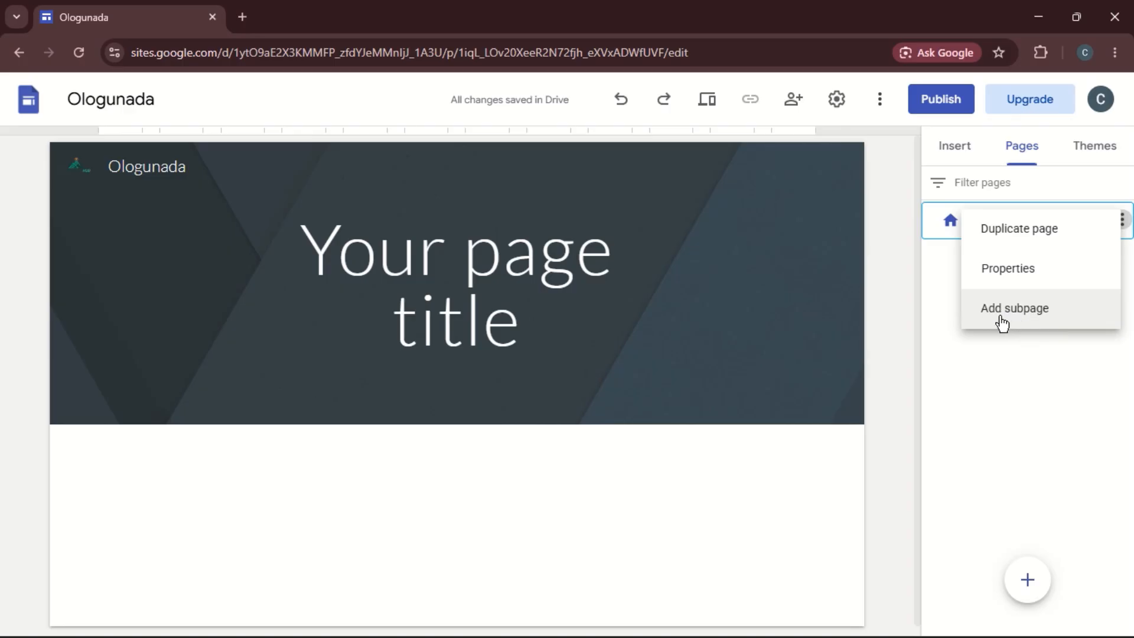
pyautogui.click(1002, 373)
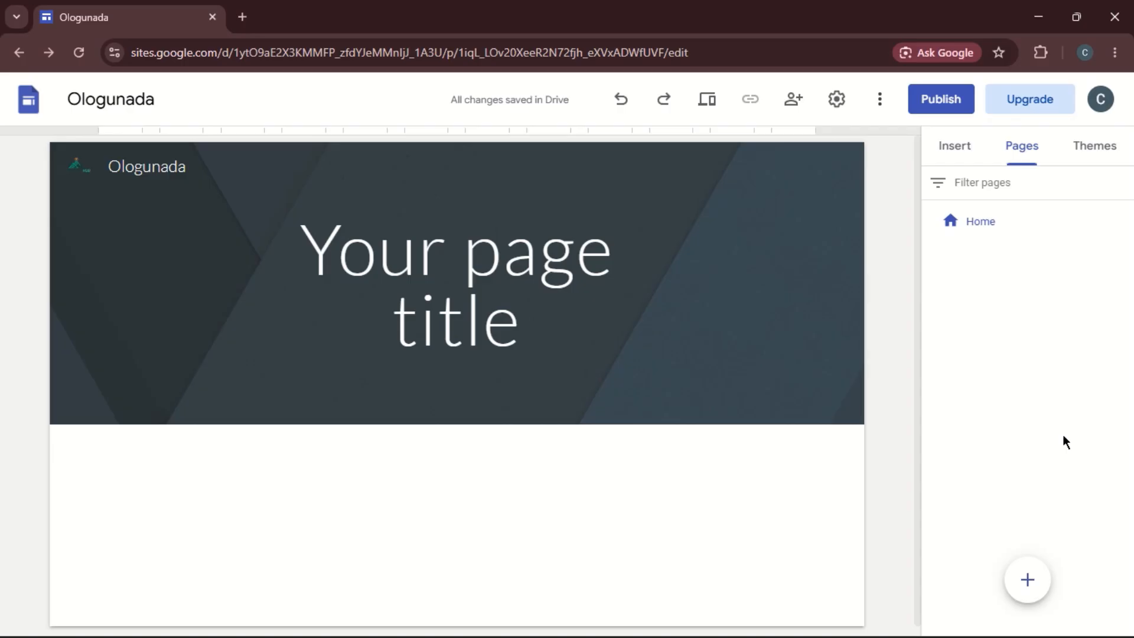
pyautogui.moveTo(1026, 582)
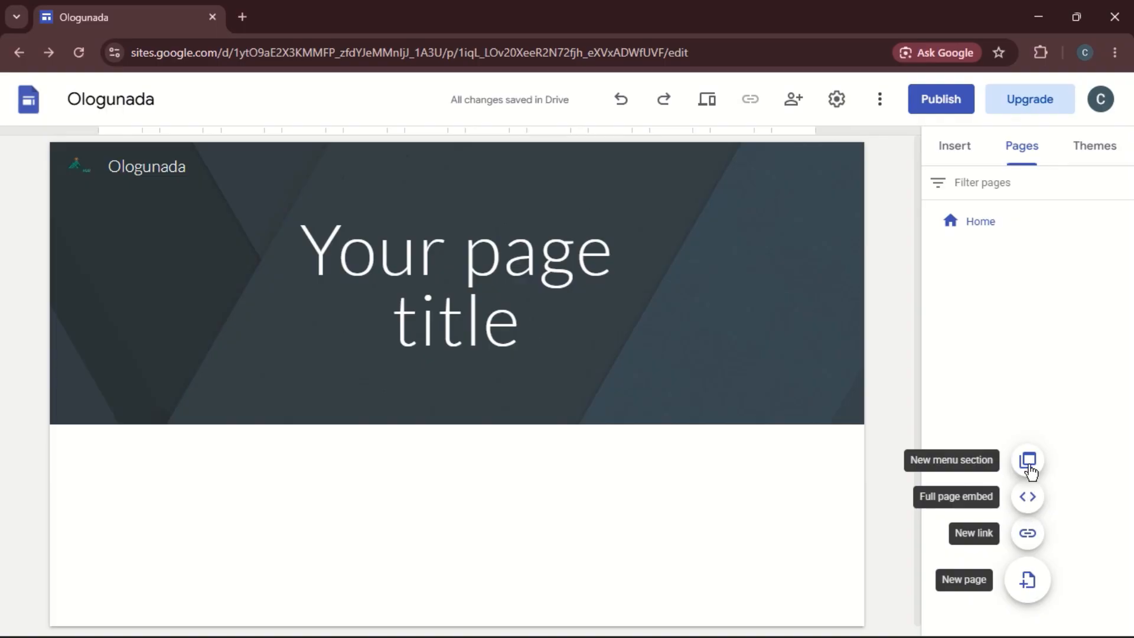
pyautogui.click(1028, 585)
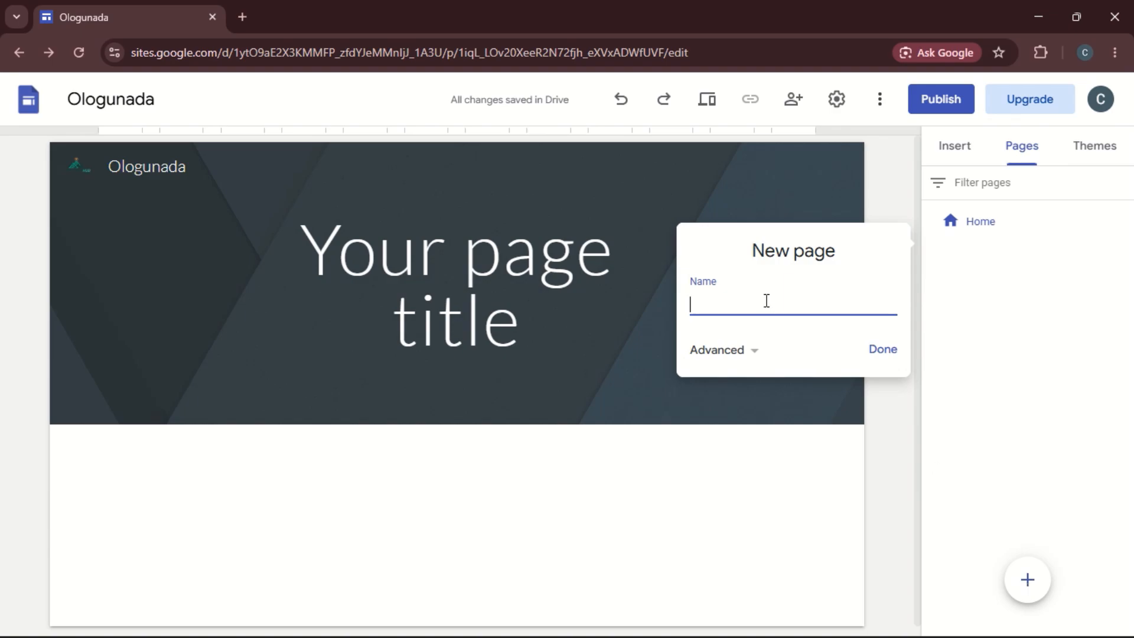
pyautogui.write('About Me')
pyautogui.press('BackSpace')
pyautogui.write('me')
pyautogui.click(745, 354)
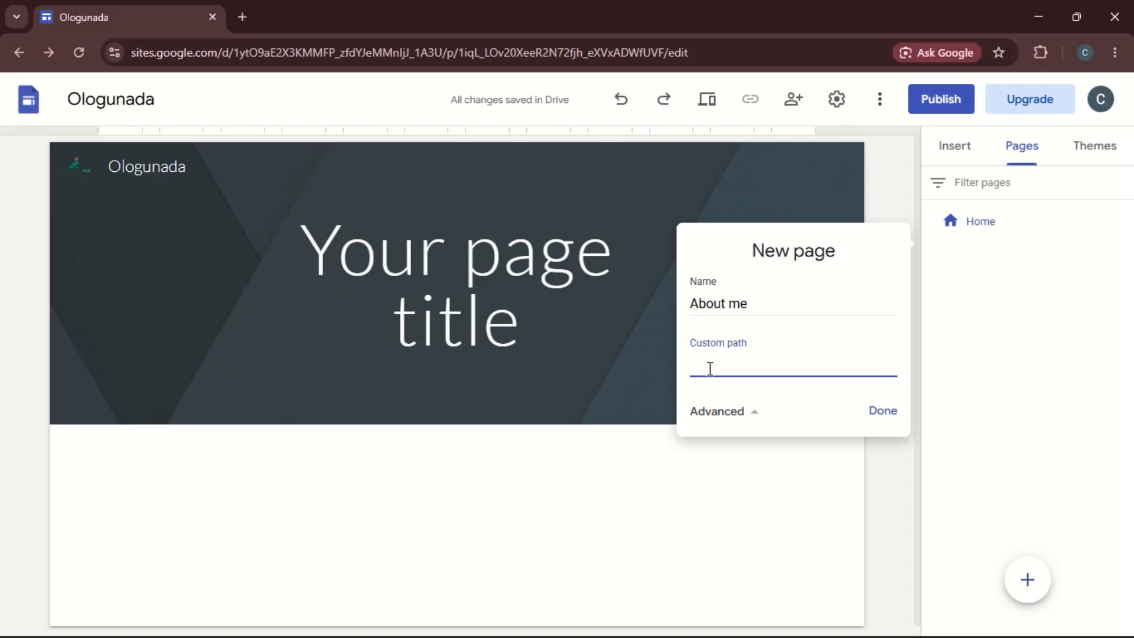
pyautogui.click(884, 416)
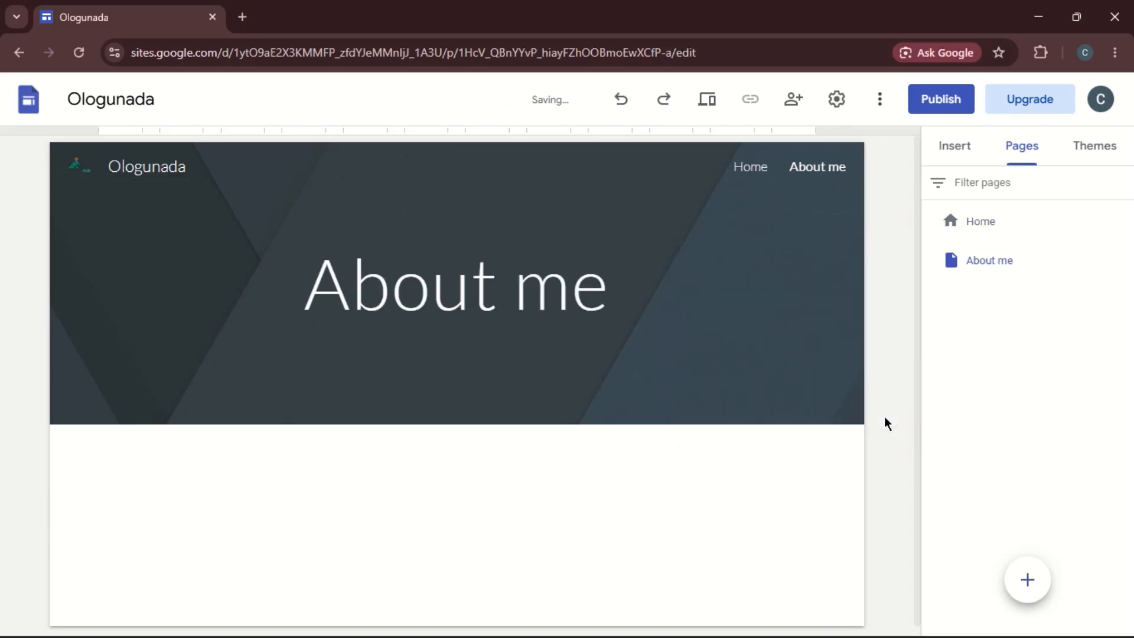
# Add a new page named "Contact" to the site.
pyautogui.click(1026, 581)
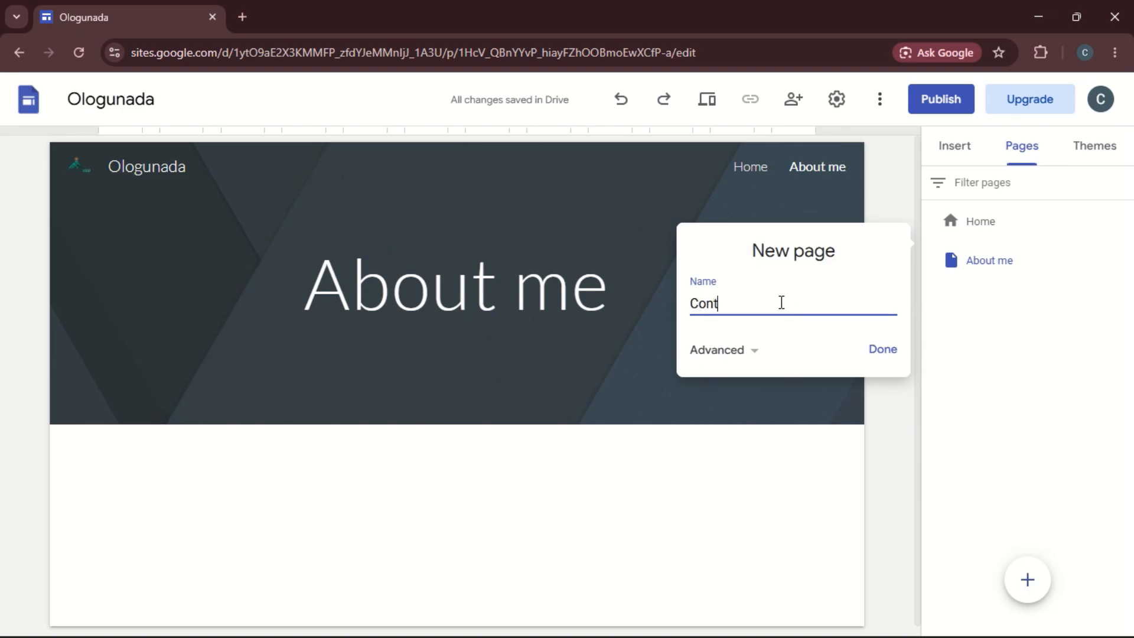
pyautogui.write('act')
pyautogui.click(883, 351)
# Add a new page named "Project" and move the About me page directly below Home in the page order.
pyautogui.click(1028, 579)
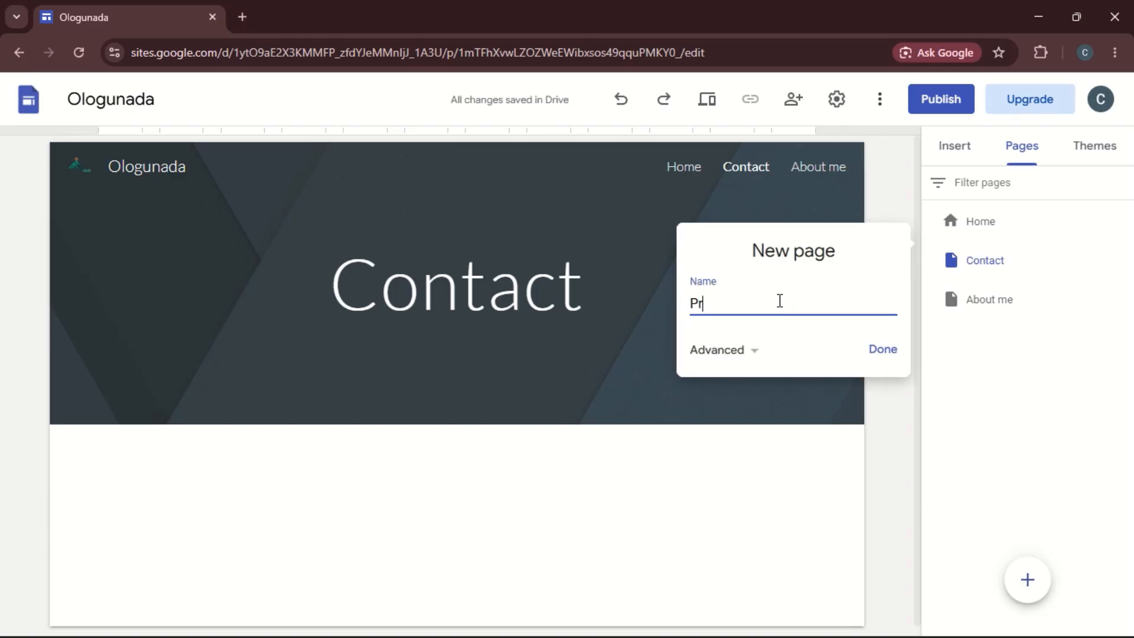
pyautogui.write('Project')
pyautogui.click(880, 351)
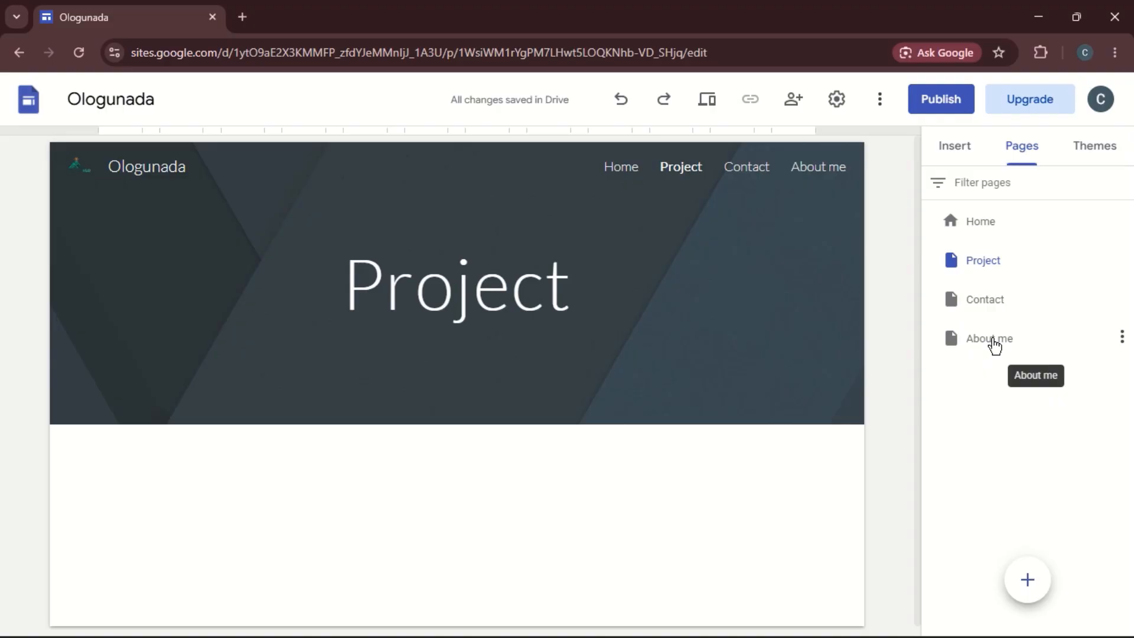
pyautogui.moveTo(1002, 339); pyautogui.dragTo(1000, 256)
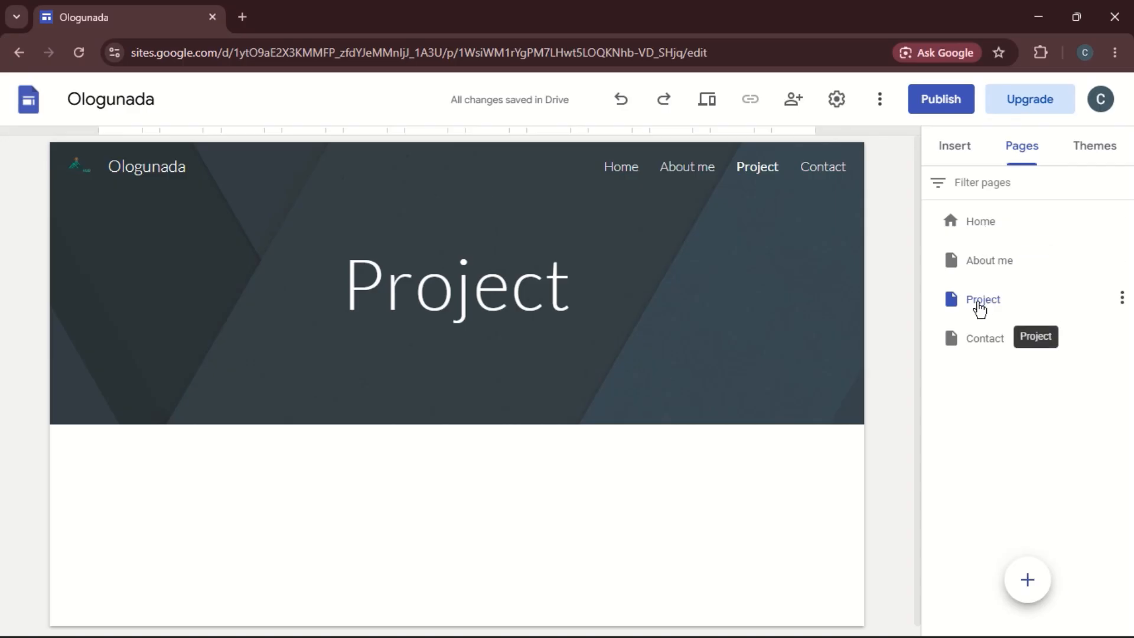
# Add a new page named "Resume" and move it between the Project and Contact pages.
pyautogui.click(1027, 581)
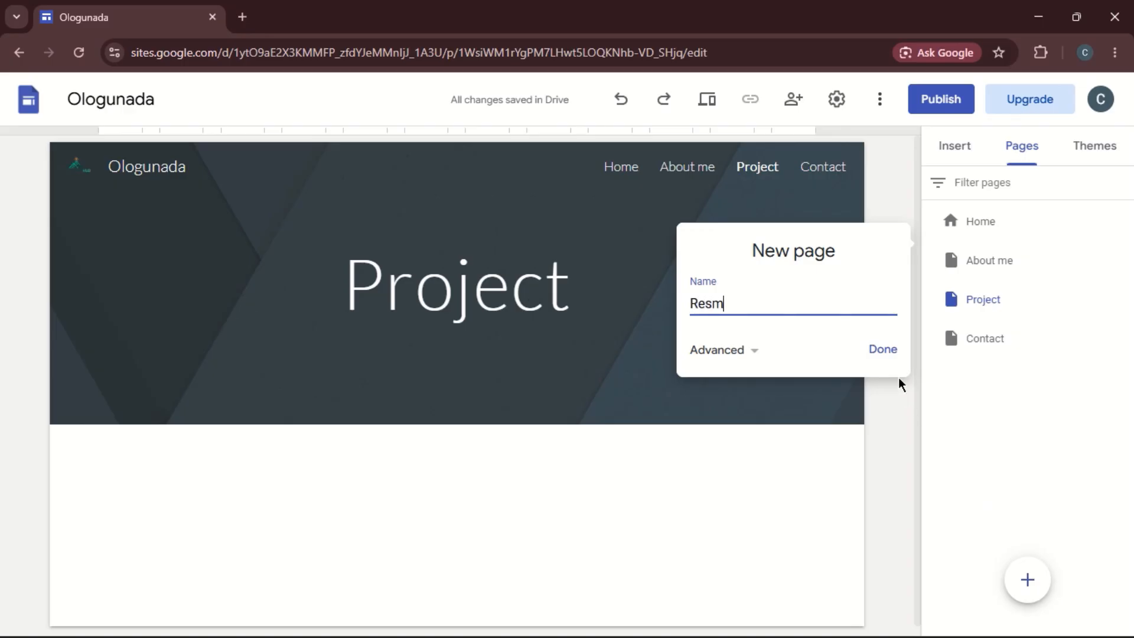
pyautogui.write('Resume')
pyautogui.click(886, 354)
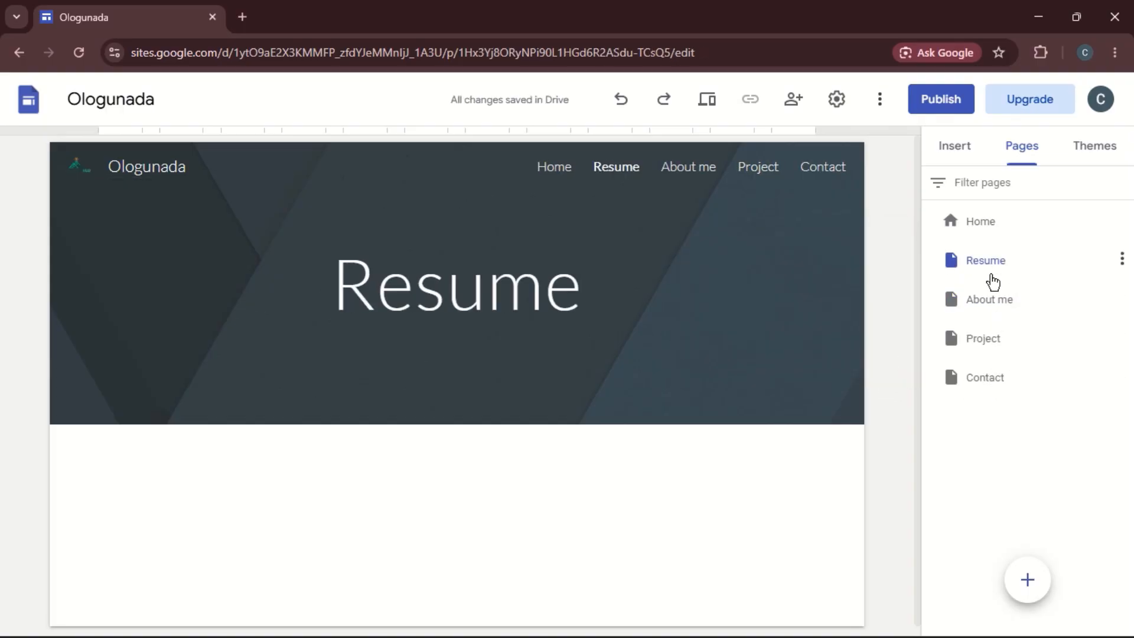
pyautogui.moveTo(989, 266); pyautogui.dragTo(991, 364)
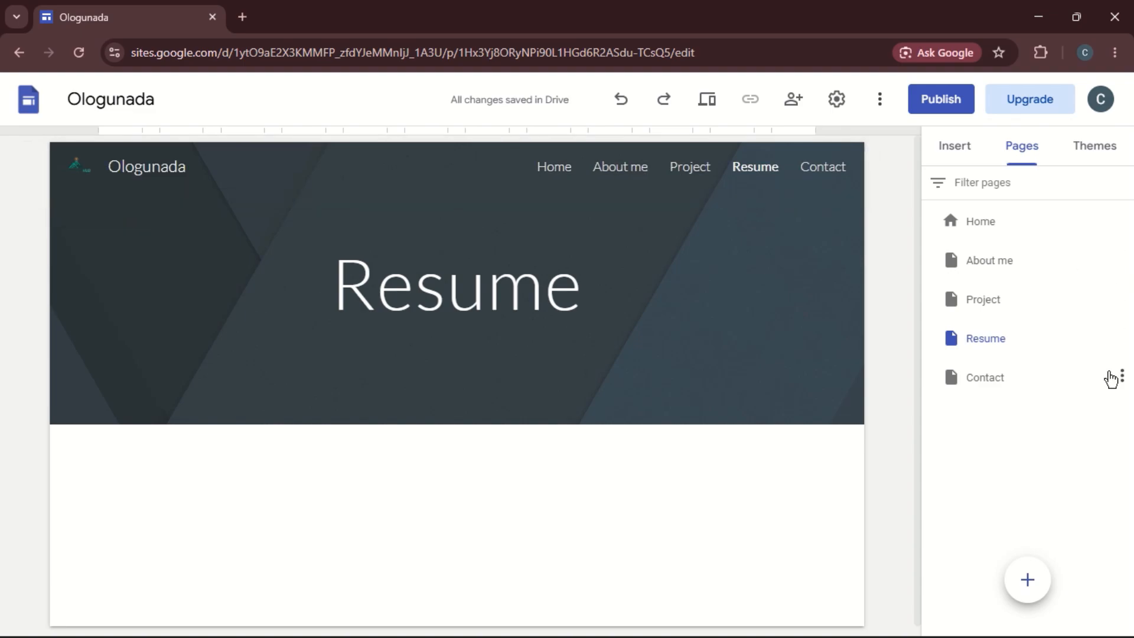
pyautogui.click(1123, 381)
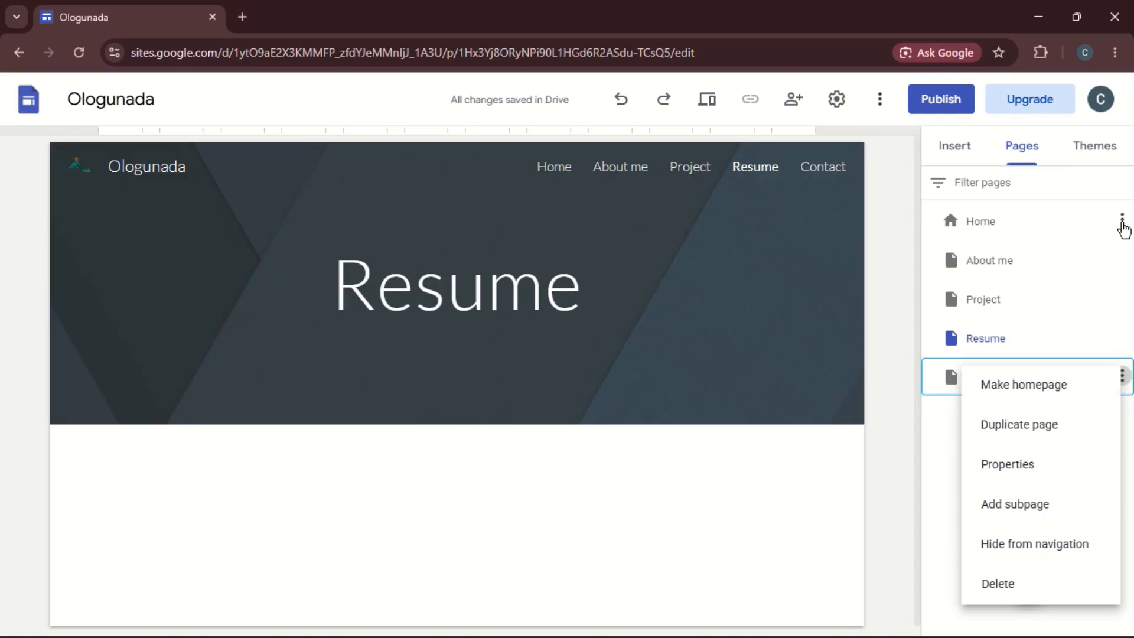
pyautogui.click(1122, 226)
pyautogui.click(1122, 225)
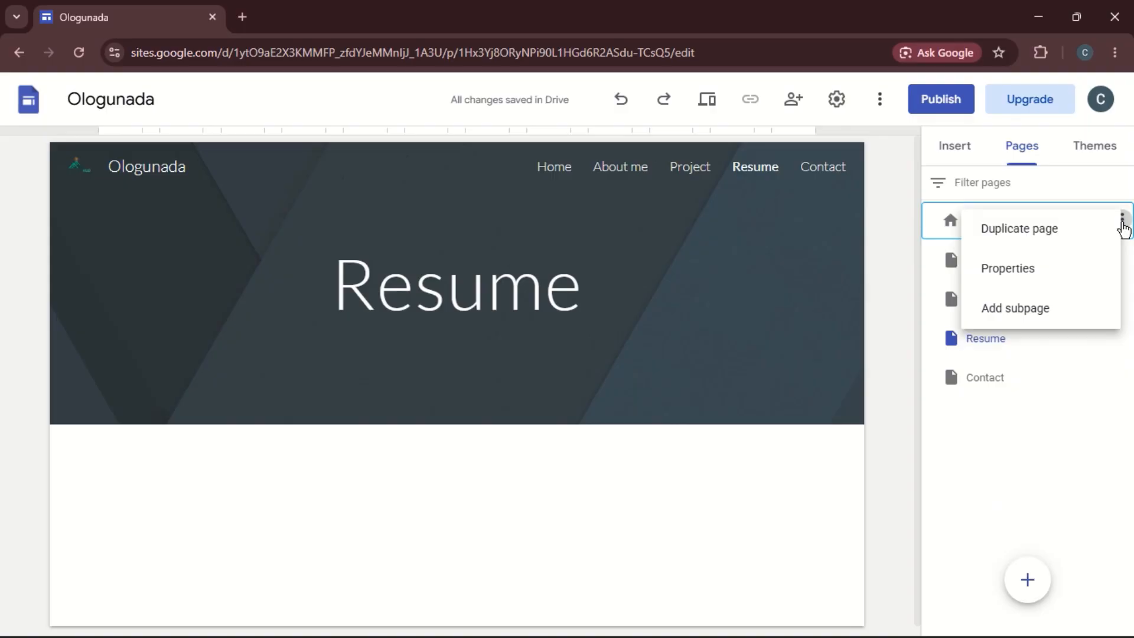
pyautogui.click(898, 254)
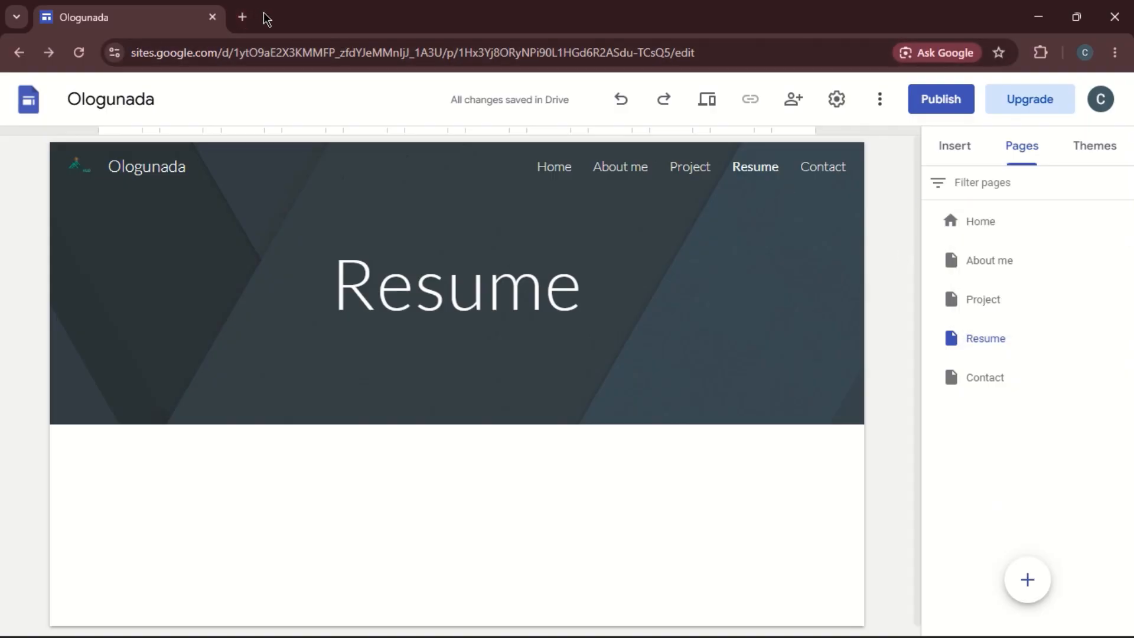
pyautogui.moveTo(546, 219)
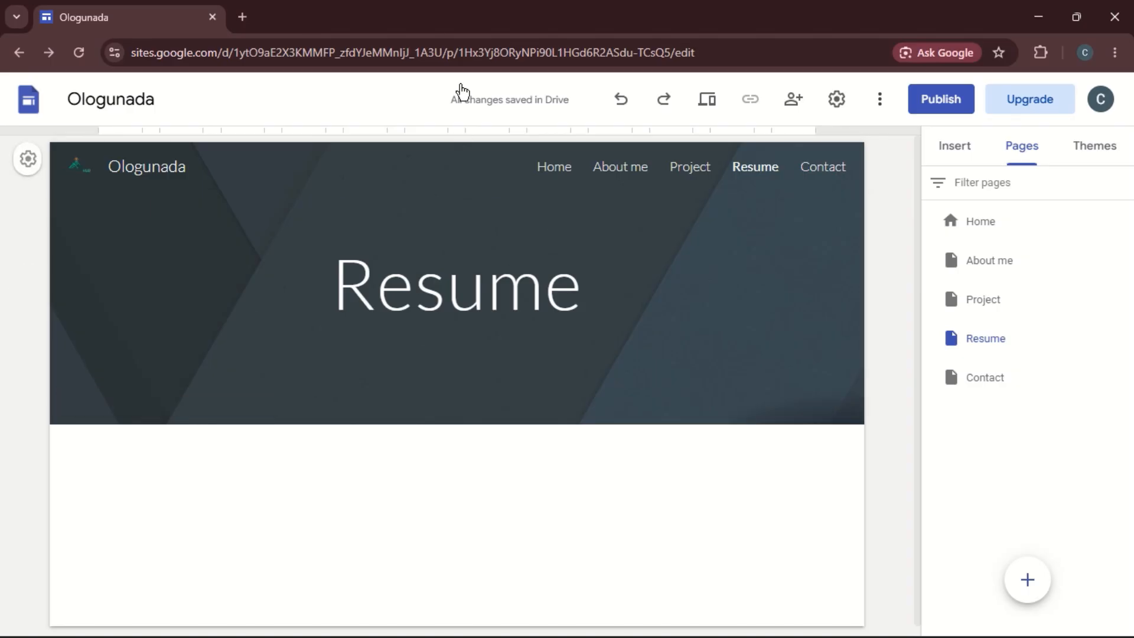
pyautogui.click(242, 17)
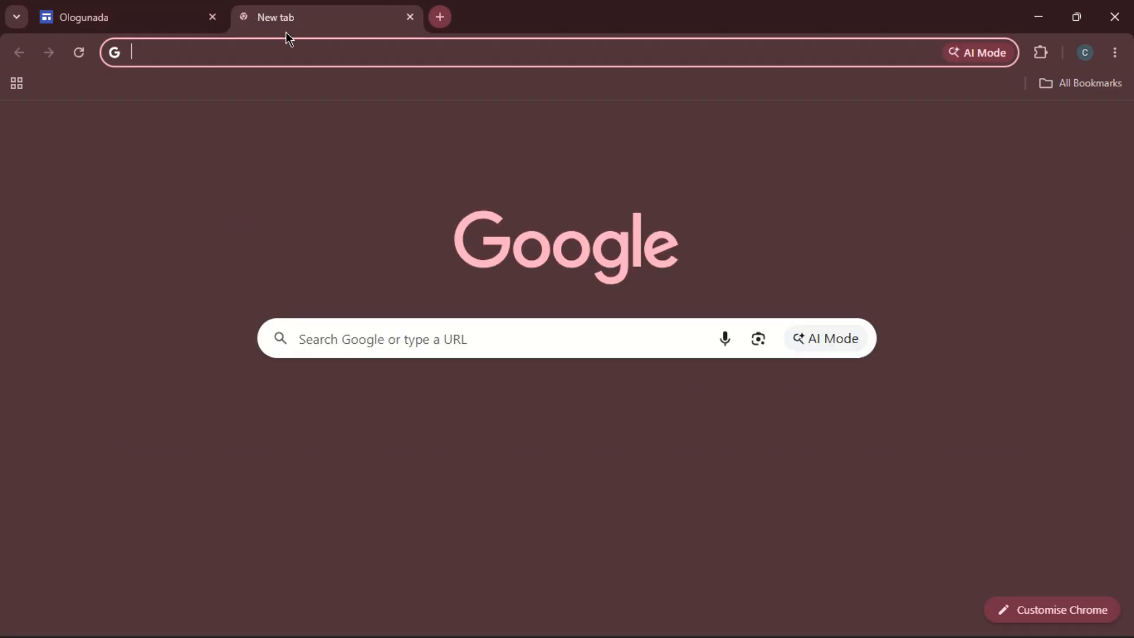
pyautogui.click(313, 59)
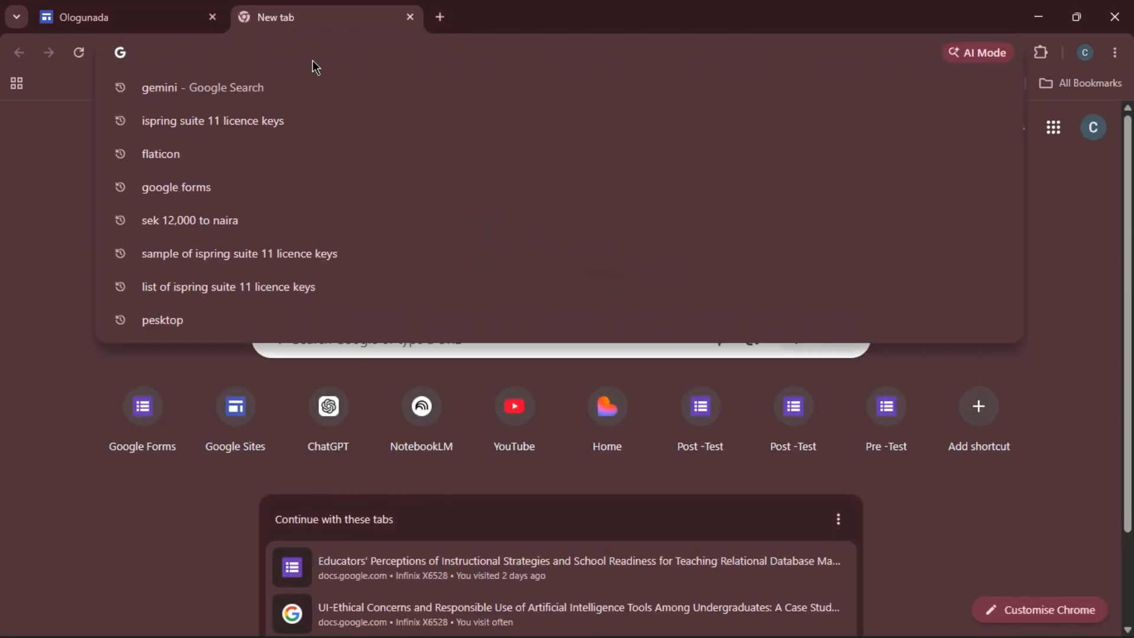
pyautogui.write('www')
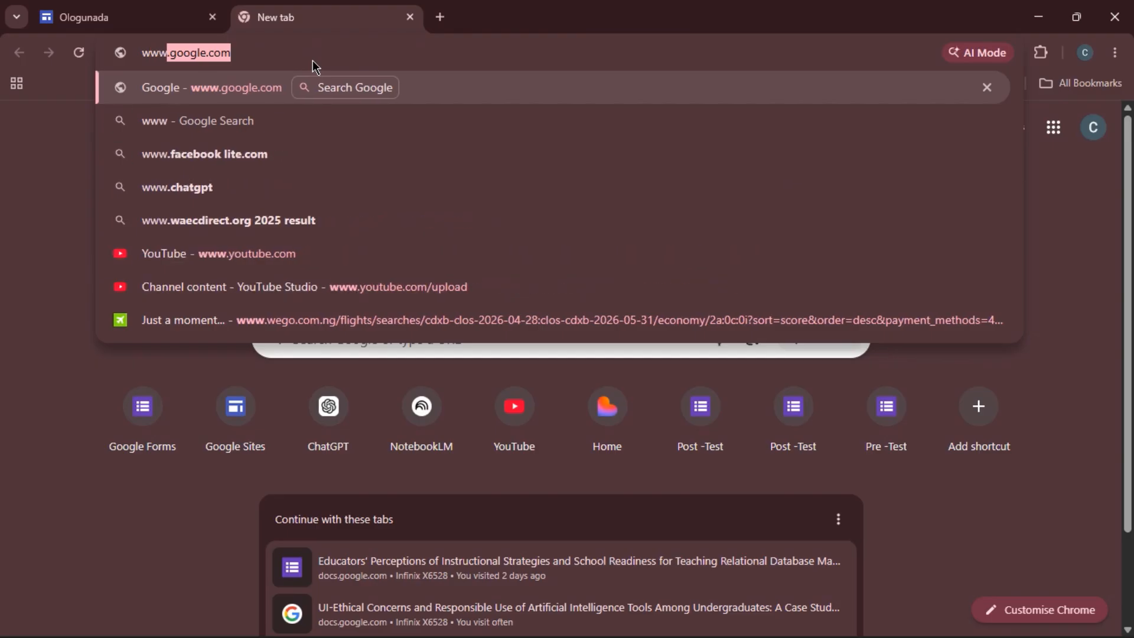
pyautogui.write('.')
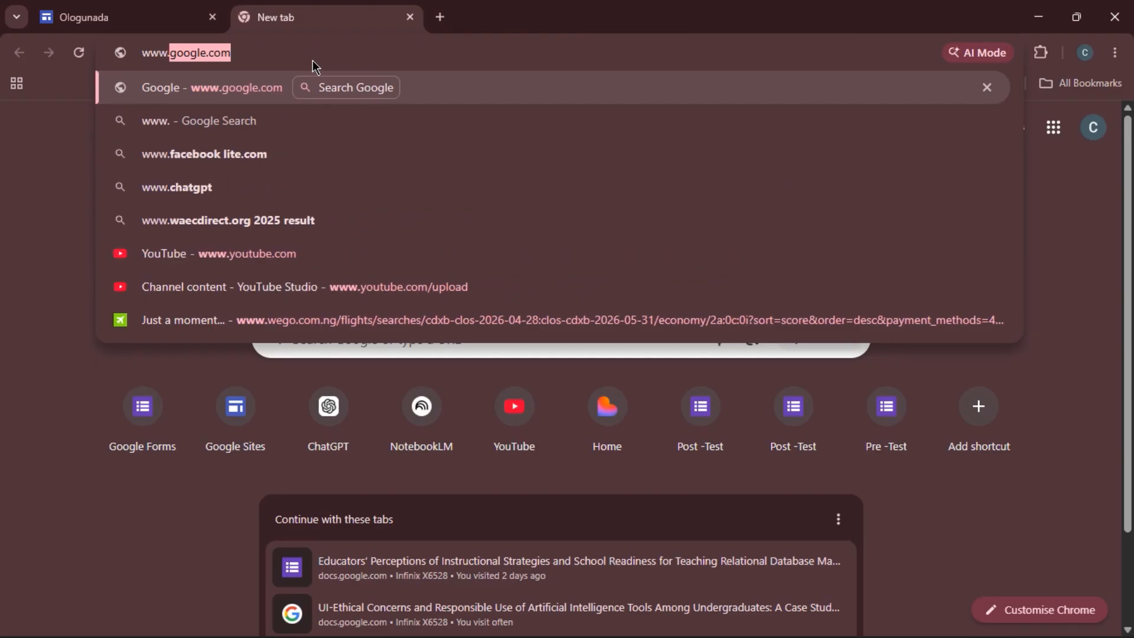
pyautogui.write('mtn')
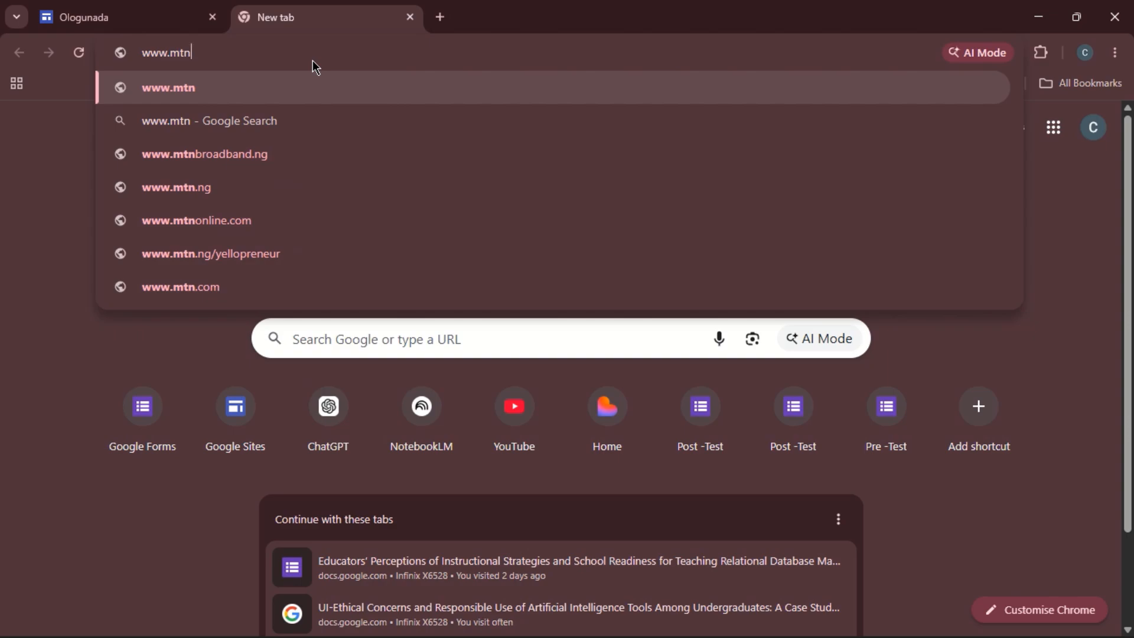
pyautogui.write('.ng')
pyautogui.press('Return')
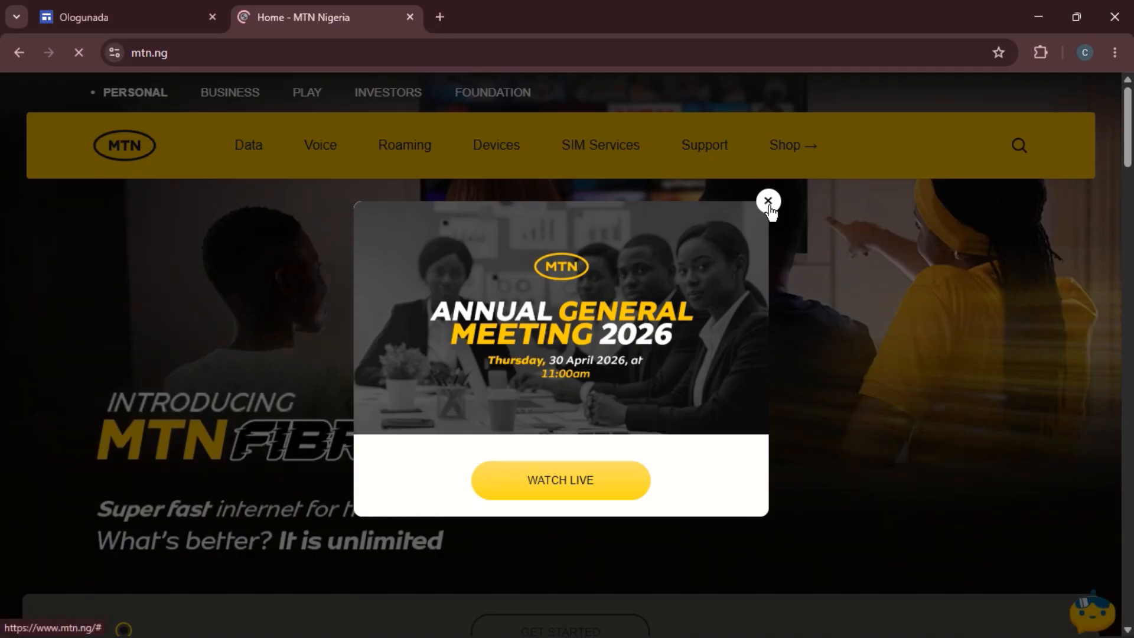
# Open the suggested personal website in another new browser tab, removing the trailing page path from its address.
pyautogui.click(155, 20)
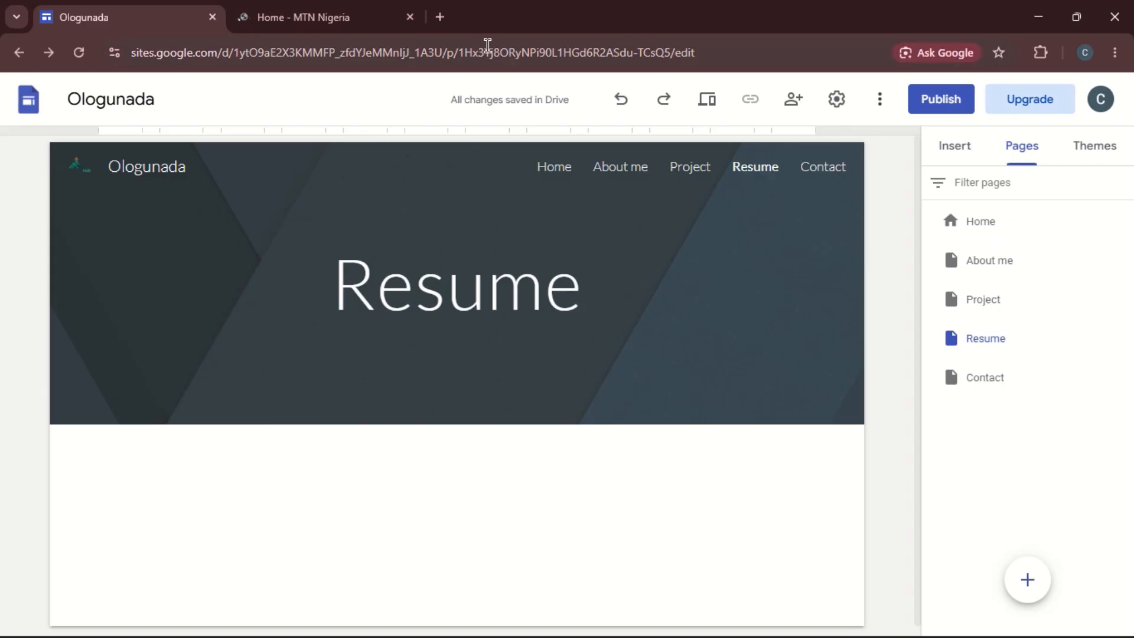
pyautogui.click(438, 18)
pyautogui.write('yin')
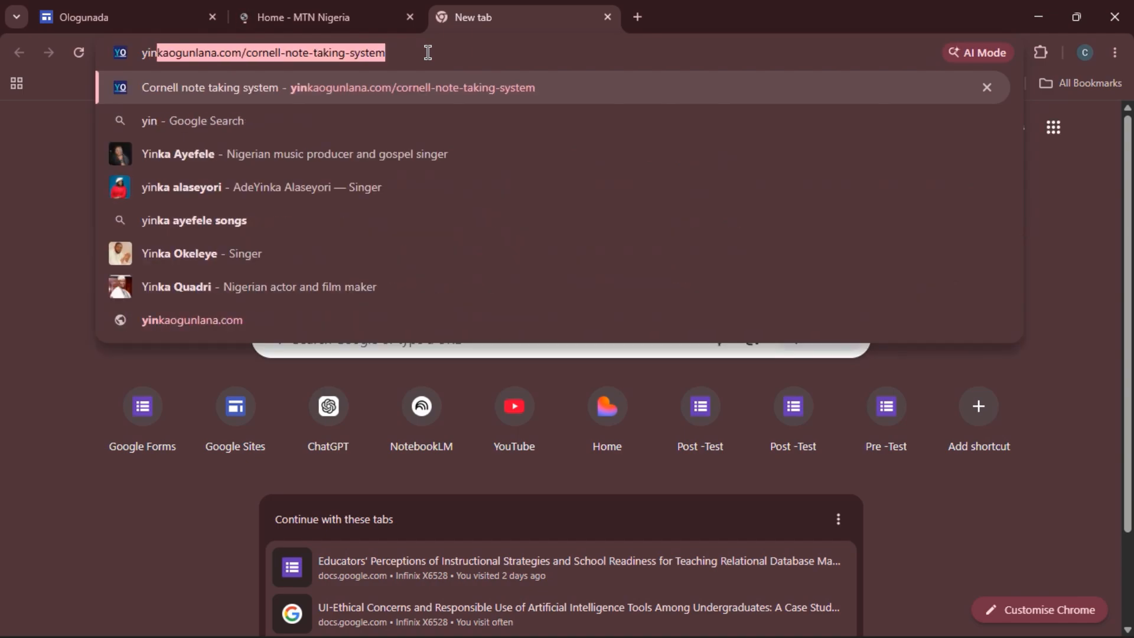
pyautogui.press('Right')
pyautogui.press('BackSpace')
pyautogui.press('BackSpace')
pyautogui.press('BackSpace')
pyautogui.press('BackSpace')
pyautogui.press('BackSpace')
pyautogui.press('BackSpace')
pyautogui.press('BackSpace')
pyautogui.press('BackSpace')
pyautogui.press('BackSpace')
pyautogui.press('BackSpace')
pyautogui.press('BackSpace')
pyautogui.press('BackSpace')
pyautogui.press('BackSpace')
pyautogui.press('BackSpace')
pyautogui.press('BackSpace')
pyautogui.press('BackSpace')
pyautogui.press('BackSpace')
pyautogui.press('BackSpace')
pyautogui.press('BackSpace')
pyautogui.press('BackSpace')
pyautogui.press('BackSpace')
pyautogui.press('BackSpace')
pyautogui.press('BackSpace')
pyautogui.press('BackSpace')
pyautogui.press('BackSpace')
pyautogui.press('BackSpace')
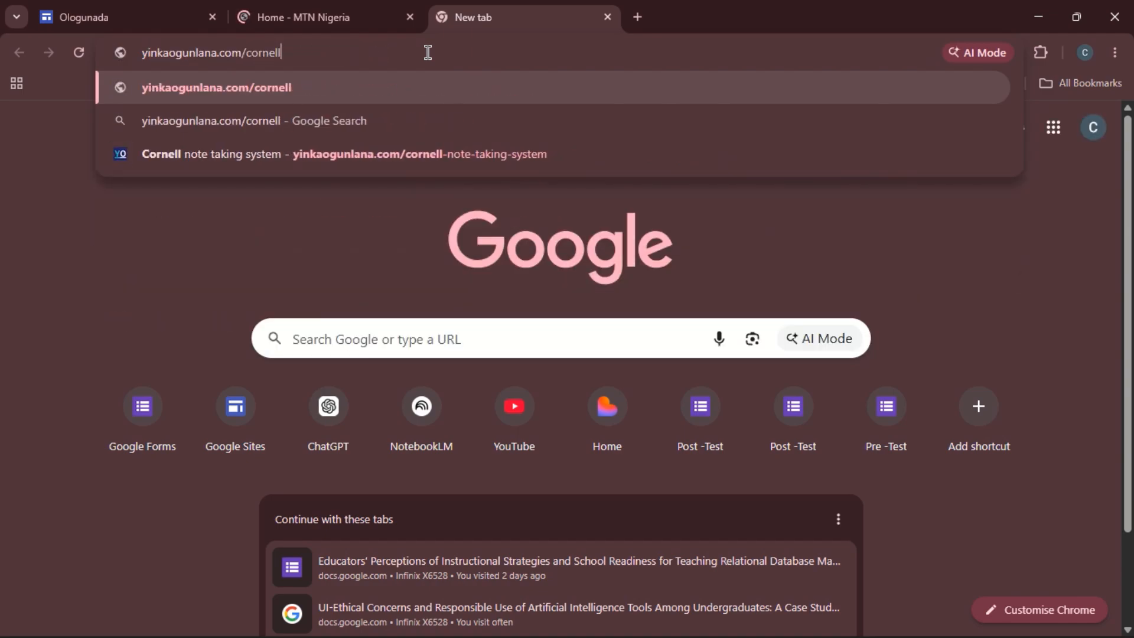
pyautogui.press('Return')
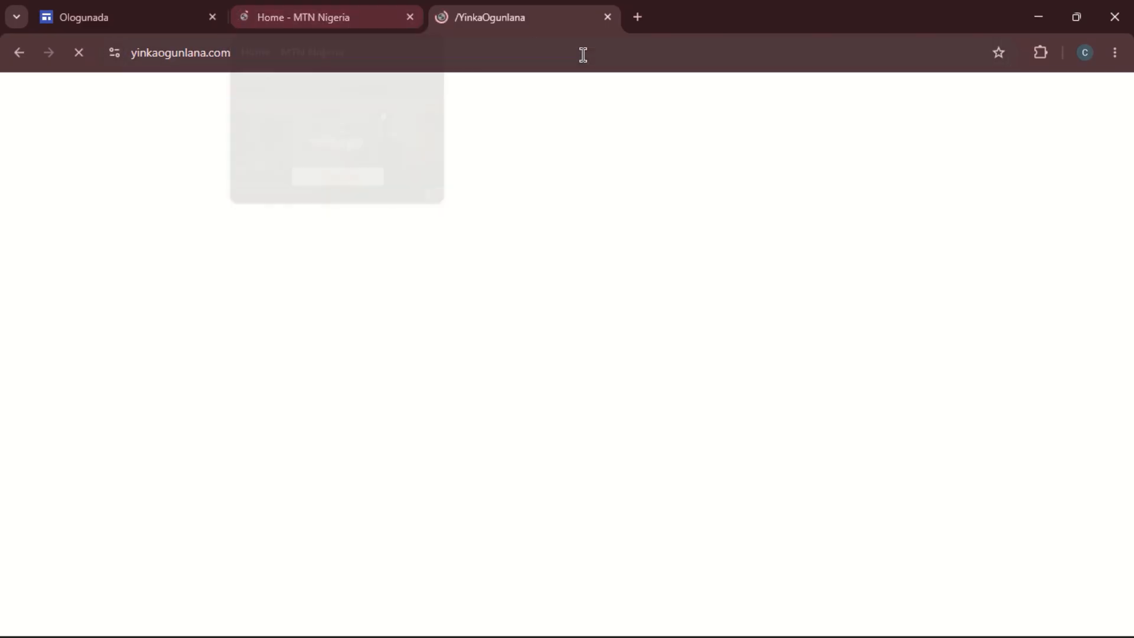
# View the MTN Nigeria and personal website tabs in turn, and return to the Google Sites editor.
pyautogui.click(313, 18)
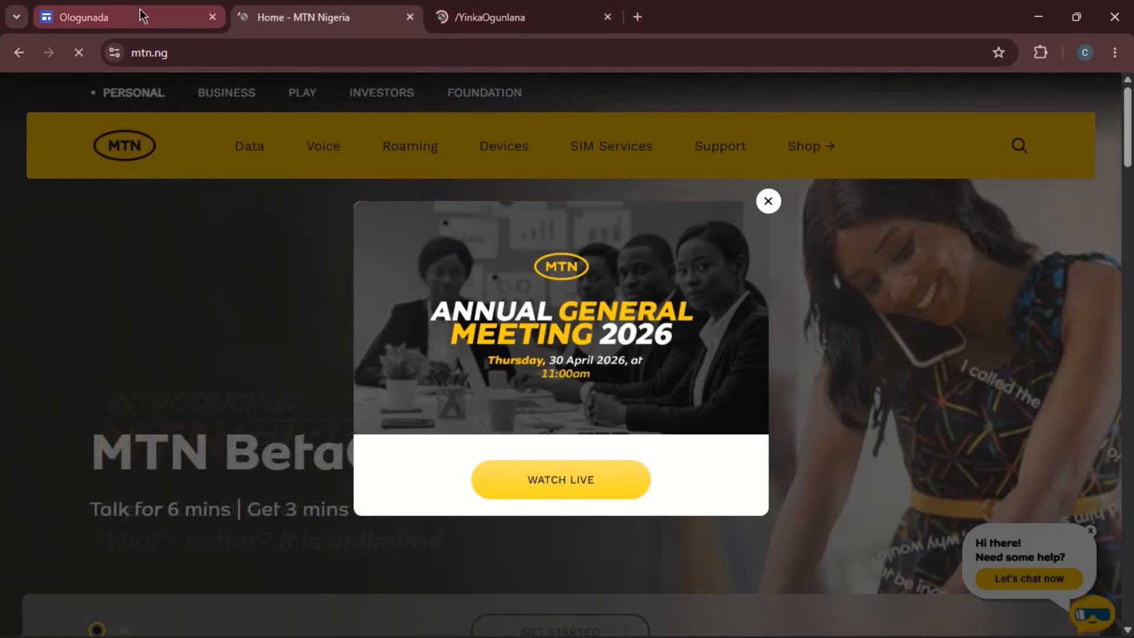
pyautogui.moveTo(455, 22)
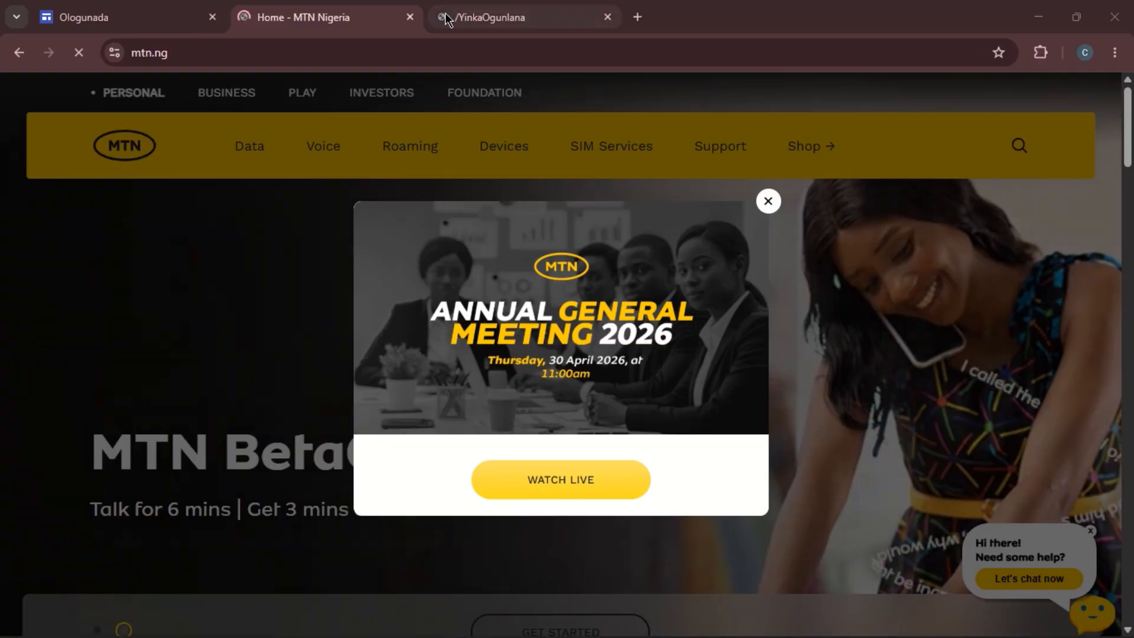
pyautogui.click(458, 16)
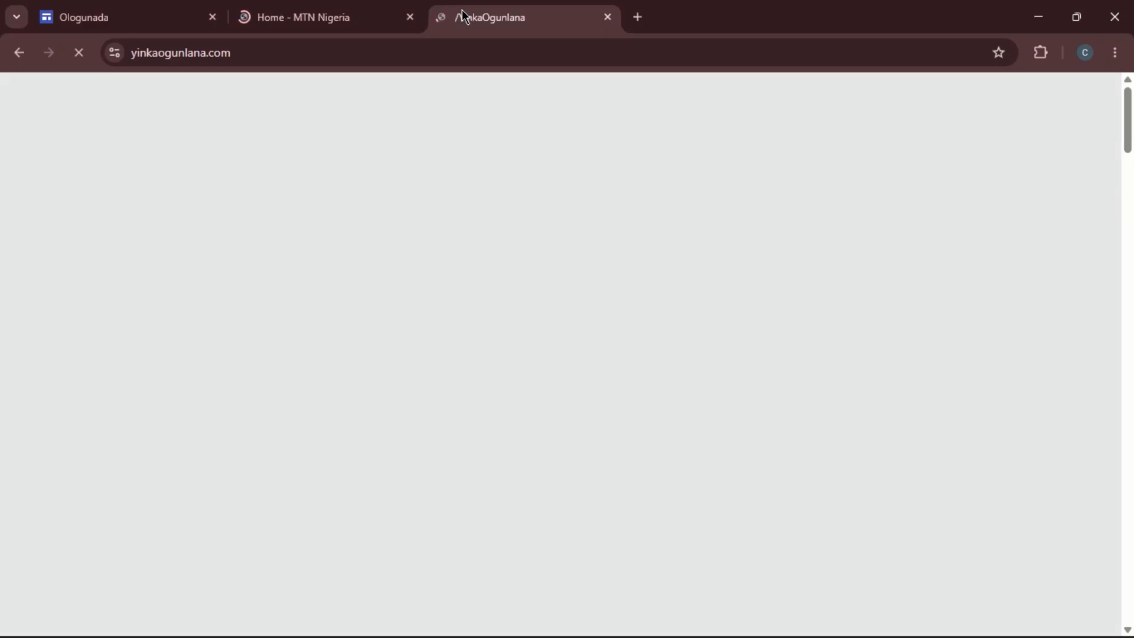
pyautogui.click(153, 16)
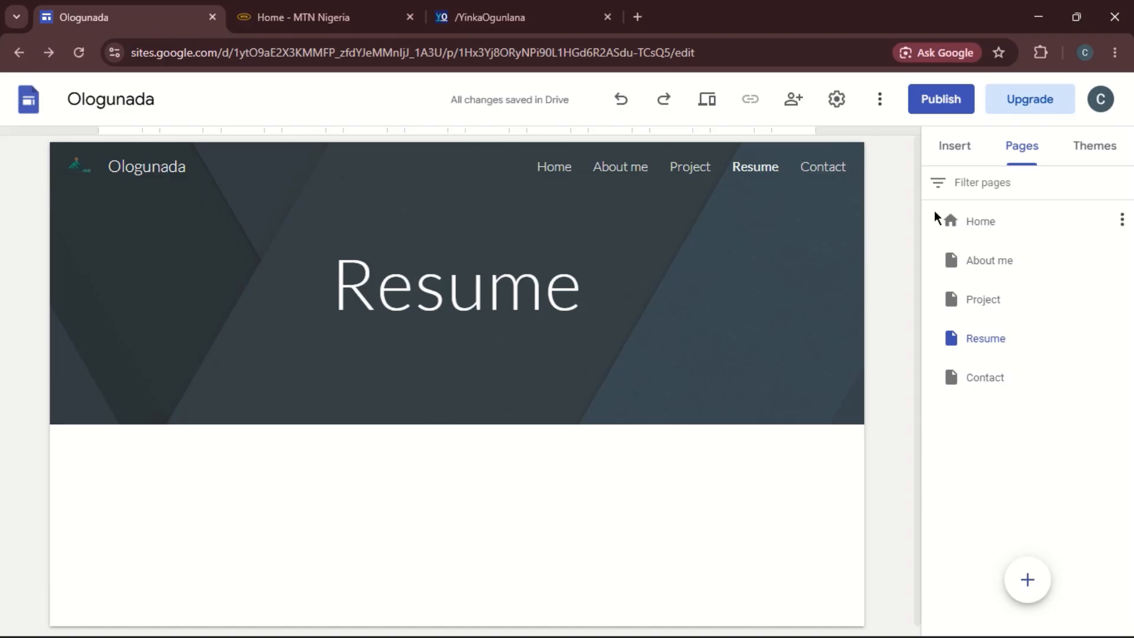
# View the site's Home, About me, Project, Resume and Contact pages one after another.
pyautogui.click(972, 227)
pyautogui.click(987, 266)
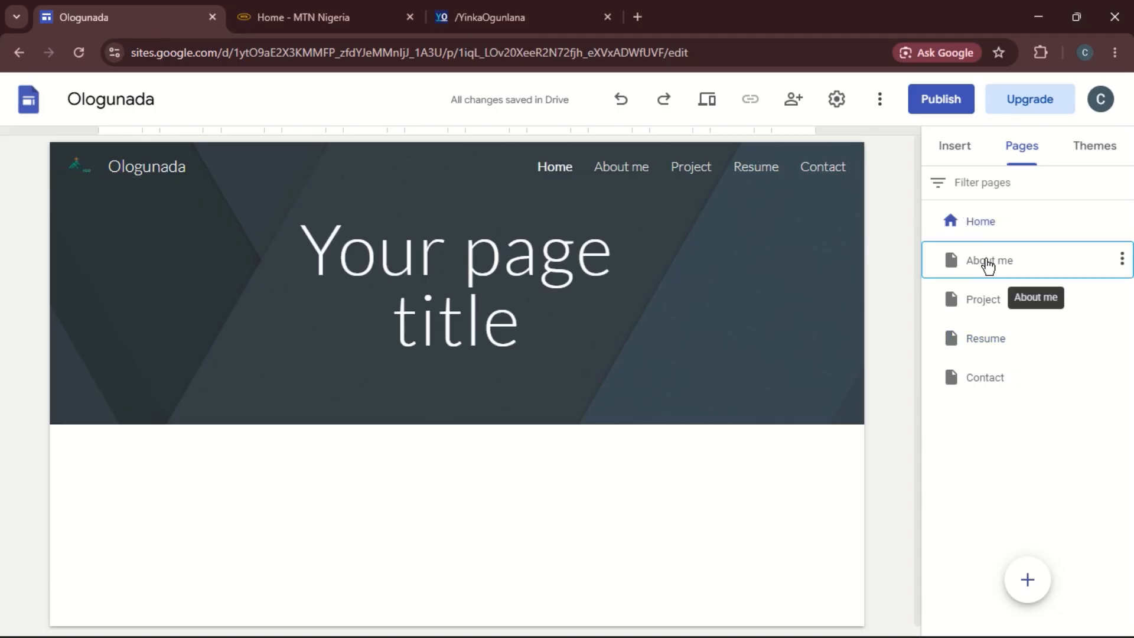
pyautogui.click(990, 303)
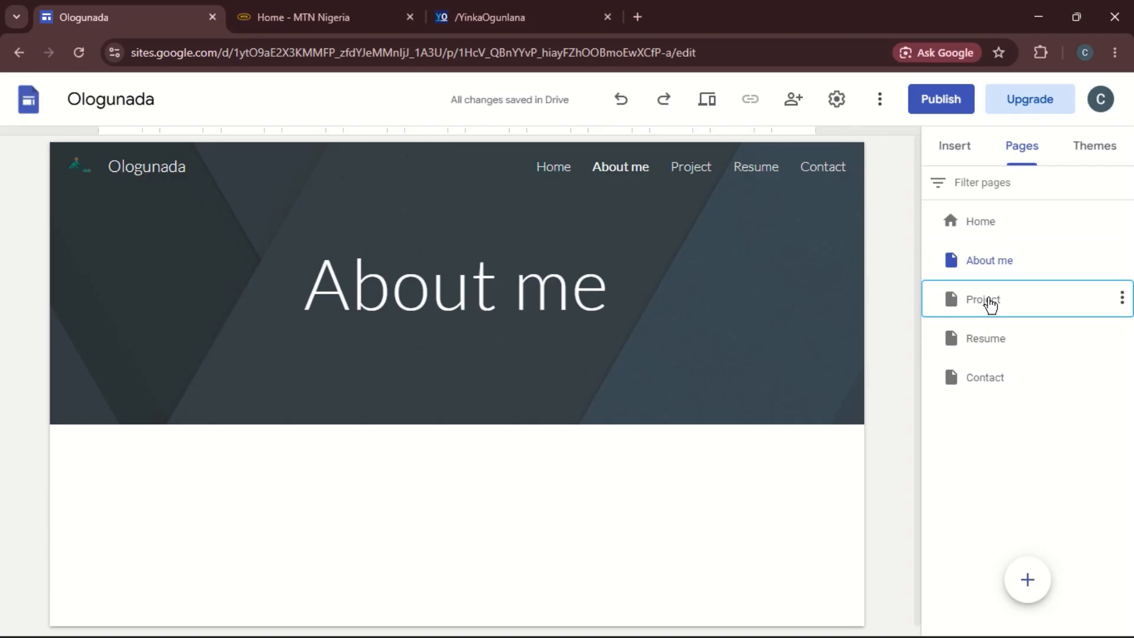
pyautogui.click(992, 341)
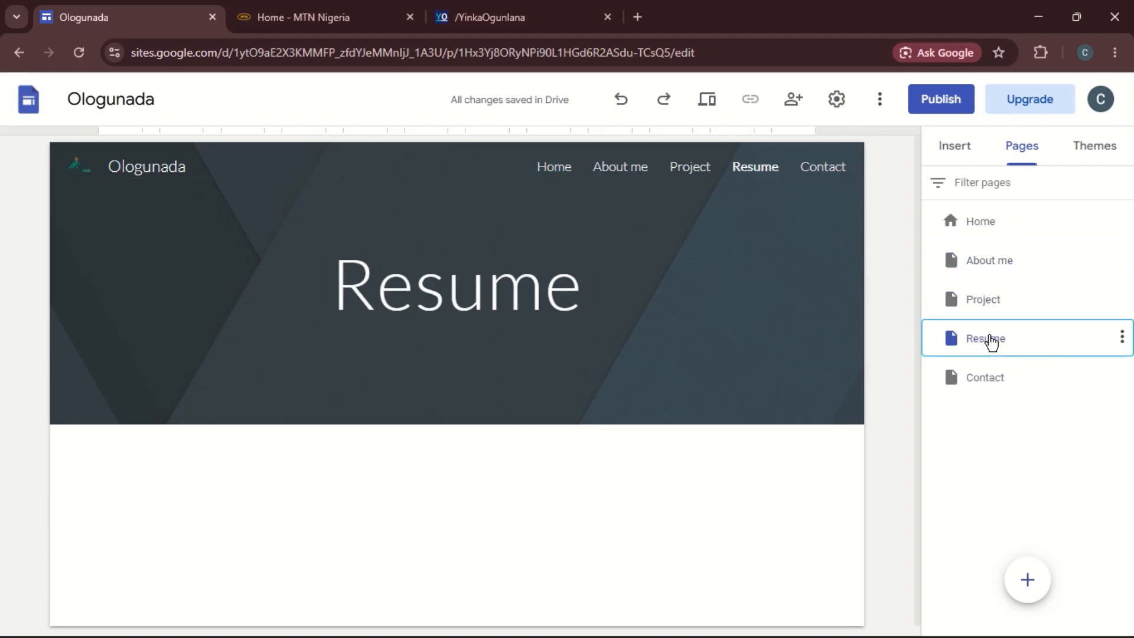
pyautogui.click(992, 385)
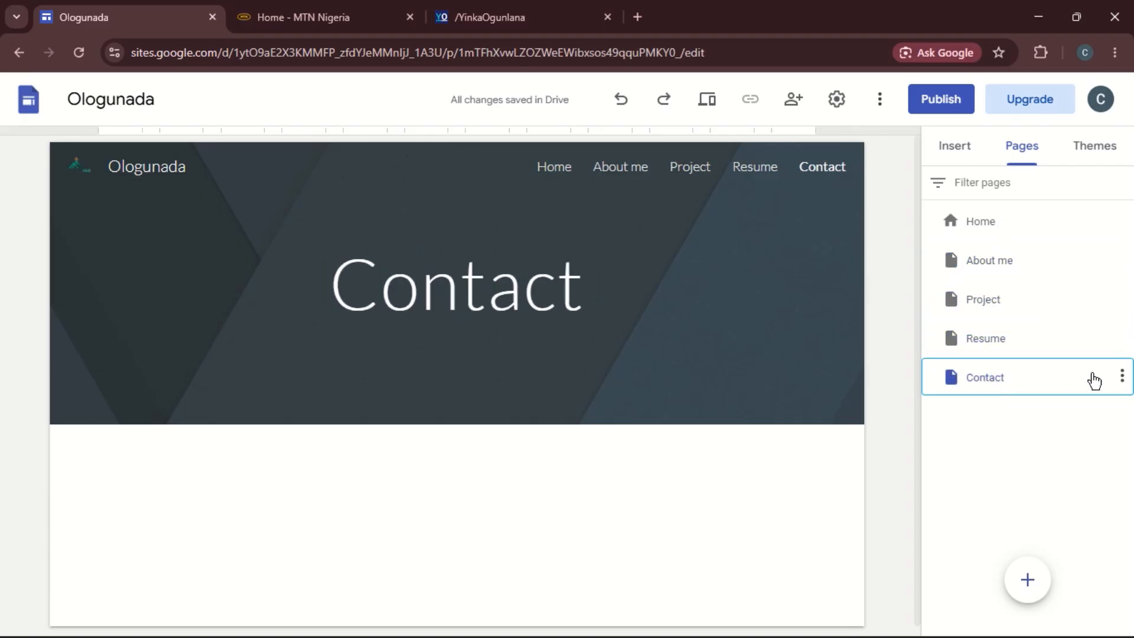
# Hide the Contact page from the site navigation and show it in the navigation again.
pyautogui.click(1122, 378)
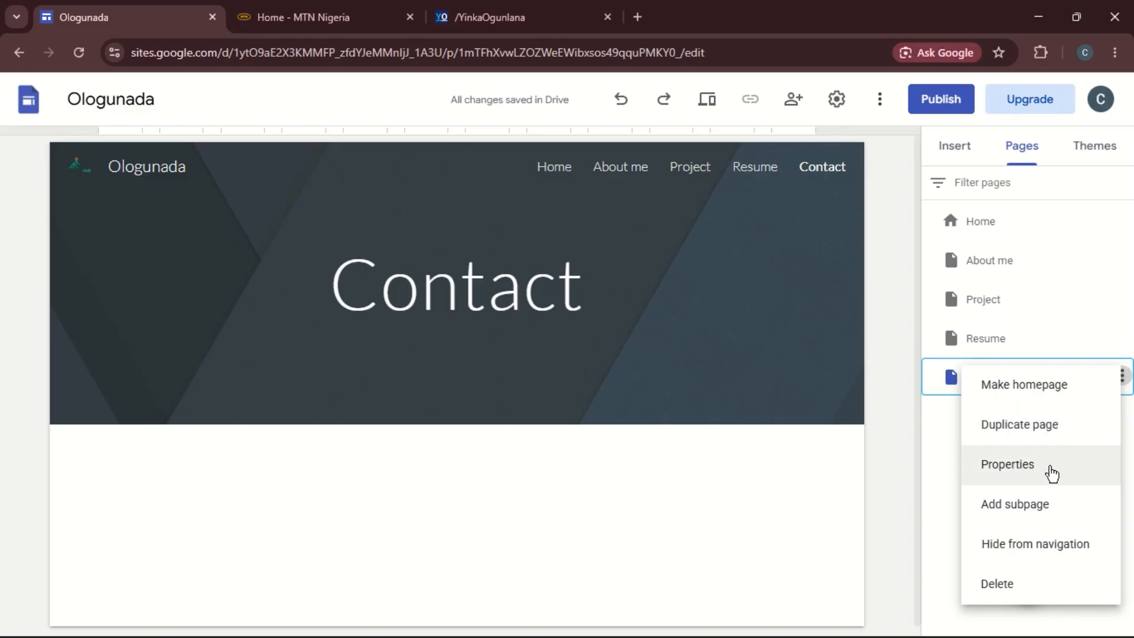
pyautogui.click(1035, 545)
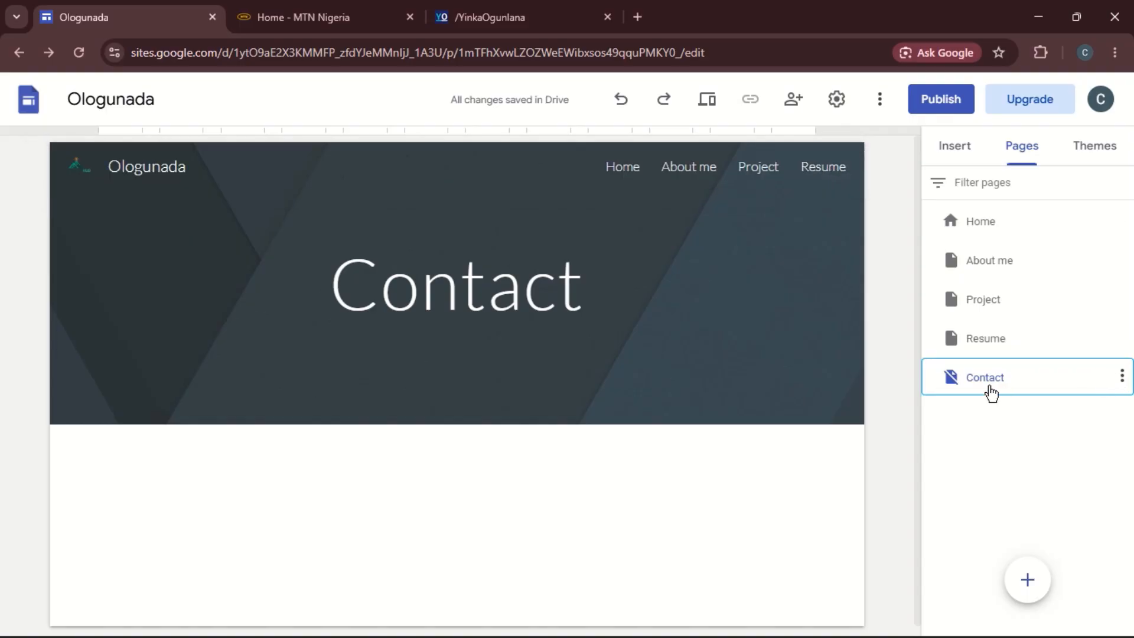
pyautogui.click(1122, 378)
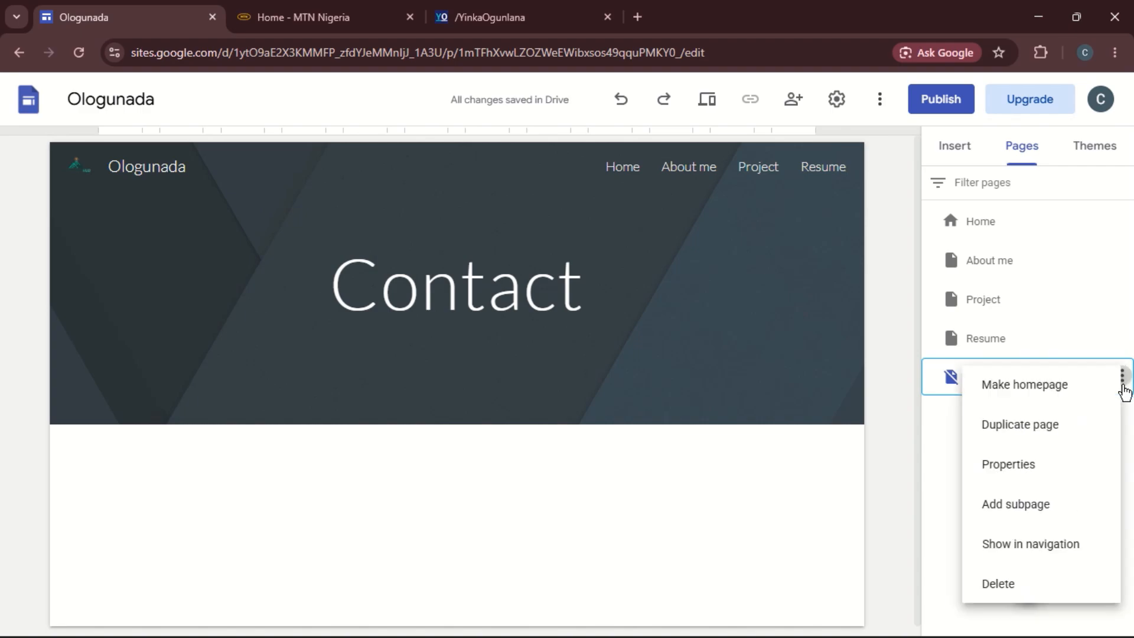
pyautogui.click(1053, 553)
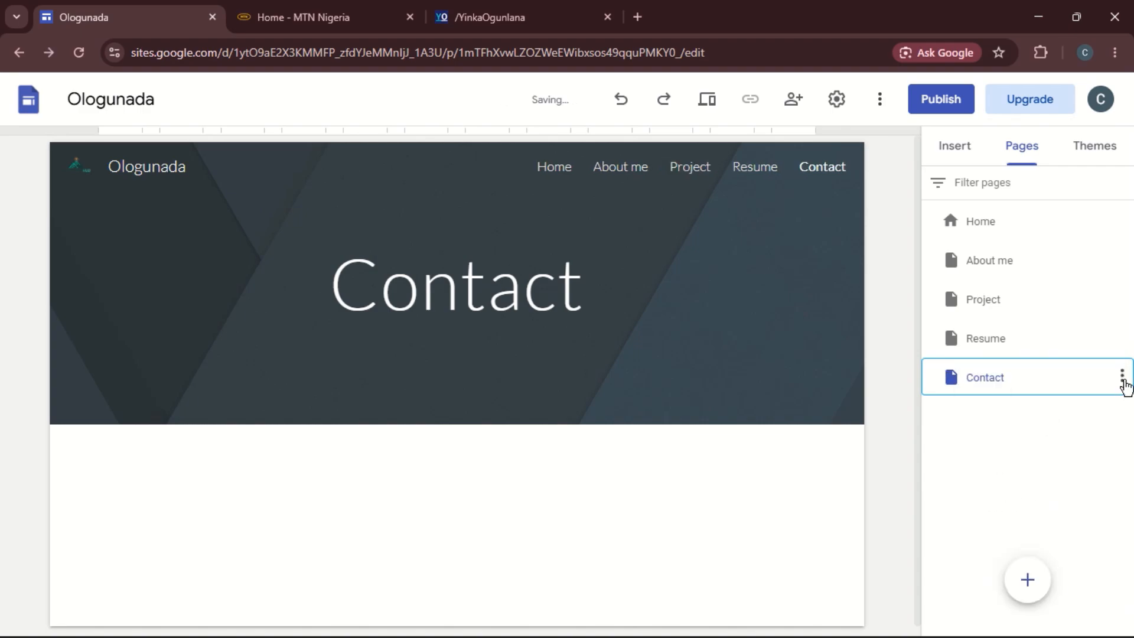
pyautogui.click(1122, 339)
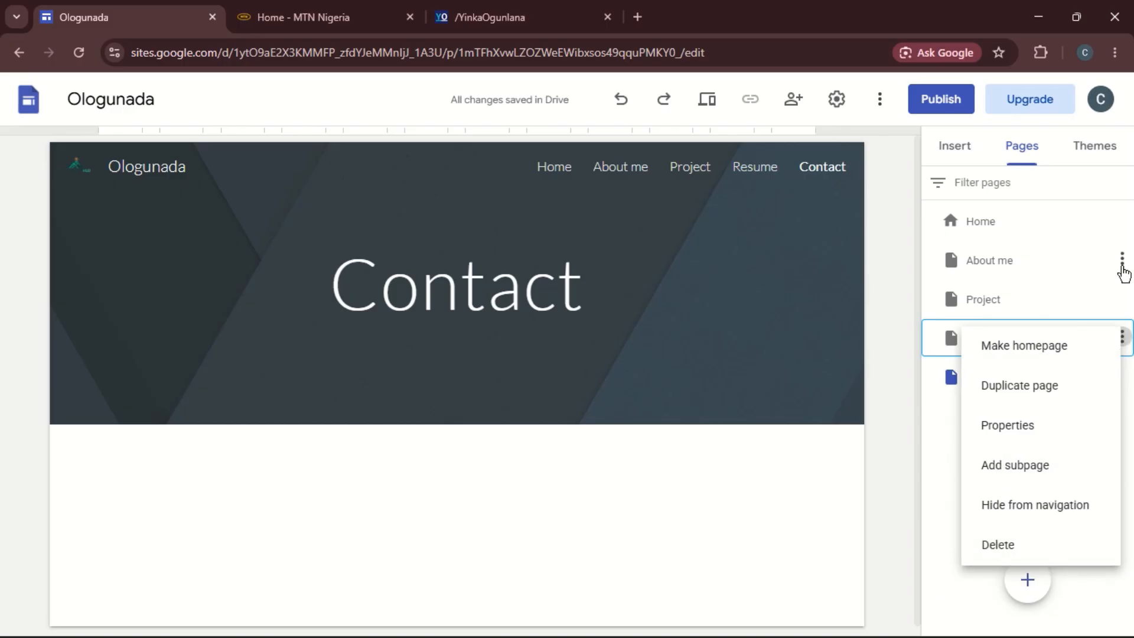
pyautogui.click(1122, 221)
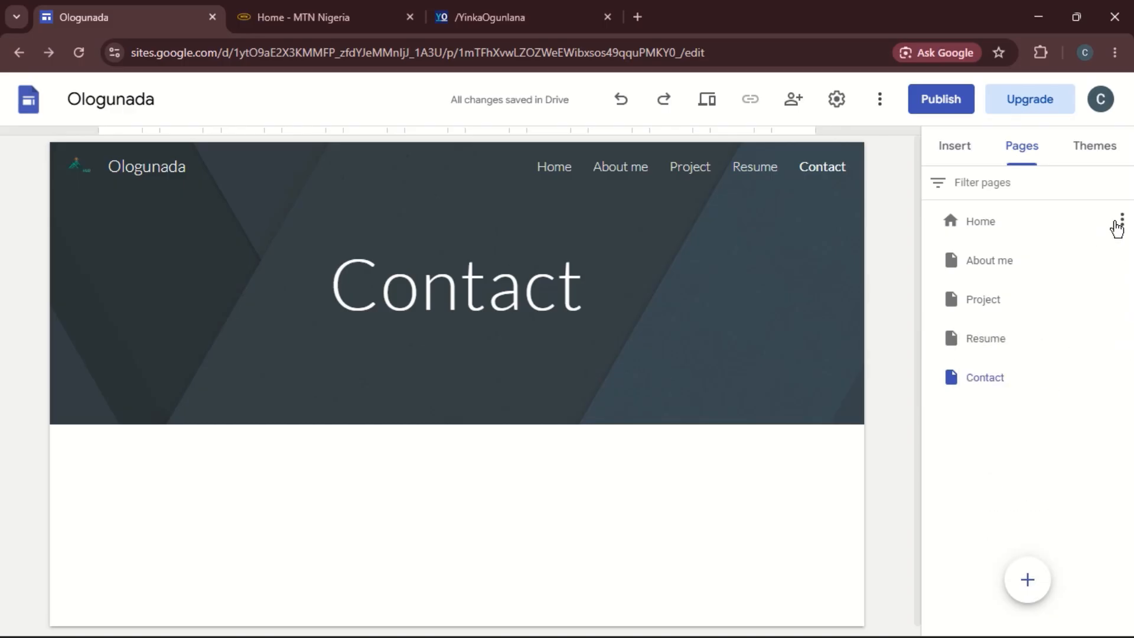
# Open the Home page in the editor and make the Contact page the site's homepage.
pyautogui.click(1121, 221)
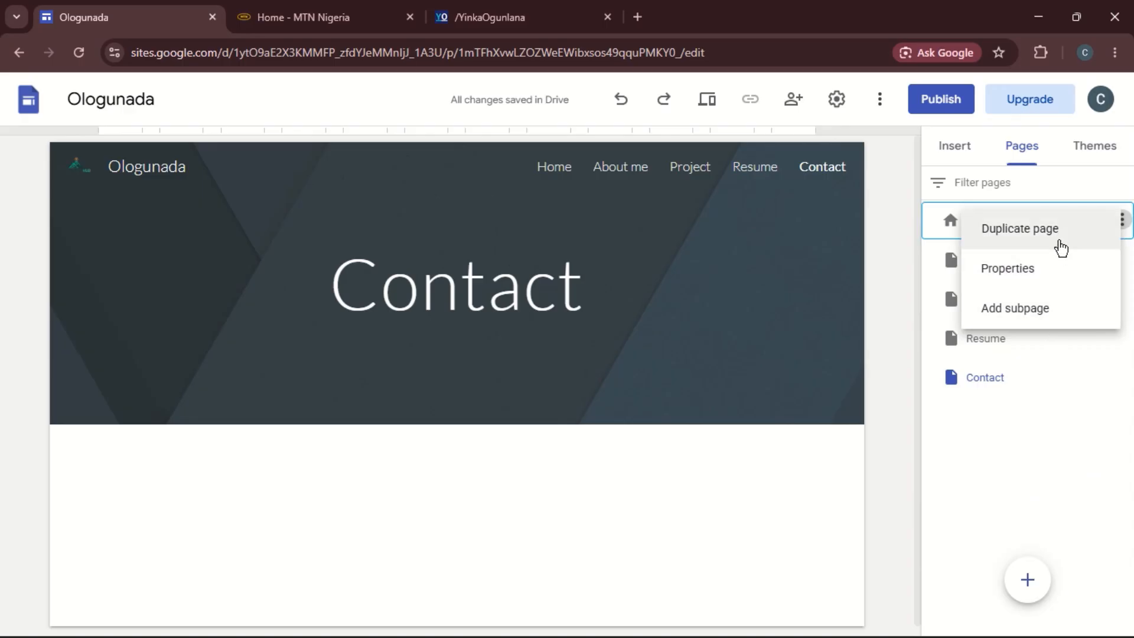
pyautogui.click(1010, 435)
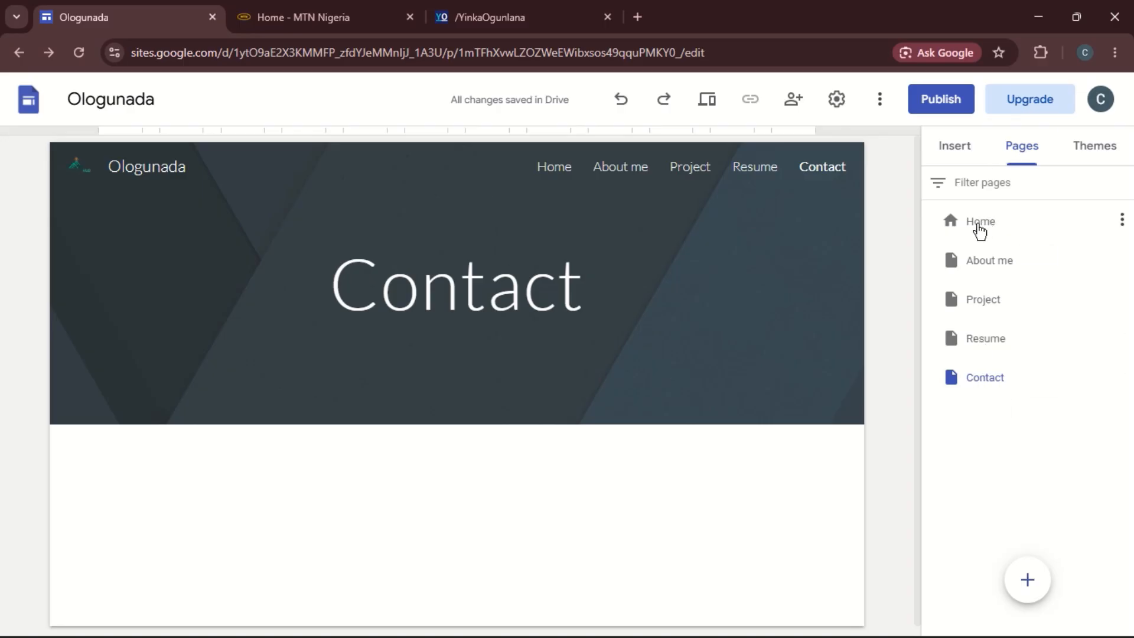
pyautogui.click(971, 229)
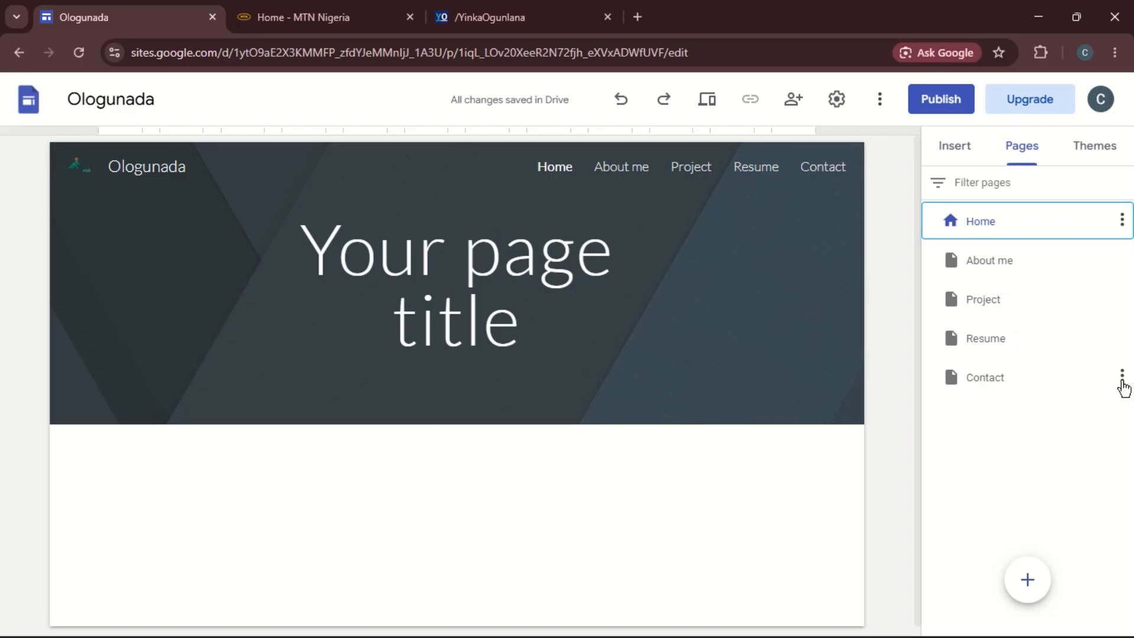
pyautogui.click(1122, 379)
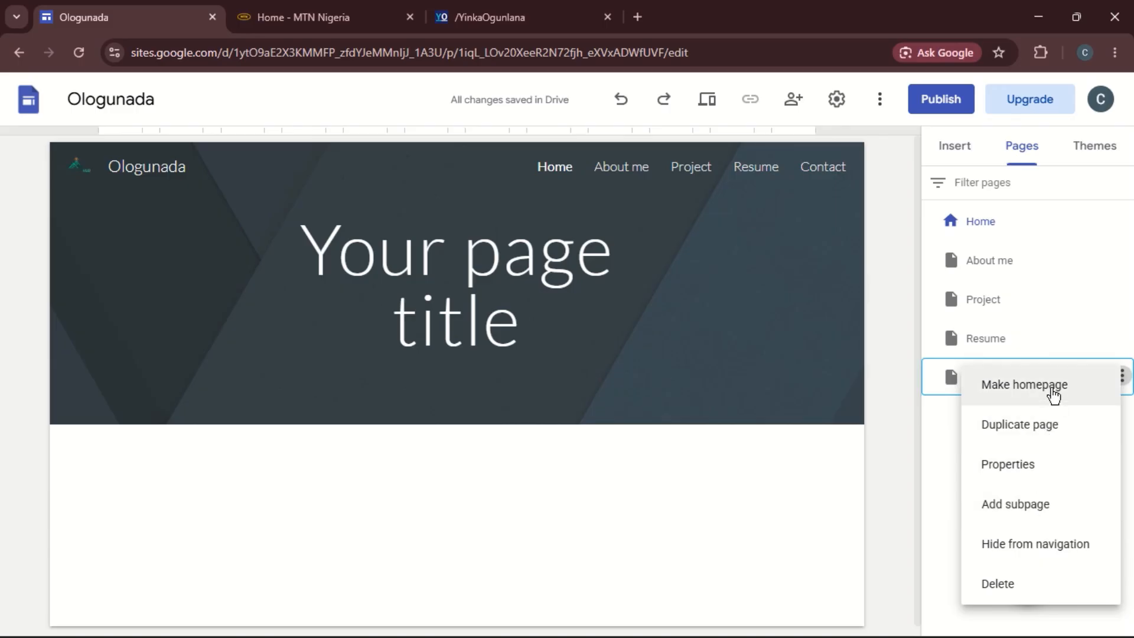
pyautogui.click(1053, 394)
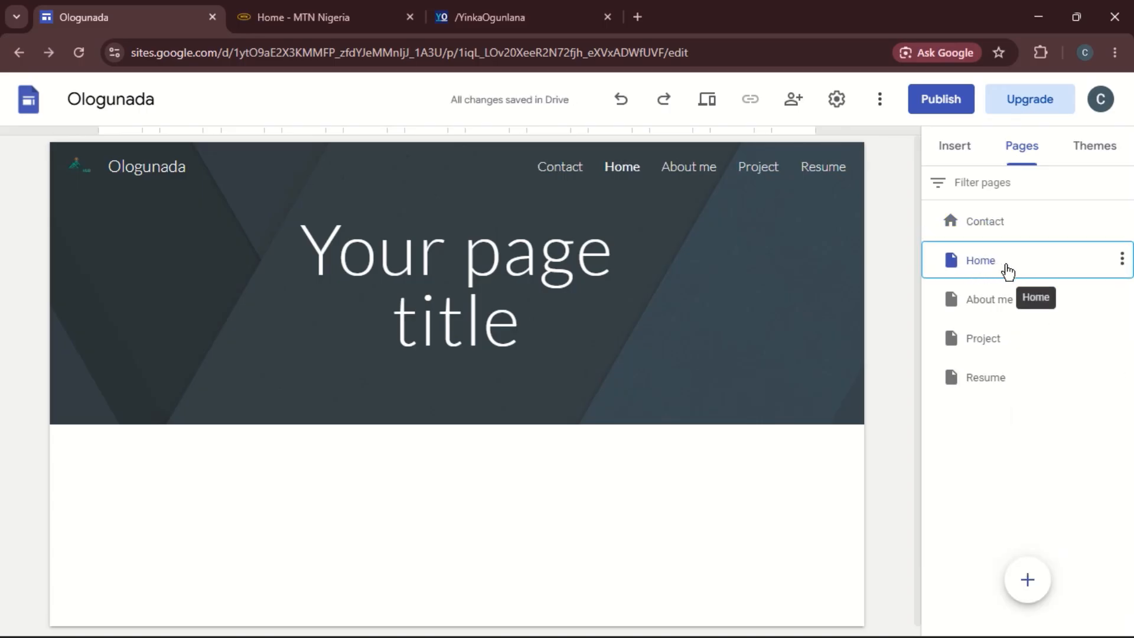
# Make the Home page the site's homepage again.
pyautogui.click(1122, 221)
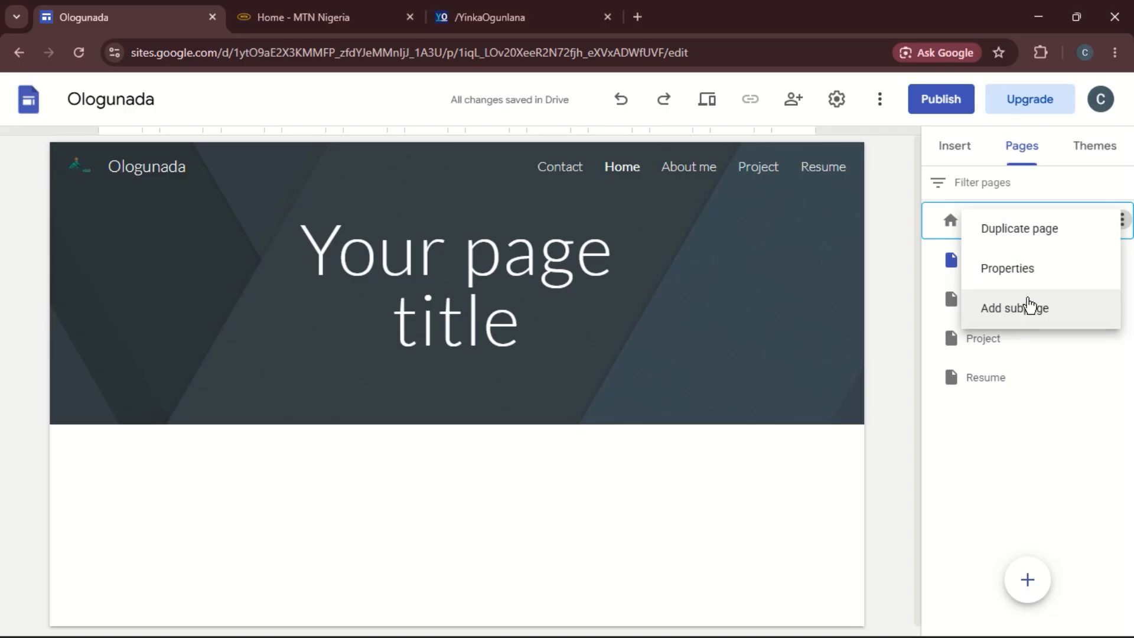
pyautogui.click(1031, 459)
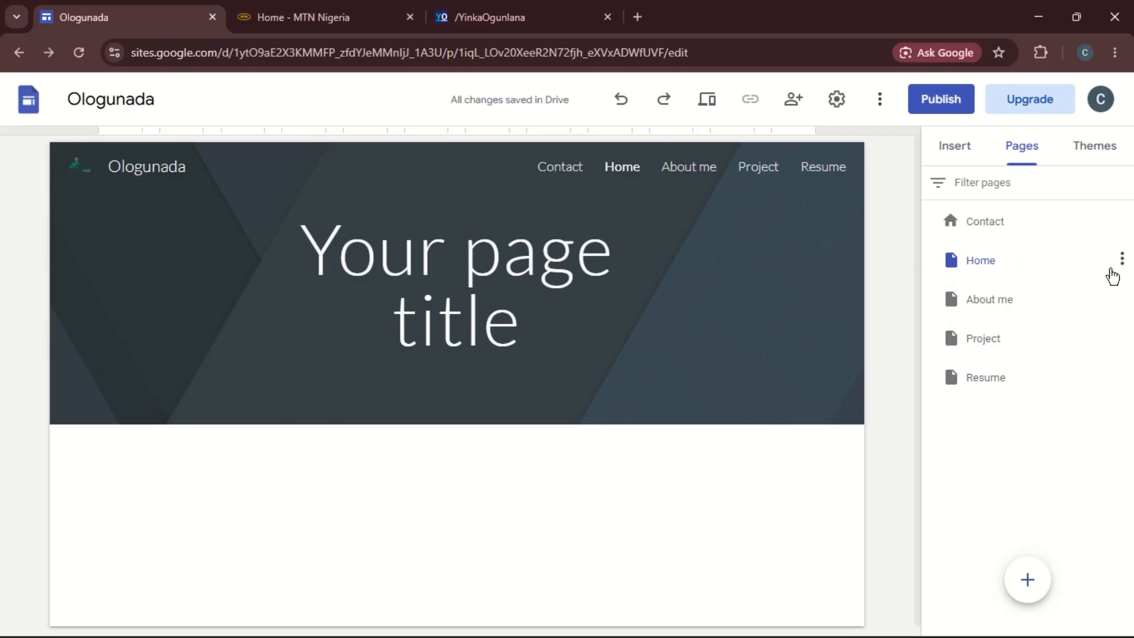
pyautogui.click(1122, 259)
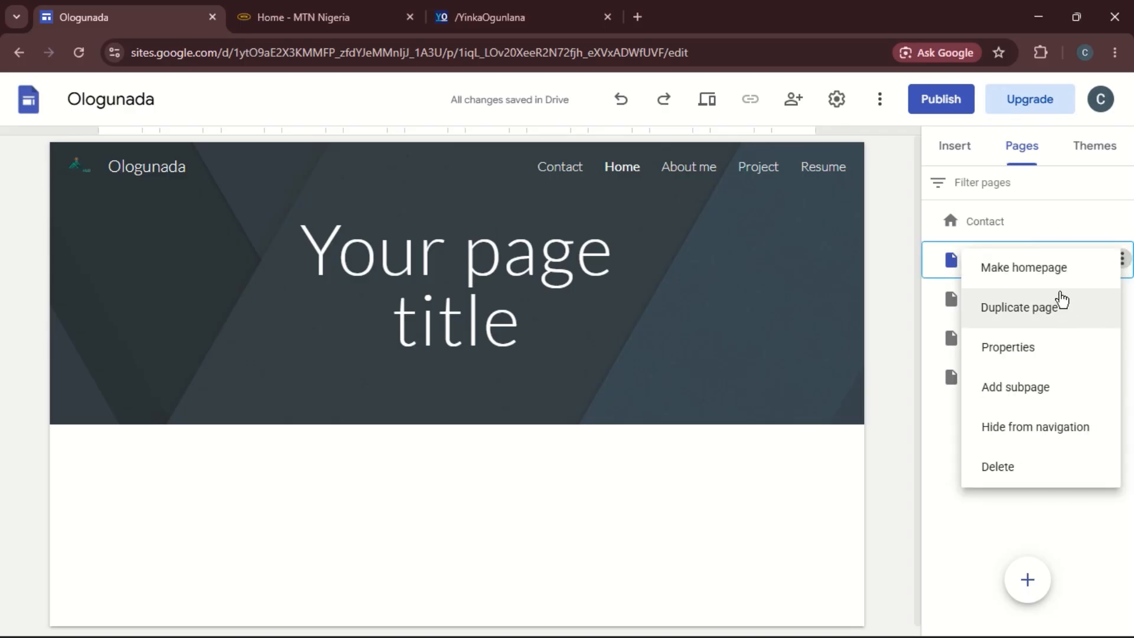
pyautogui.click(1055, 271)
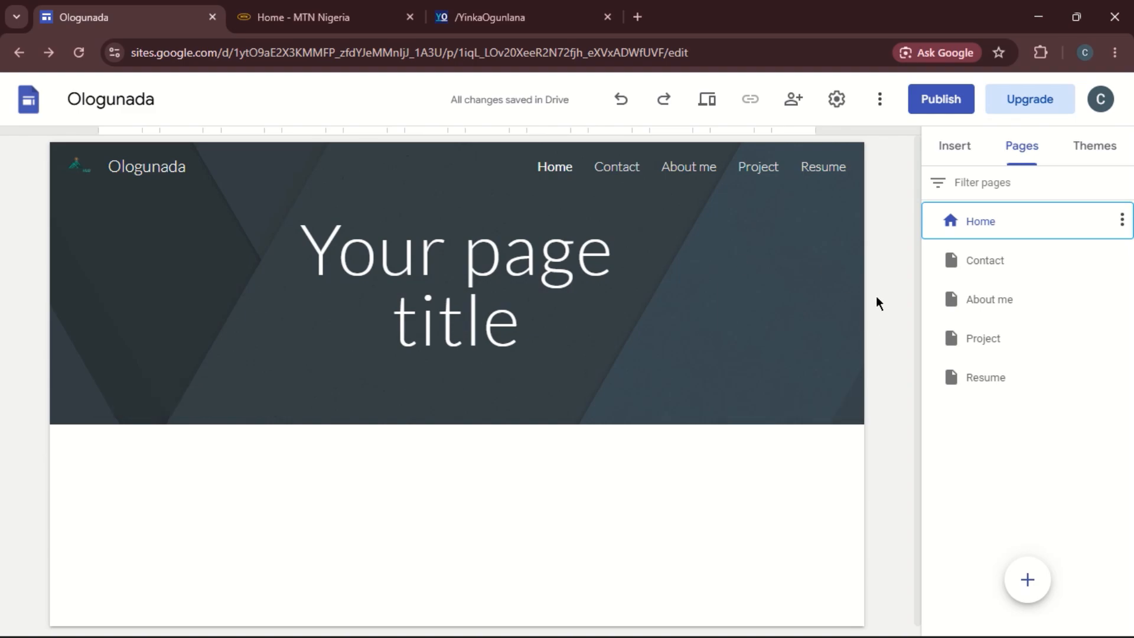
# Open the older recent site, last opened May 2, 2026, from the Sites home page to reuse its header text.
pyautogui.moveTo(720, 266)
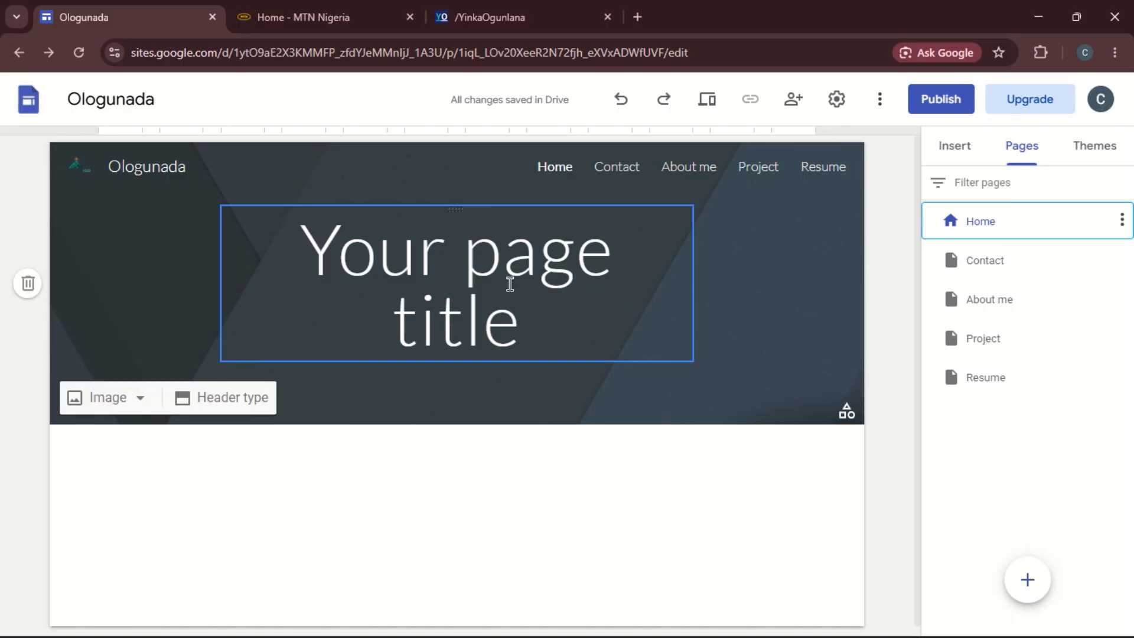
pyautogui.click(511, 284)
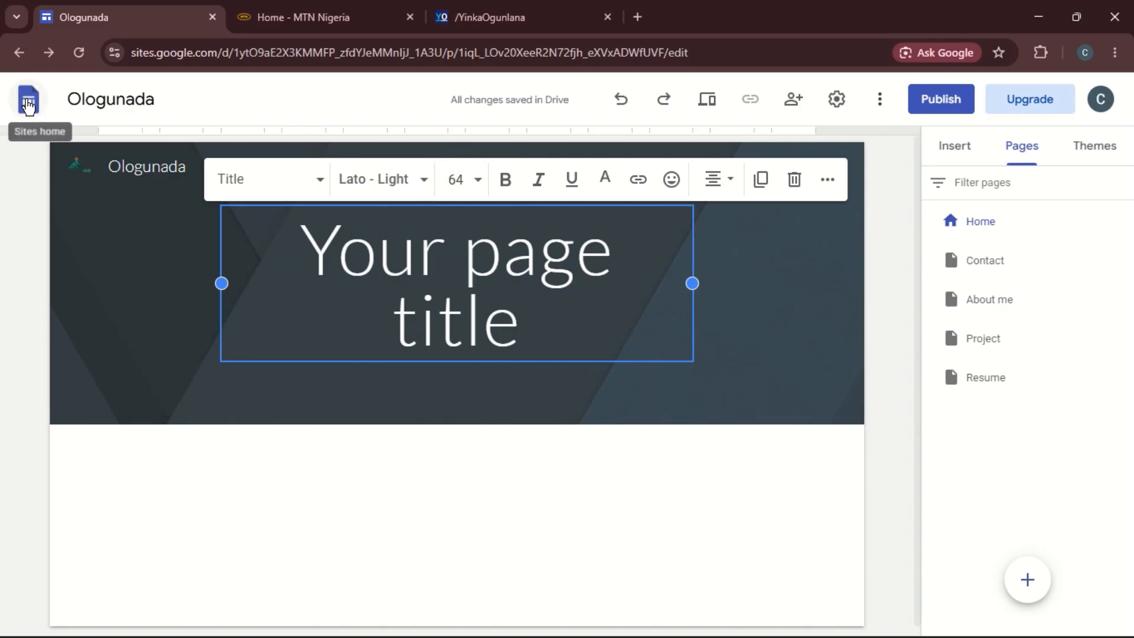
pyautogui.click(27, 105)
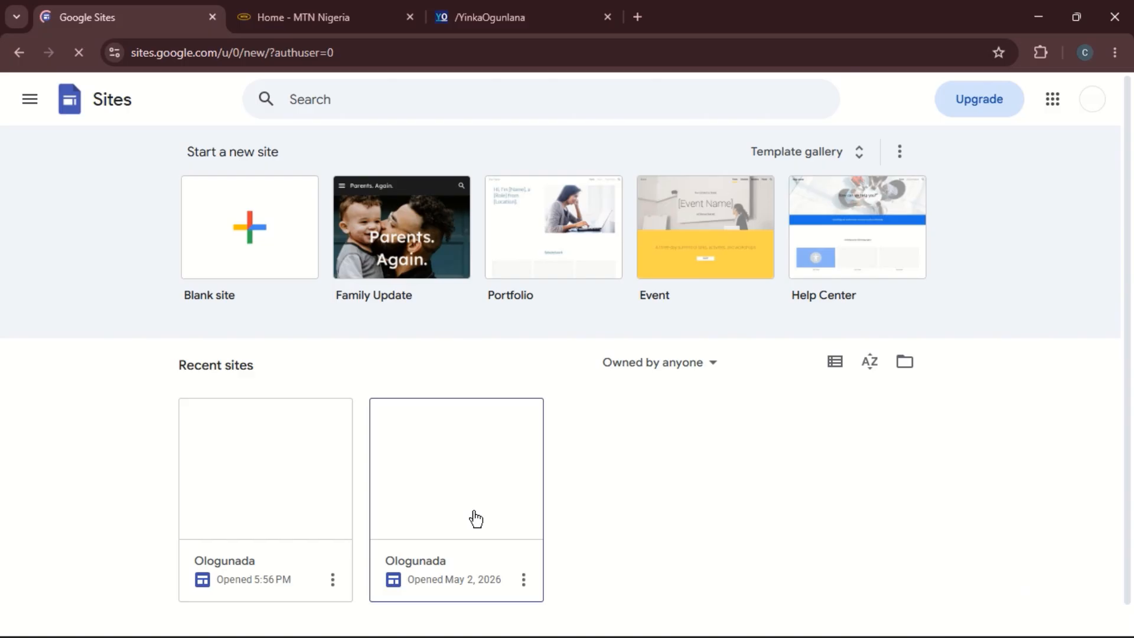
pyautogui.click(459, 470)
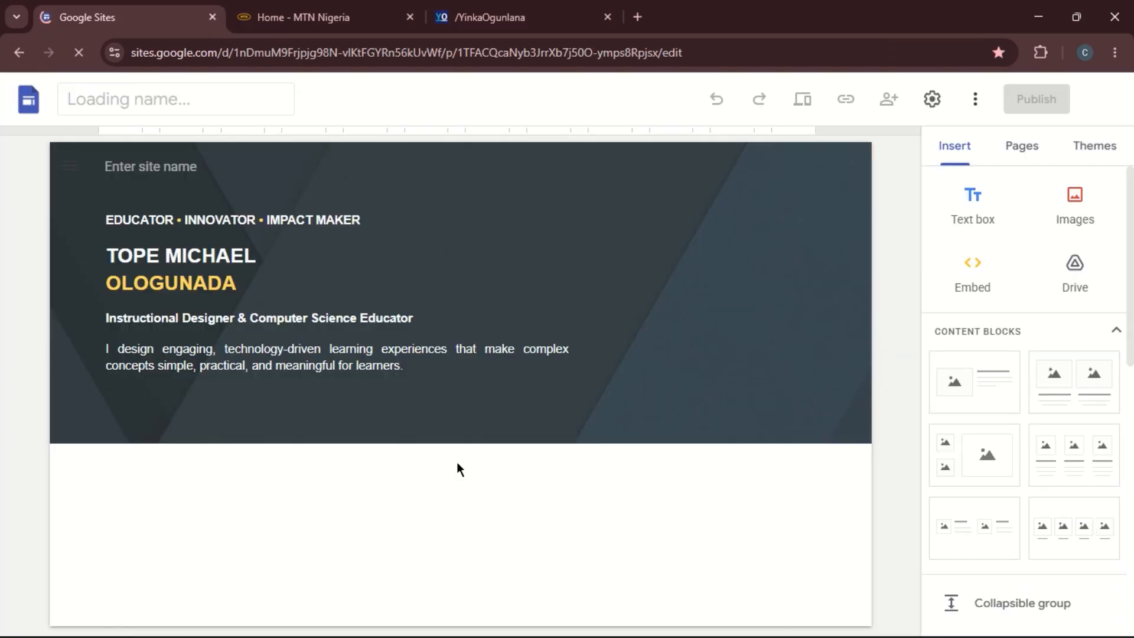
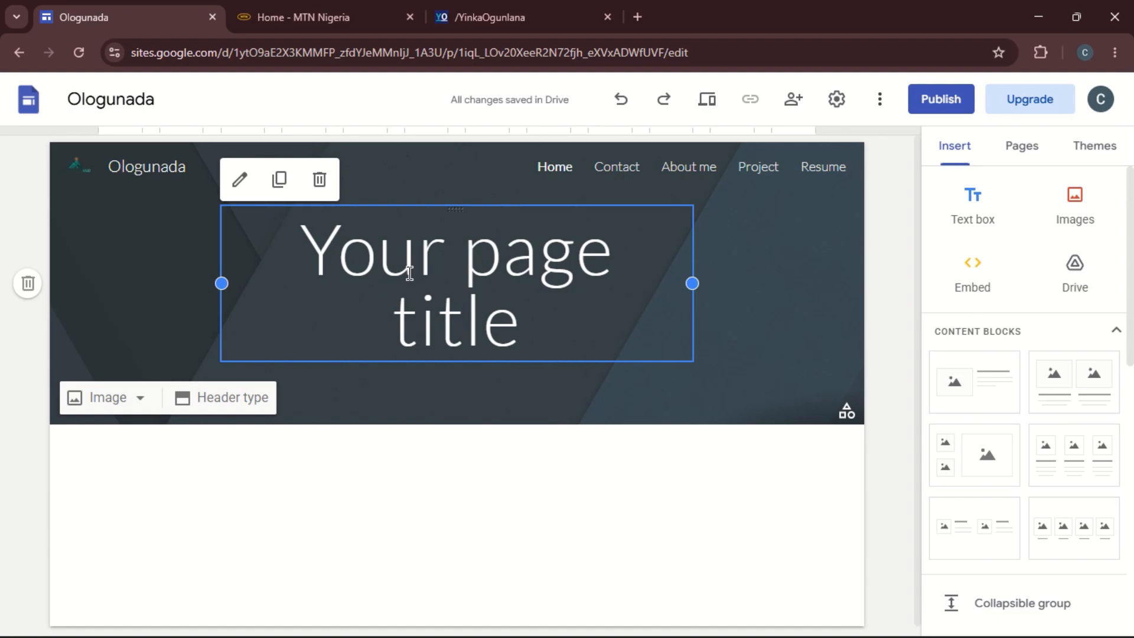
# Replace the Home page title placeholder with the older site's introduction, from "EDUCATOR • INNOVATOR • IMPACT MAKER" and the owner's name to the closing description.
pyautogui.click(410, 272)
pyautogui.hotkey('ctrl', 'a')
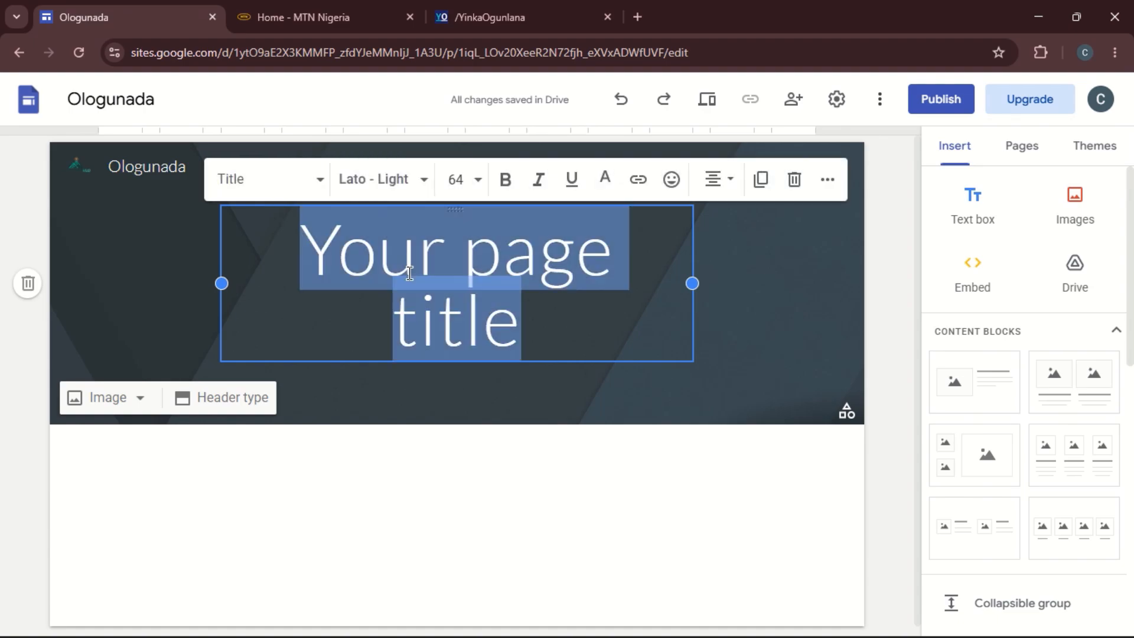
pyautogui.click(410, 273)
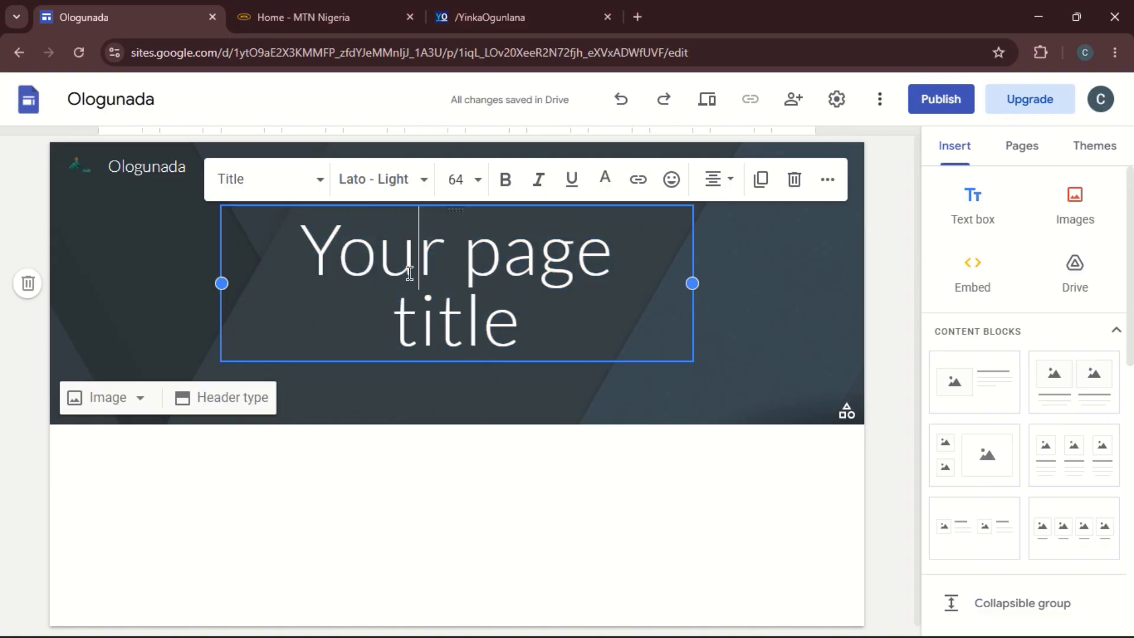
pyautogui.hotkey('ctrl', 'a')
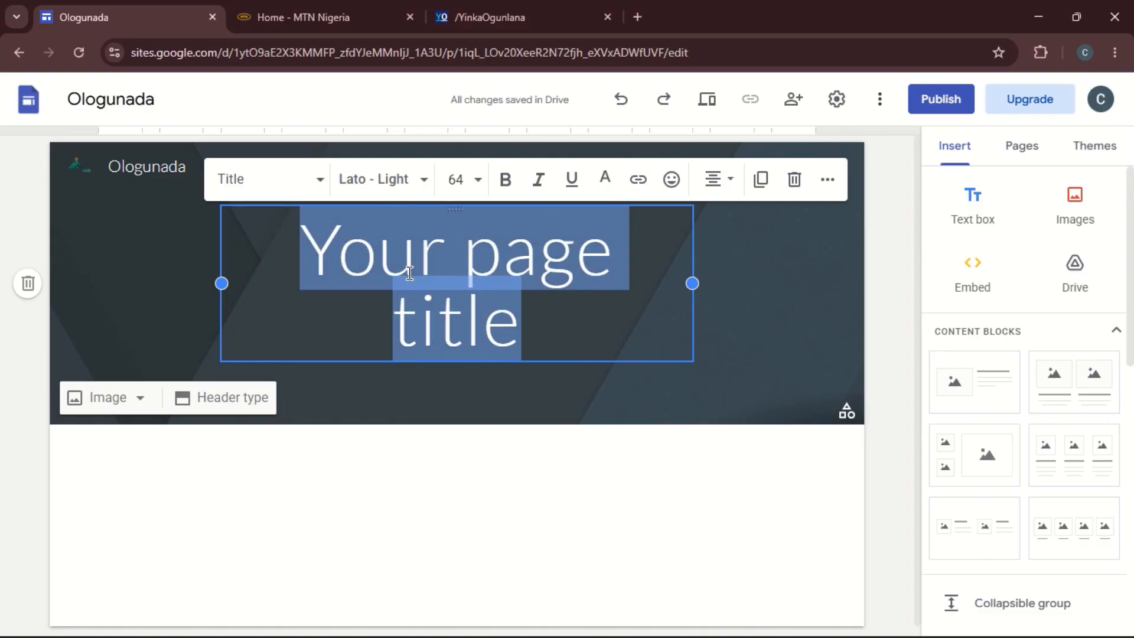
pyautogui.click(409, 273)
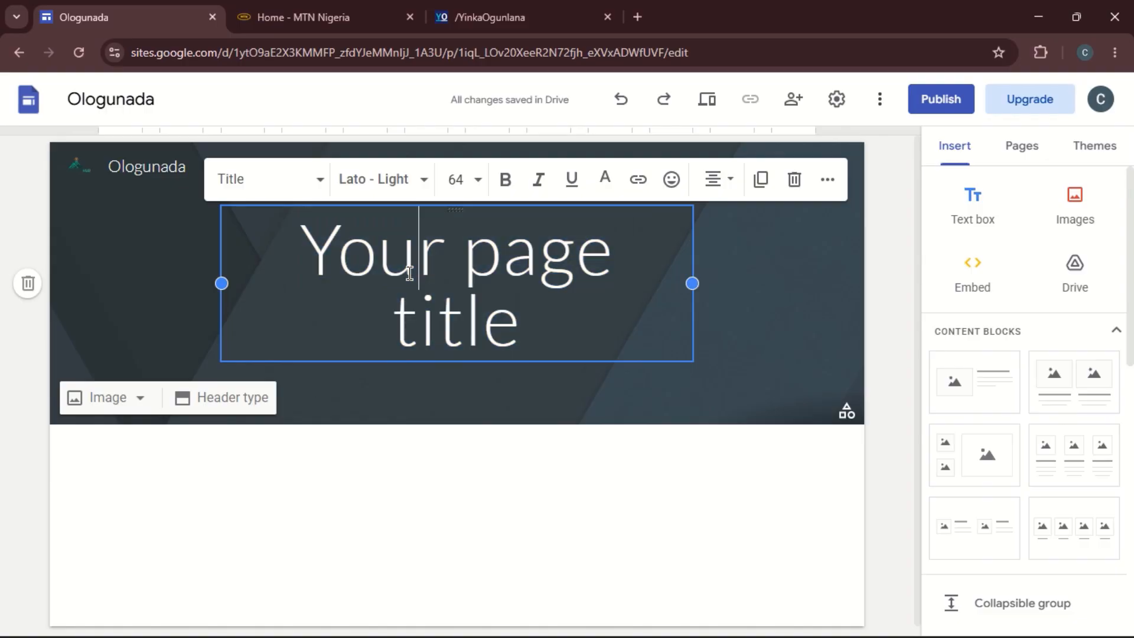
pyautogui.click(475, 416)
pyautogui.click(473, 310)
pyautogui.click(474, 310)
pyautogui.hotkey('ctrl', 'a')
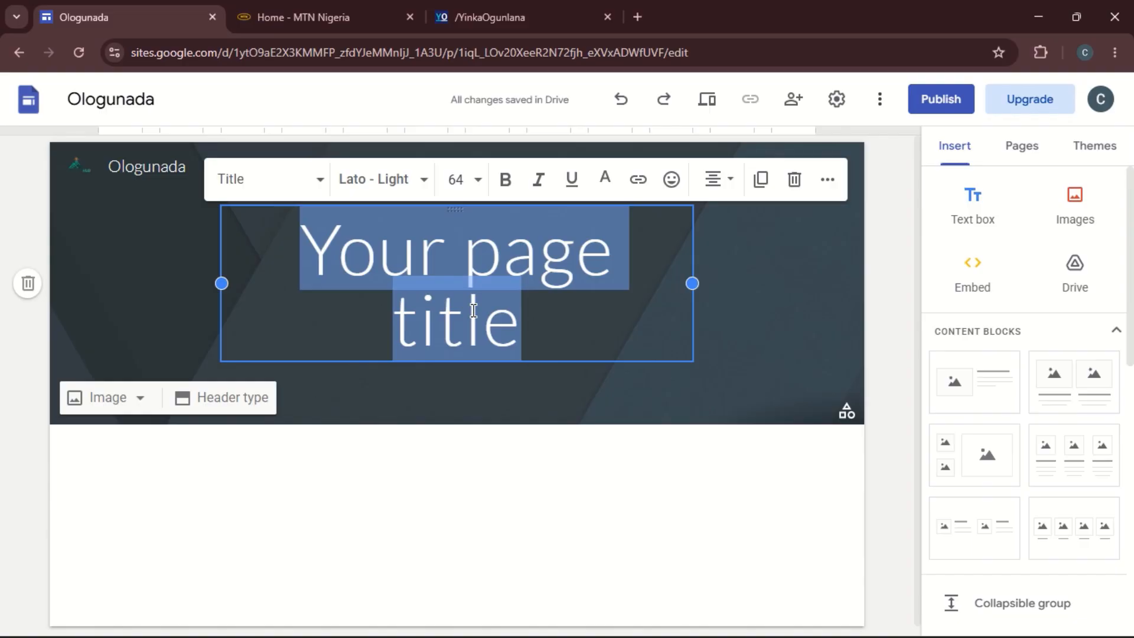
pyautogui.write('EDUCATOR • INNOVATOR • IMPACT MAKER TOPE MICHAEL OLOGUNADA Instructional Designer & Computer Science Educator I design engaging, technology-driven learning experiences that make complex concepts simple, practical, and meaningful for learners.')
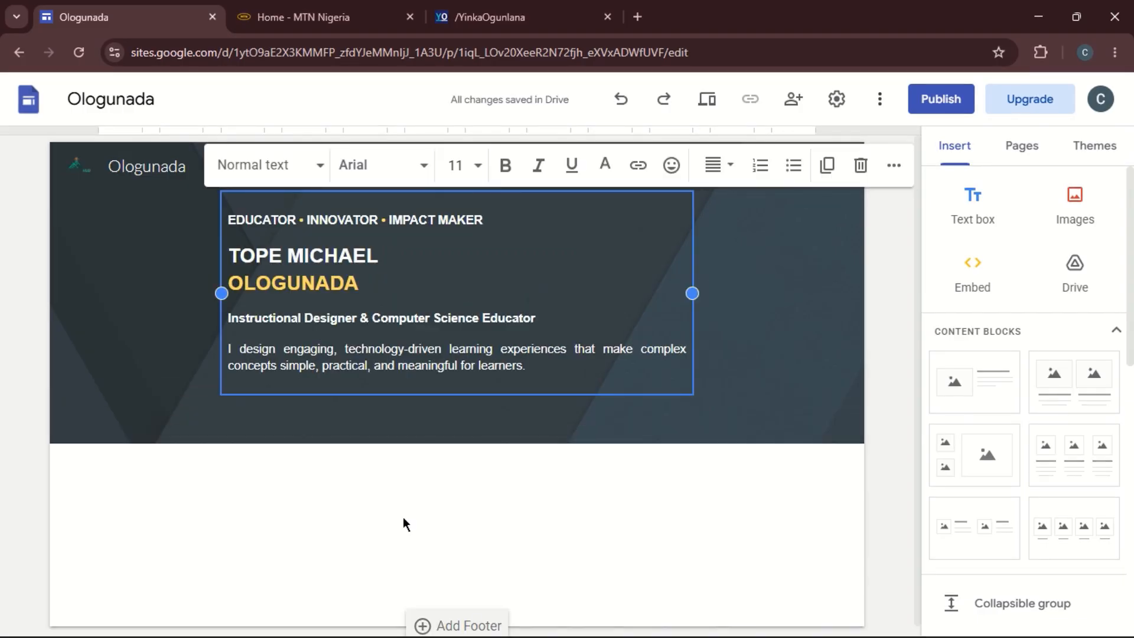
pyautogui.click(342, 280)
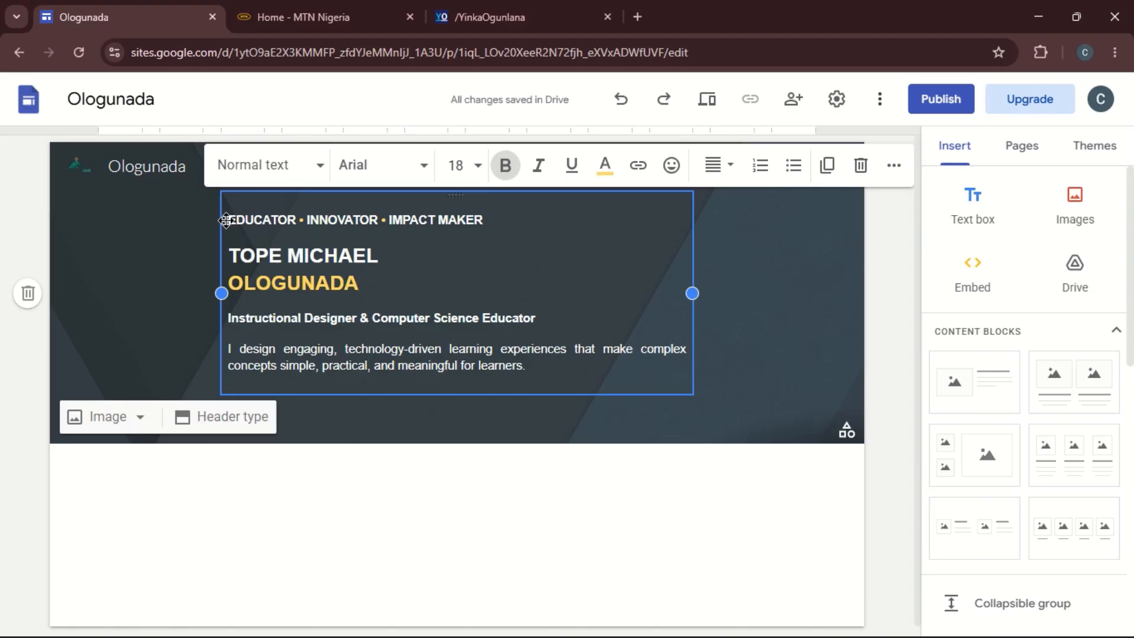
pyautogui.moveTo(227, 220); pyautogui.dragTo(295, 218)
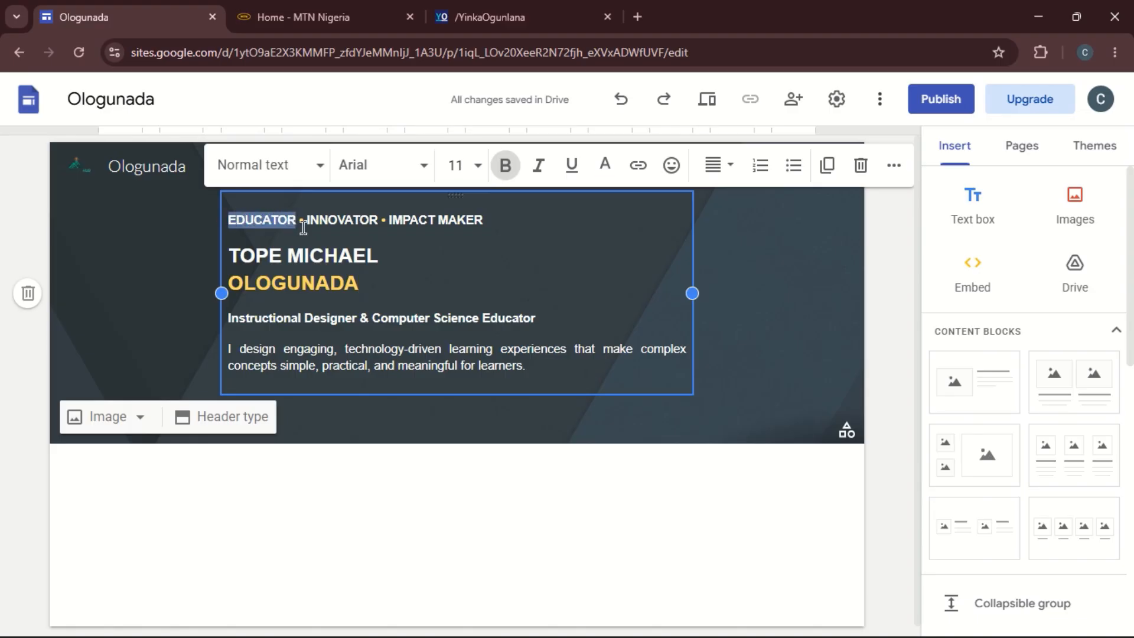
pyautogui.click(164, 298)
pyautogui.click(316, 338)
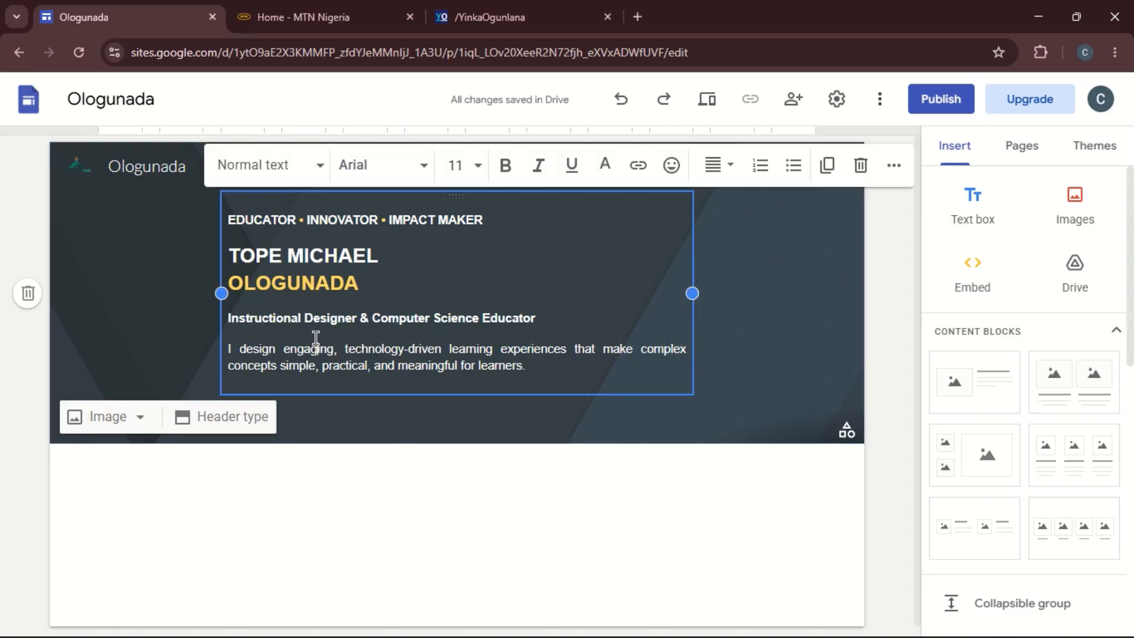
pyautogui.click(350, 399)
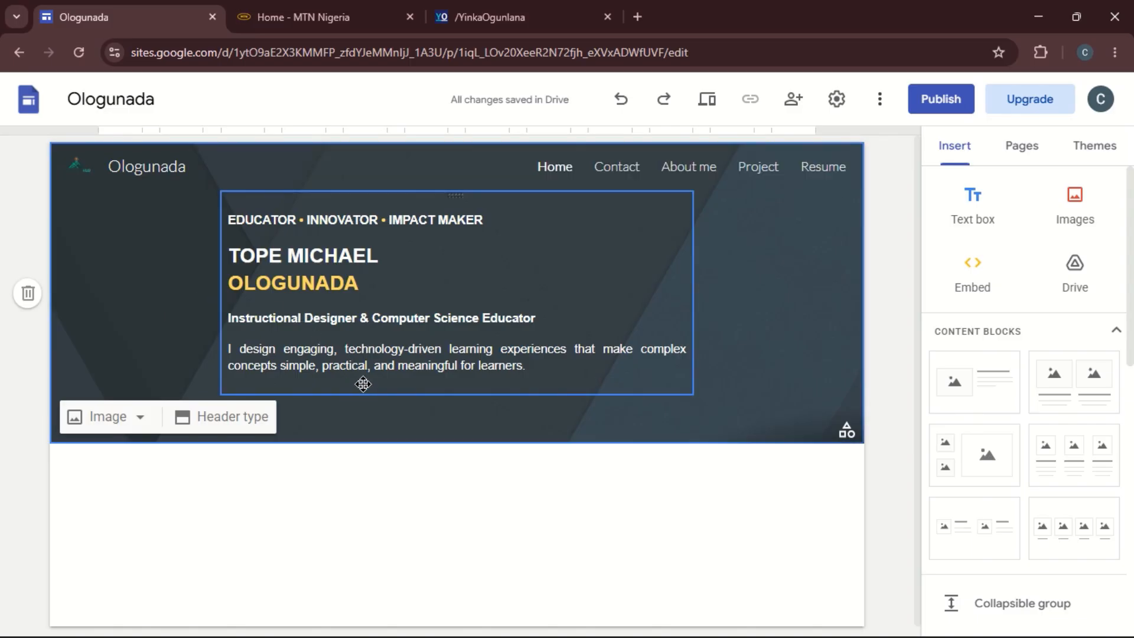
pyautogui.click(363, 385)
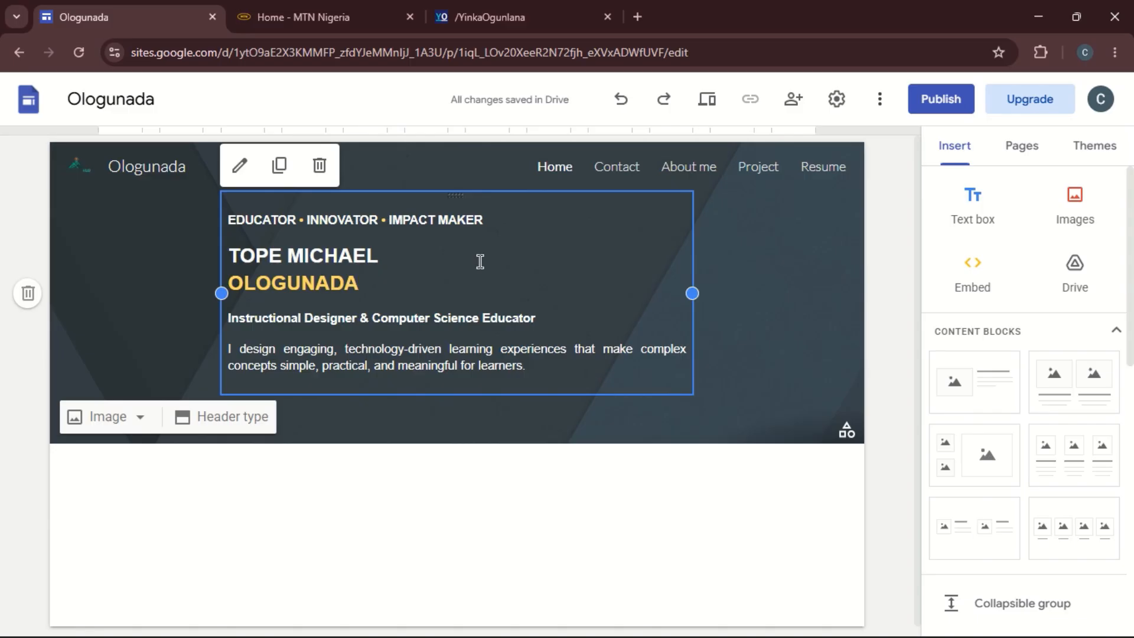
# Select the whole introduction text in the header and view the available font sizes.
pyautogui.click(499, 347)
pyautogui.click(530, 367)
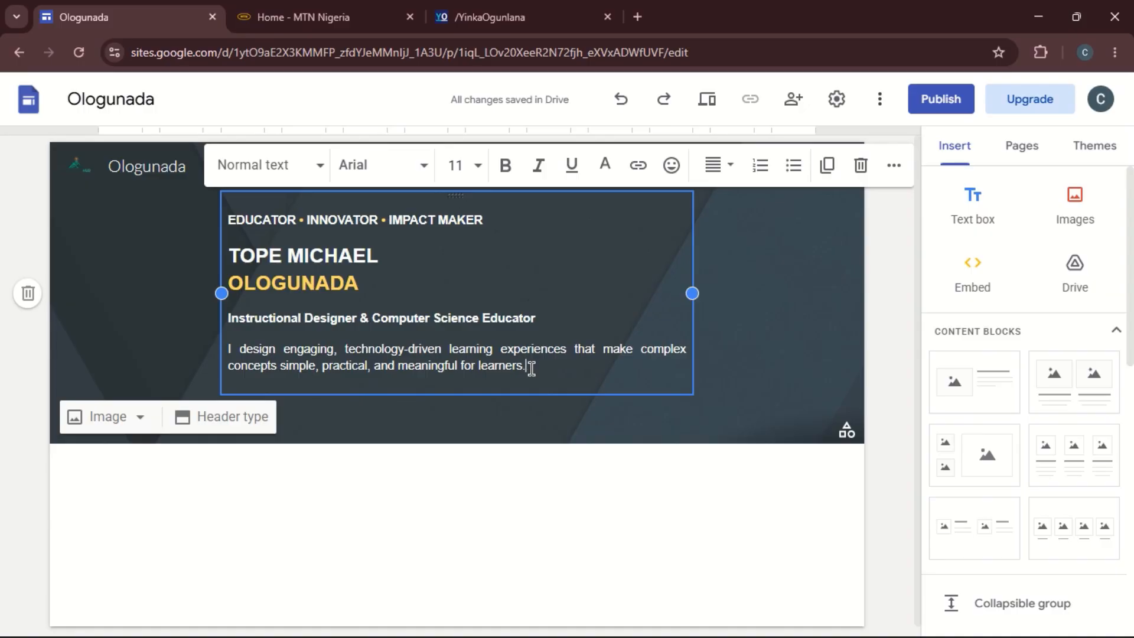
pyautogui.moveTo(531, 367); pyautogui.dragTo(223, 205)
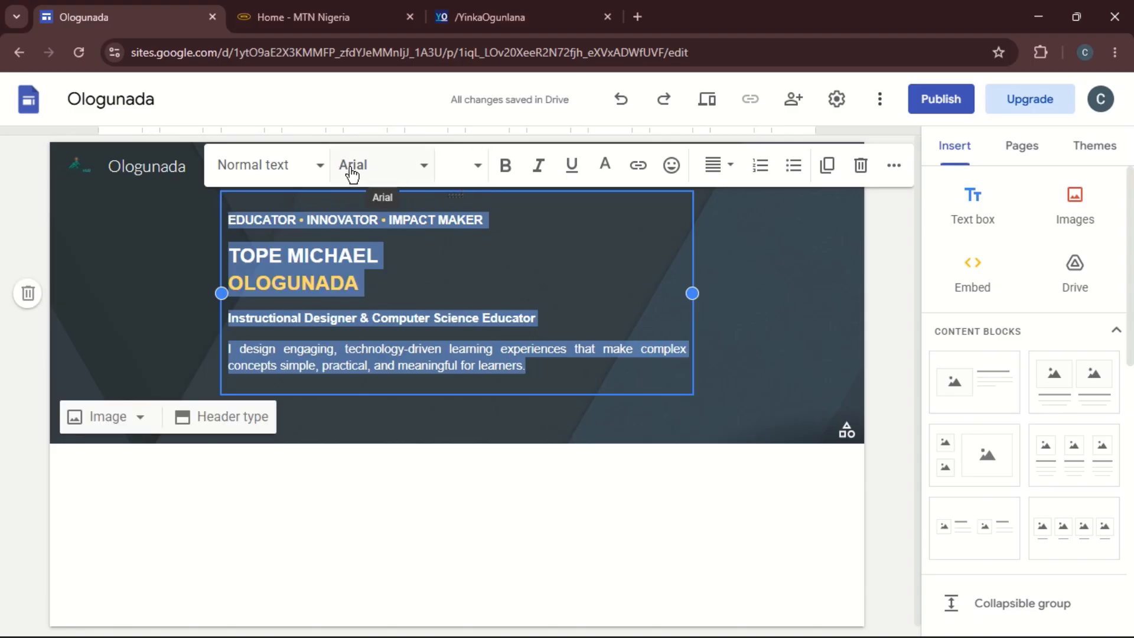
pyautogui.click(473, 169)
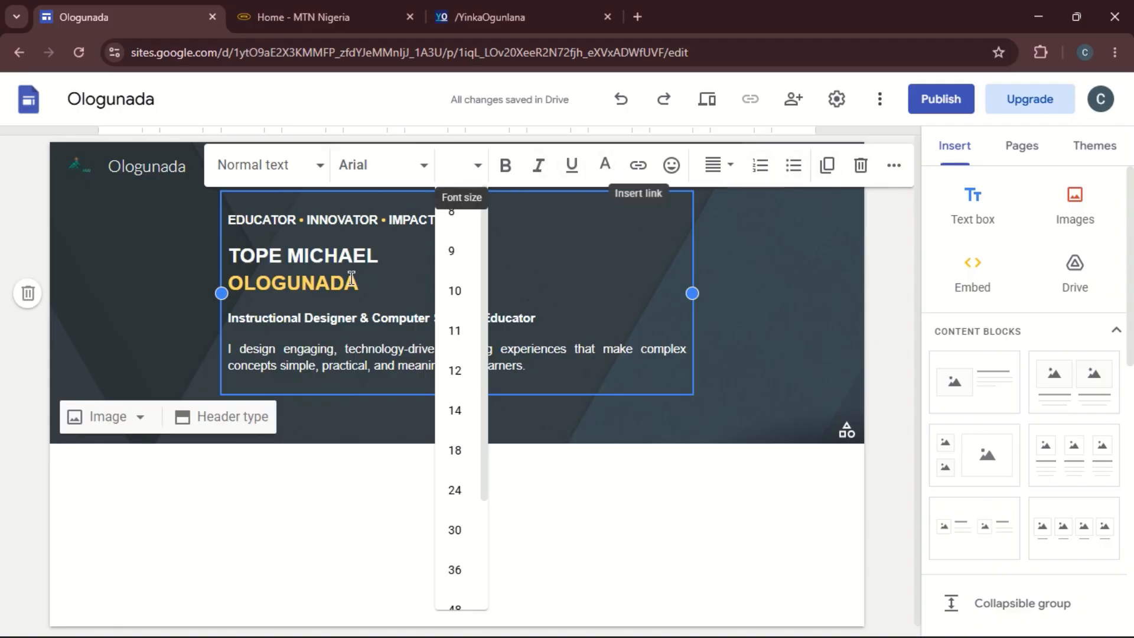
pyautogui.click(339, 255)
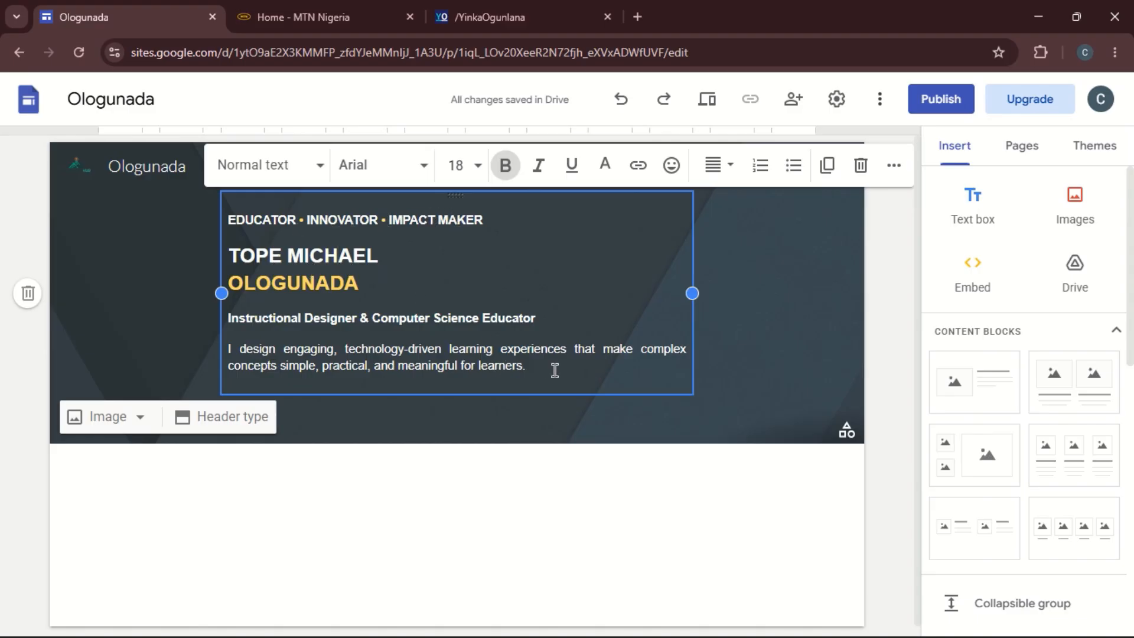
# Narrow the header's introduction text box from its right edge to about three quarters of its width.
pyautogui.click(524, 365)
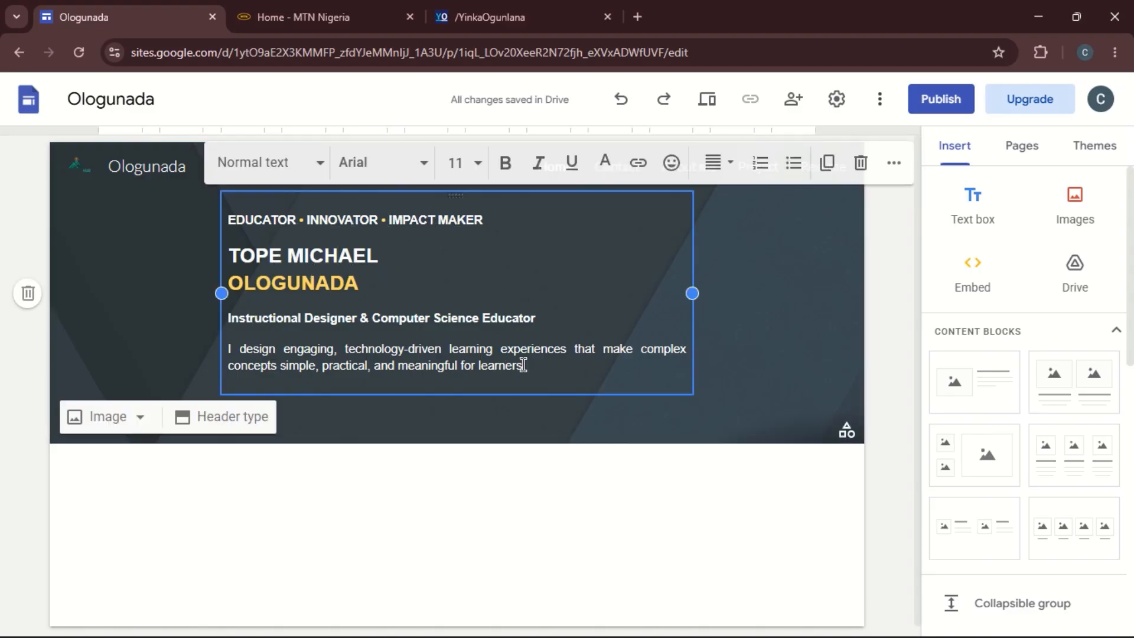
pyautogui.click(527, 395)
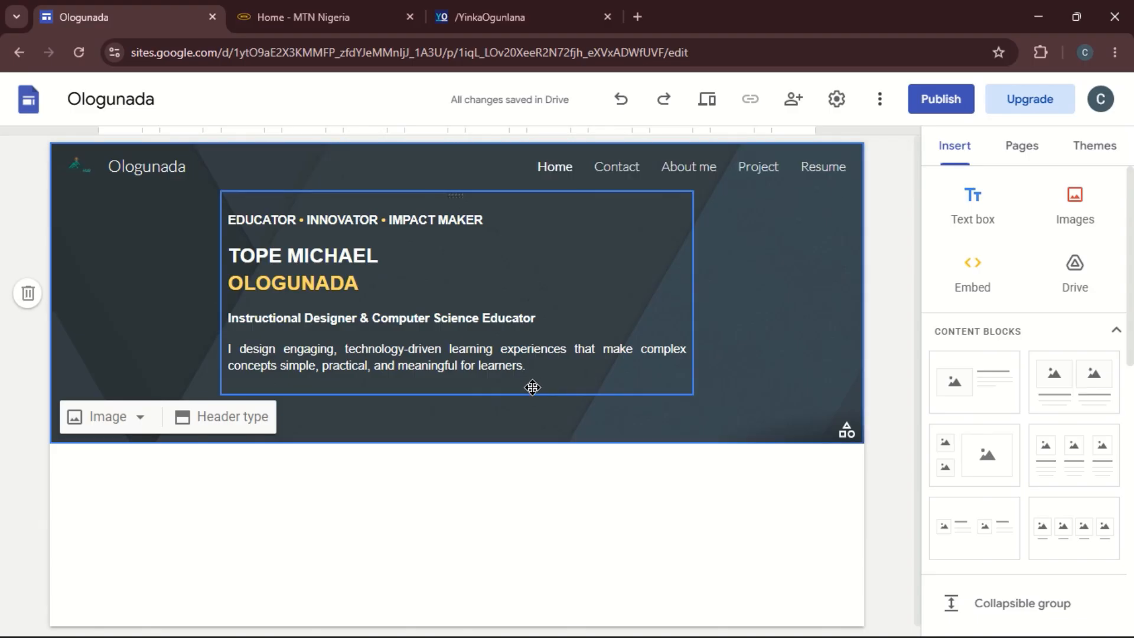
pyautogui.click(532, 388)
pyautogui.moveTo(533, 388); pyautogui.dragTo(487, 384)
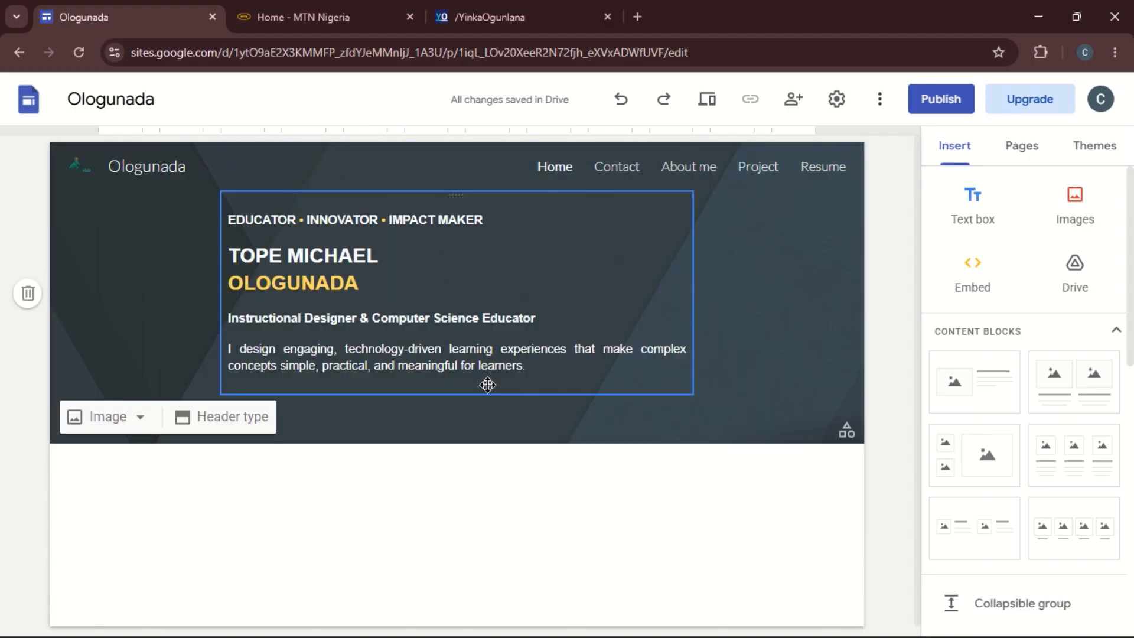
pyautogui.click(694, 287)
pyautogui.moveTo(693, 287); pyautogui.dragTo(542, 302)
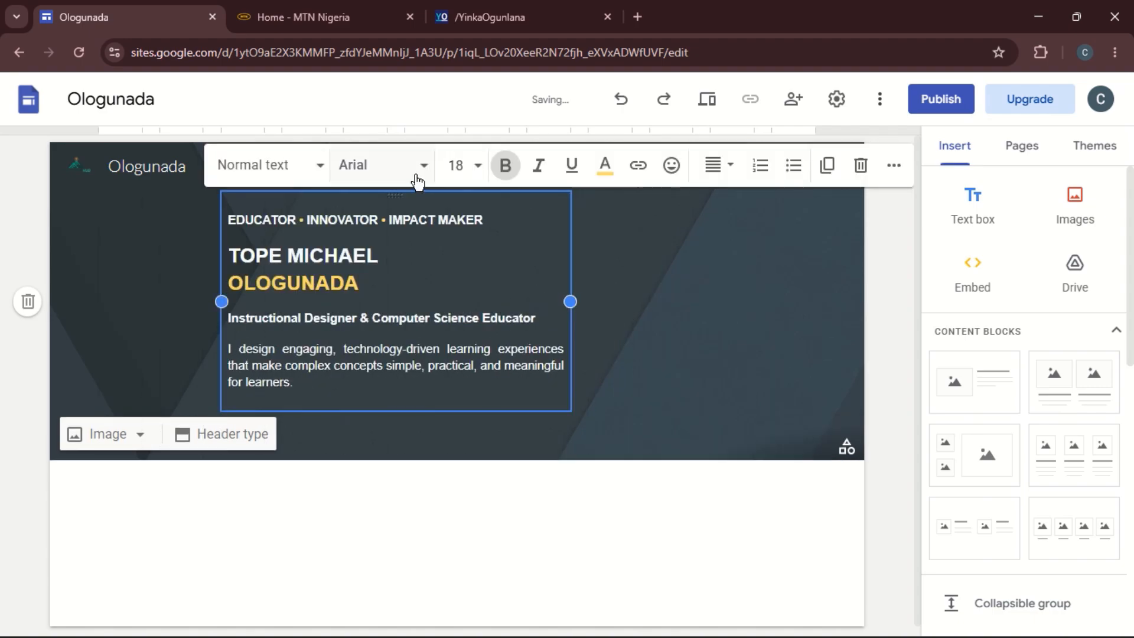
pyautogui.click(615, 304)
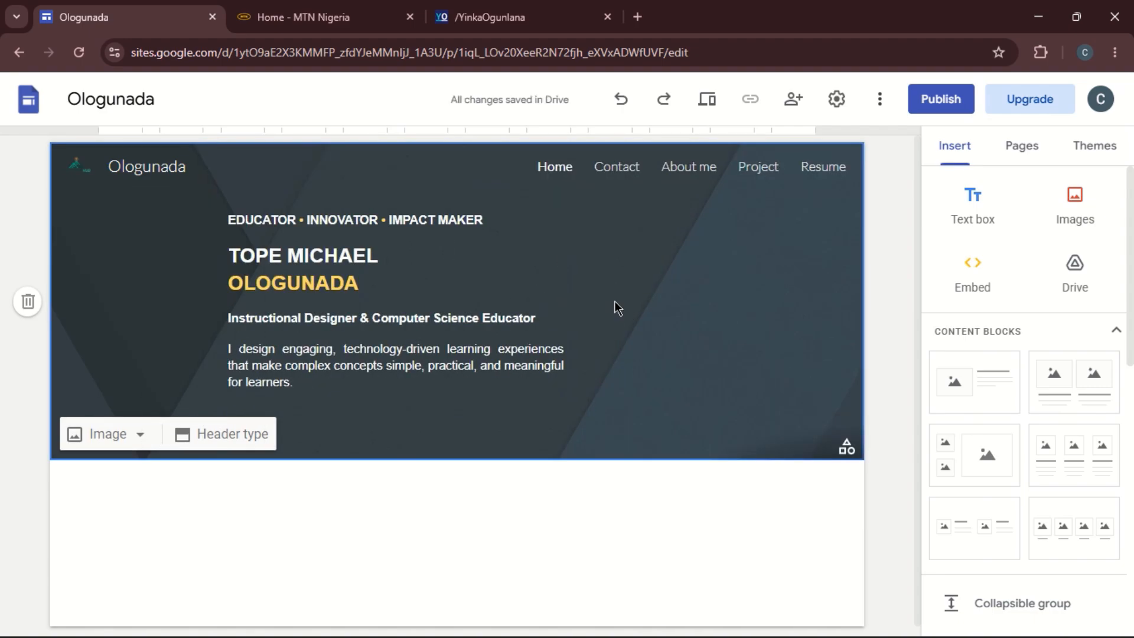
pyautogui.click(373, 275)
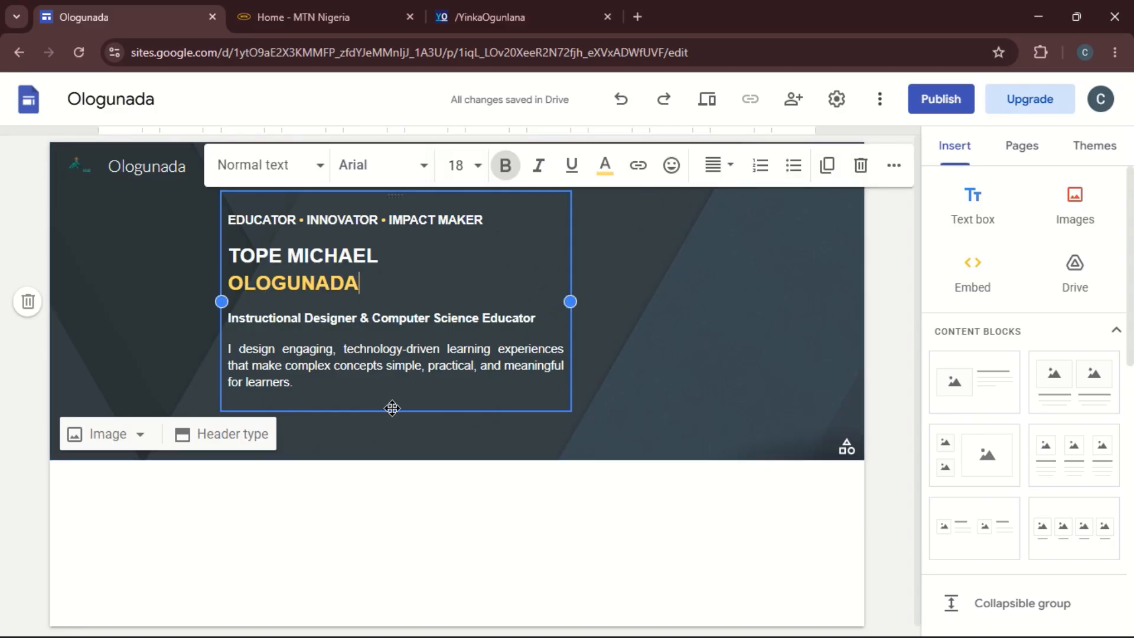
# Upload the owner's white-background portrait from the Pictures folder and place it in the header beside the introduction text.
pyautogui.moveTo(390, 405); pyautogui.dragTo(438, 384)
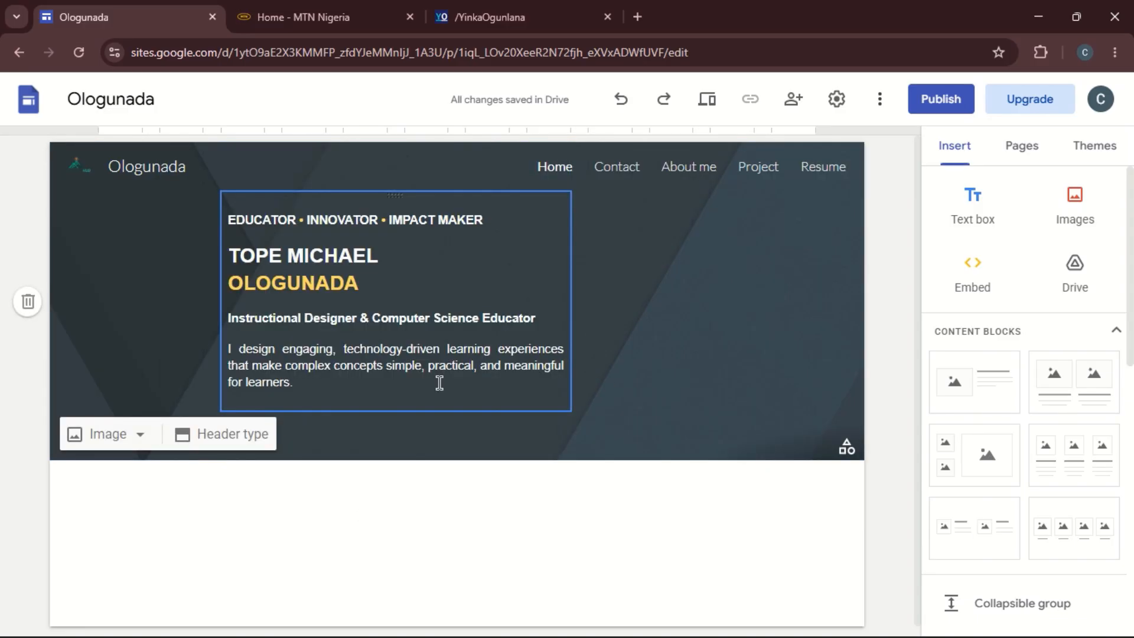
pyautogui.click(812, 350)
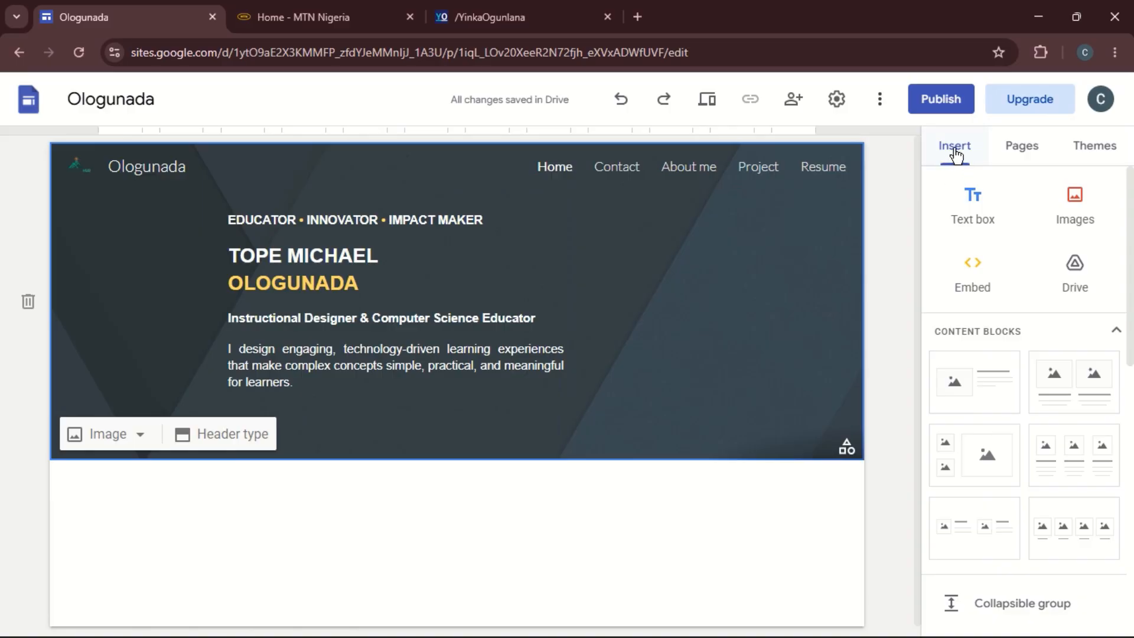
pyautogui.click(1072, 218)
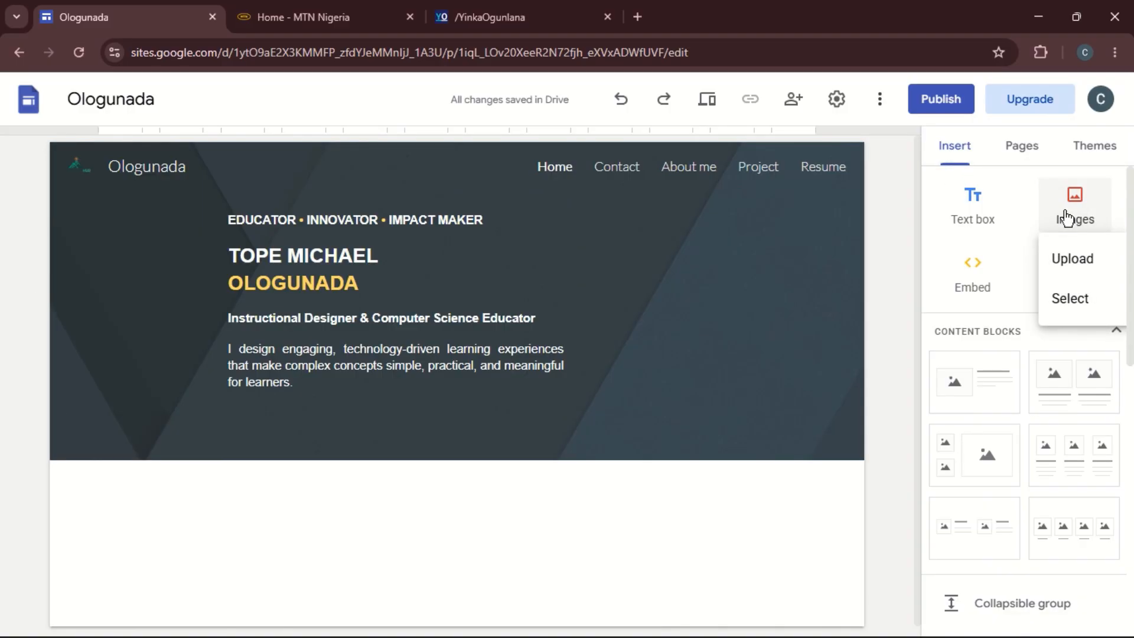
pyautogui.click(1076, 260)
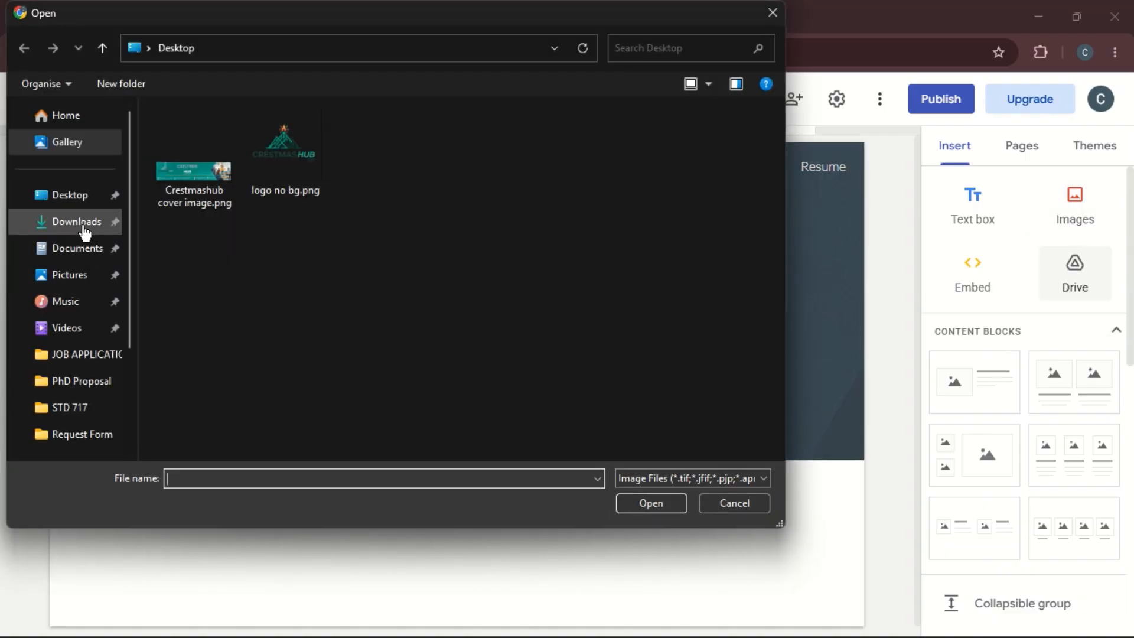
pyautogui.click(74, 273)
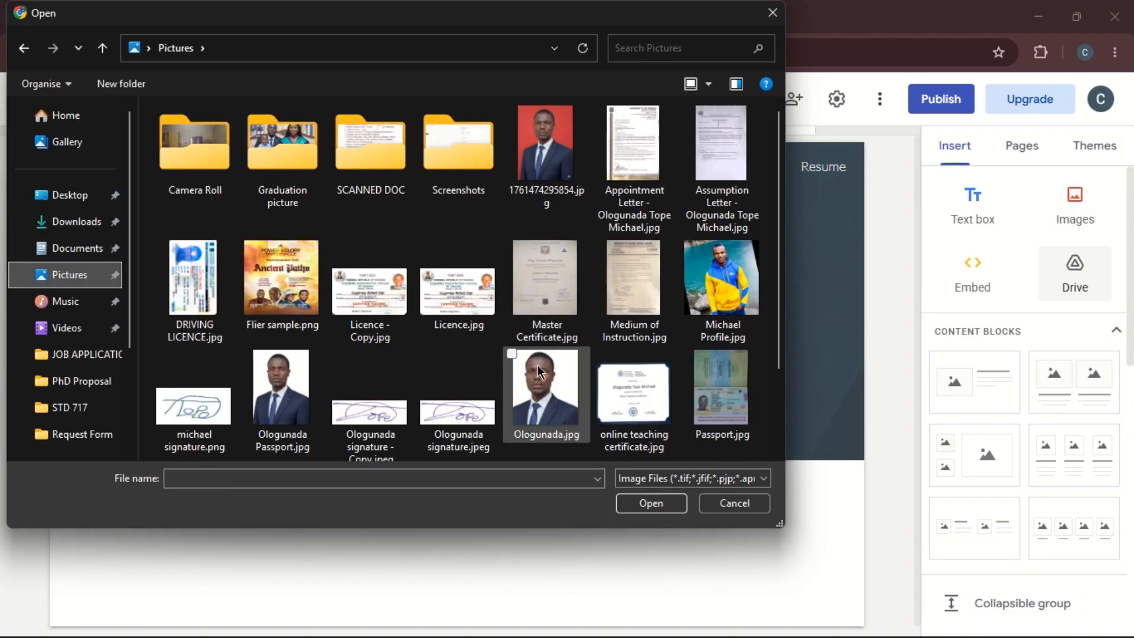
pyautogui.click(554, 423)
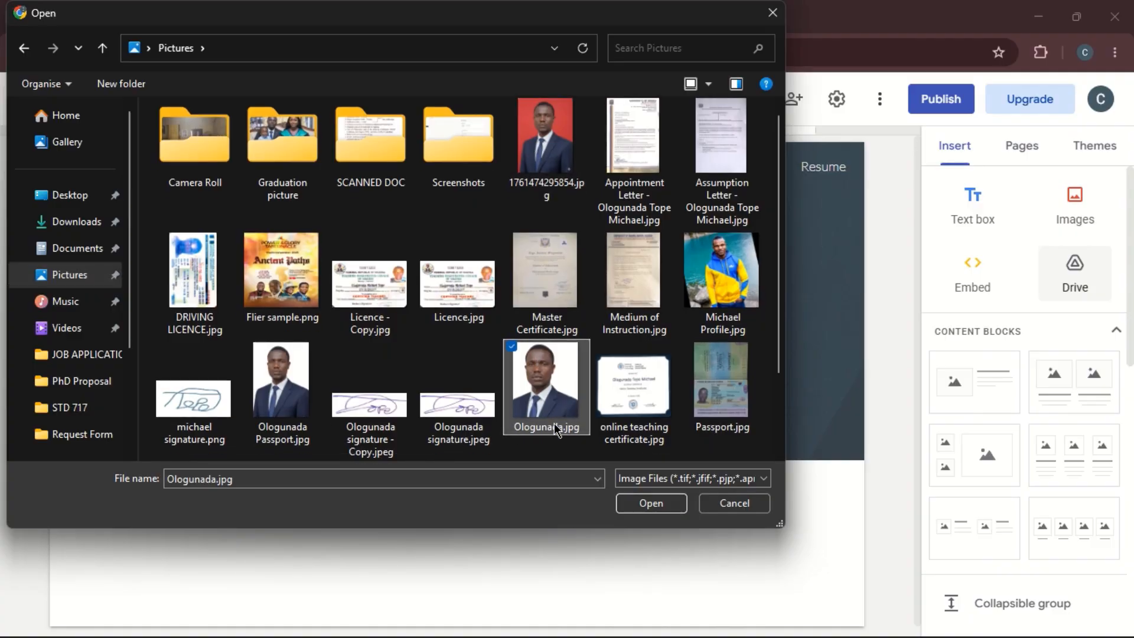
pyautogui.click(648, 503)
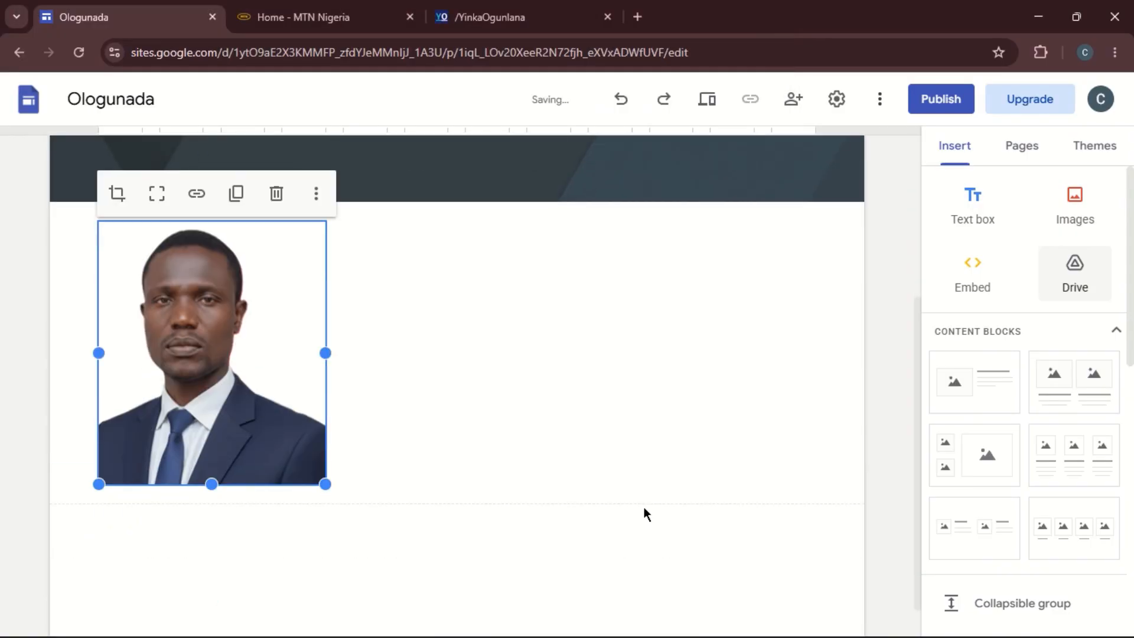
pyautogui.moveTo(247, 435); pyautogui.dragTo(658, 230)
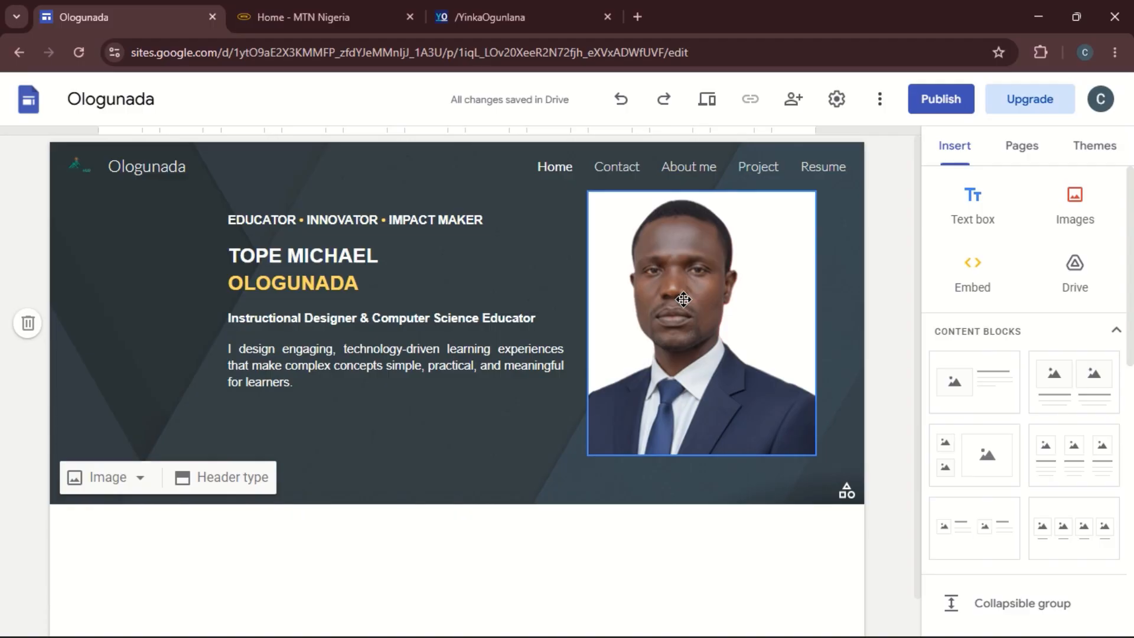
# Search the web for "bg remove" in a new browser tab and open the remove.bg site.
pyautogui.click(645, 20)
pyautogui.click(603, 43)
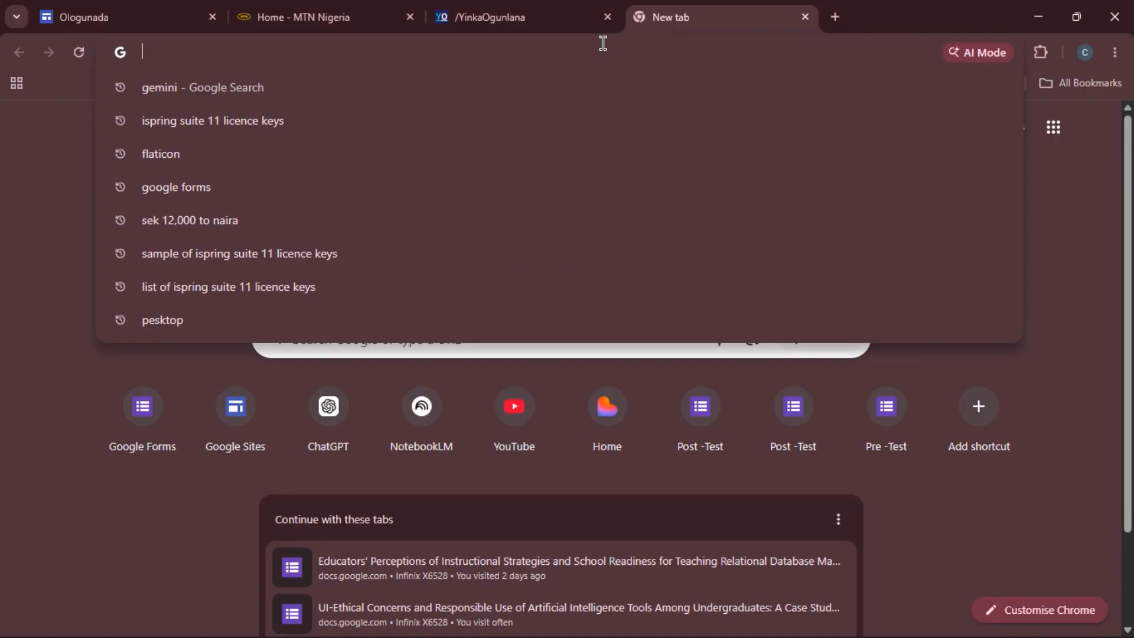
pyautogui.write('r')
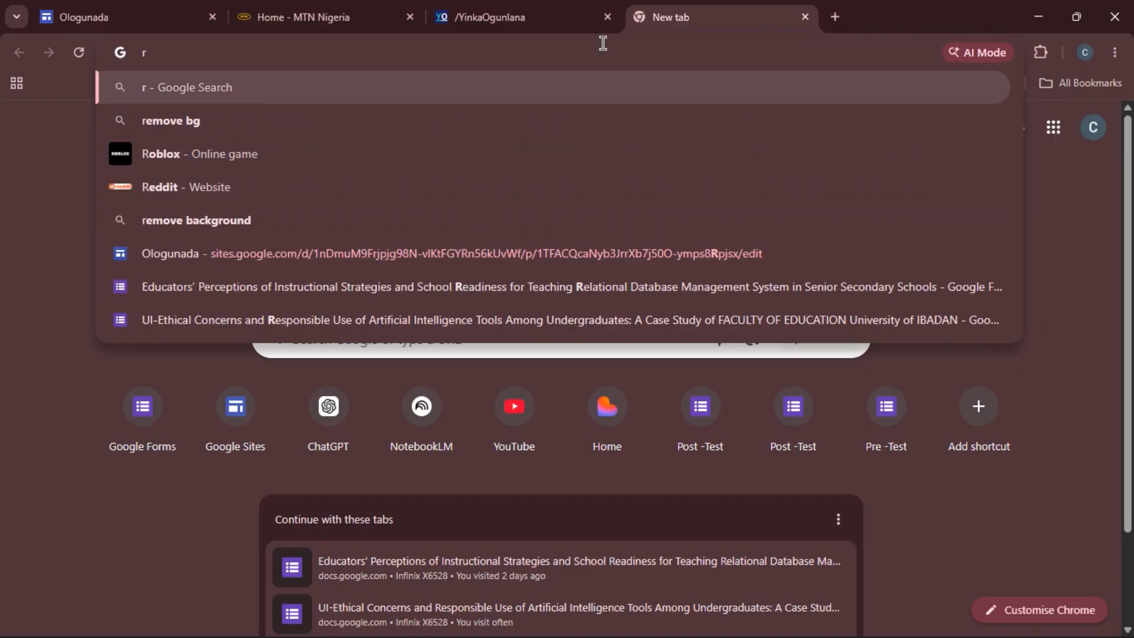
pyautogui.write('b')
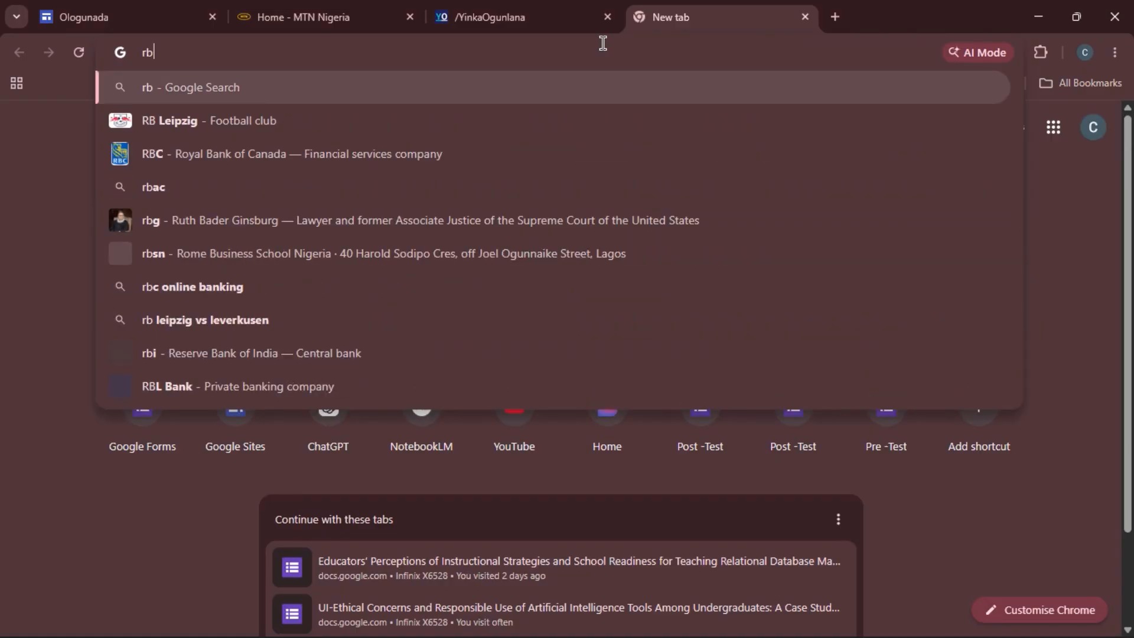
pyautogui.press('BackSpace')
pyautogui.press('BackSpace')
pyautogui.write('b')
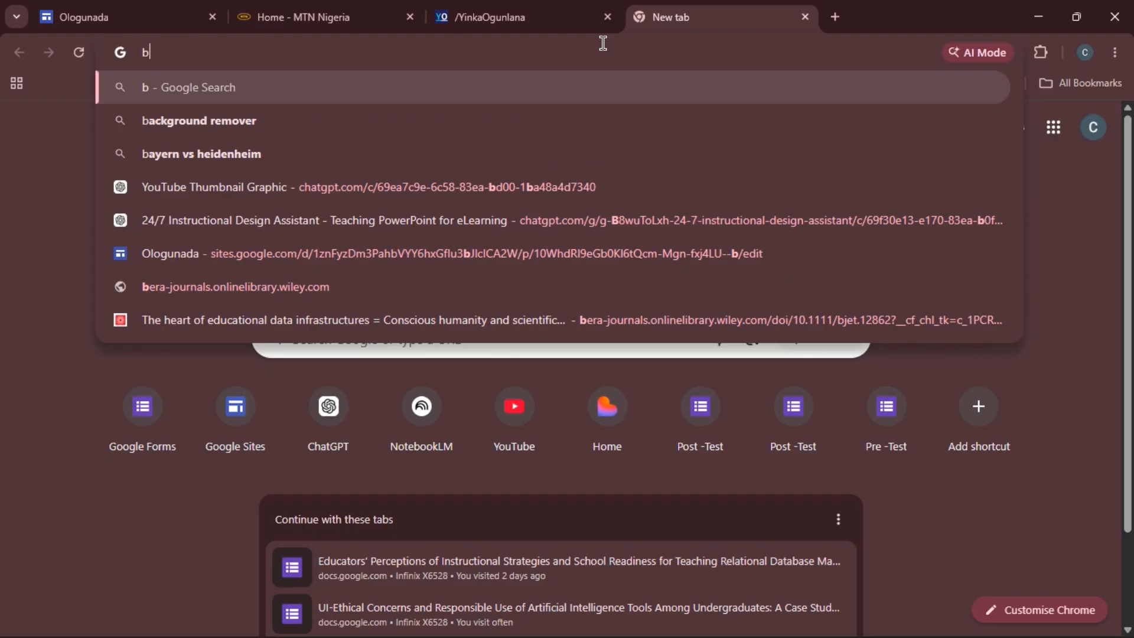
pyautogui.write('gr')
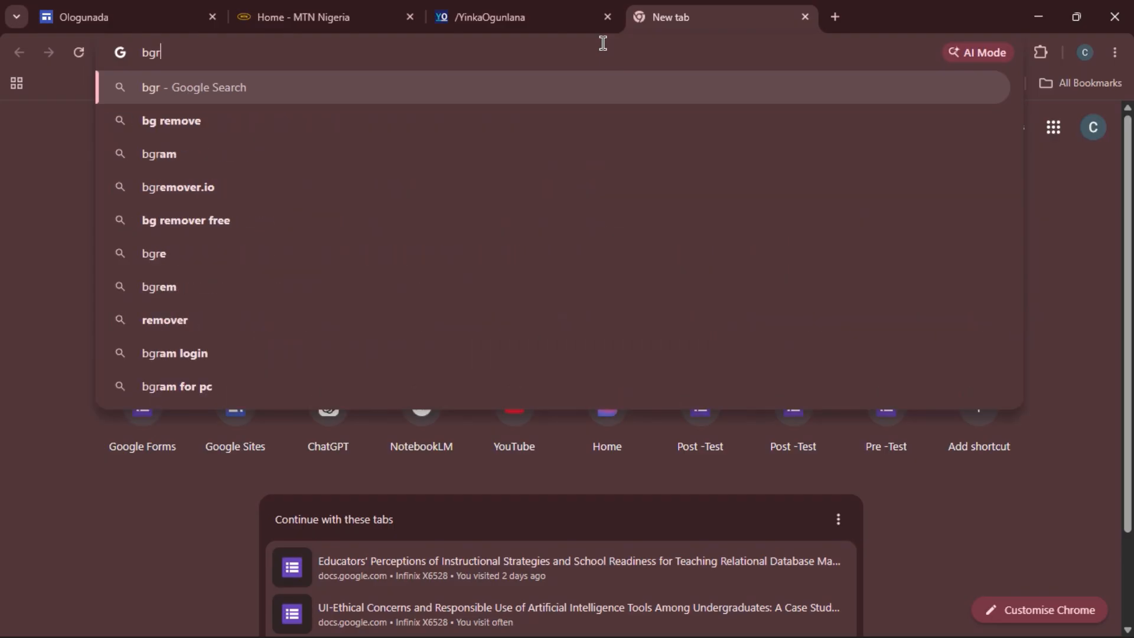
pyautogui.click(435, 121)
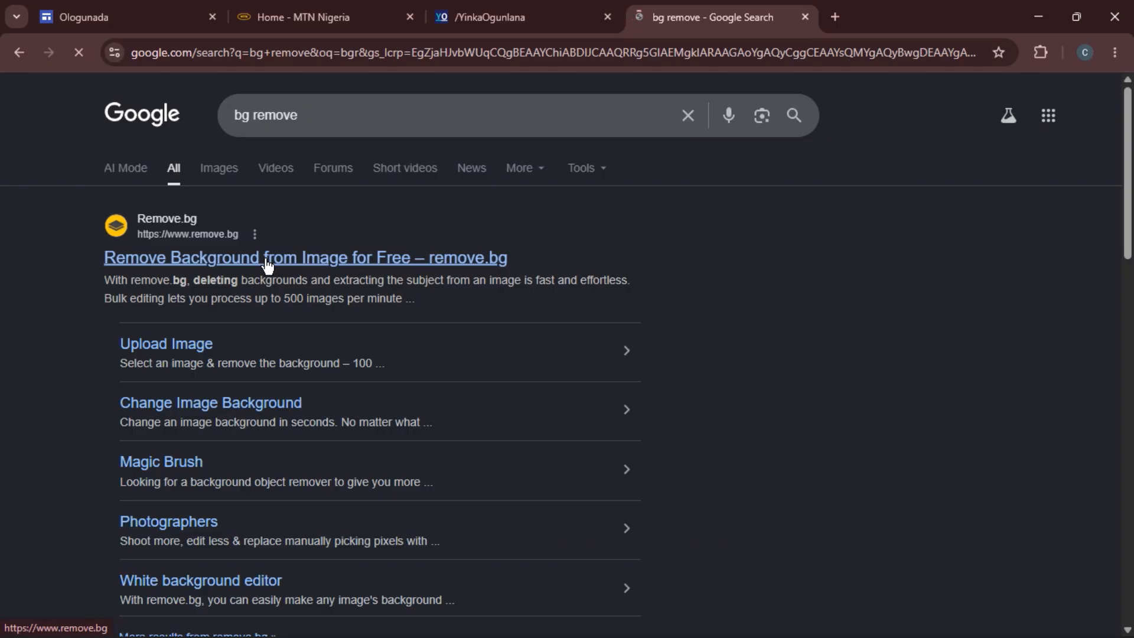
pyautogui.click(266, 260)
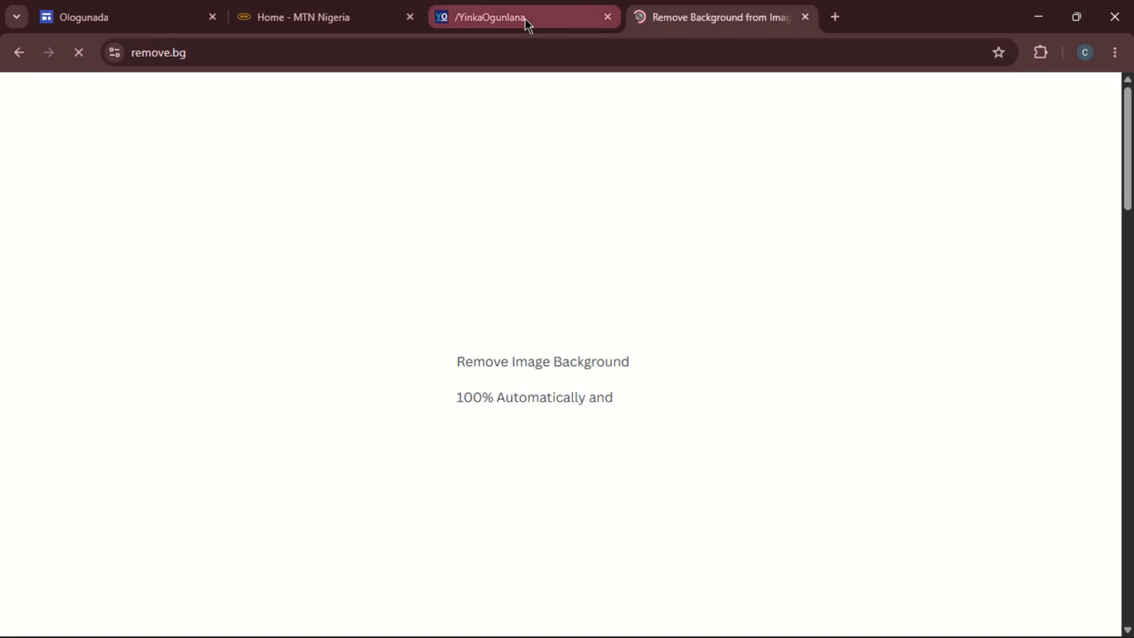
# Compare the reference portfolio's home page portrait with the portrait in the new site's header.
pyautogui.click(517, 18)
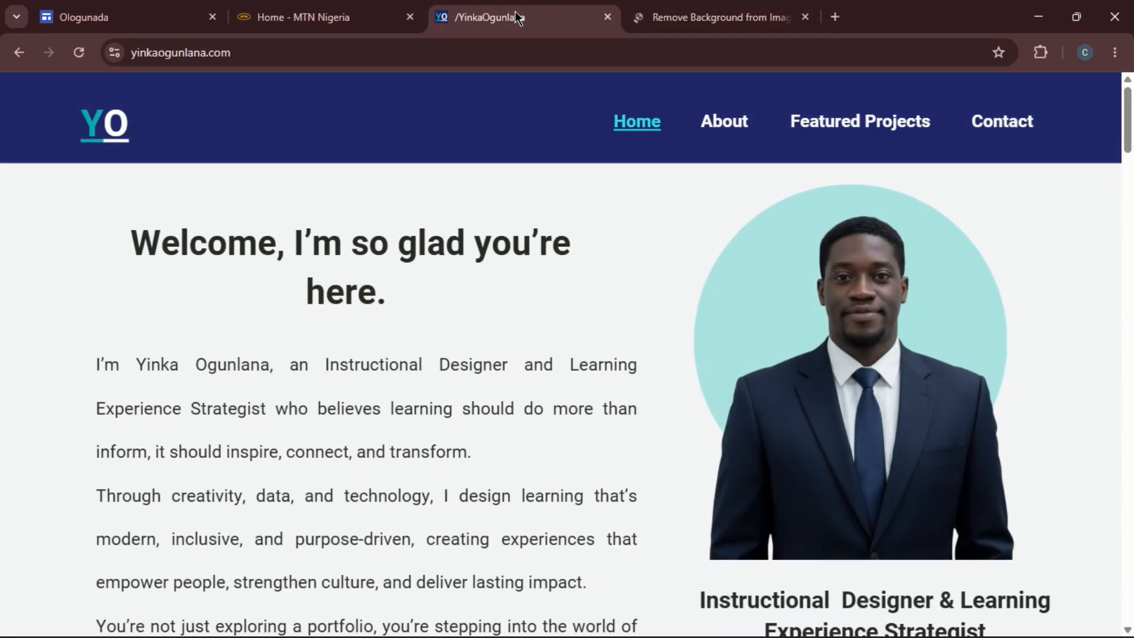
pyautogui.click(146, 18)
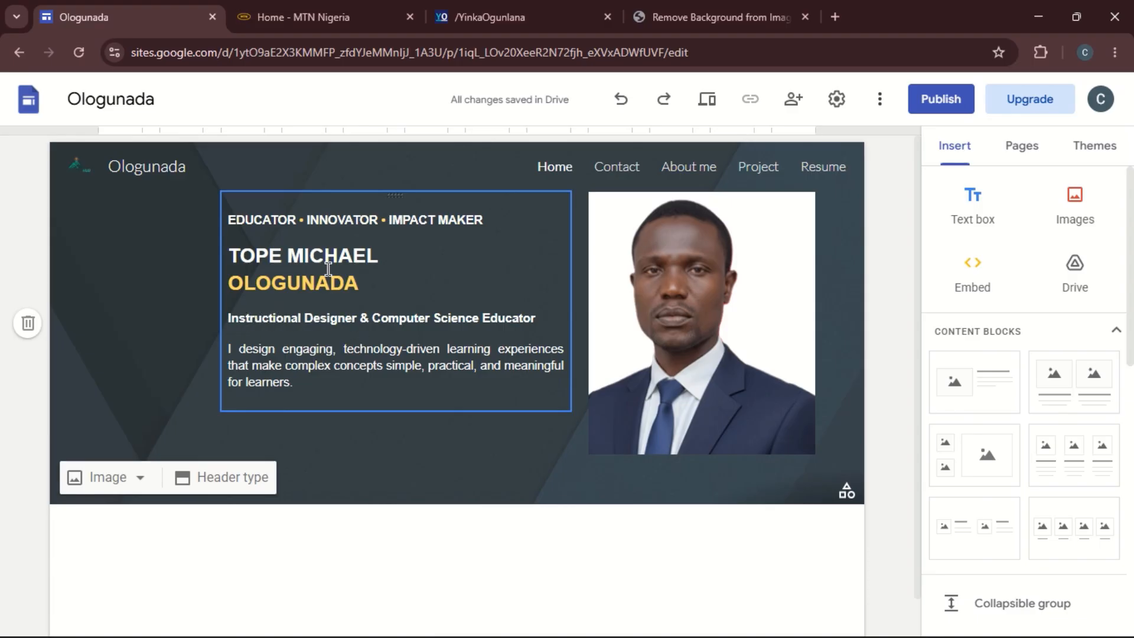
pyautogui.click(665, 346)
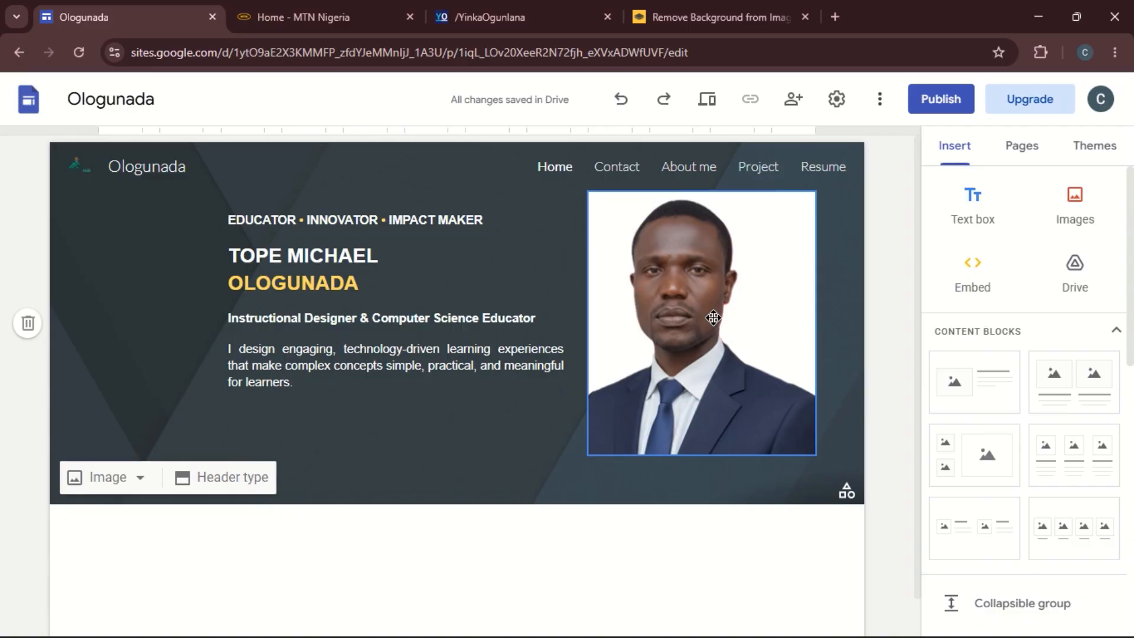
pyautogui.click(387, 472)
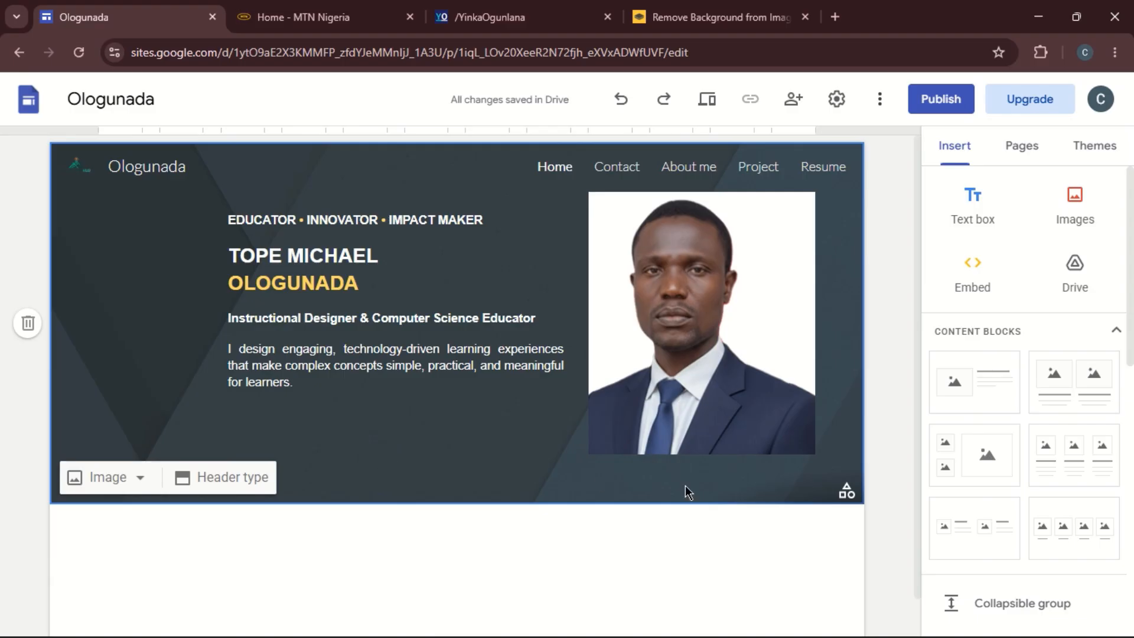
# Preview the Simple theme's teal, black and purple colours and apply its pink colour to the site.
pyautogui.click(845, 498)
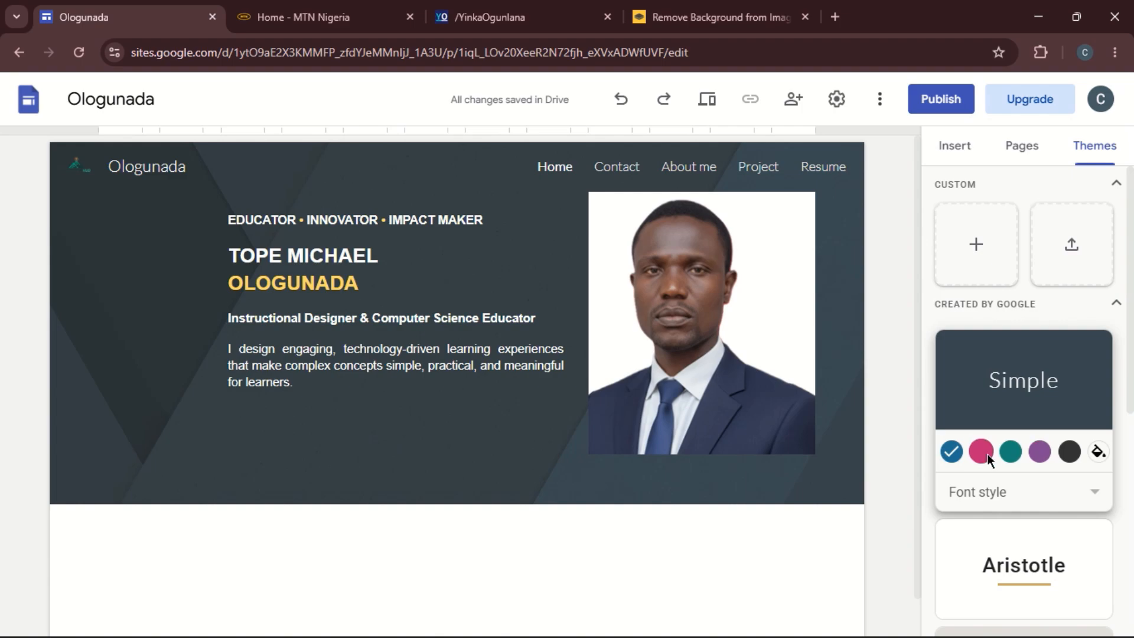
pyautogui.click(982, 452)
pyautogui.click(1013, 453)
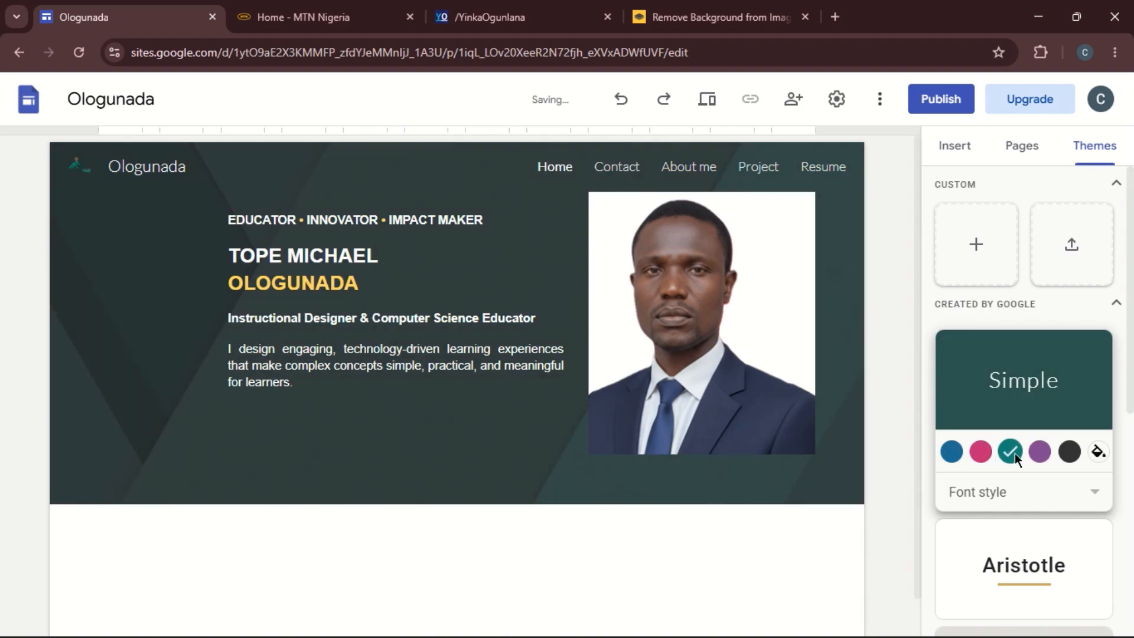
pyautogui.click(1094, 501)
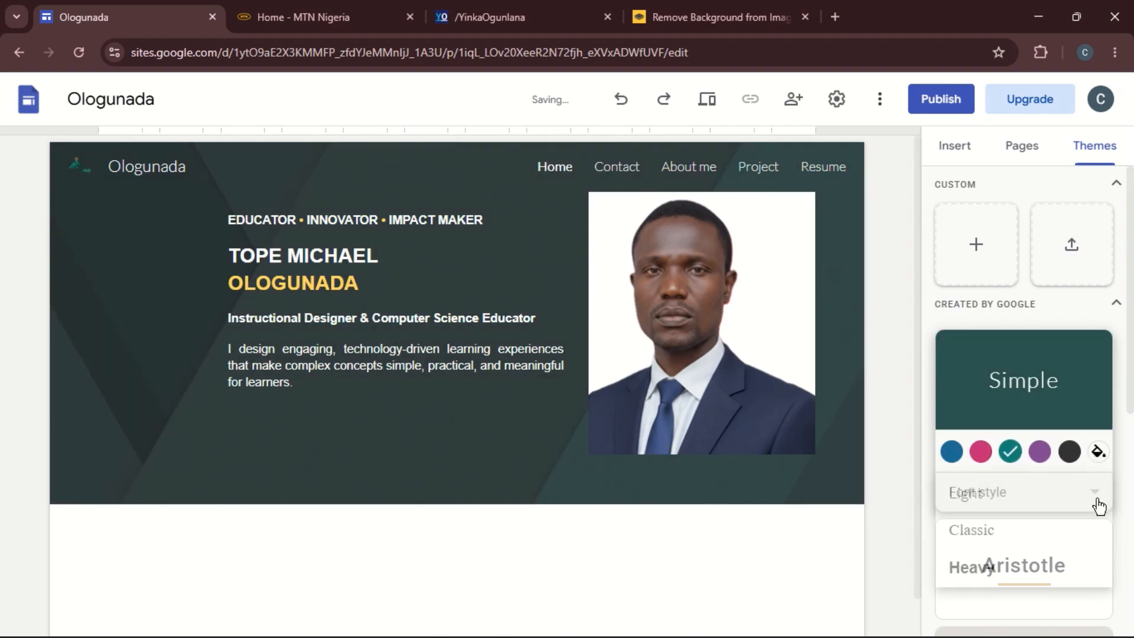
pyautogui.click(1070, 453)
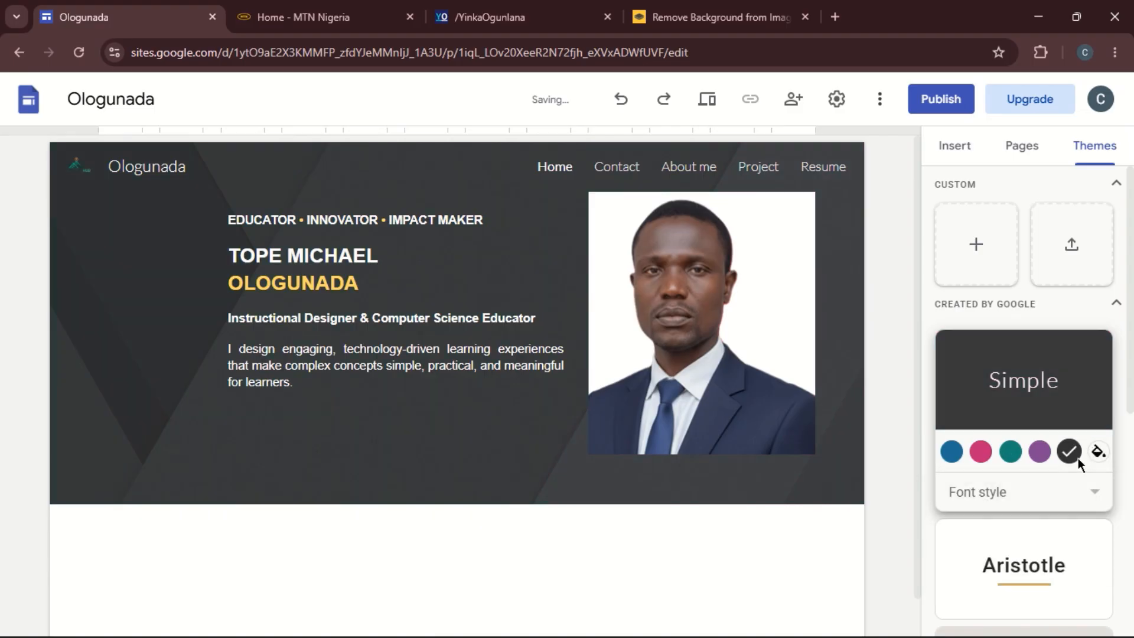
pyautogui.click(1045, 455)
pyautogui.click(1015, 452)
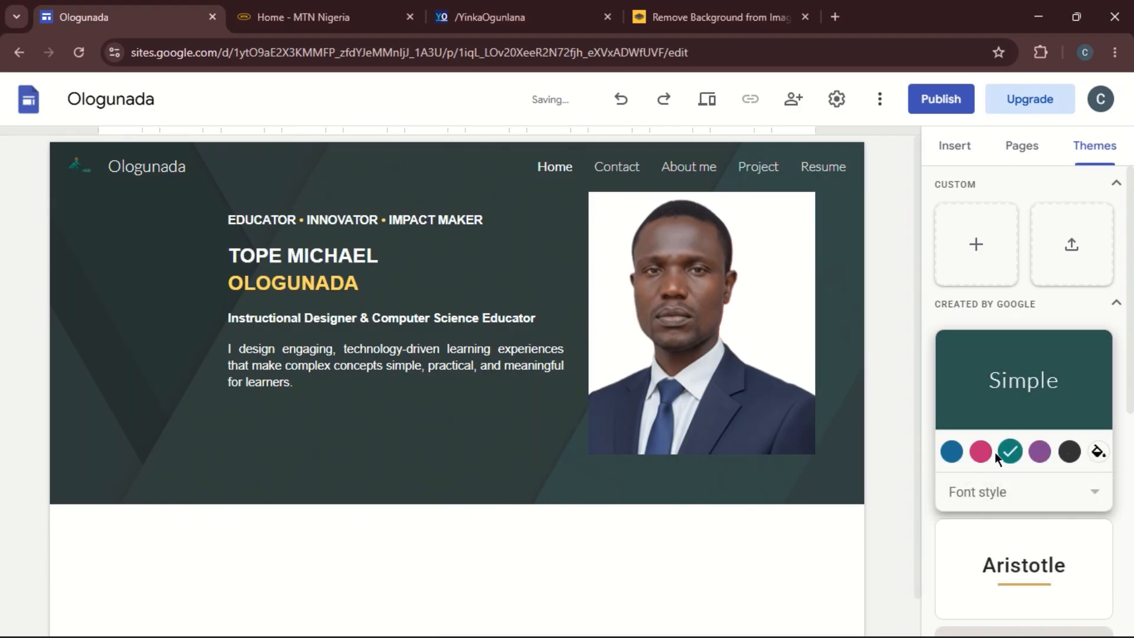
pyautogui.click(978, 455)
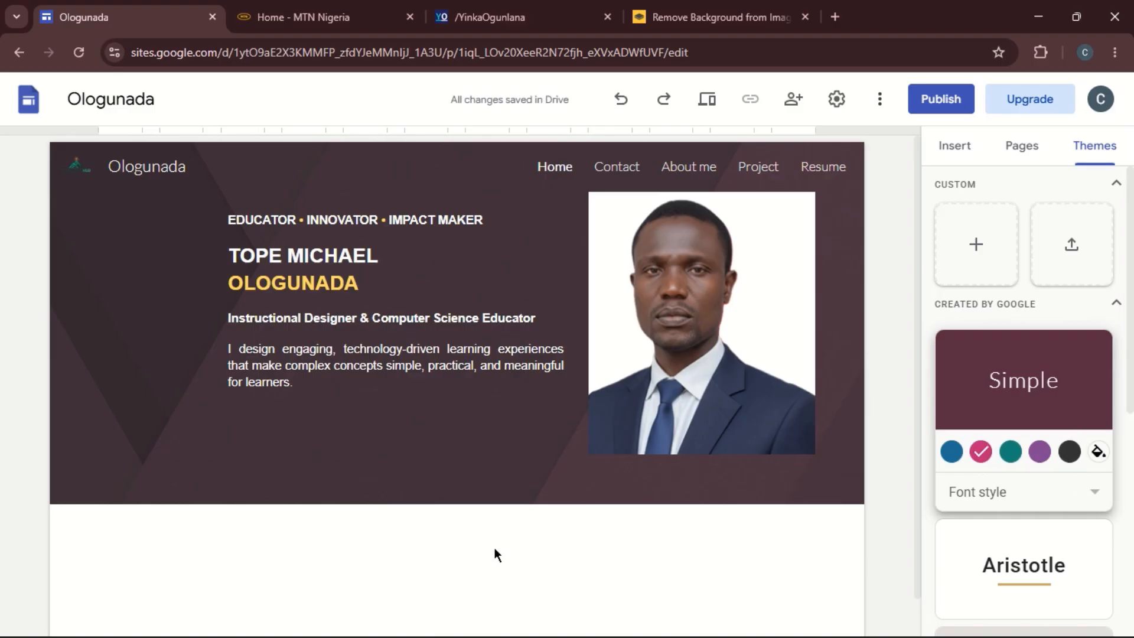
# Try "Crestmashub cover image.png" from the Desktop as the header background and reset the header image.
pyautogui.moveTo(151, 481)
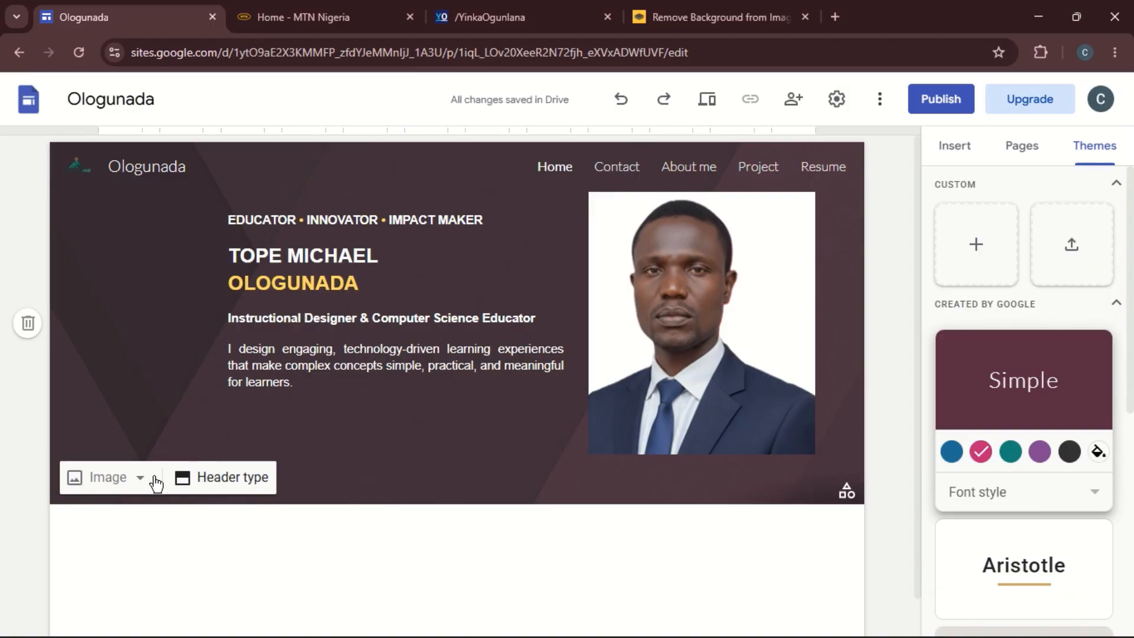
pyautogui.click(108, 479)
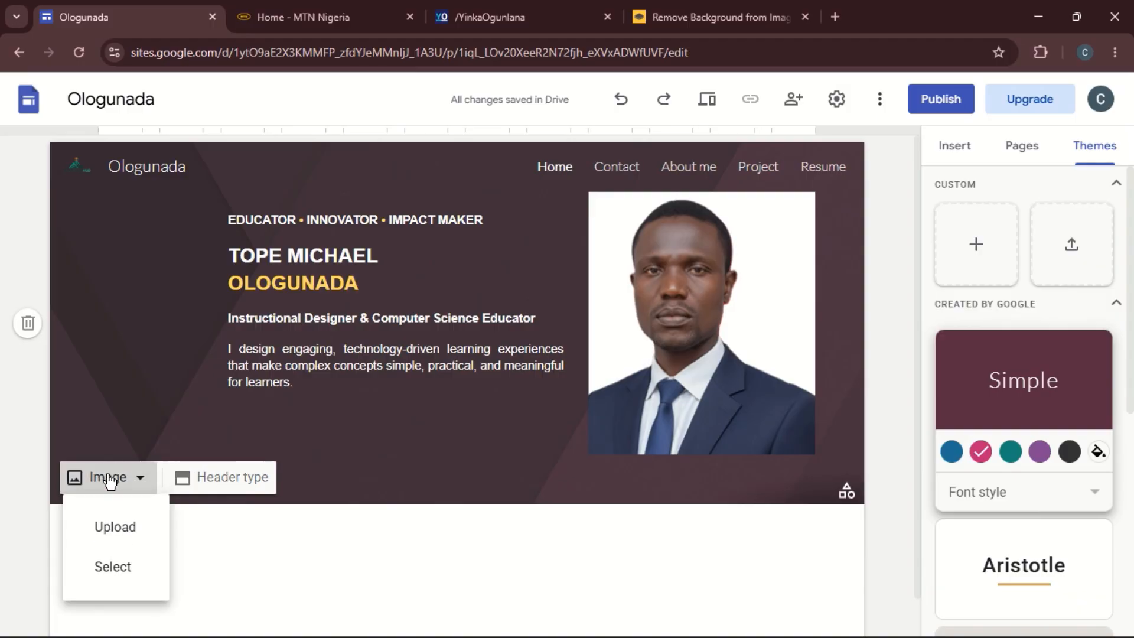
pyautogui.click(115, 528)
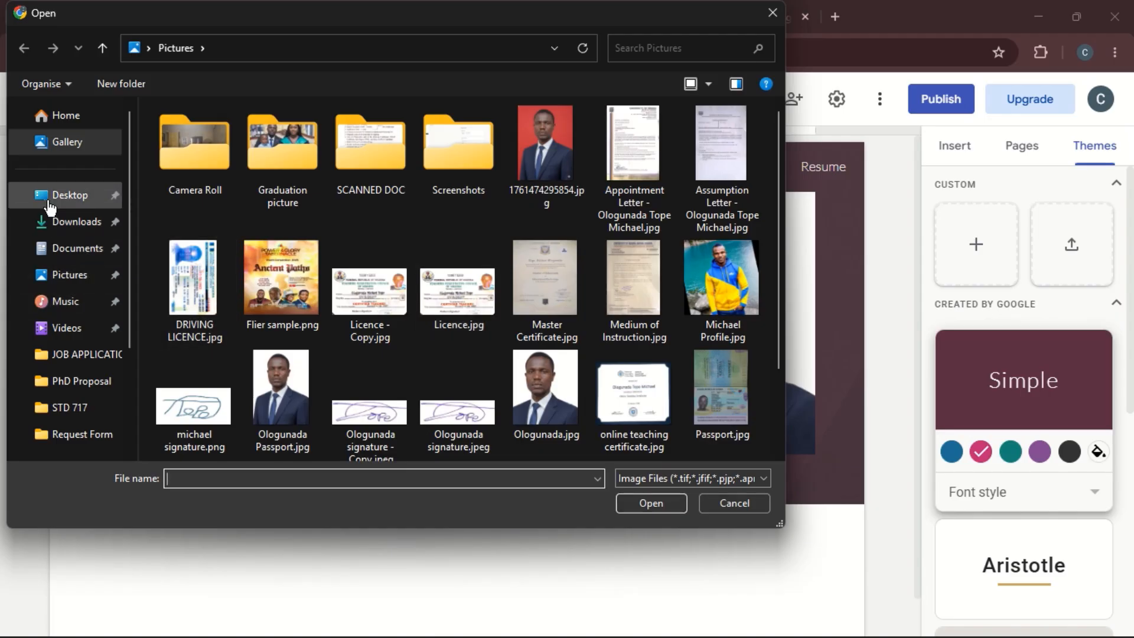
pyautogui.click(71, 279)
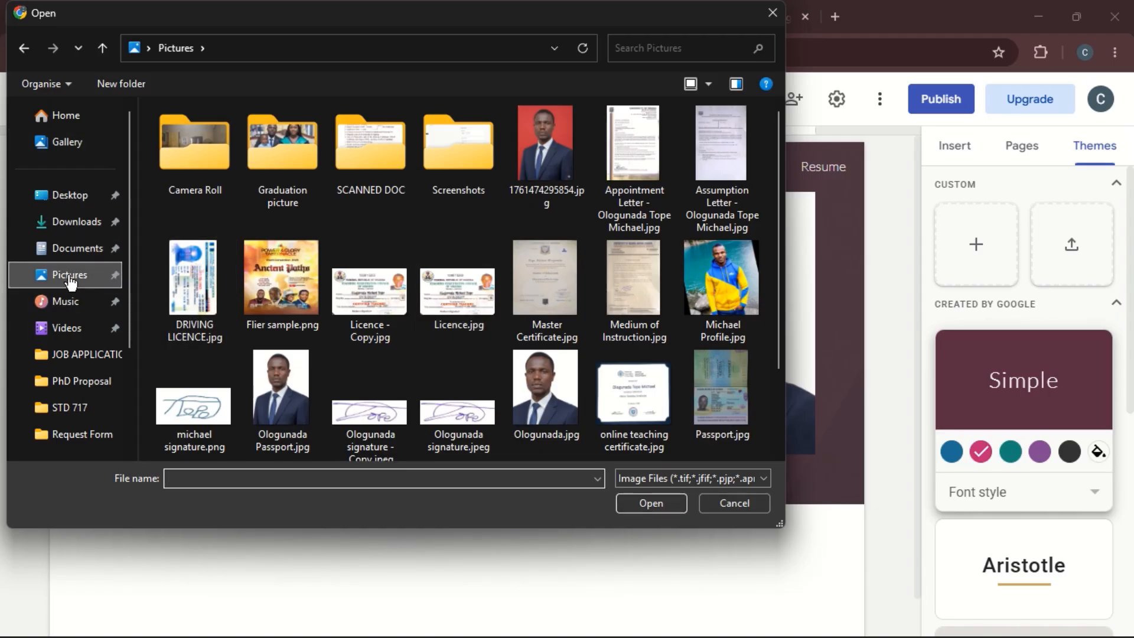
pyautogui.click(65, 200)
pyautogui.click(178, 192)
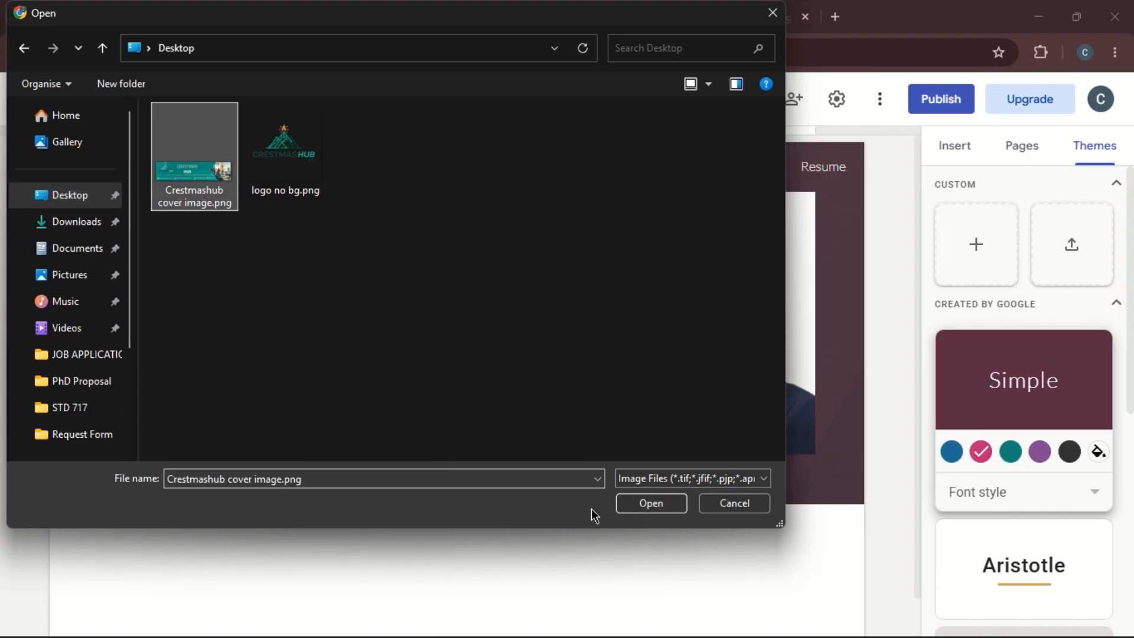
pyautogui.click(645, 507)
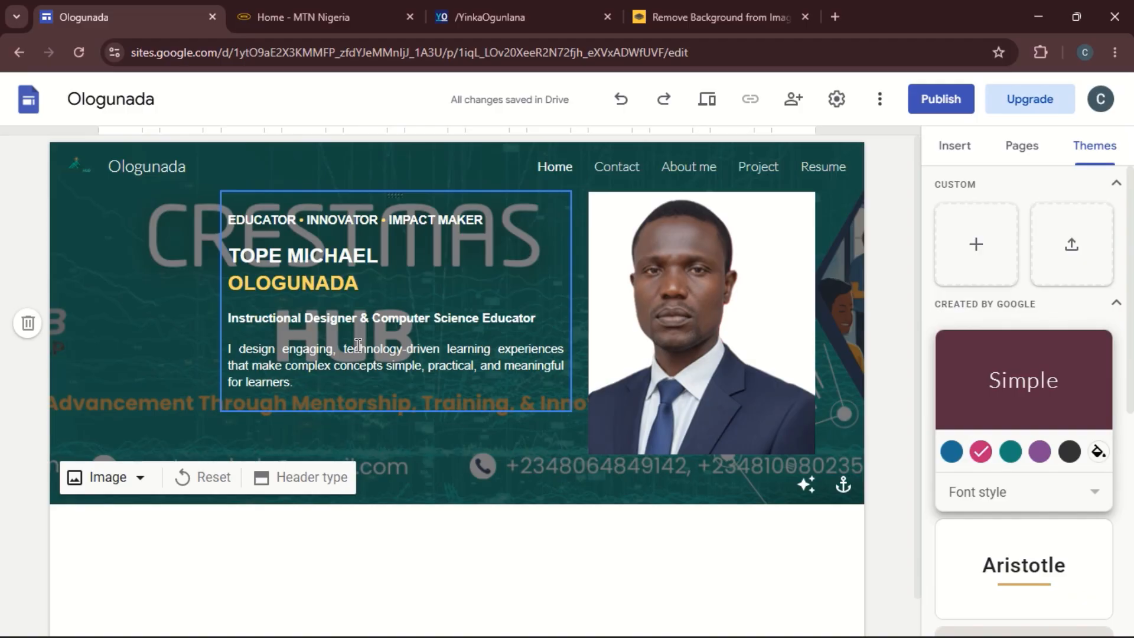
pyautogui.click(208, 479)
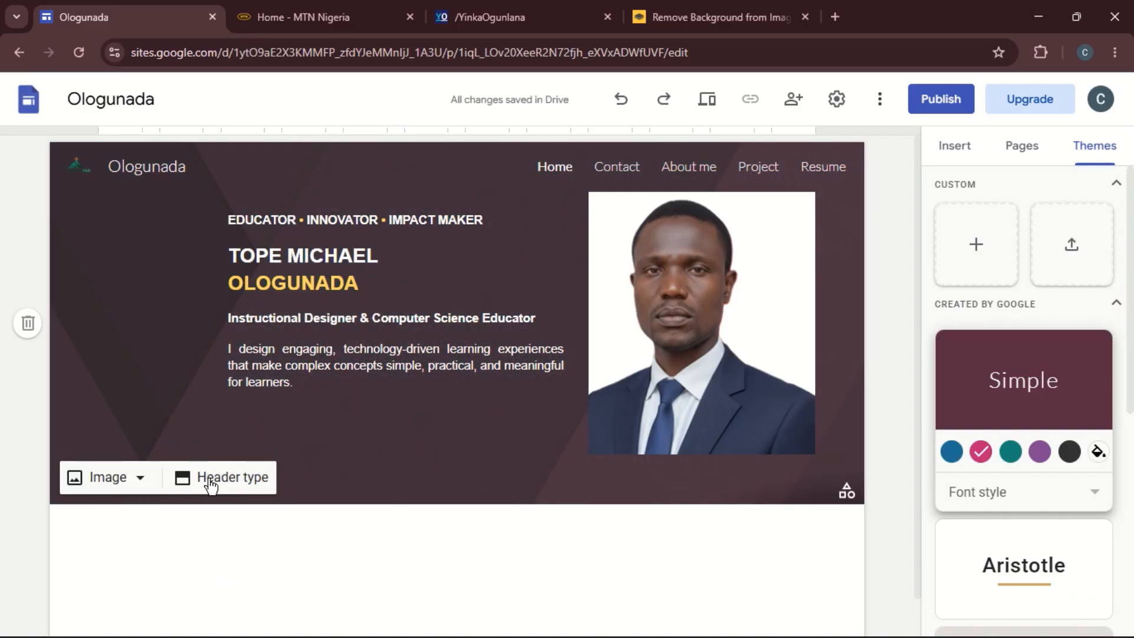
# Try the Title only header type on the Home page and switch the header back to Banner.
pyautogui.click(211, 483)
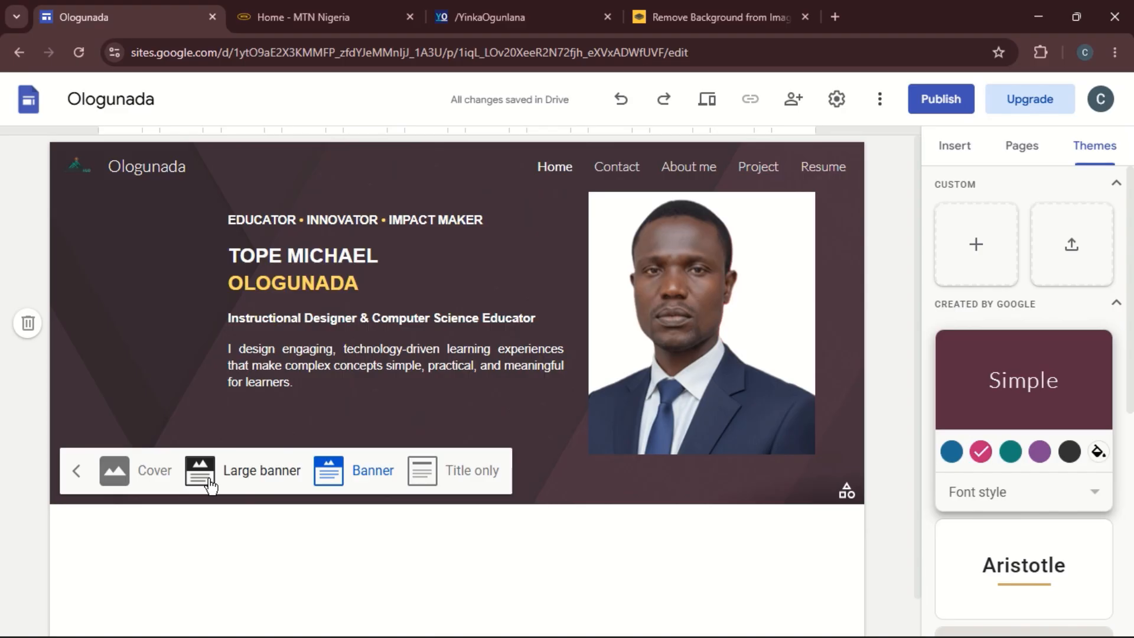
pyautogui.click(452, 471)
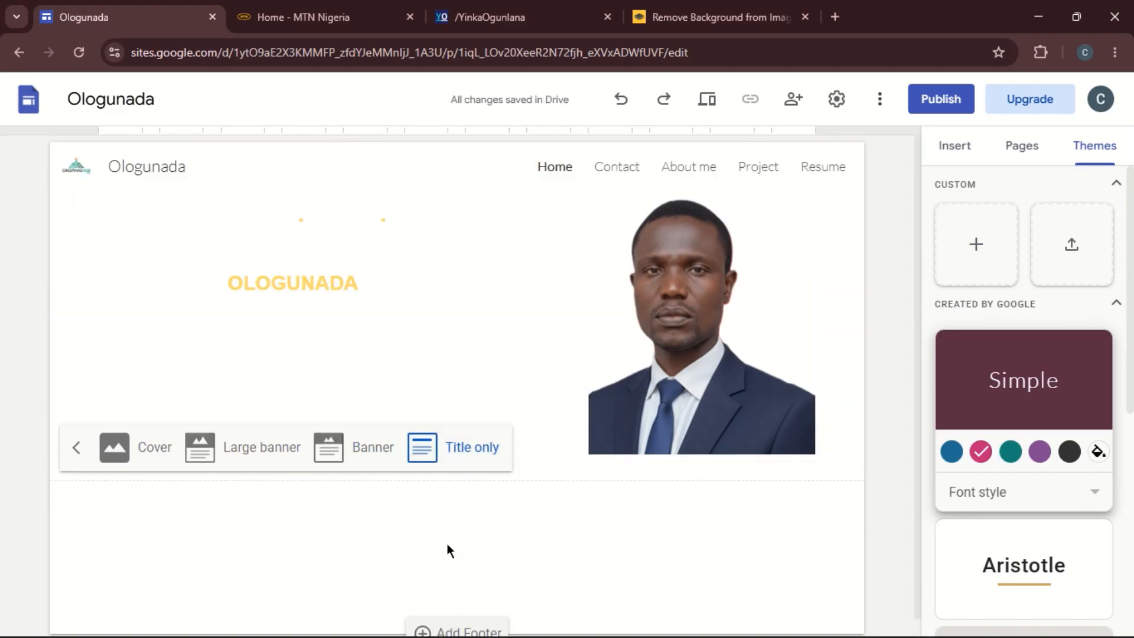
pyautogui.click(365, 460)
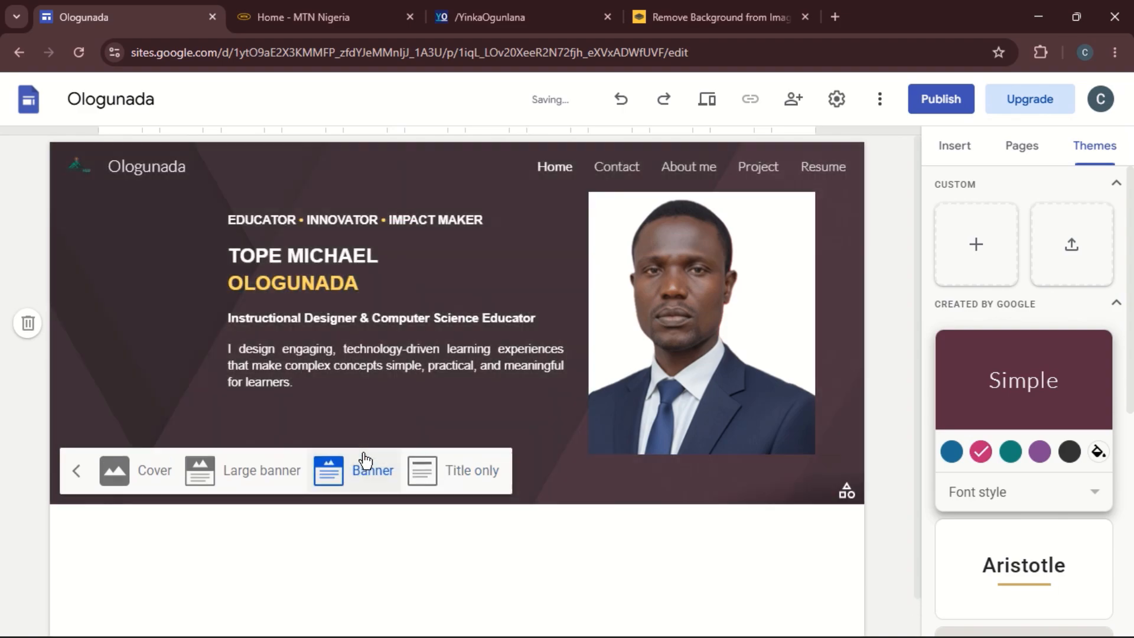
# Try the Large banner and Cover header types on the Home page.
pyautogui.click(235, 476)
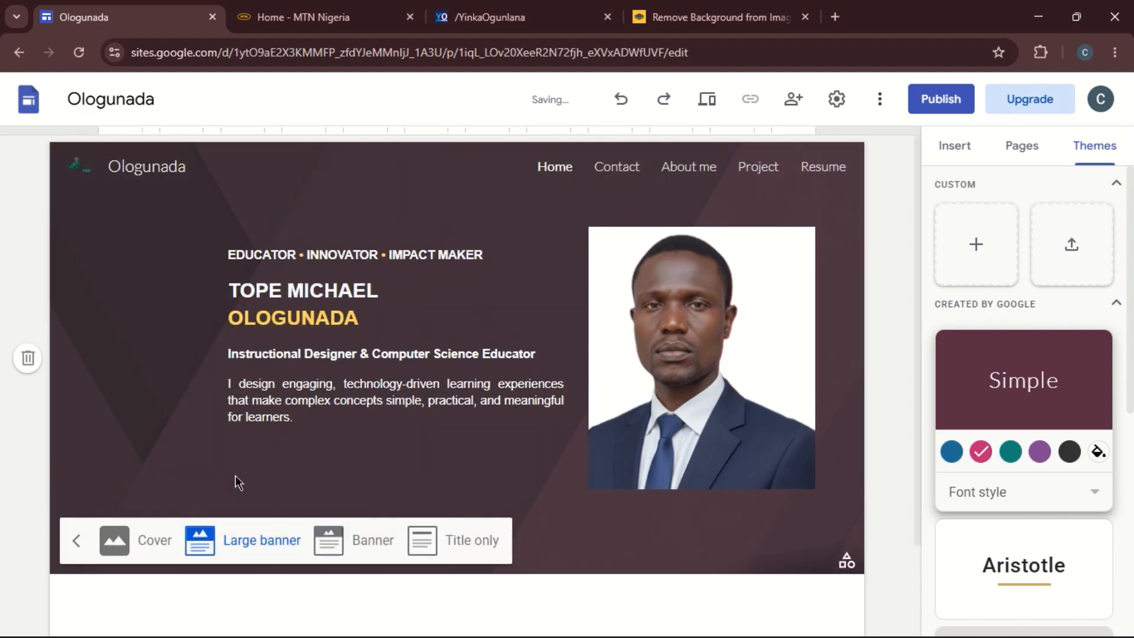
pyautogui.click(143, 549)
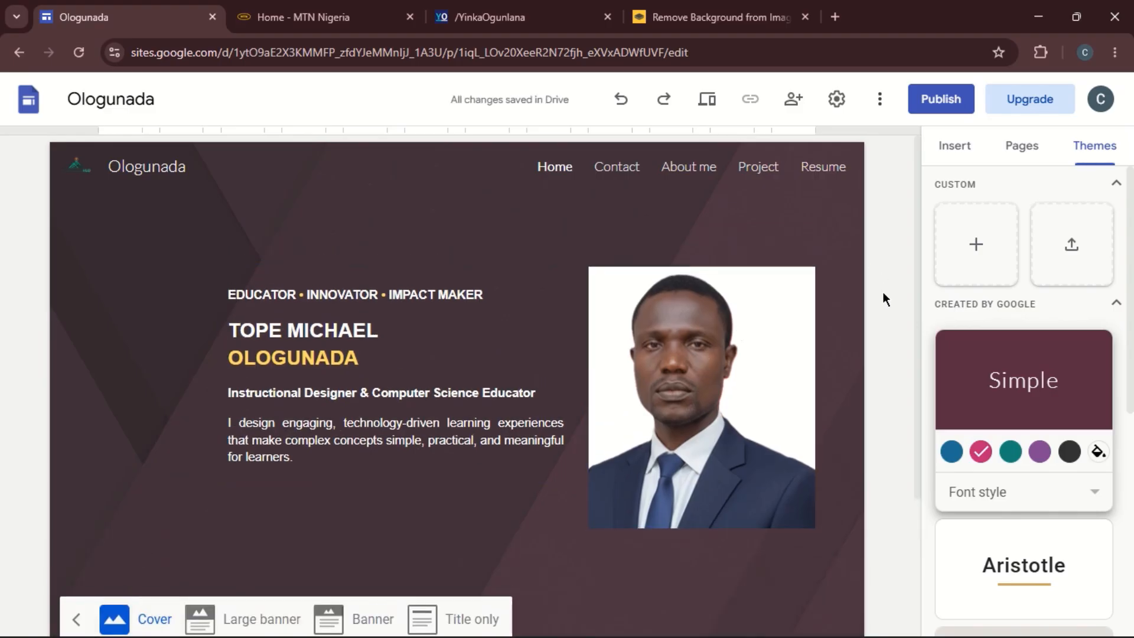
pyautogui.moveTo(919, 278); pyautogui.dragTo(911, 400)
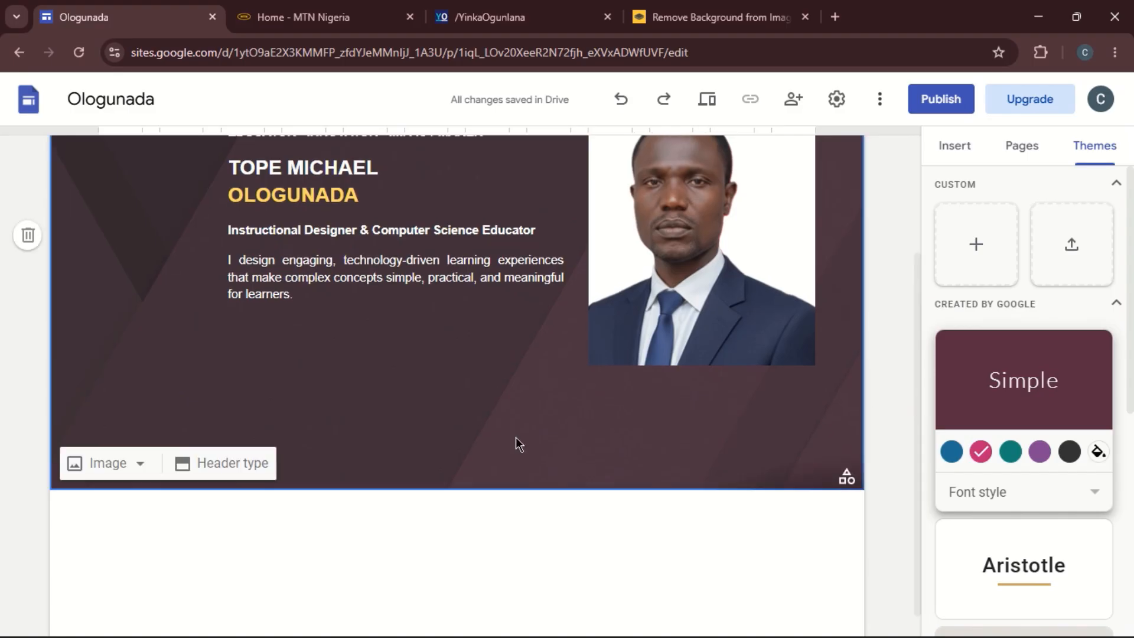
pyautogui.click(117, 470)
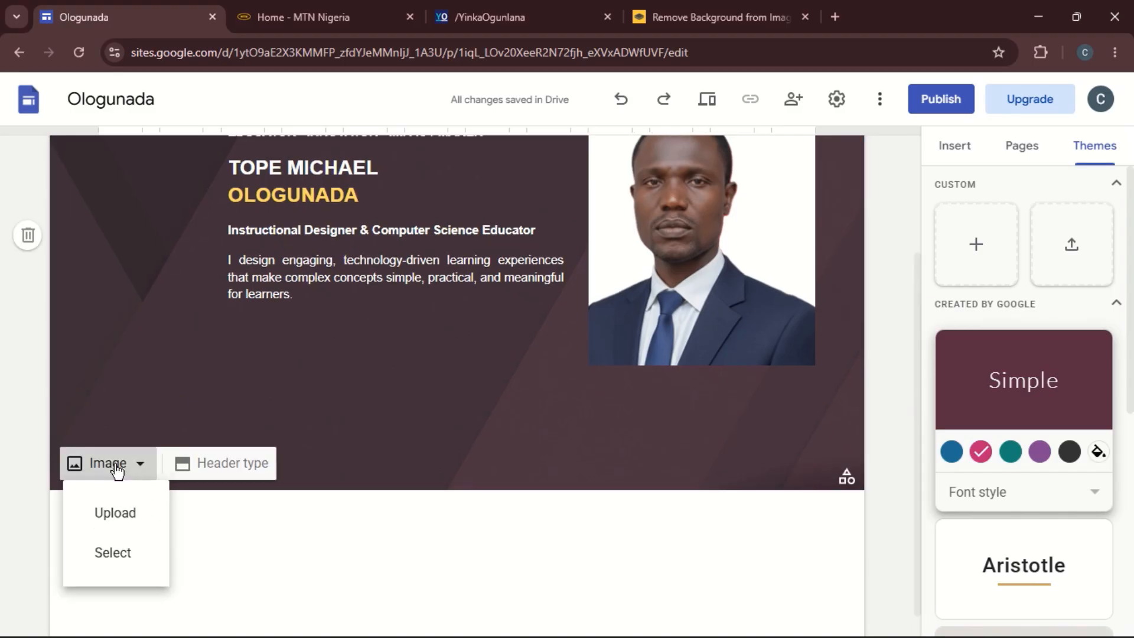
pyautogui.click(131, 513)
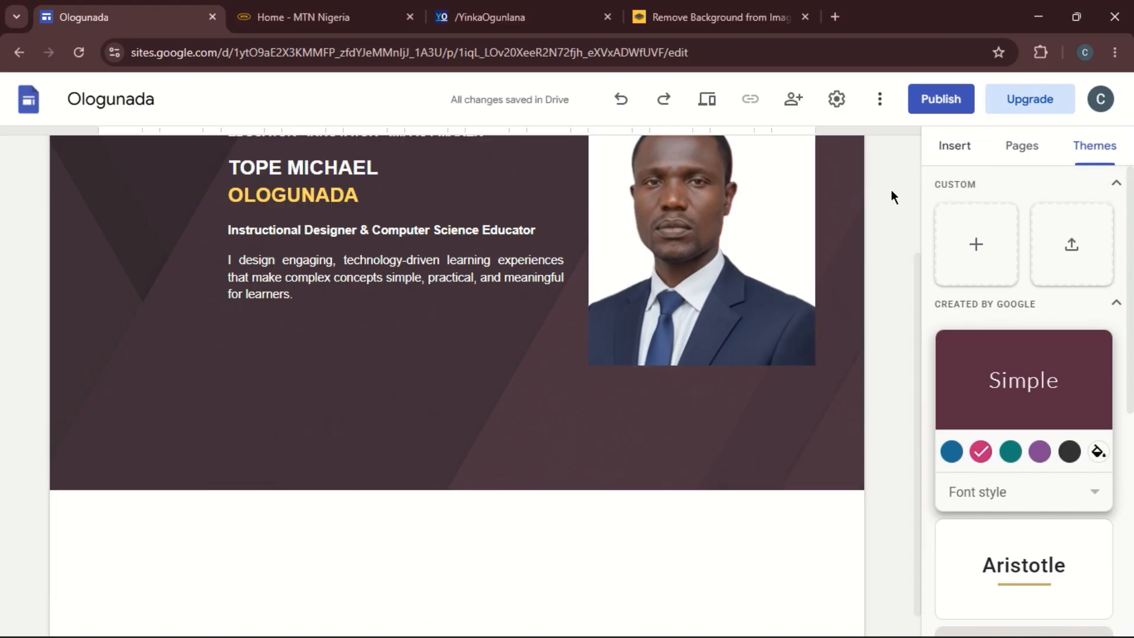
pyautogui.click(945, 150)
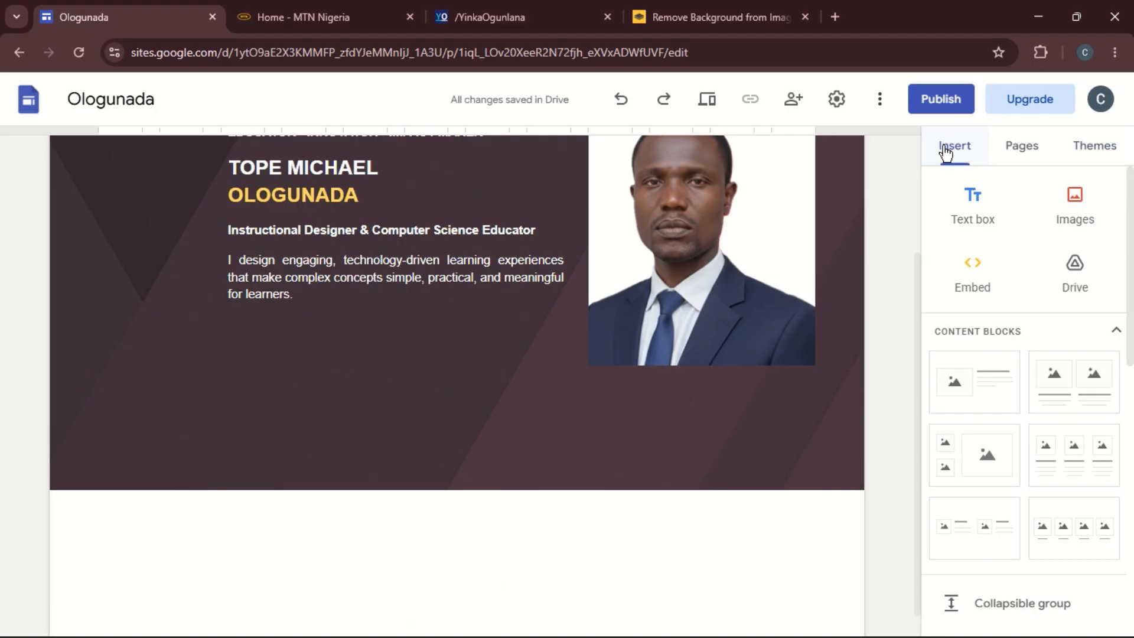
pyautogui.moveTo(433, 362)
pyautogui.moveTo(1133, 273); pyautogui.dragTo(1123, 231)
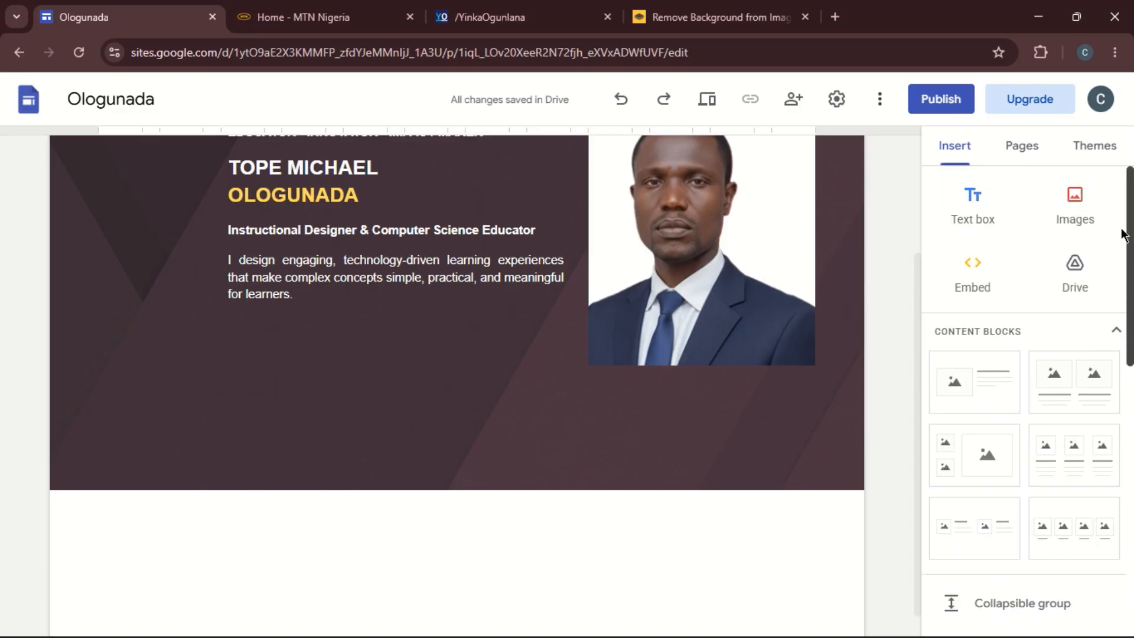
pyautogui.click(956, 152)
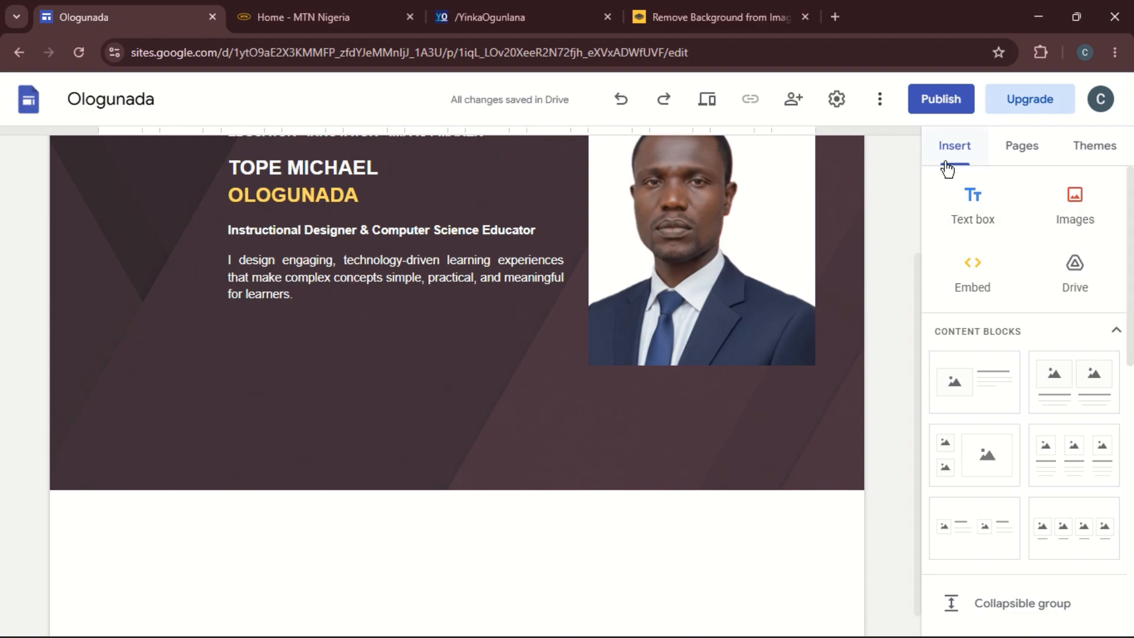
pyautogui.click(1017, 152)
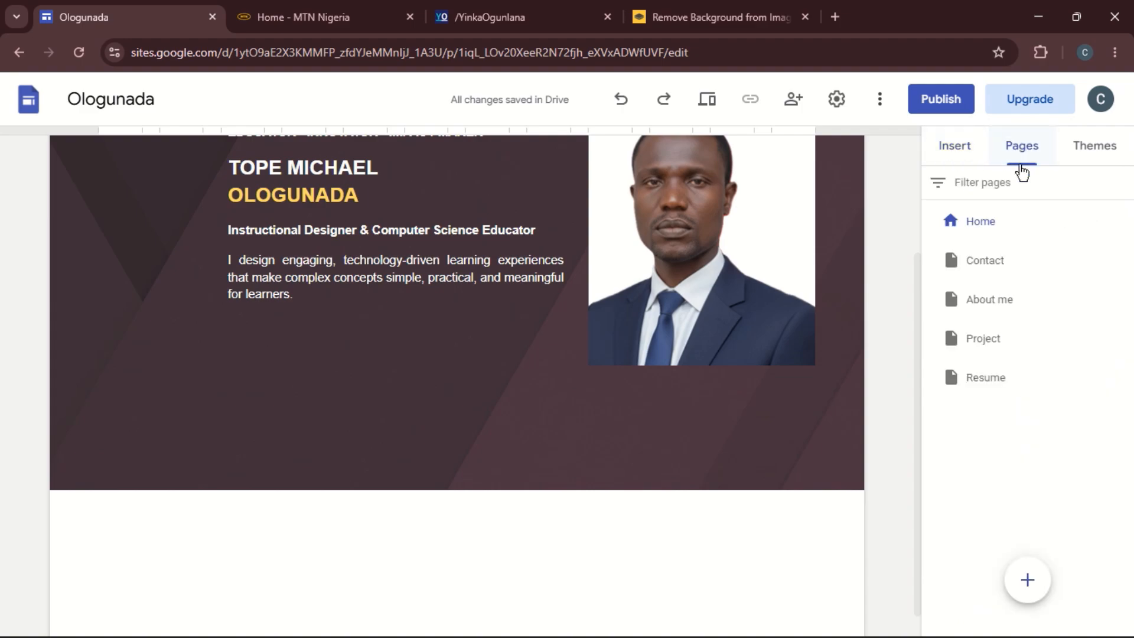
pyautogui.click(1088, 165)
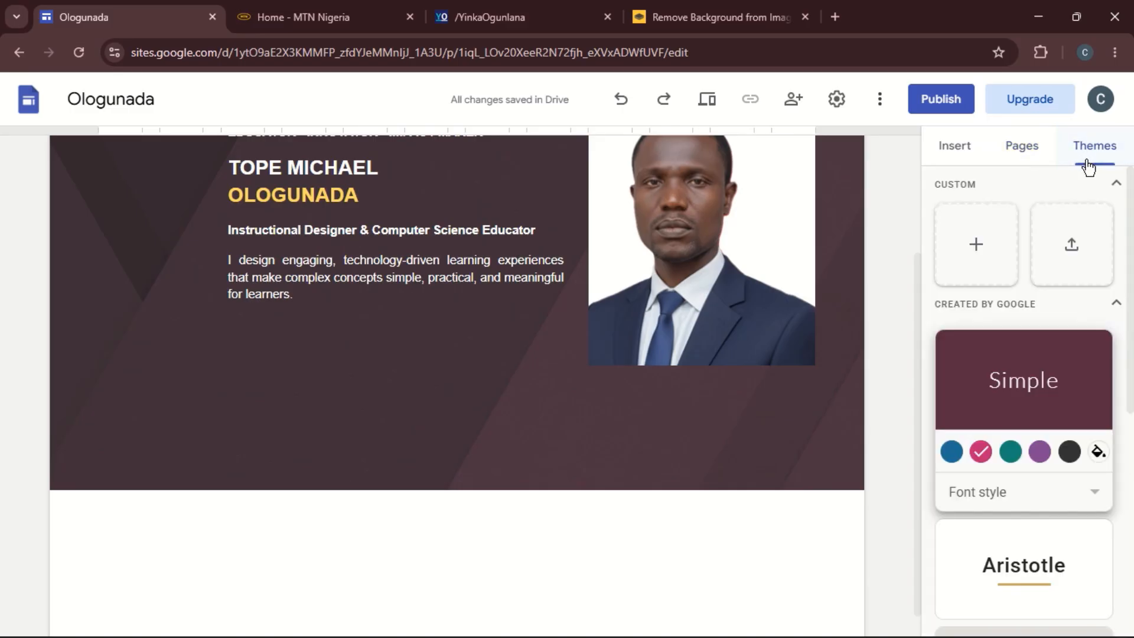
# Insert a "Contact me" button linked to the Contact page and place it below the introduction text in the Home page header.
pyautogui.click(973, 157)
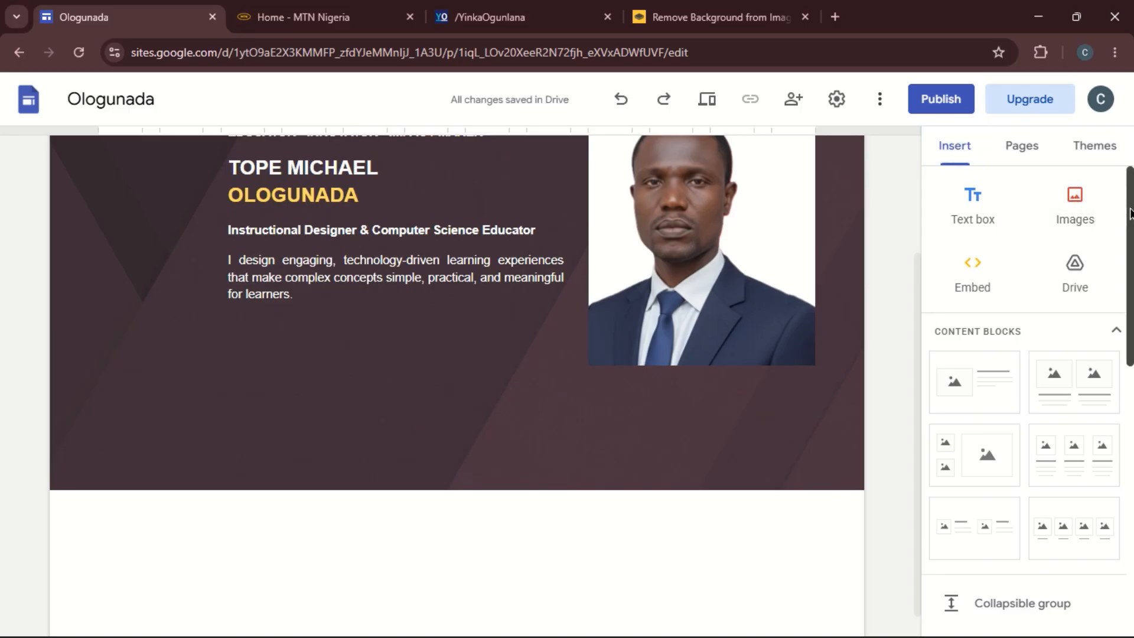
pyautogui.moveTo(1130, 213); pyautogui.dragTo(1126, 417)
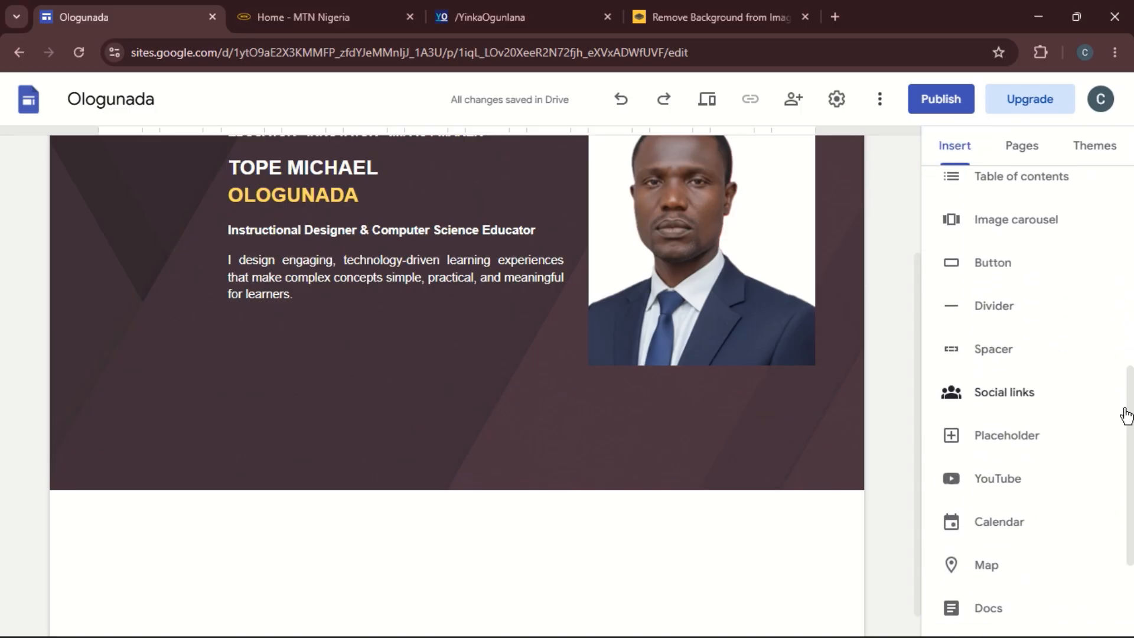
pyautogui.click(996, 270)
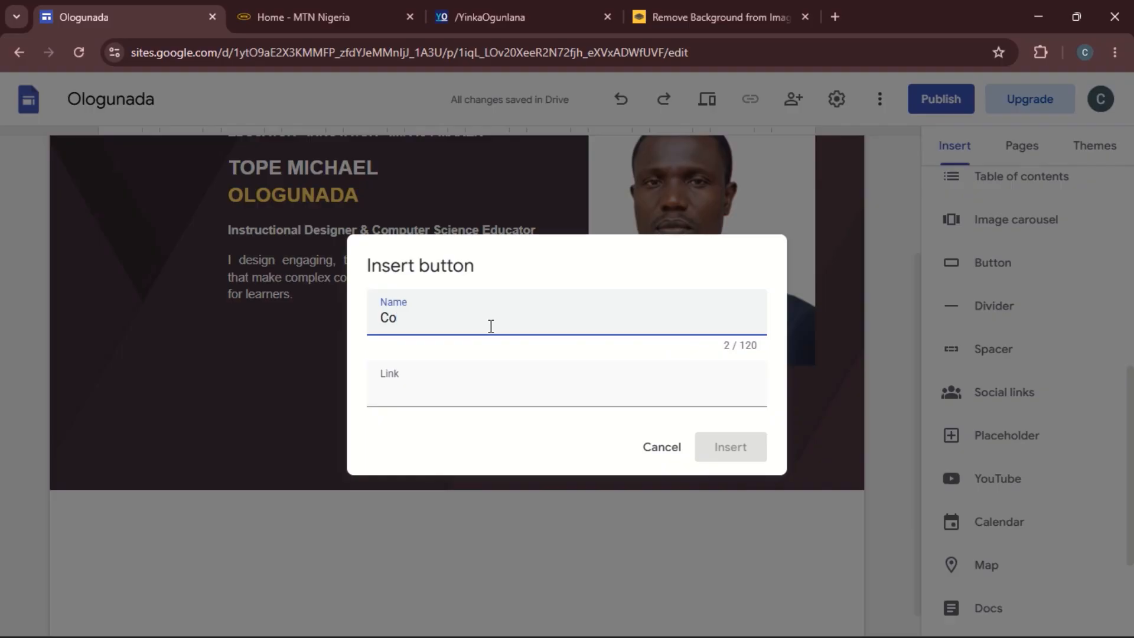
pyautogui.write('Contact Me')
pyautogui.press('BackSpace')
pyautogui.write('me')
pyautogui.click(487, 401)
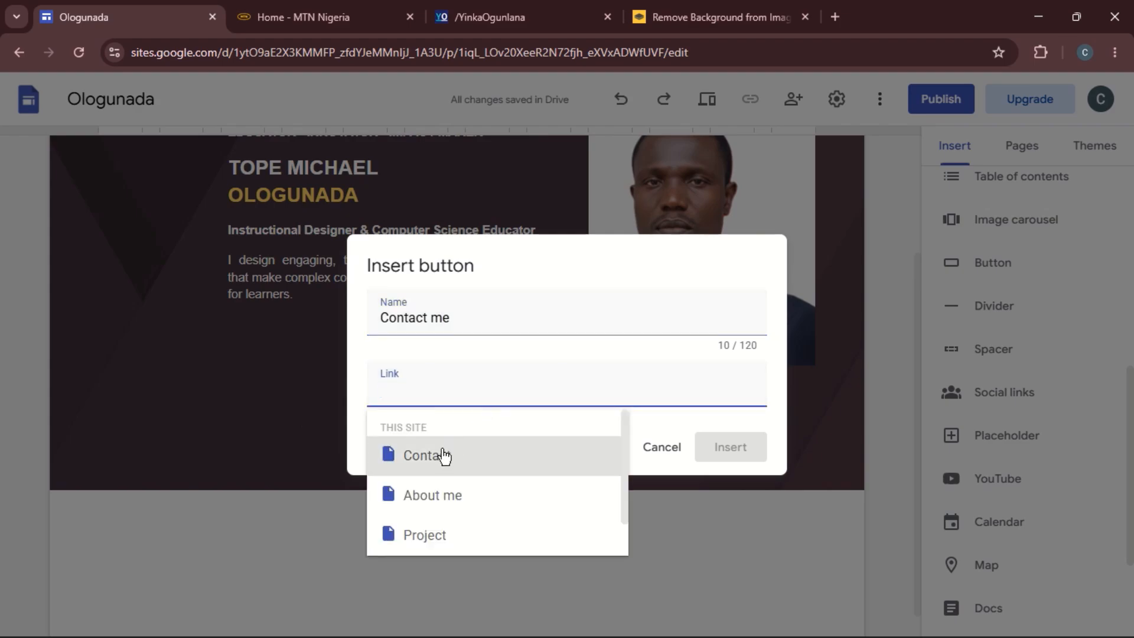
pyautogui.click(433, 464)
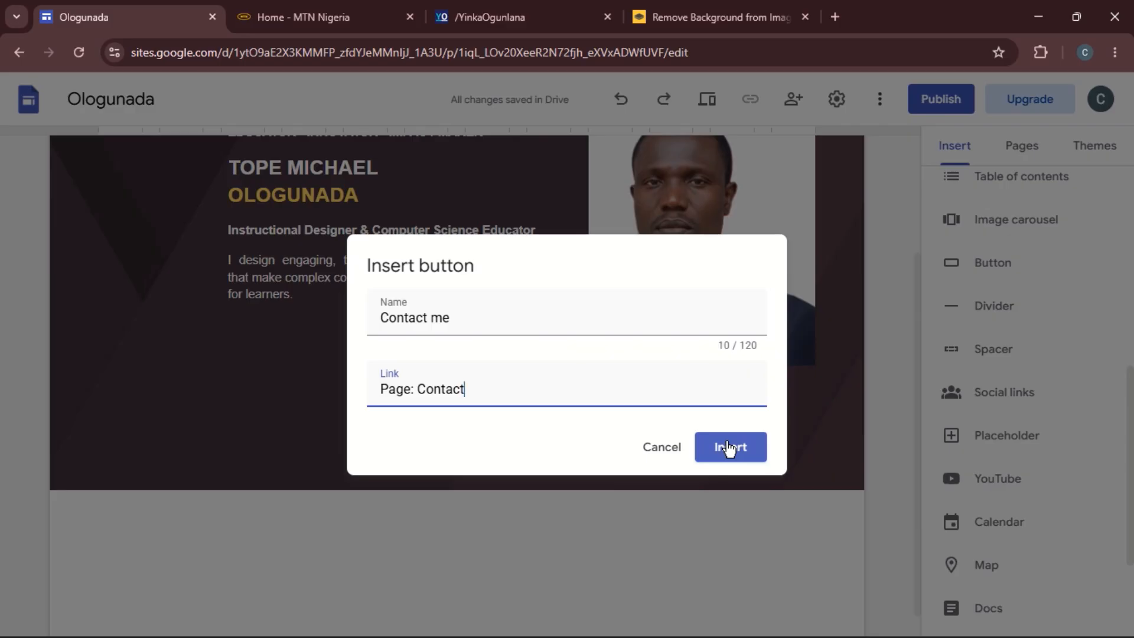
pyautogui.click(729, 448)
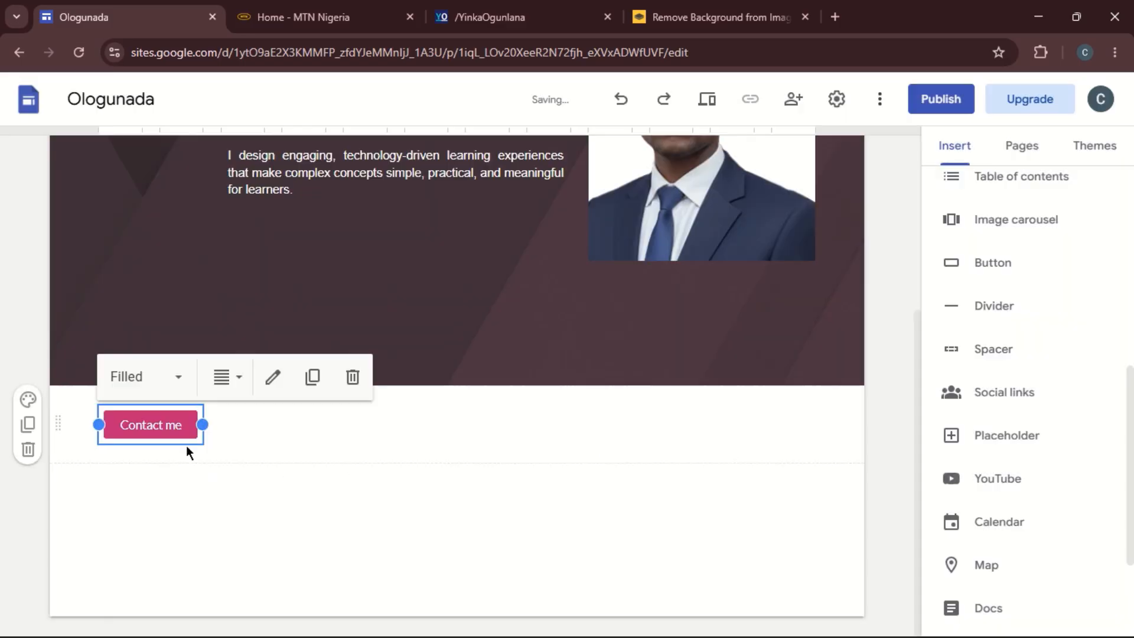
pyautogui.moveTo(170, 426); pyautogui.dragTo(234, 246)
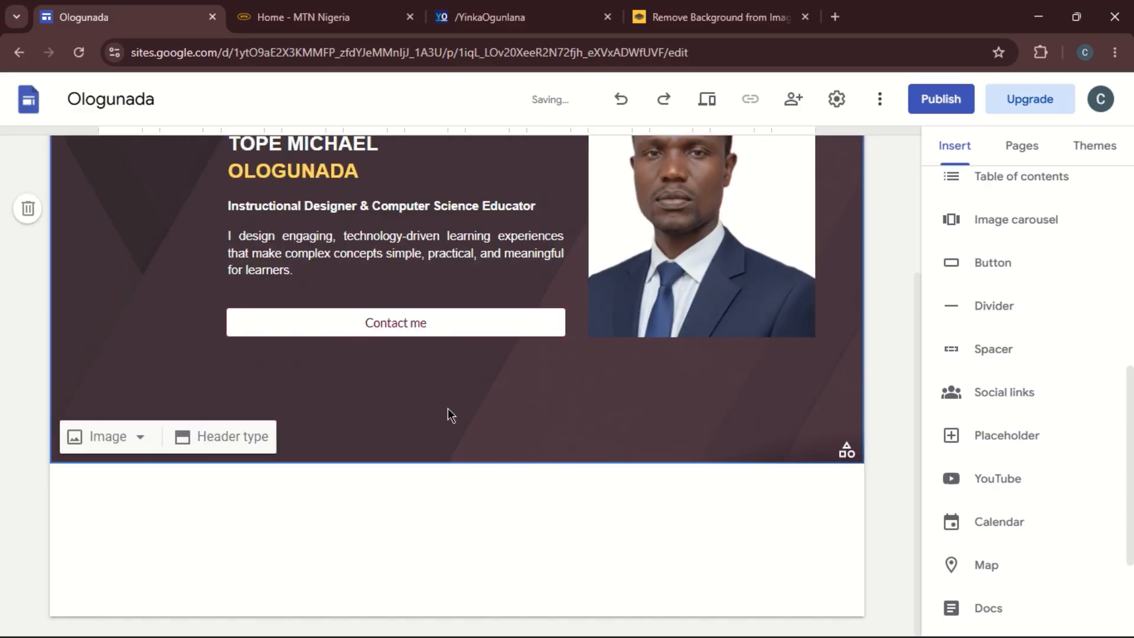
# Try to narrow the "Contact me" button in the header and undo the width changes.
pyautogui.click(486, 318)
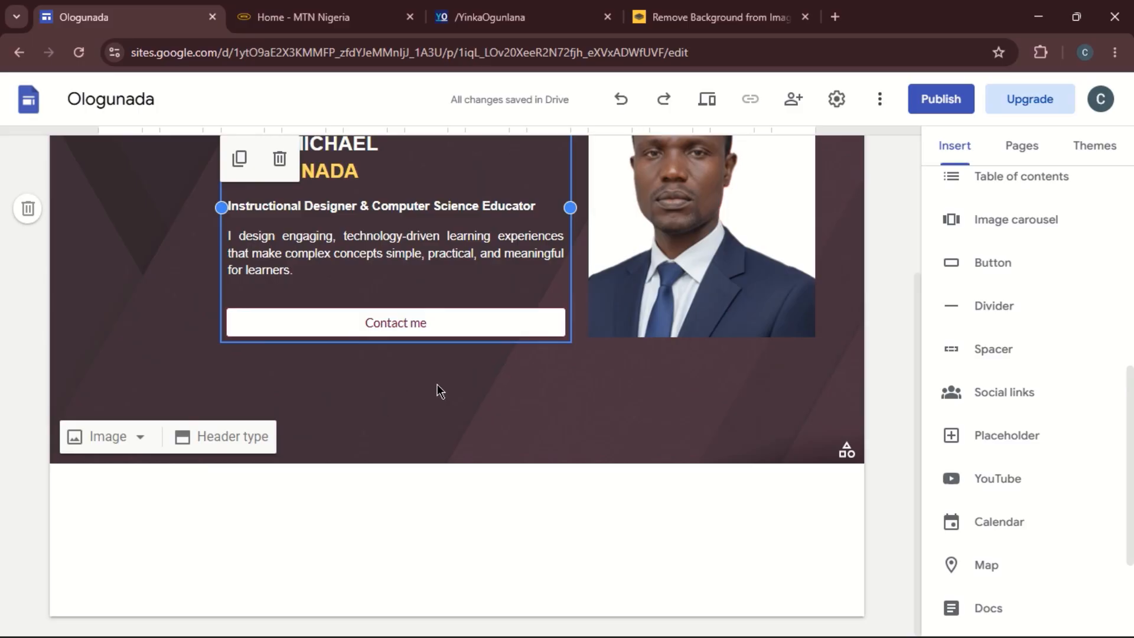
pyautogui.click(459, 324)
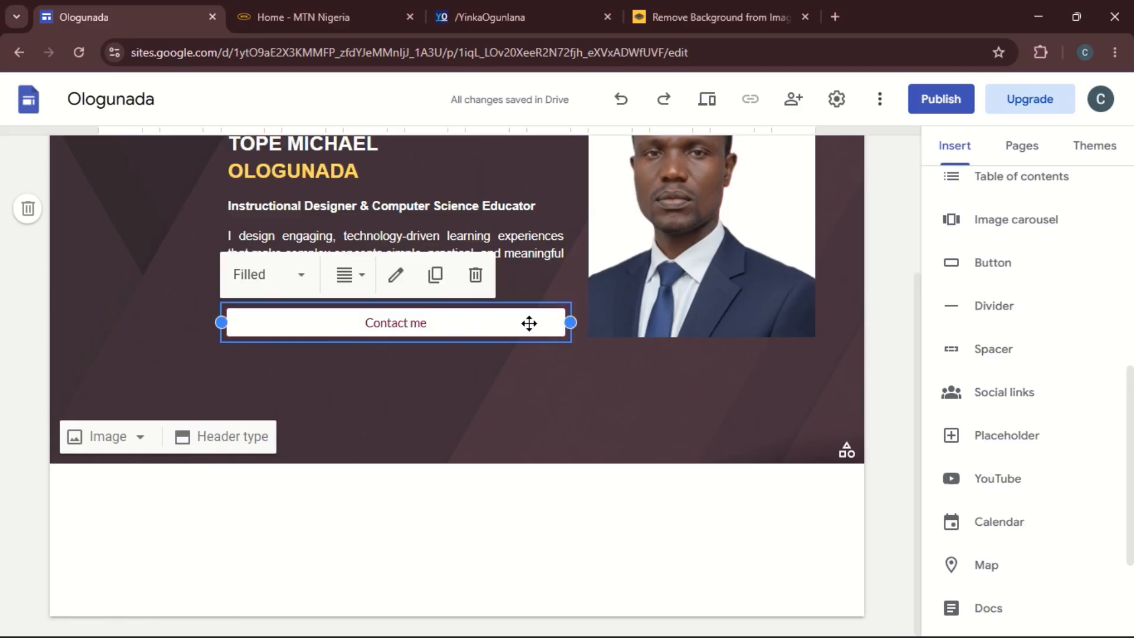
pyautogui.moveTo(569, 323); pyautogui.dragTo(339, 325)
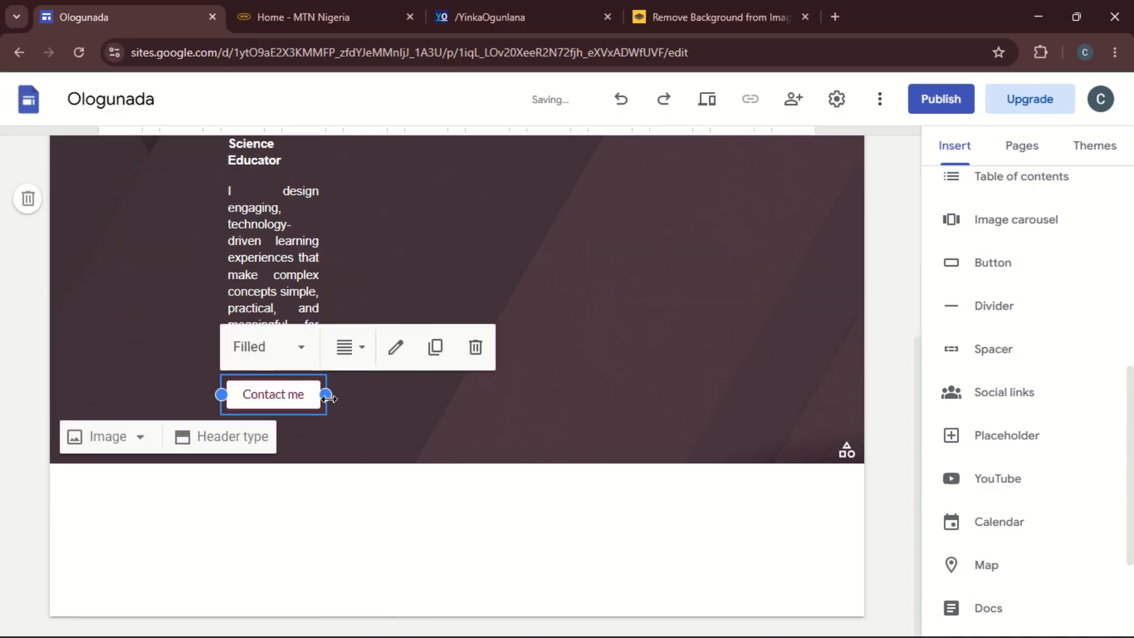
pyautogui.moveTo(329, 398); pyautogui.dragTo(511, 378)
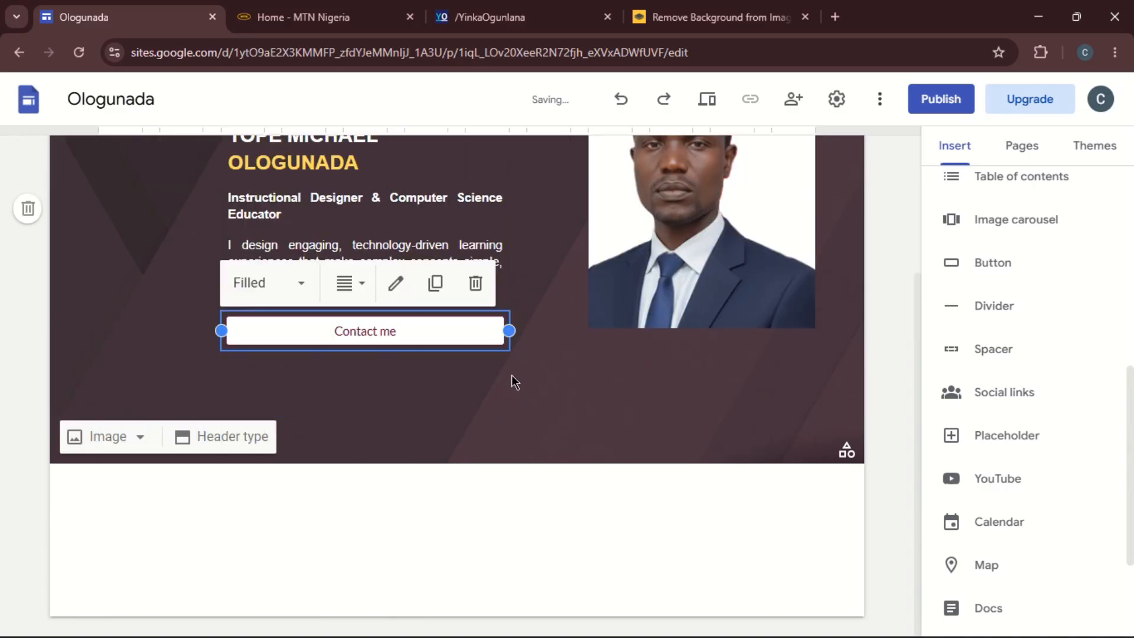
pyautogui.click(372, 404)
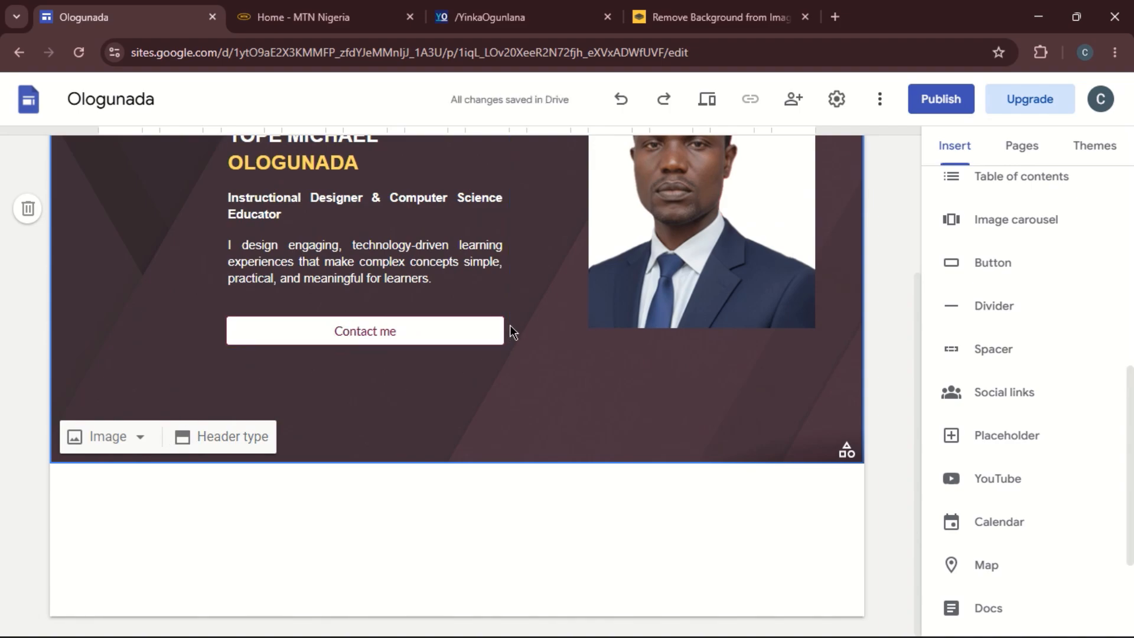
pyautogui.click(623, 101)
pyautogui.click(625, 103)
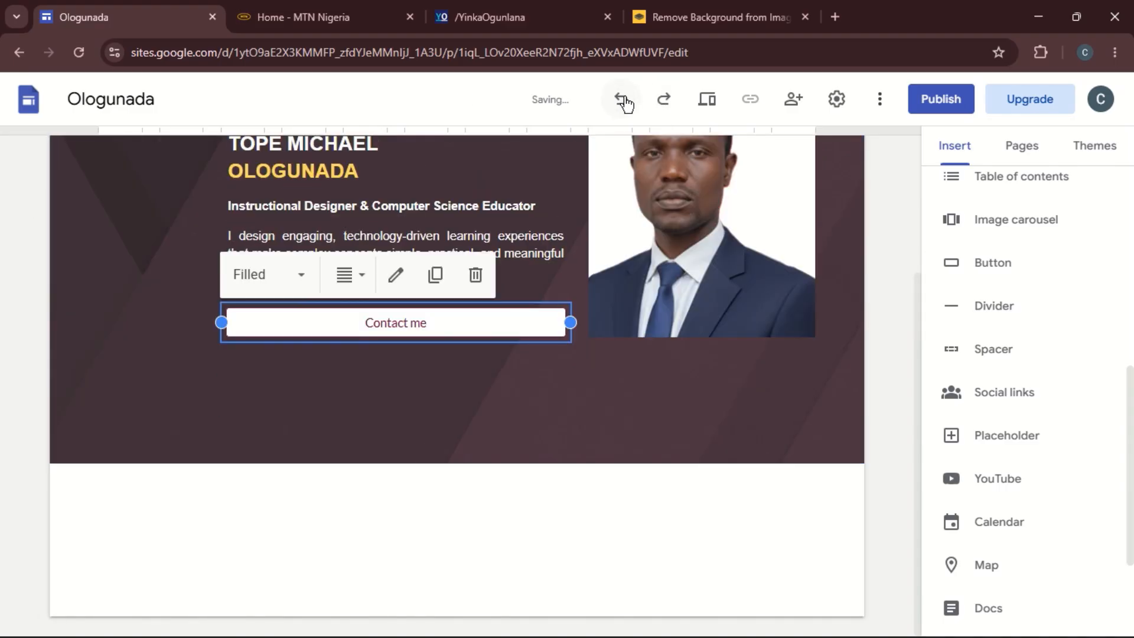
# Set the Home page header type to Banner.
pyautogui.click(579, 421)
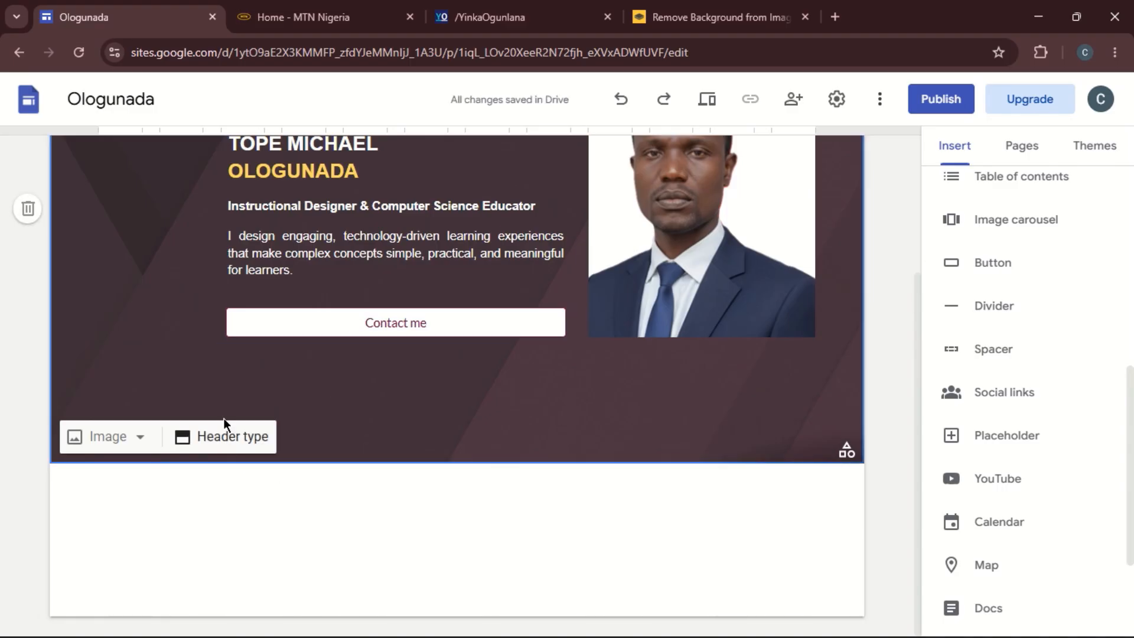
pyautogui.click(224, 436)
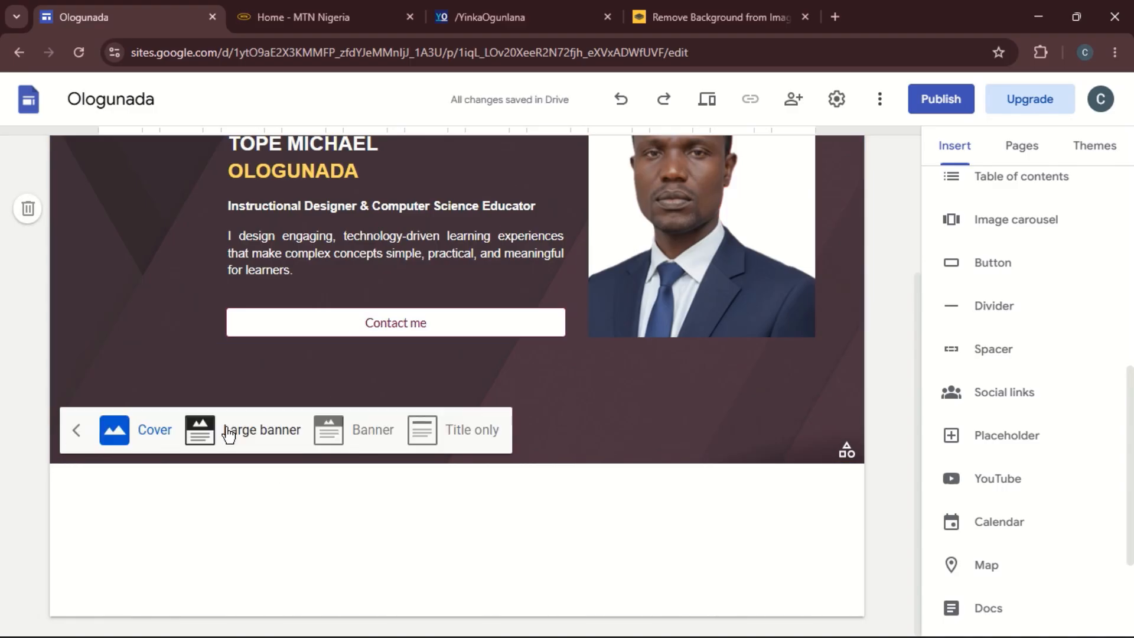
pyautogui.click(365, 432)
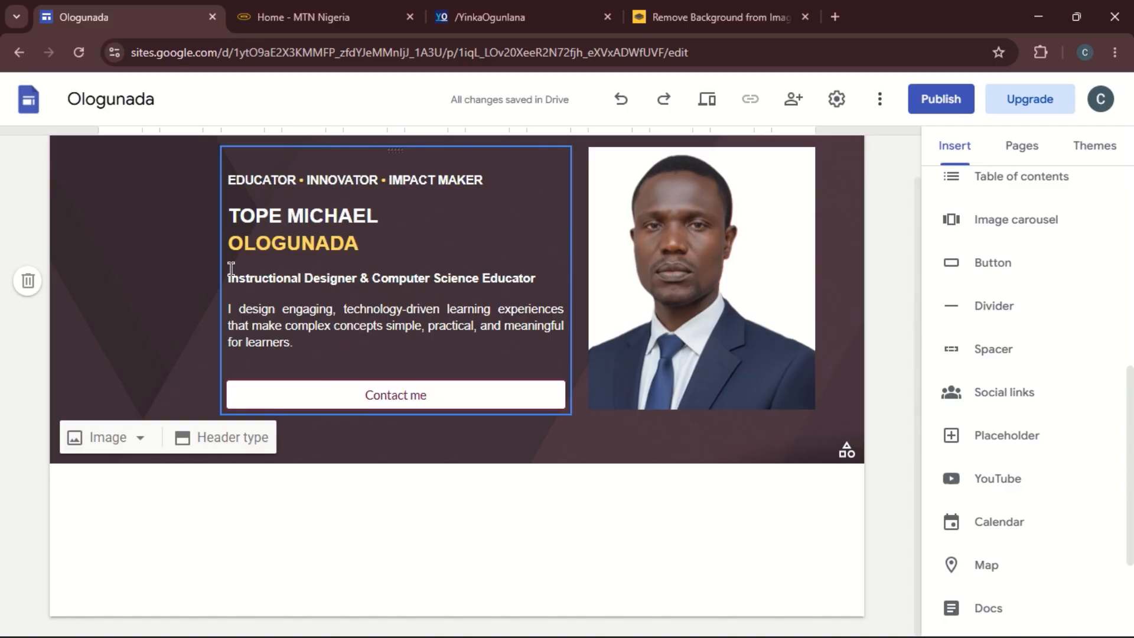
# Move the introduction block to the header's left margin and resize the portrait into a taller image directly beside it.
pyautogui.moveTo(222, 286); pyautogui.dragTo(85, 254)
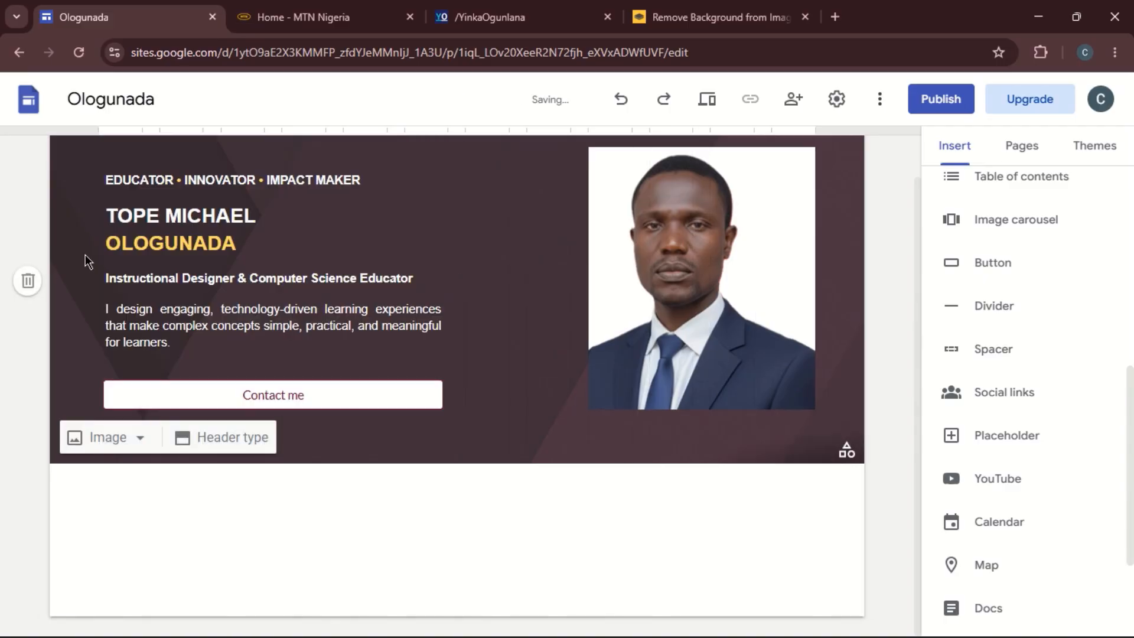
pyautogui.click(628, 294)
pyautogui.moveTo(586, 280); pyautogui.dragTo(469, 299)
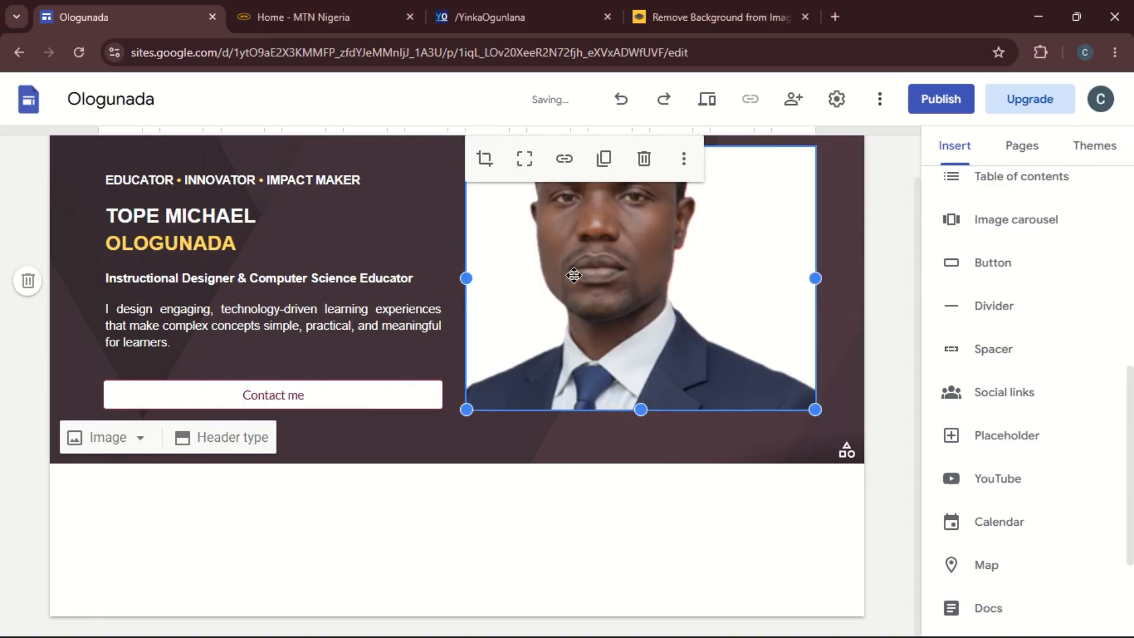
pyautogui.moveTo(574, 272)
pyautogui.mouseDown()
pyautogui.moveTo(571, 296)
pyautogui.moveTo(571, 278)
pyautogui.mouseUp()
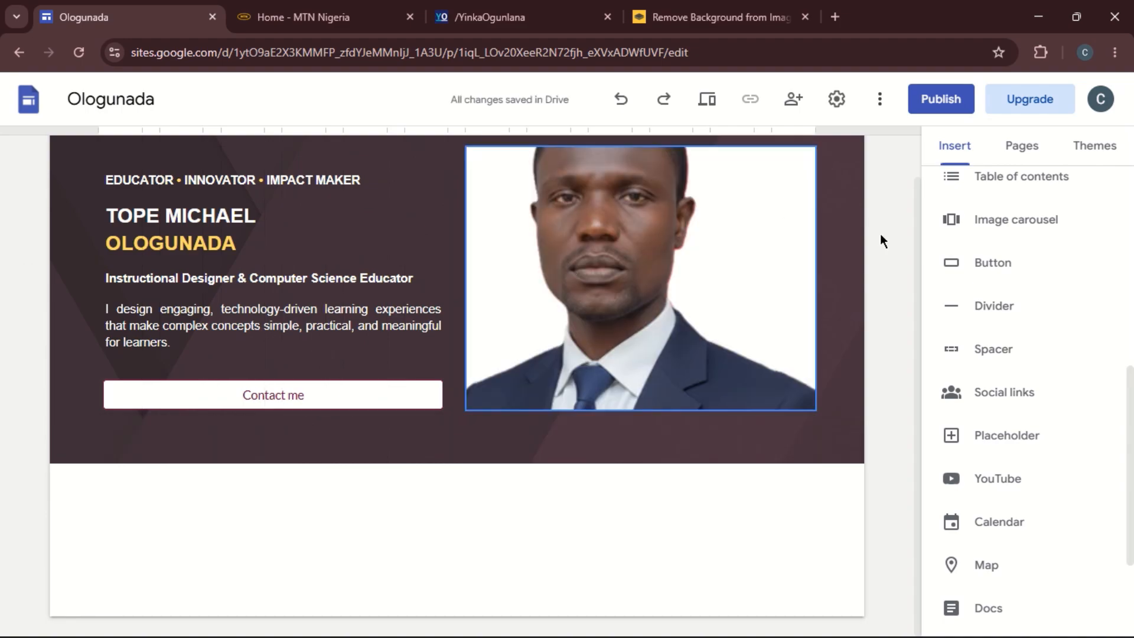
pyautogui.click(623, 408)
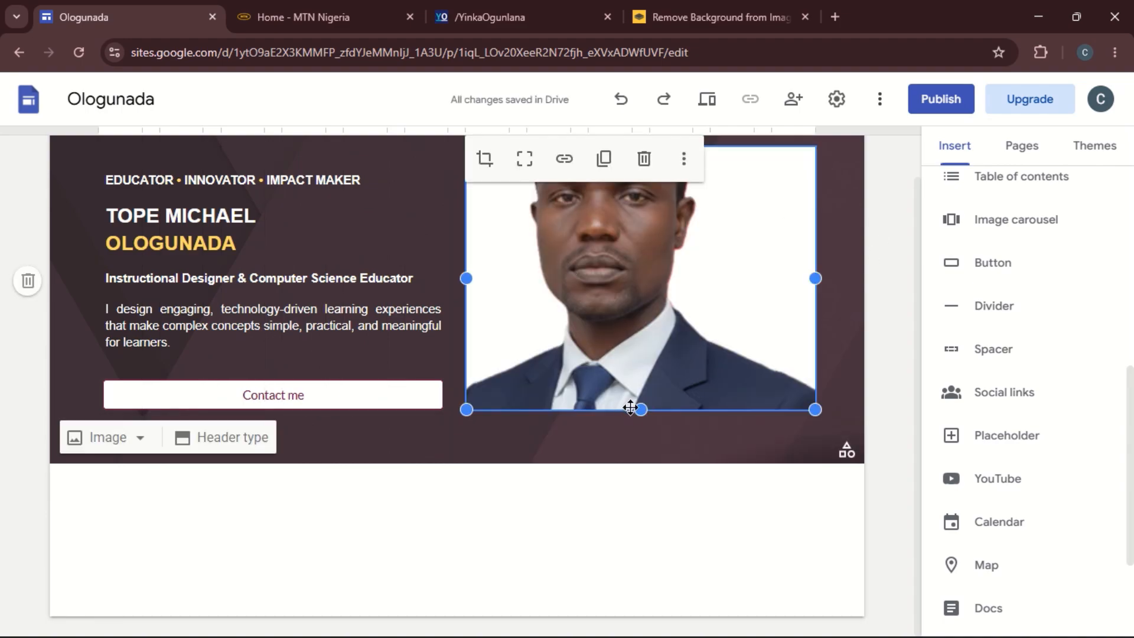
pyautogui.moveTo(640, 410); pyautogui.dragTo(650, 539)
pyautogui.moveTo(812, 534); pyautogui.dragTo(681, 442)
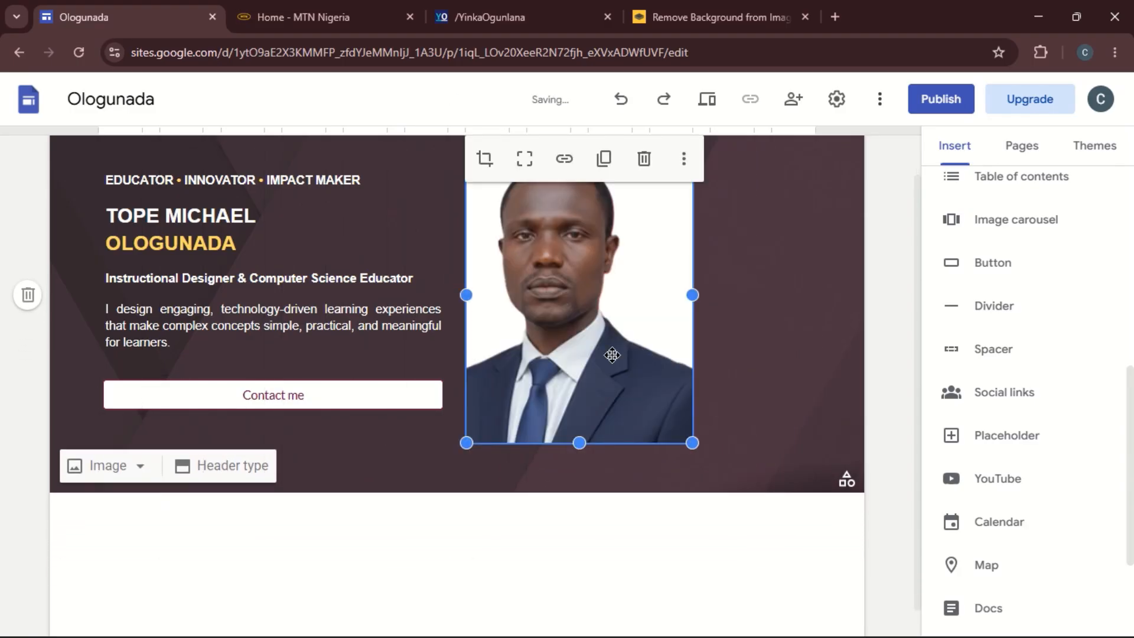
# Shift the portrait and the introduction block right so the pair sits side by side, centred in the header.
pyautogui.moveTo(612, 354); pyautogui.dragTo(685, 280)
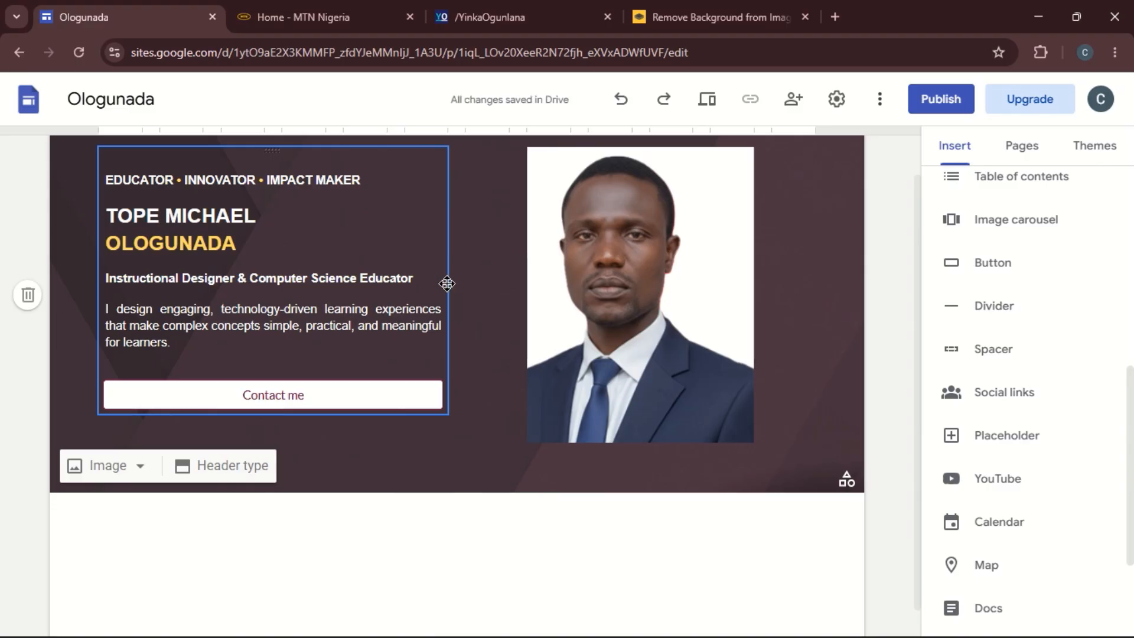
pyautogui.moveTo(446, 284); pyautogui.dragTo(463, 289)
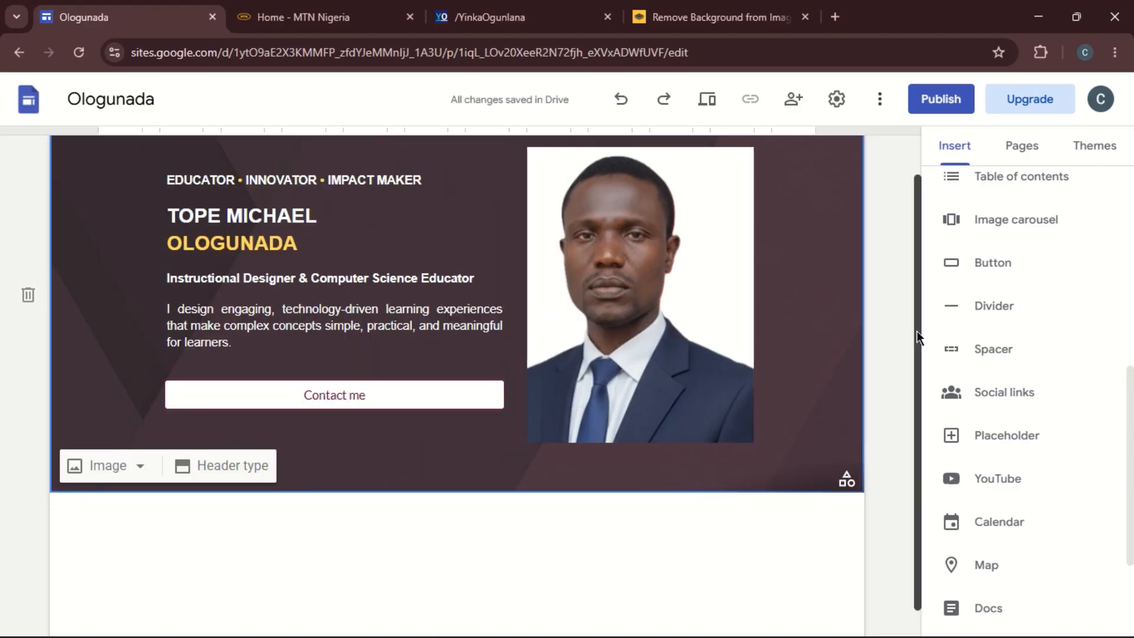
pyautogui.moveTo(916, 331); pyautogui.dragTo(906, 210)
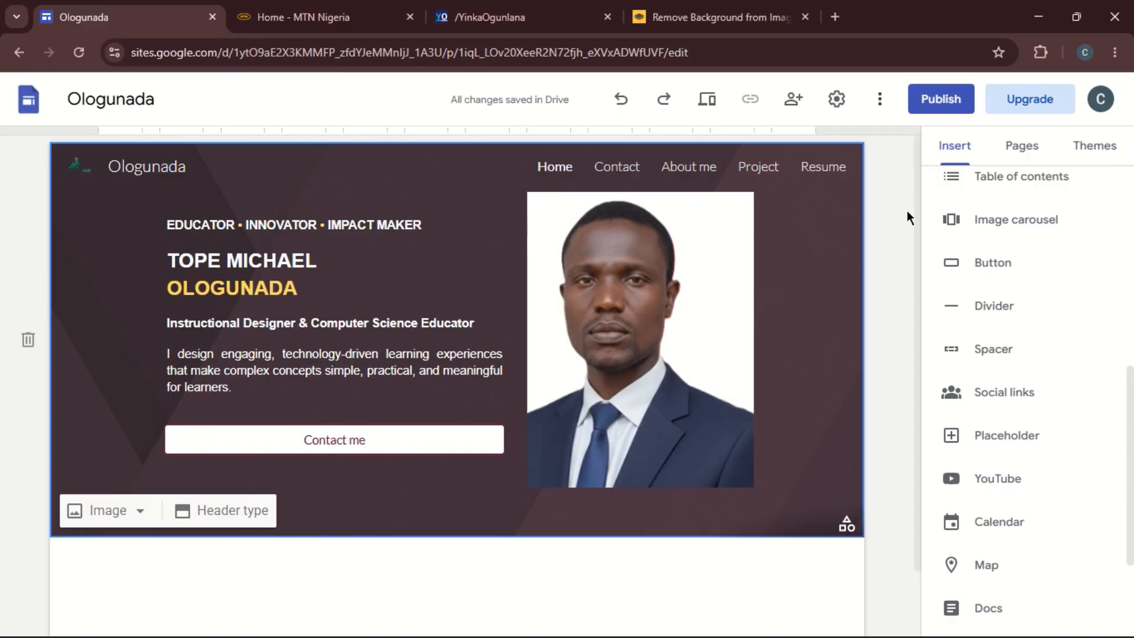
# Look through the Contact, About me and Project pages from the site navigation and return to the Home page.
pyautogui.click(613, 171)
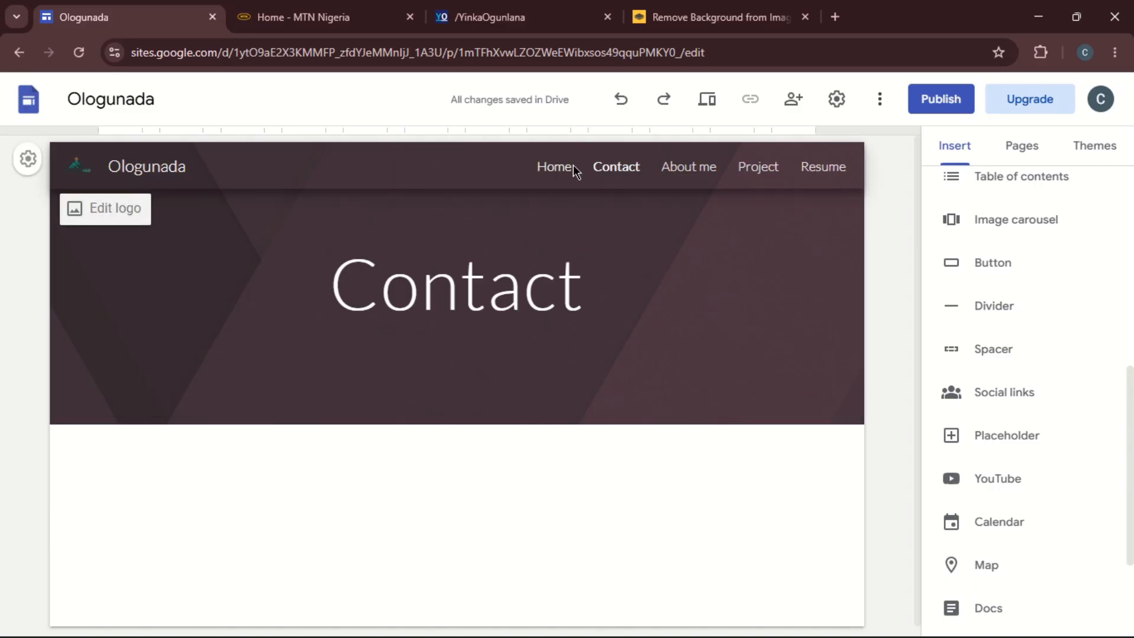
pyautogui.click(707, 169)
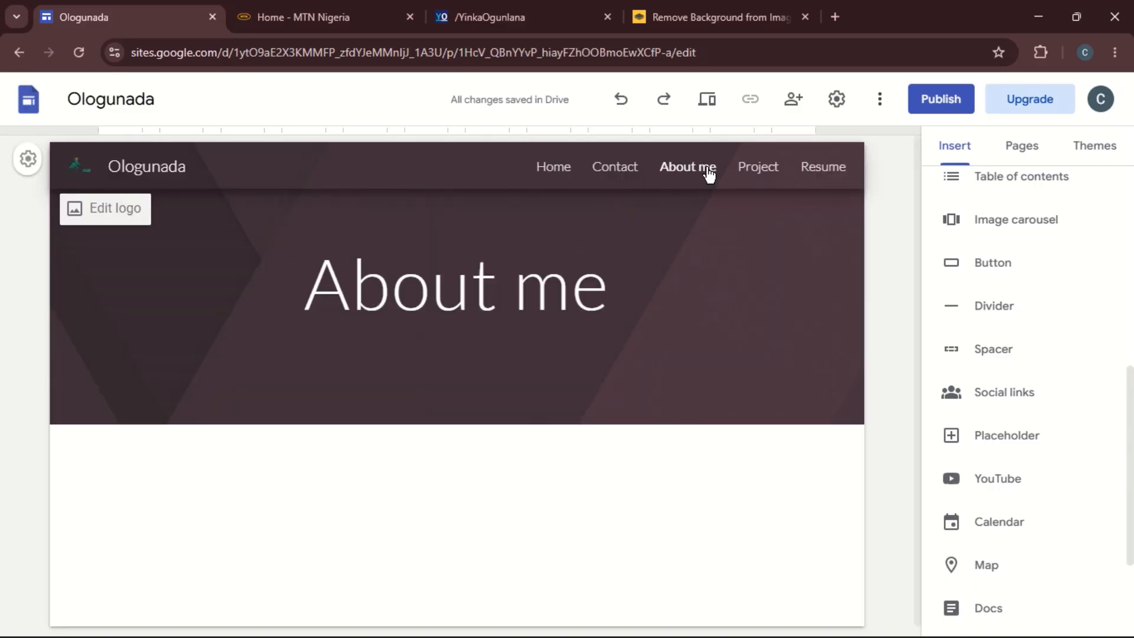
pyautogui.click(554, 171)
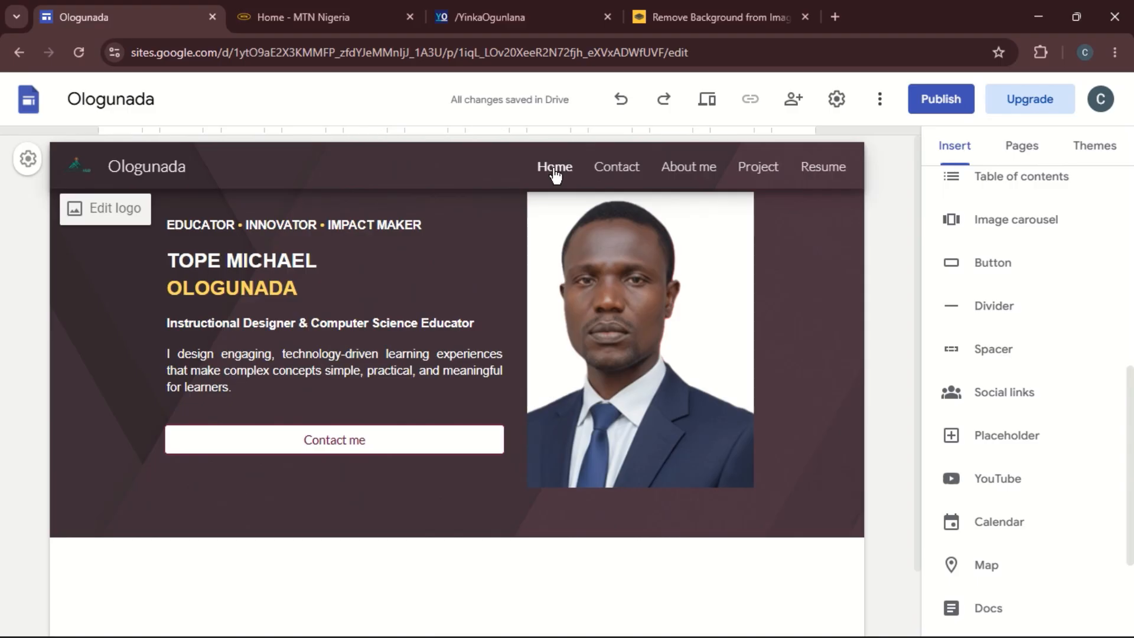
pyautogui.click(614, 171)
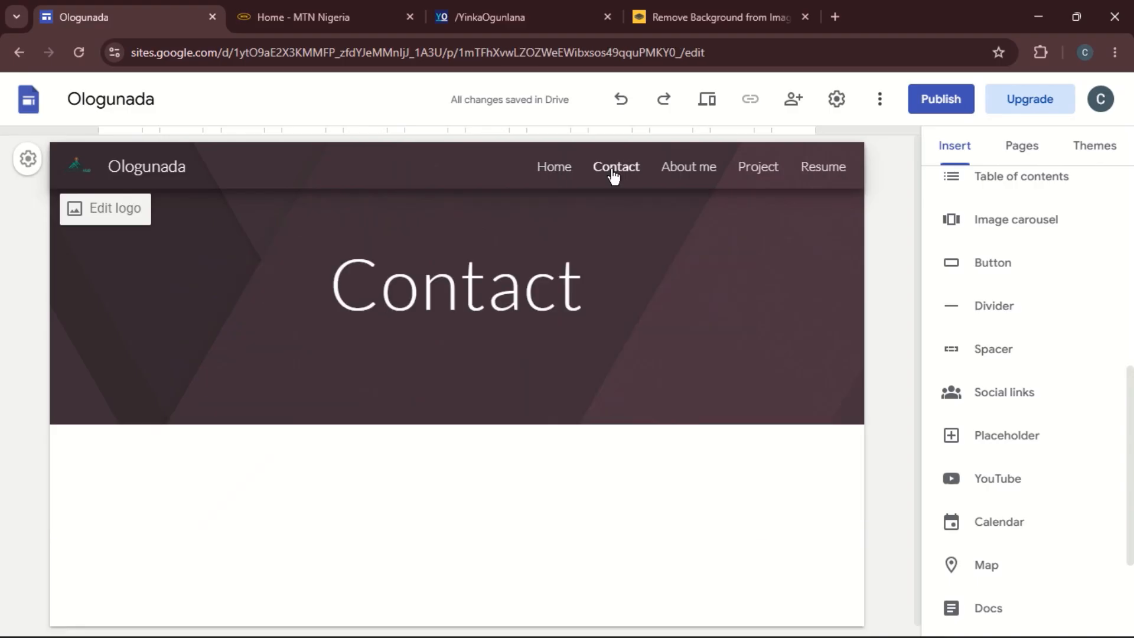
pyautogui.click(694, 177)
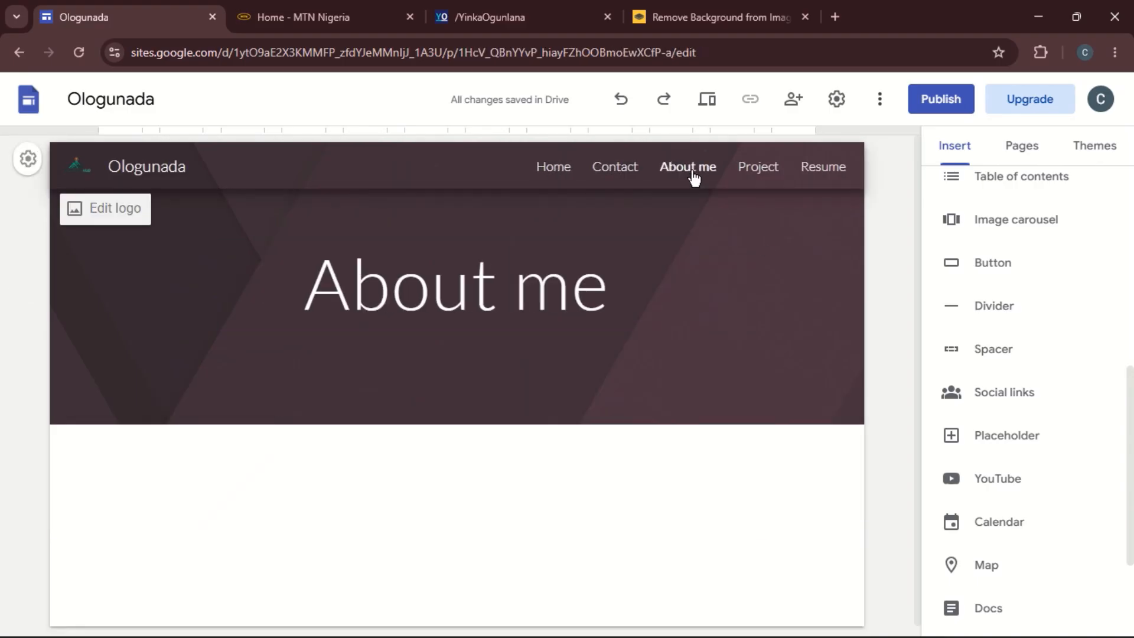
pyautogui.click(743, 176)
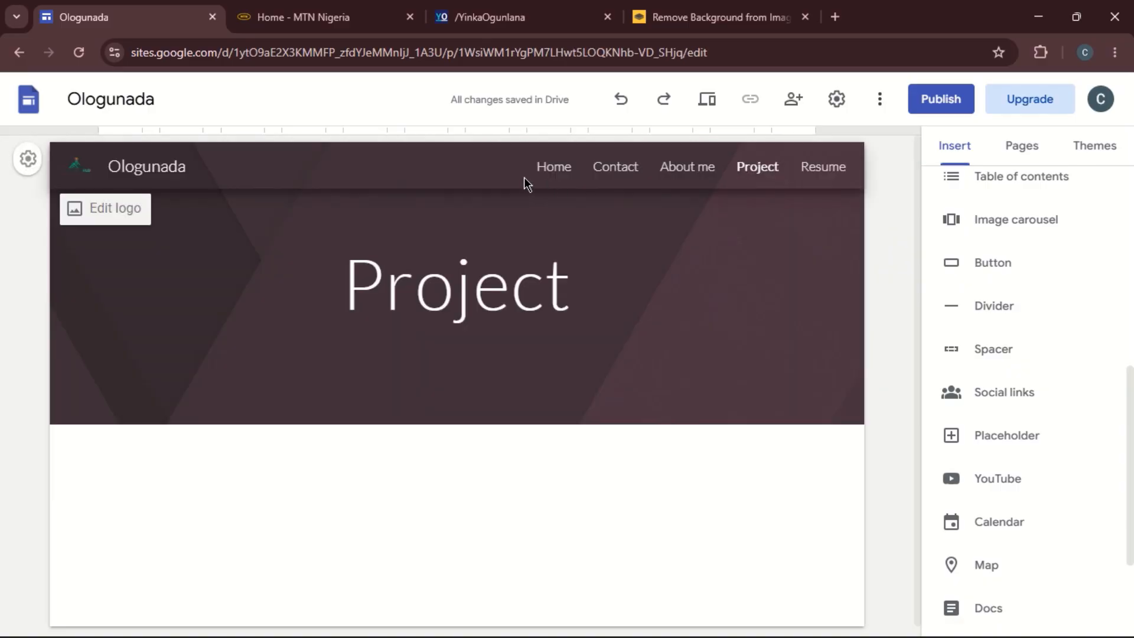
pyautogui.click(547, 176)
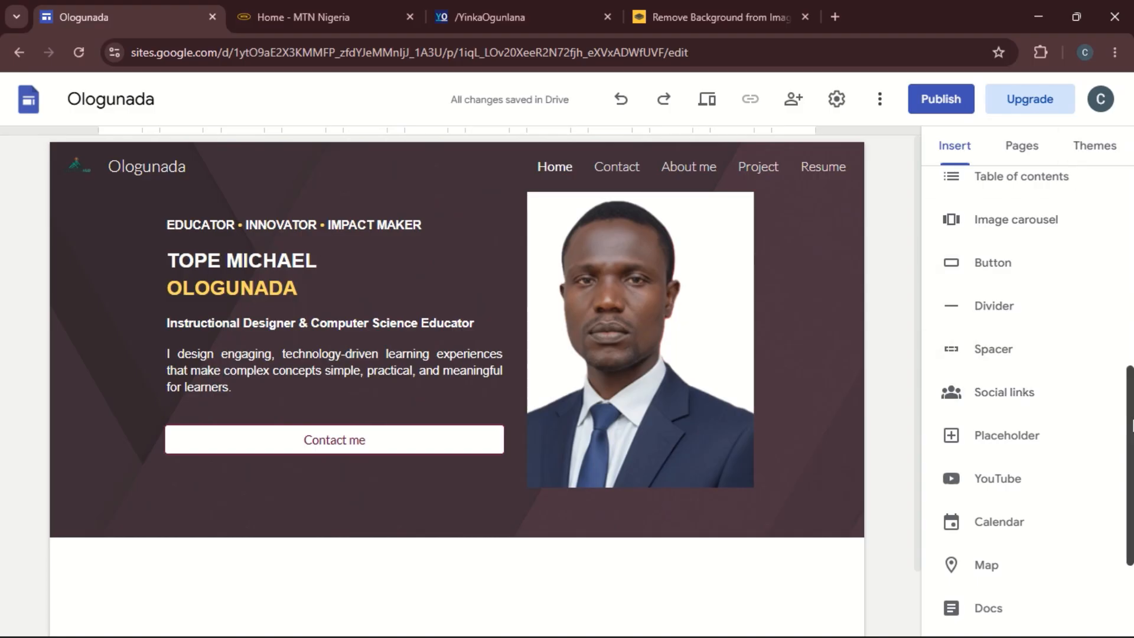
# Insert the content block with one image placeholder beside a title and text below the Home page header.
pyautogui.moveTo(1132, 425); pyautogui.dragTo(1133, 201)
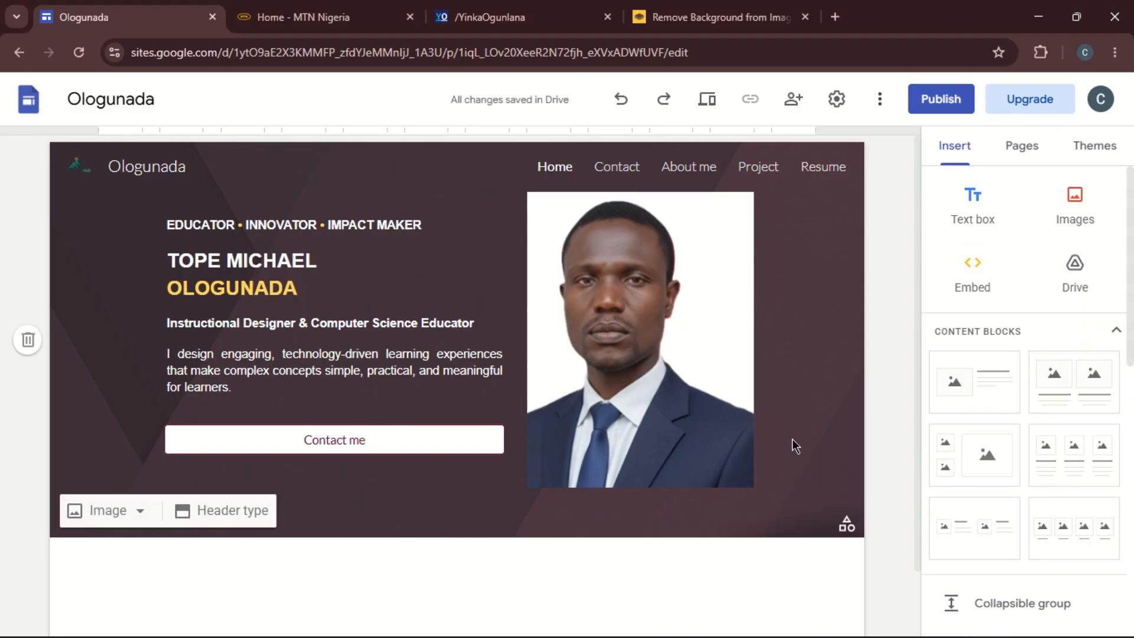
pyautogui.moveTo(919, 402); pyautogui.dragTo(927, 504)
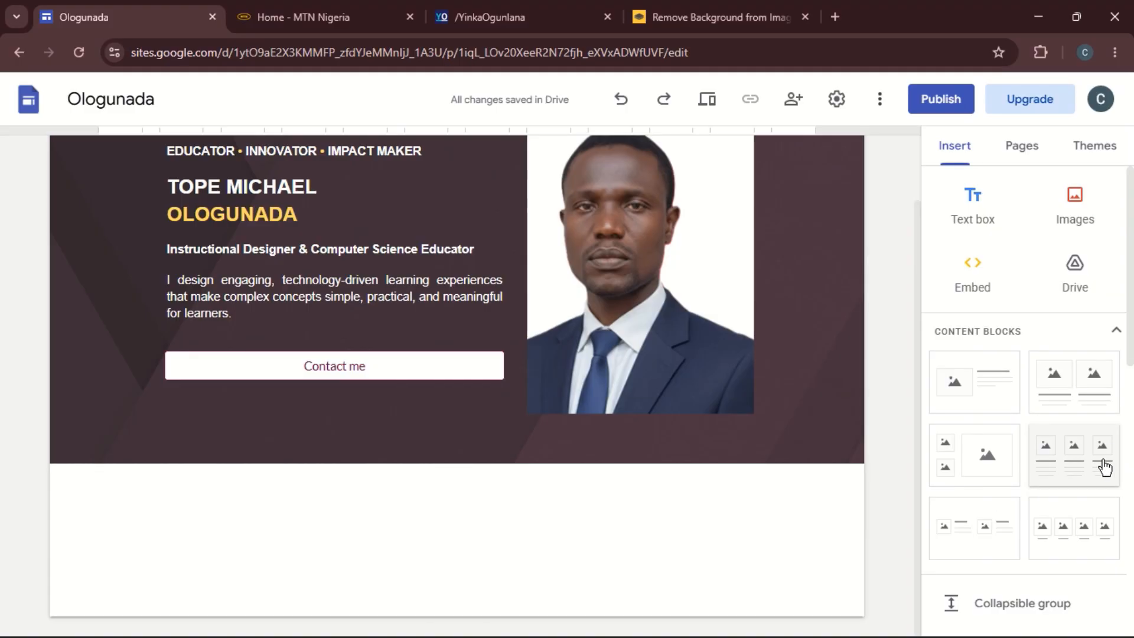
pyautogui.click(974, 382)
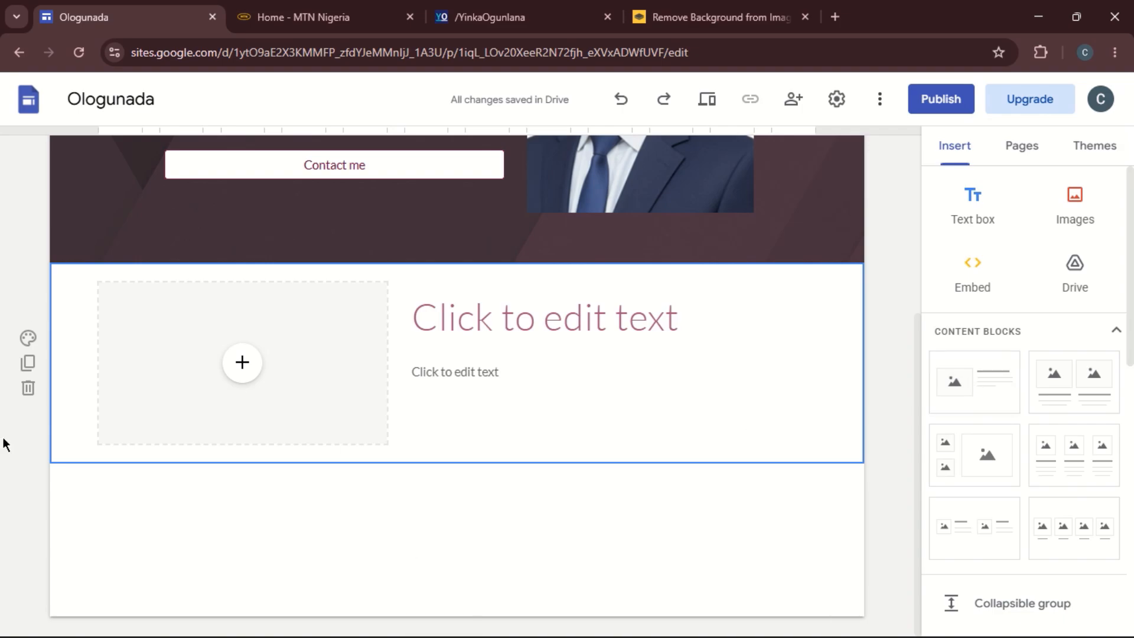
pyautogui.click(27, 389)
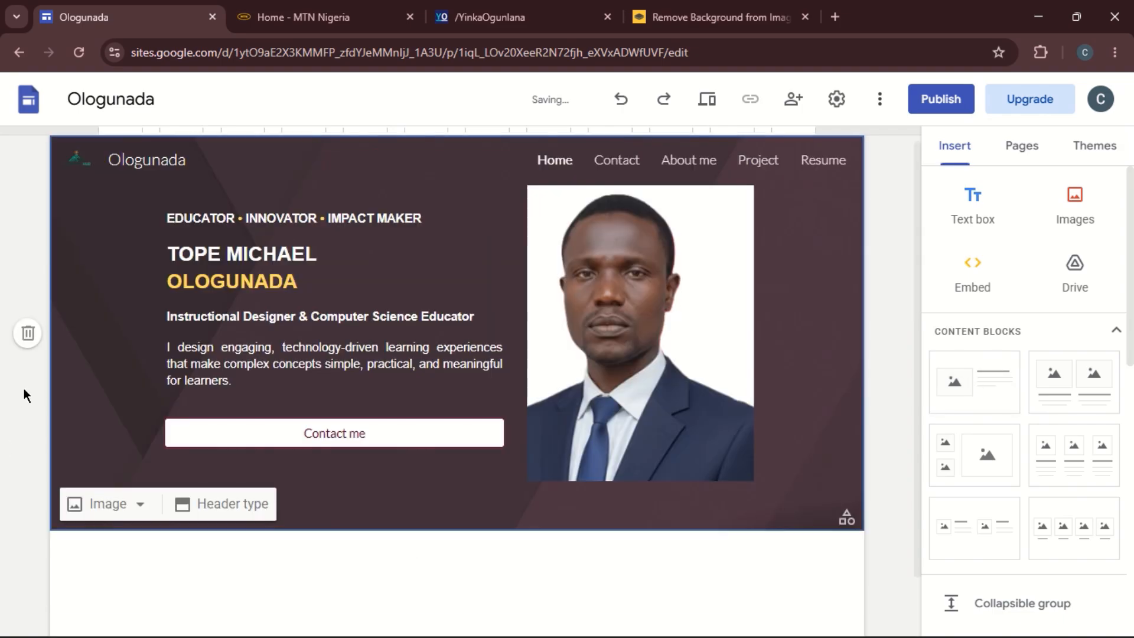
pyautogui.click(977, 393)
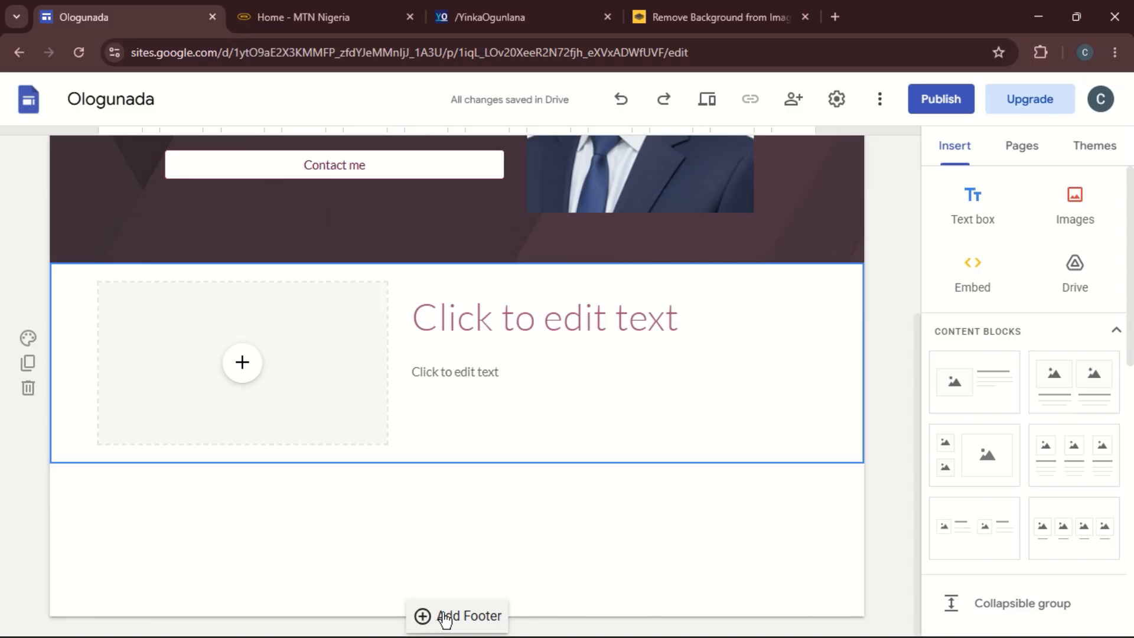
# Add a footer to the site, leave its text empty, and hide it on the Home page.
pyautogui.click(445, 617)
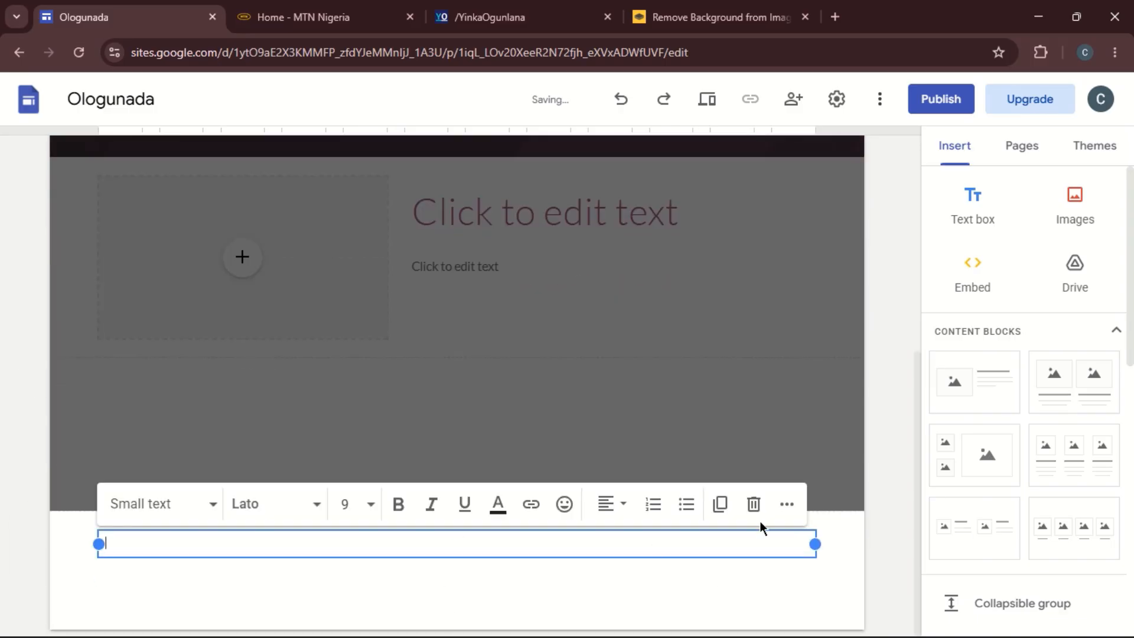
pyautogui.moveTo(917, 416); pyautogui.dragTo(907, 306)
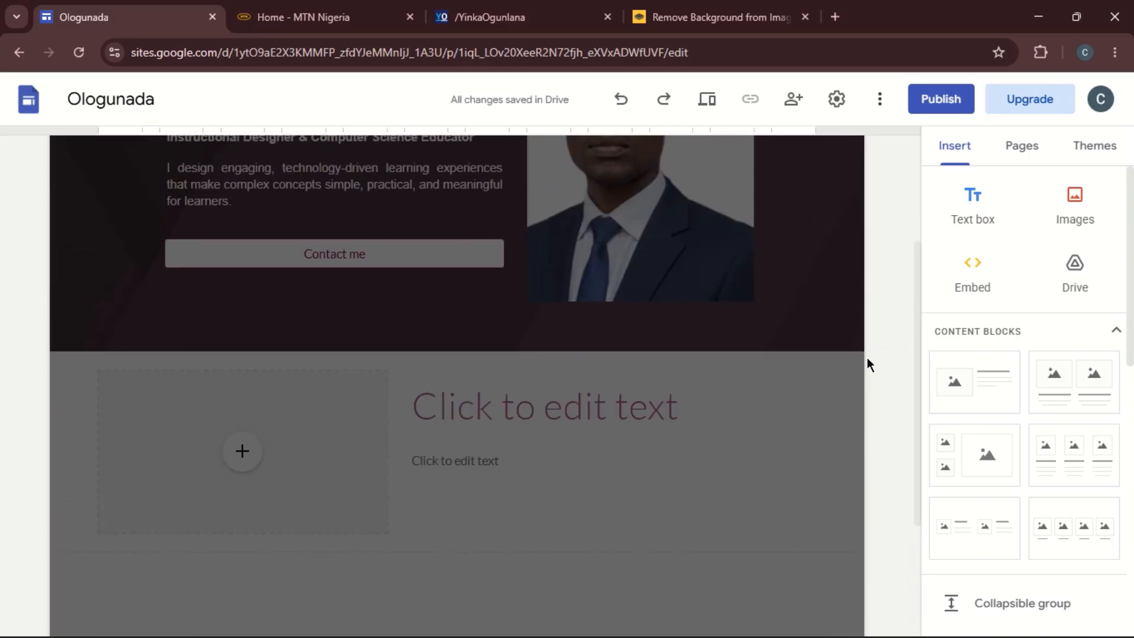
pyautogui.click(696, 444)
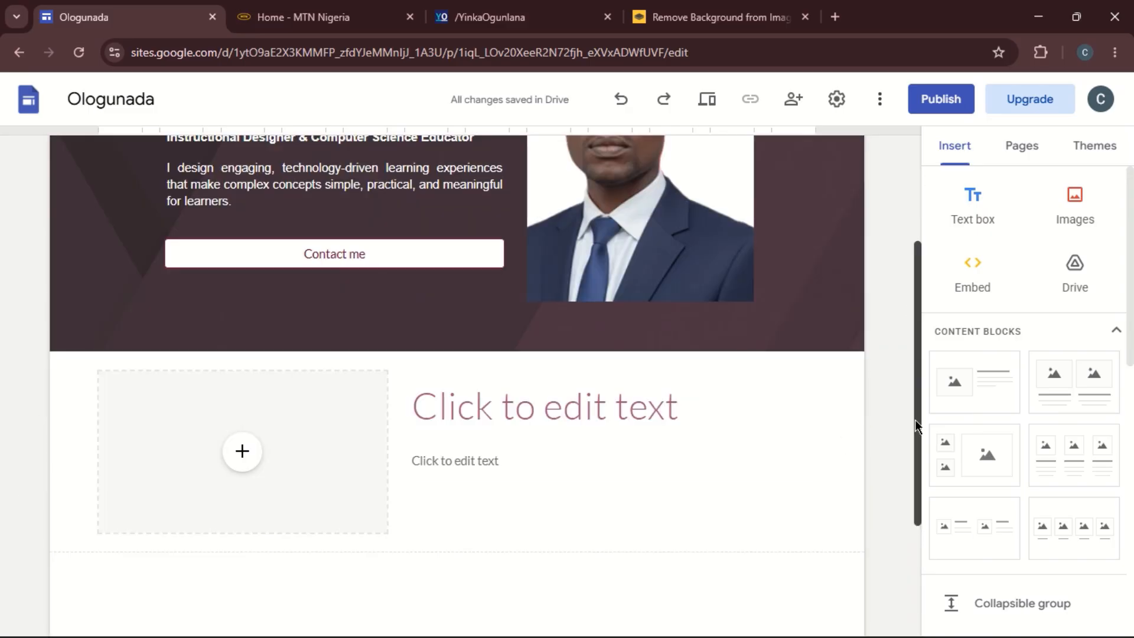
pyautogui.moveTo(916, 419); pyautogui.dragTo(935, 560)
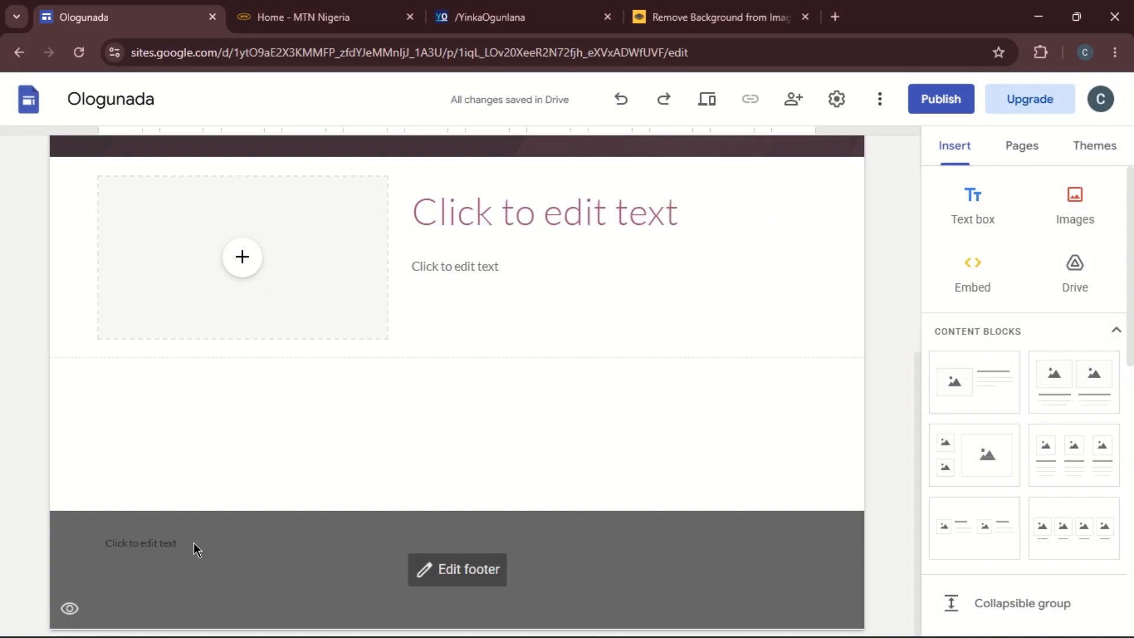
pyautogui.click(70, 608)
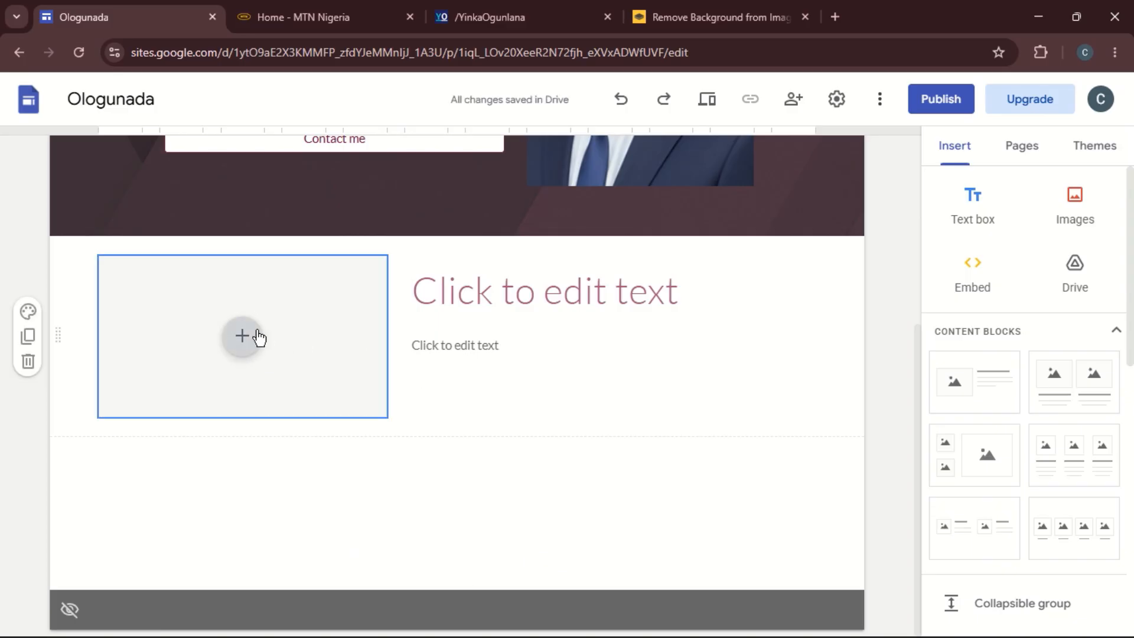
# Set the title of the new content block to "About Me".
pyautogui.click(516, 287)
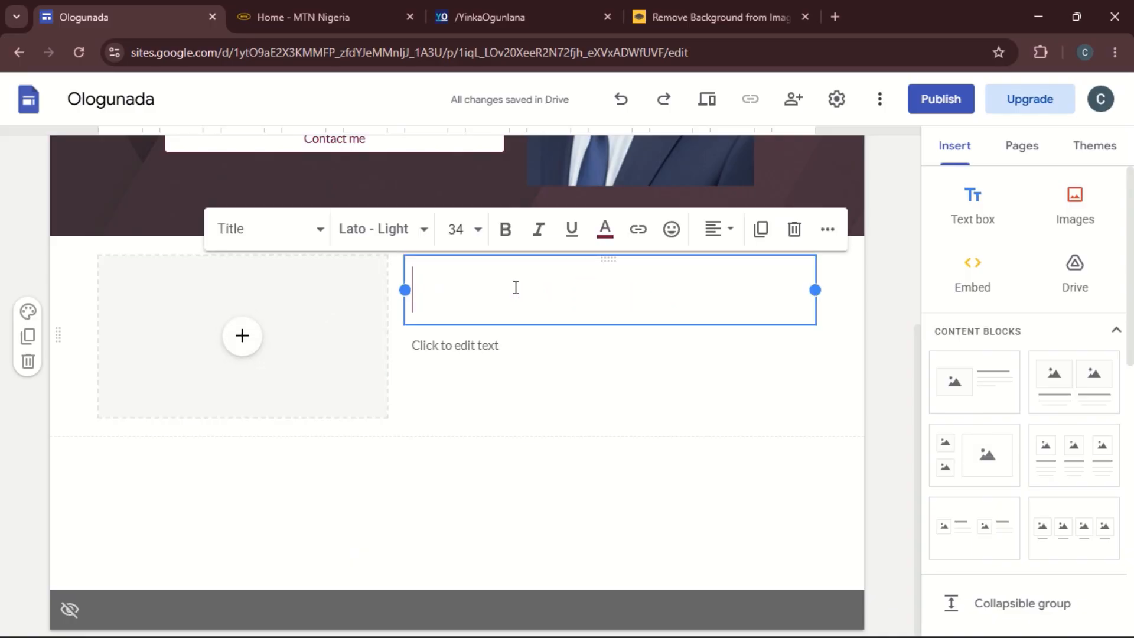
pyautogui.write('A')
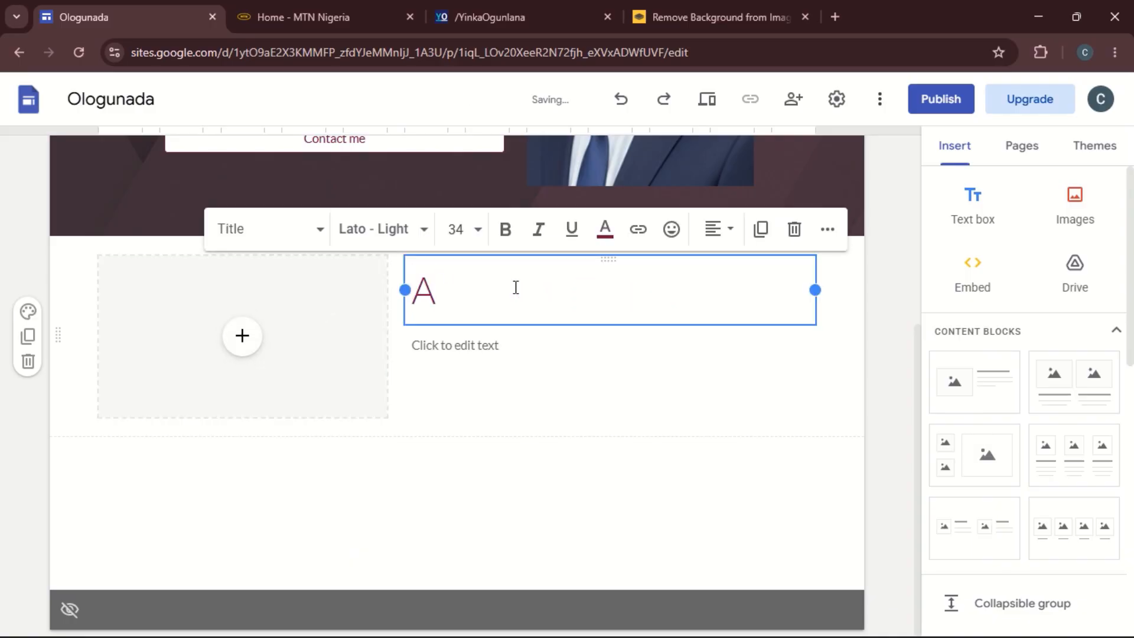
pyautogui.write('bout Me')
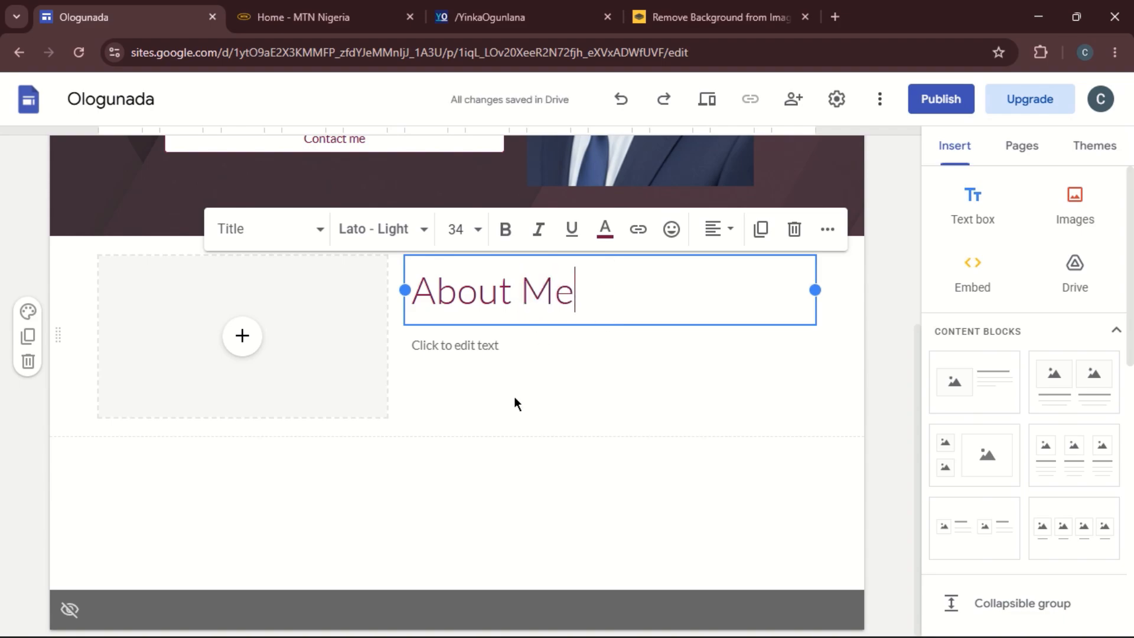
pyautogui.click(539, 489)
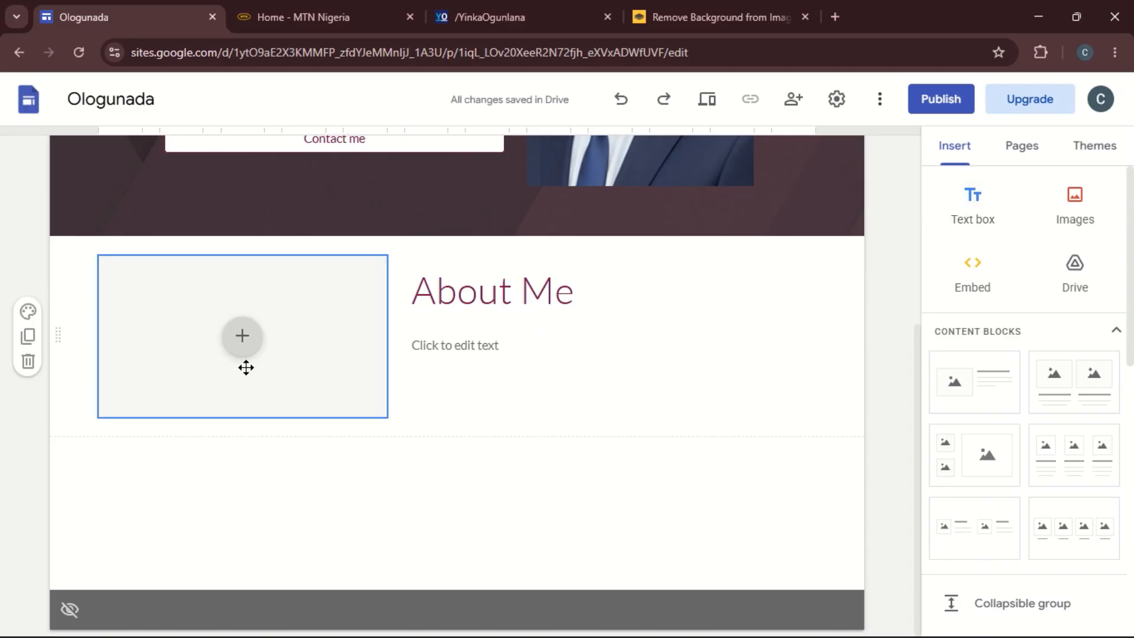
# Upload the yellow-and-blue hoodie profile photo from the Pictures folder into the image placeholder and stretch it taller to show the face.
pyautogui.click(243, 353)
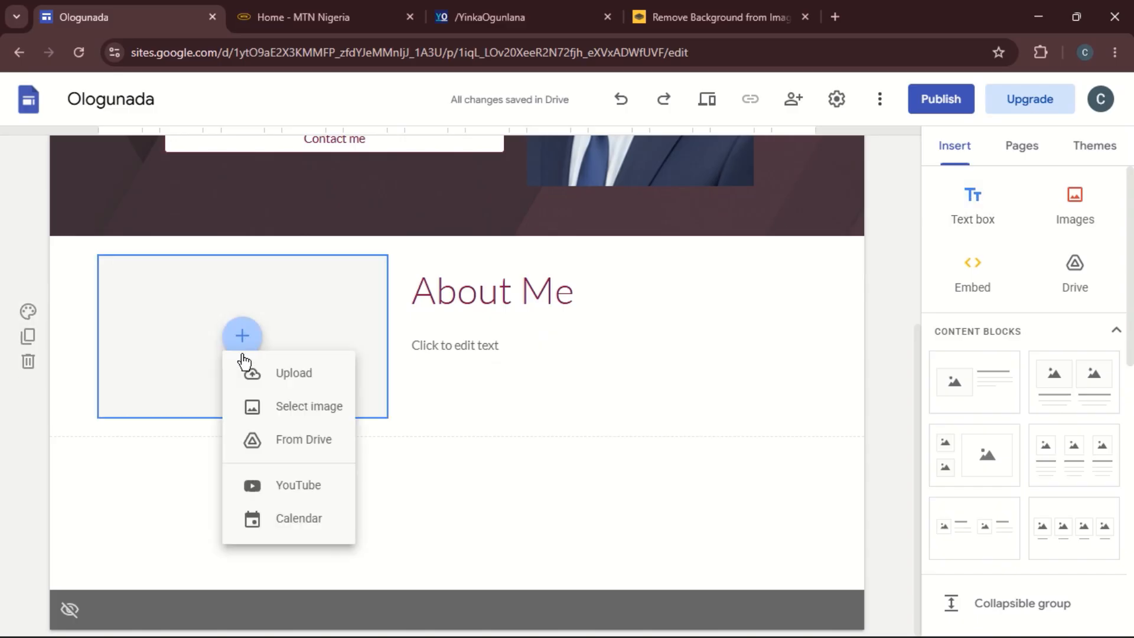
pyautogui.click(274, 390)
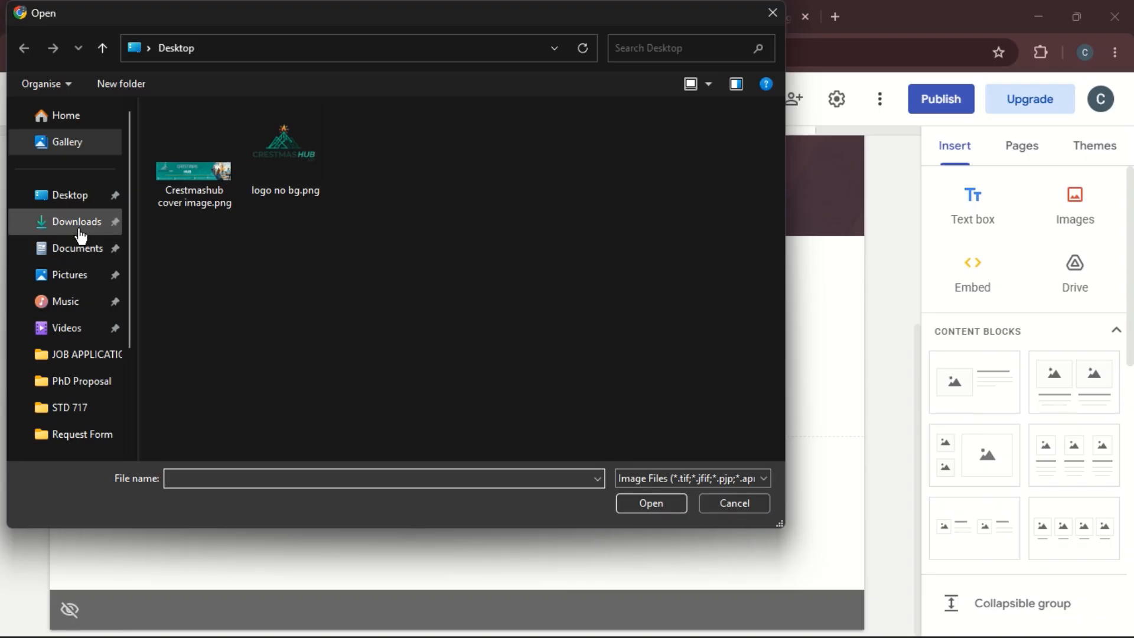
pyautogui.click(76, 285)
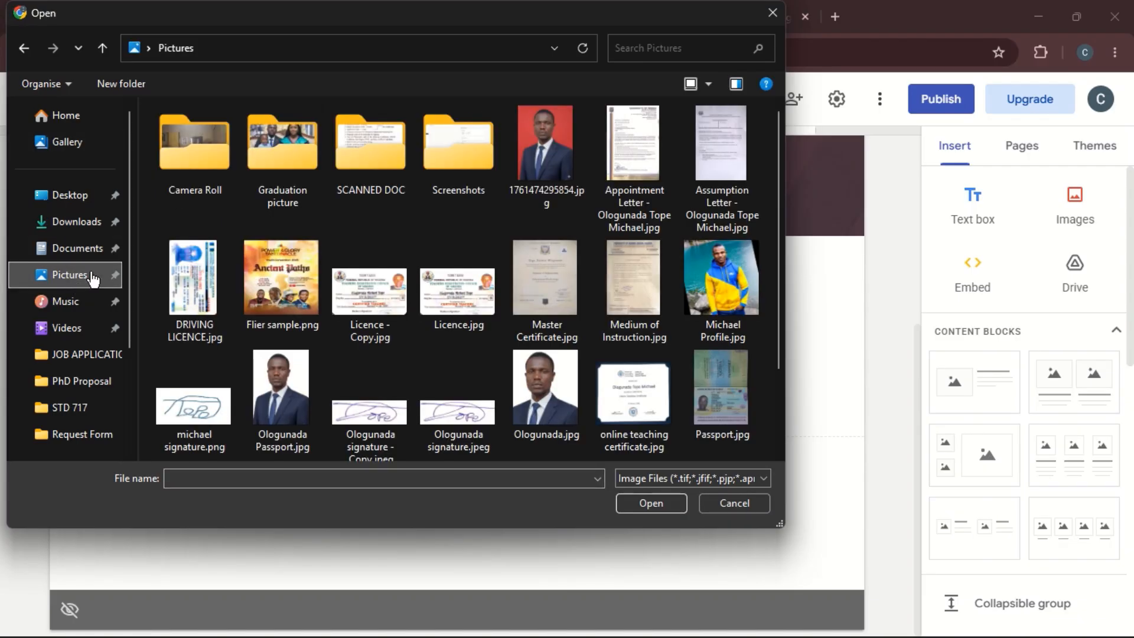
pyautogui.click(730, 283)
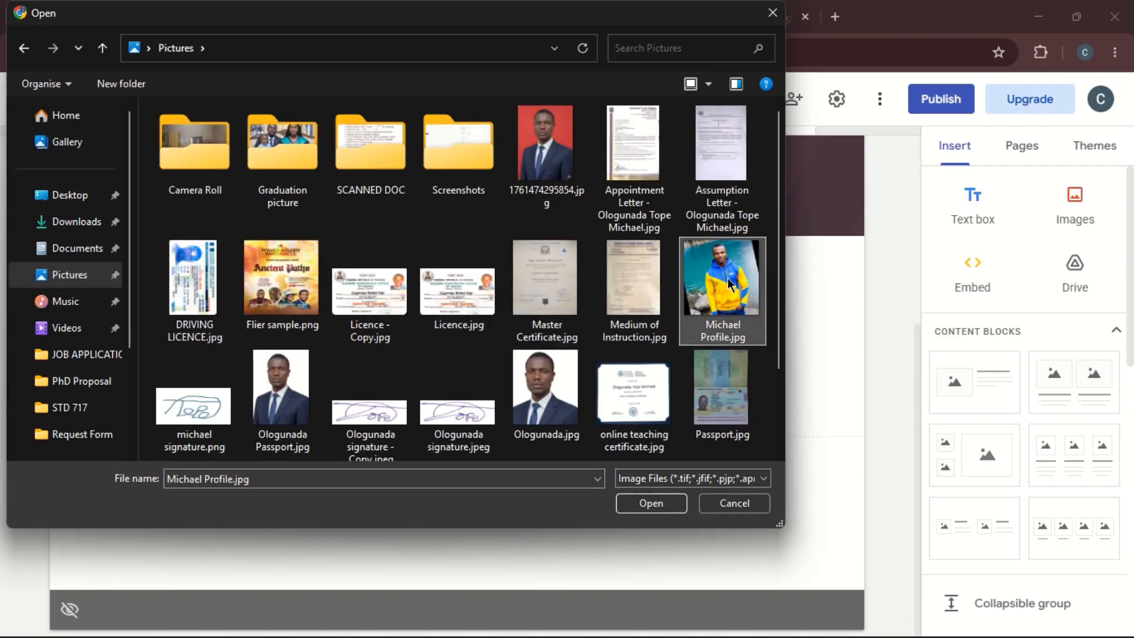
pyautogui.click(652, 503)
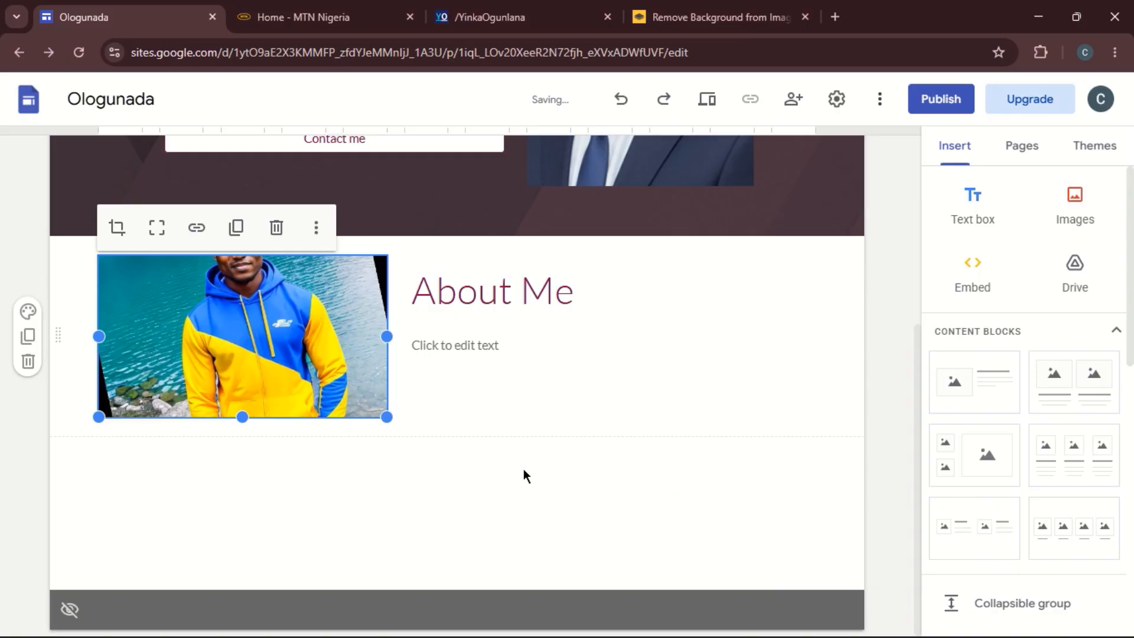
pyautogui.moveTo(245, 416); pyautogui.dragTo(252, 540)
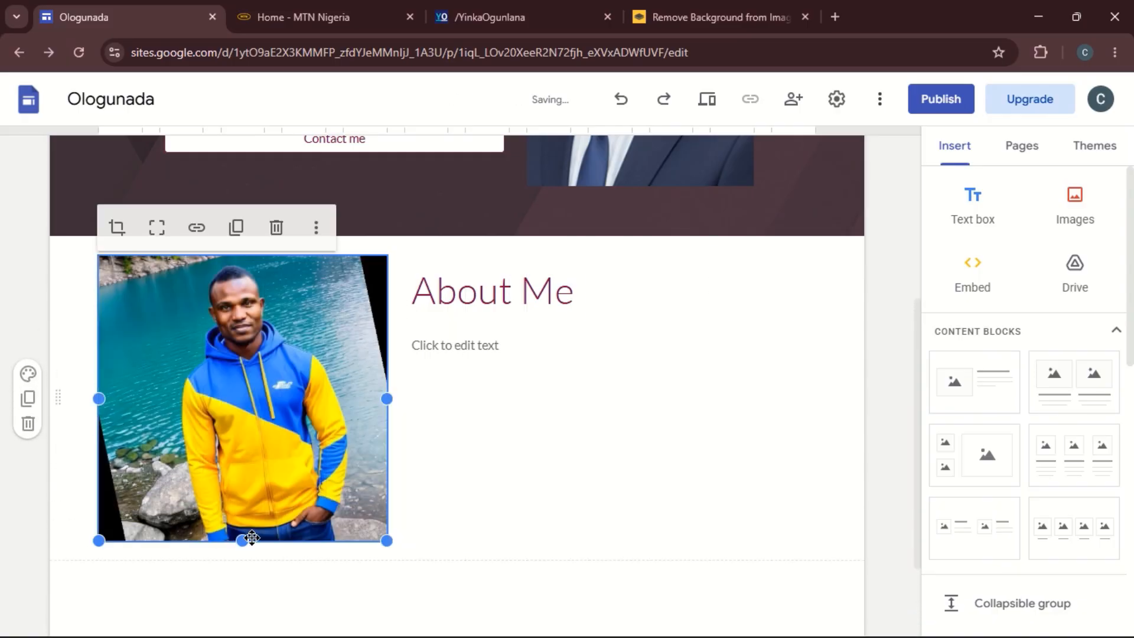
# Enter "Brief a information about" as the body text under the About Me title.
pyautogui.click(466, 353)
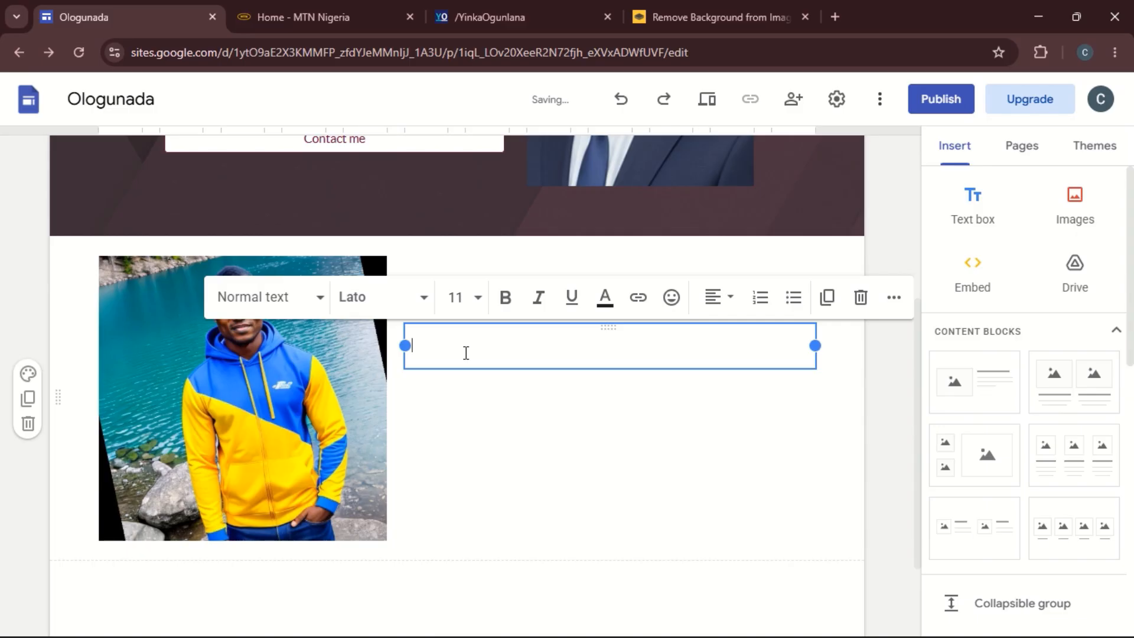
pyautogui.write('Brief a  information about')
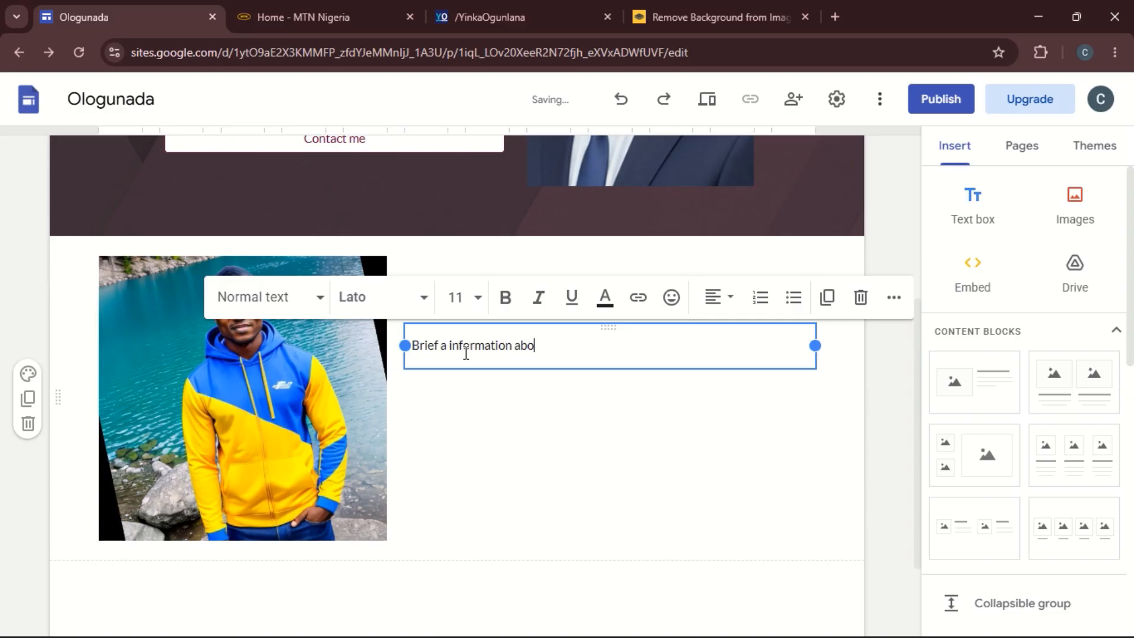
pyautogui.click(597, 485)
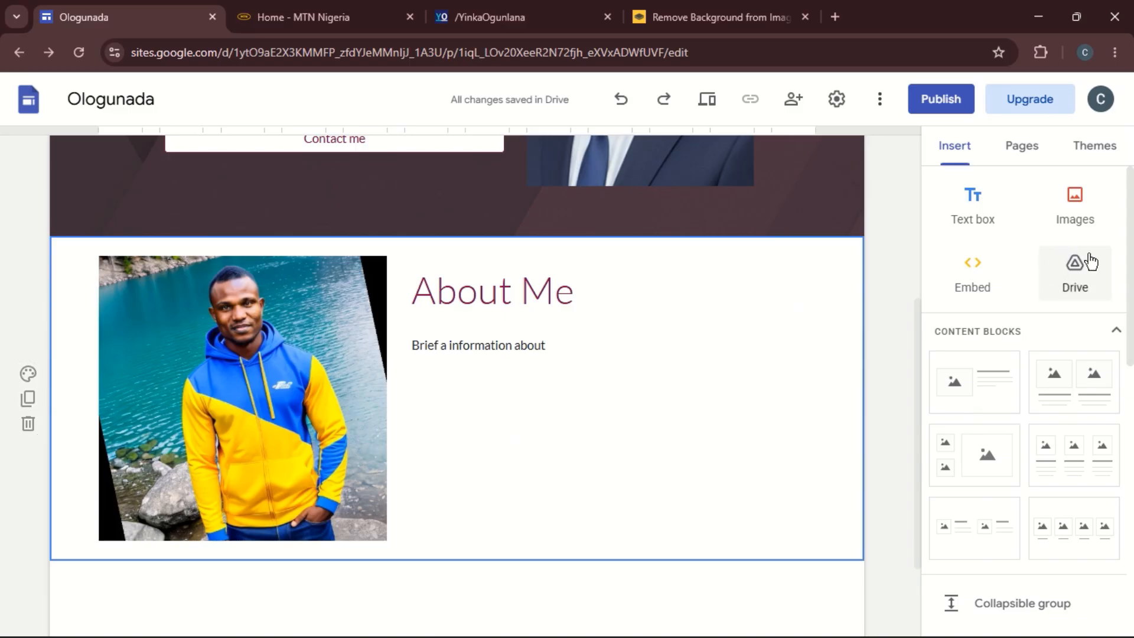
# Insert a button named "Read More" that links to the site's About me page.
pyautogui.scroll(-3, 1130, 258)
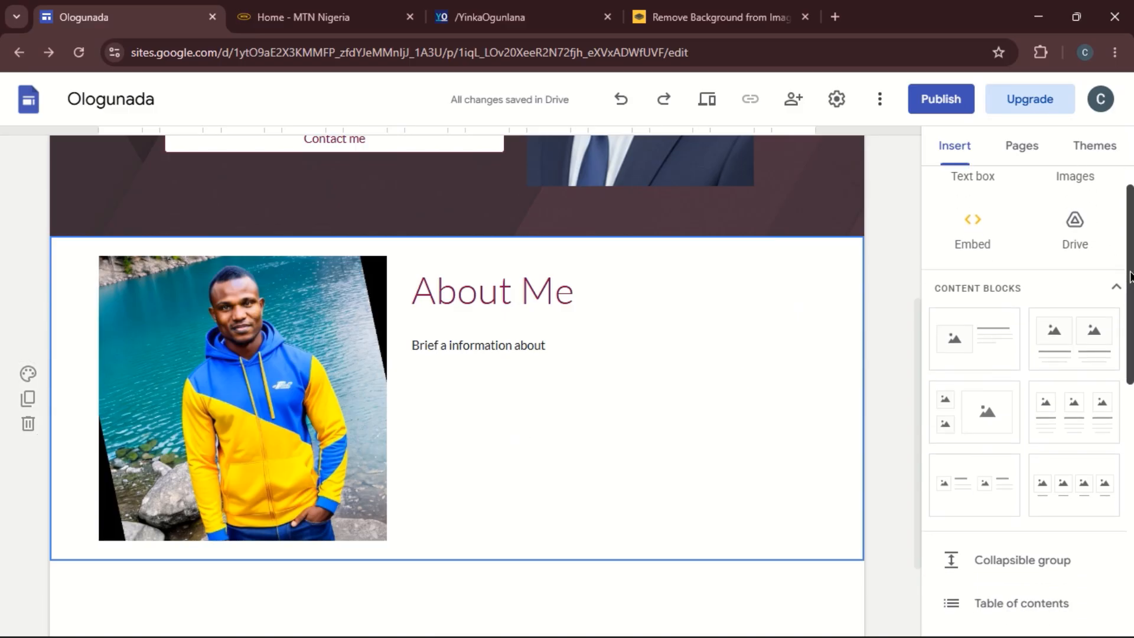
pyautogui.scroll(3, 1112, 242)
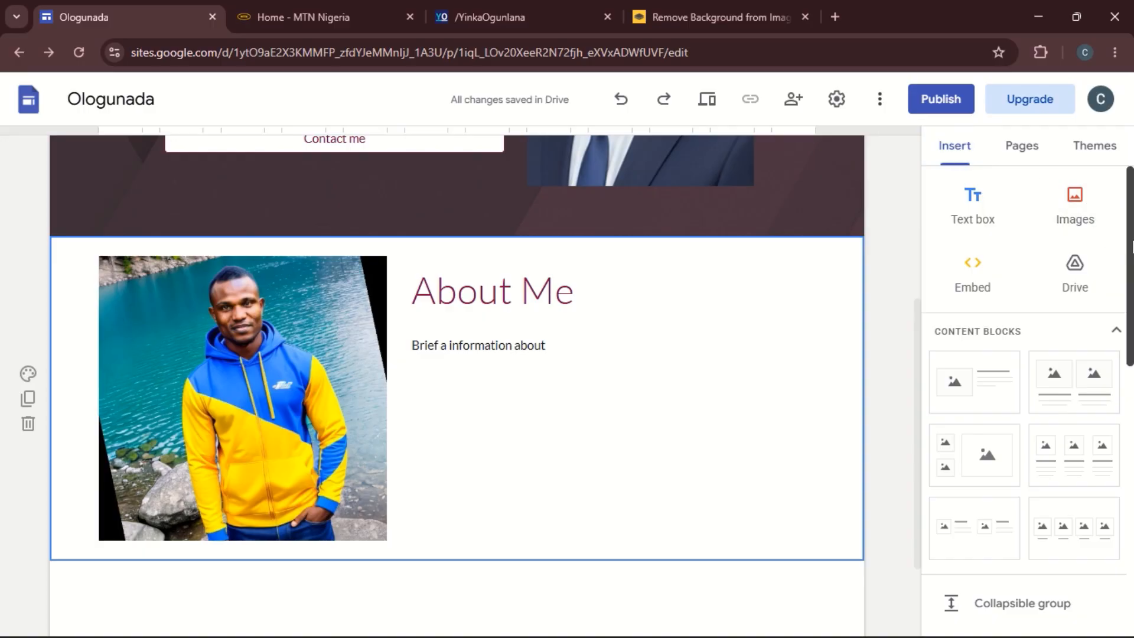
pyautogui.moveTo(1129, 247); pyautogui.dragTo(1130, 417)
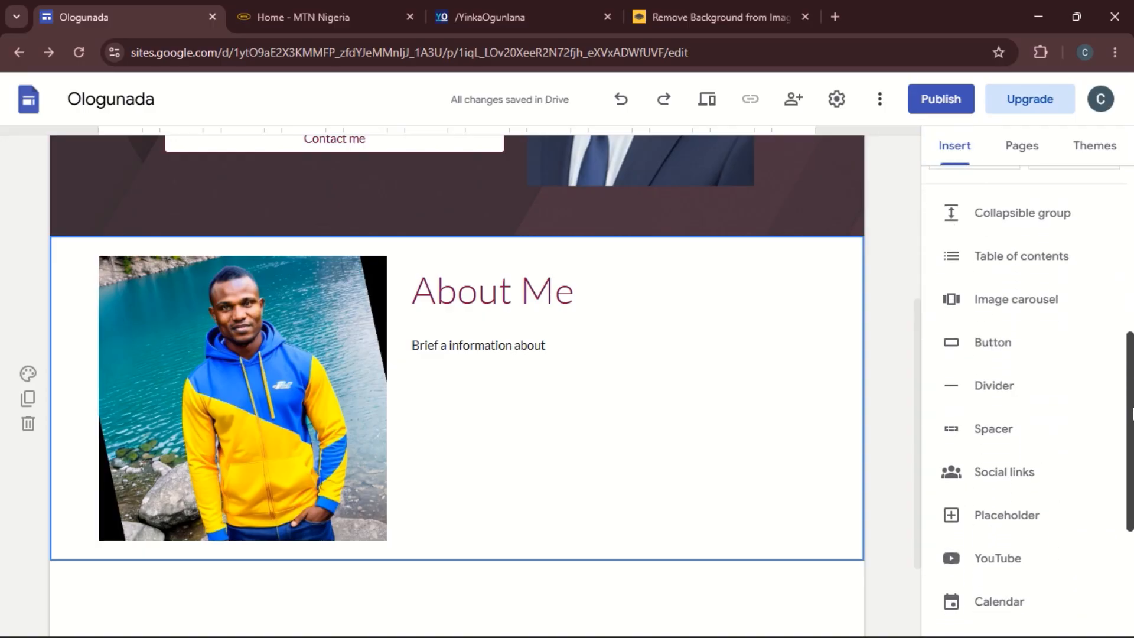
pyautogui.click(989, 342)
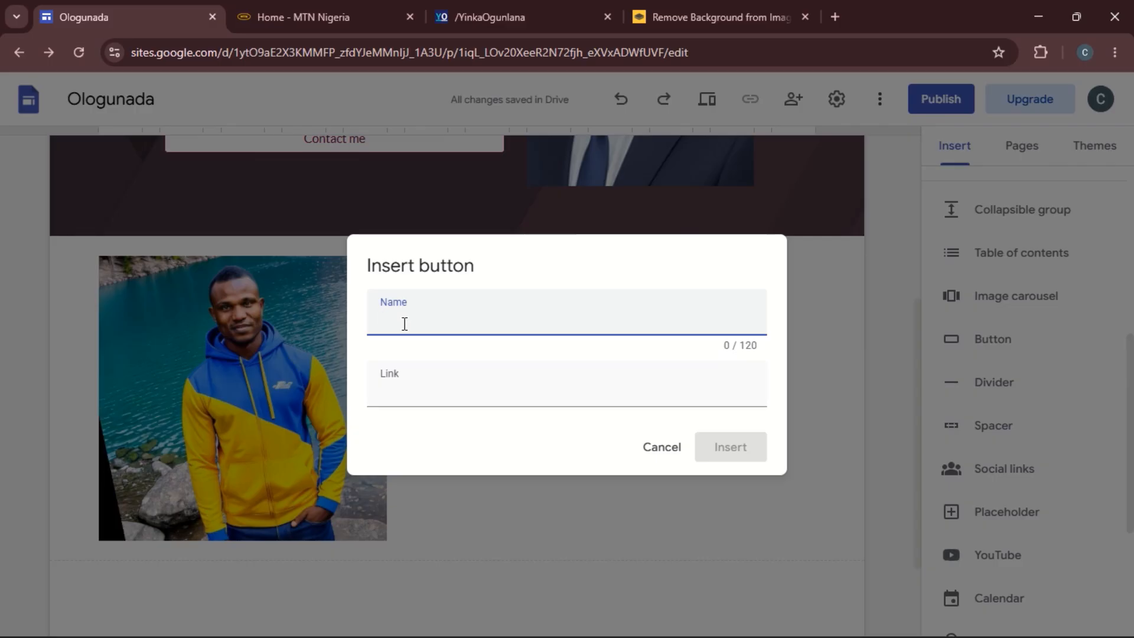
pyautogui.write('Read More')
pyautogui.click(433, 380)
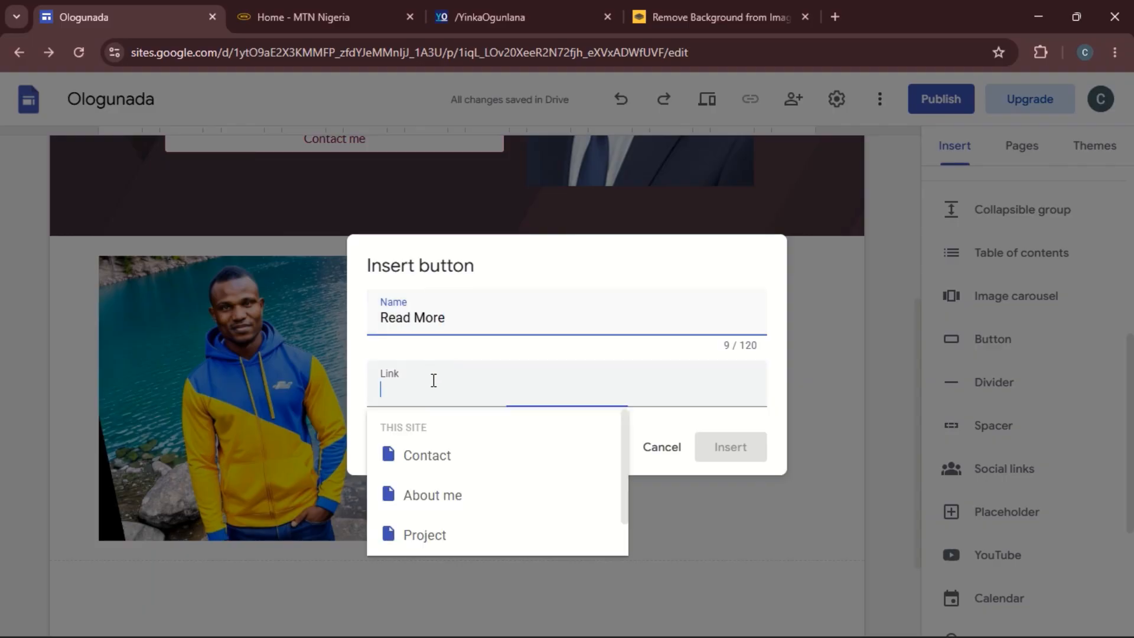
pyautogui.click(443, 499)
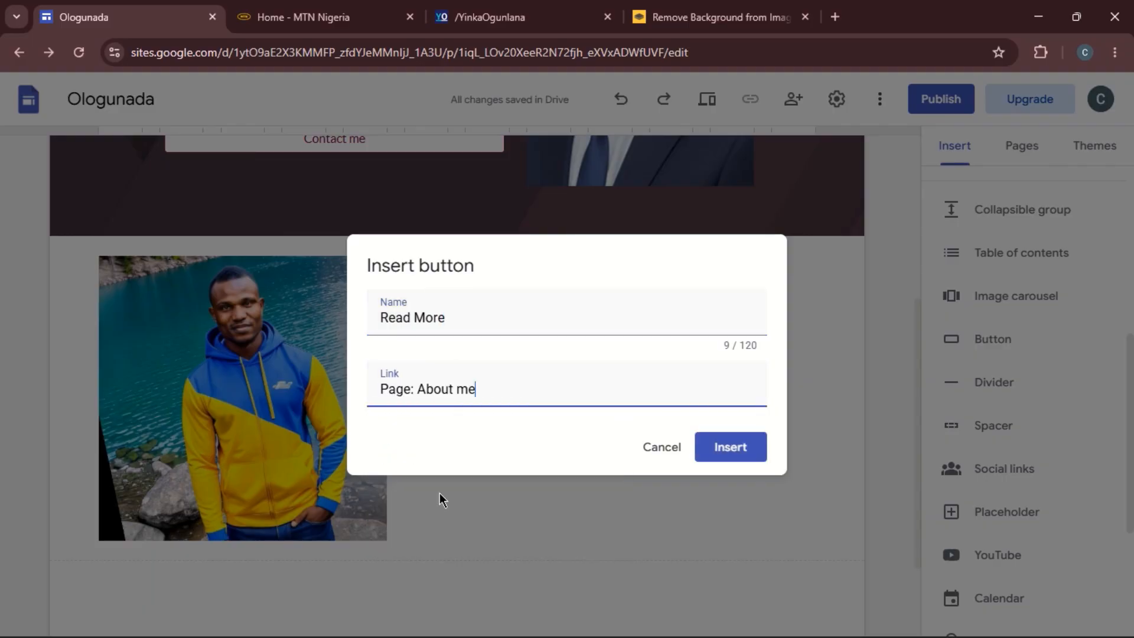
pyautogui.click(732, 459)
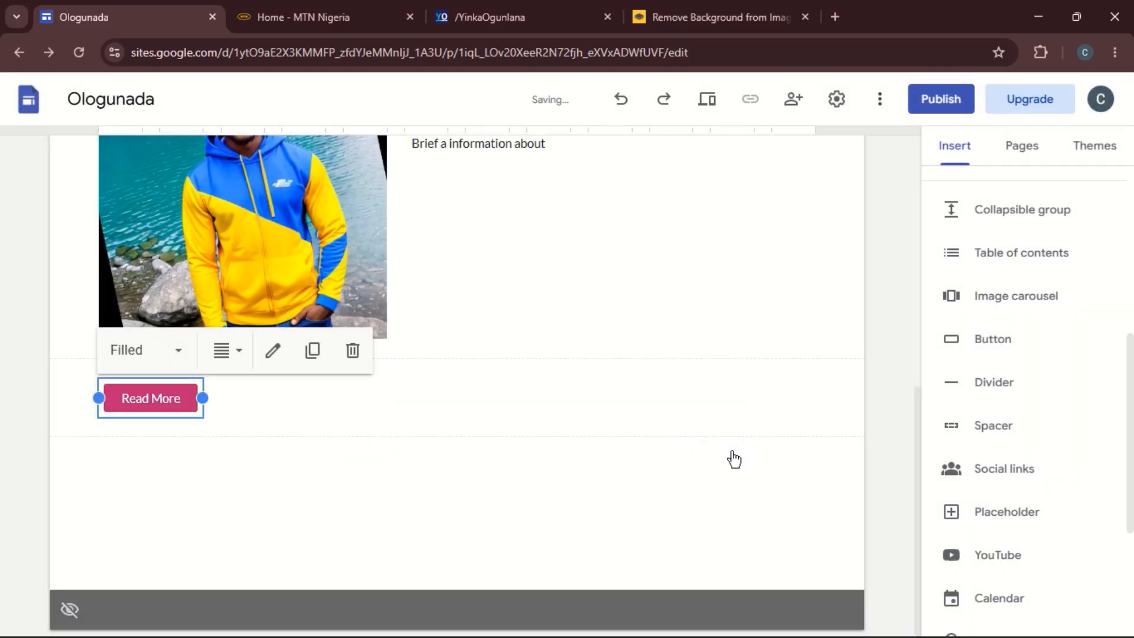
# Move the Read More button directly beneath the body text in the About Me block.
pyautogui.moveTo(168, 402); pyautogui.dragTo(516, 282)
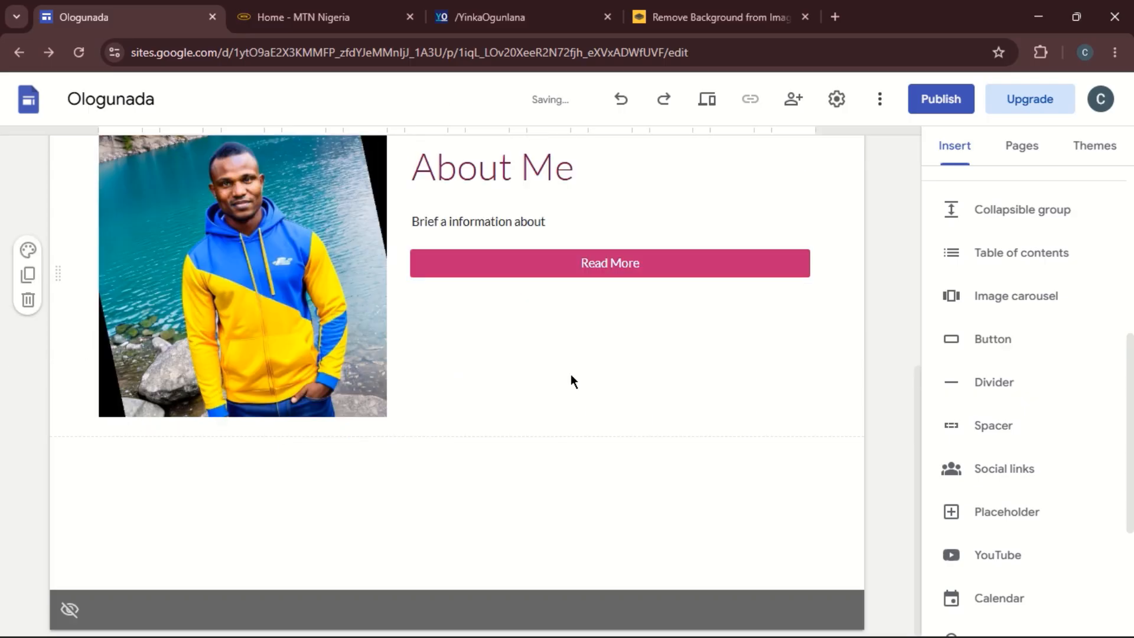
pyautogui.click(587, 221)
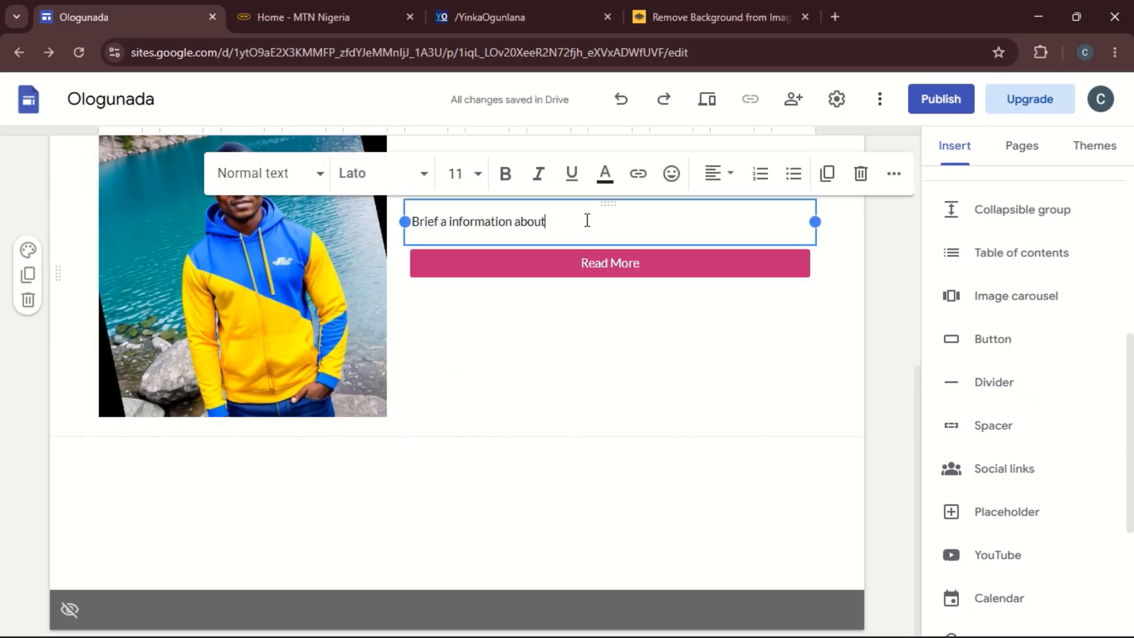
pyautogui.click(674, 261)
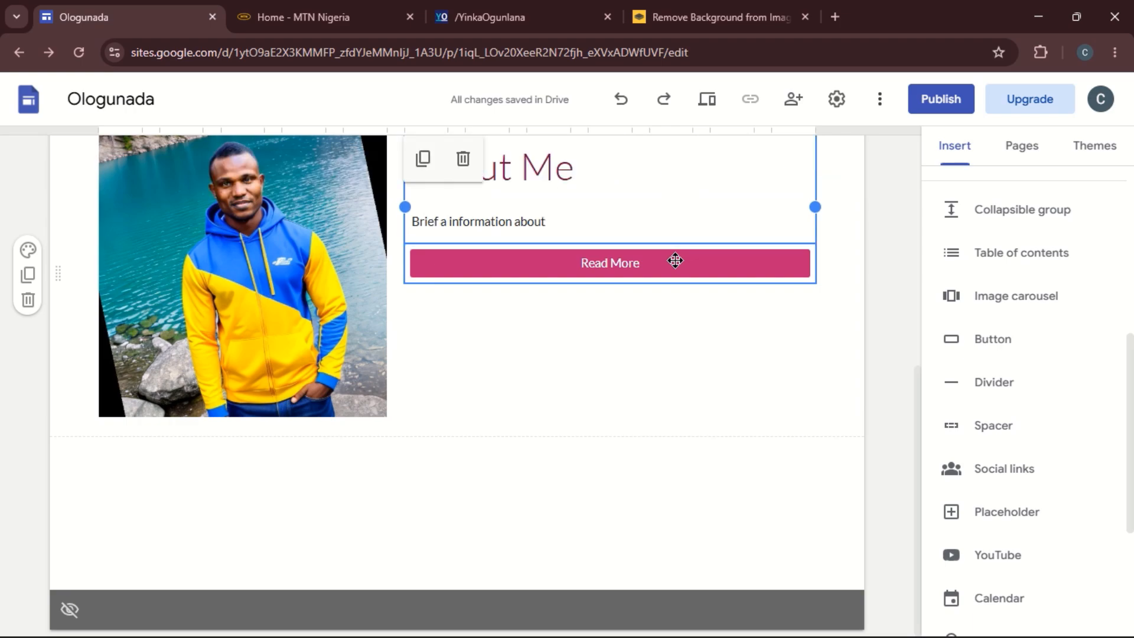
pyautogui.moveTo(675, 261); pyautogui.dragTo(634, 255)
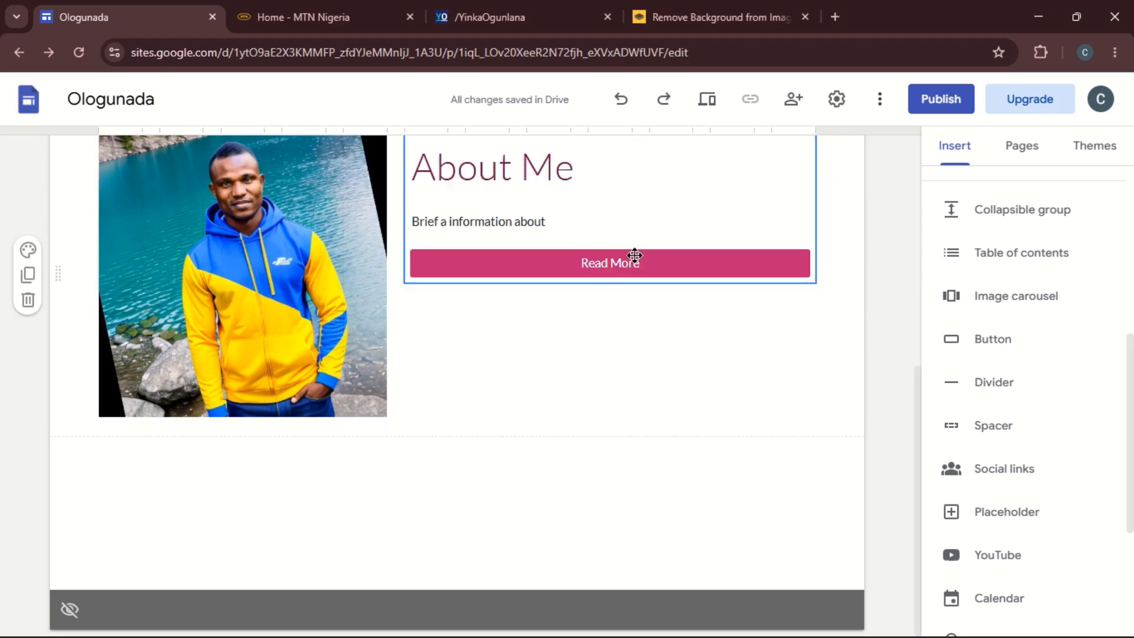
pyautogui.click(646, 385)
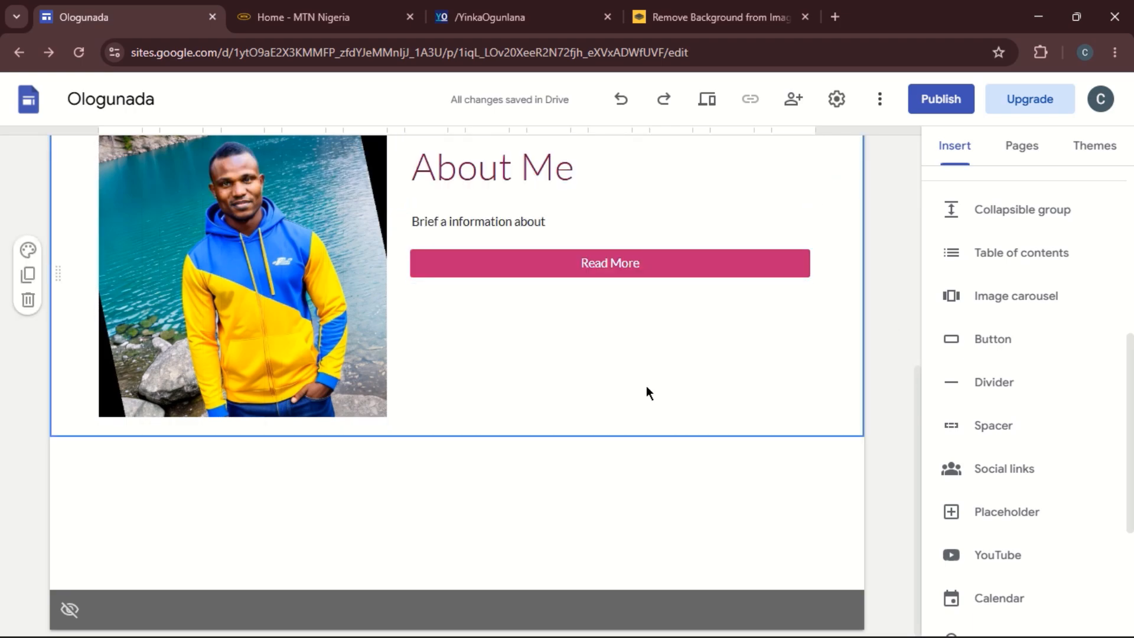
pyautogui.rightClick(585, 236)
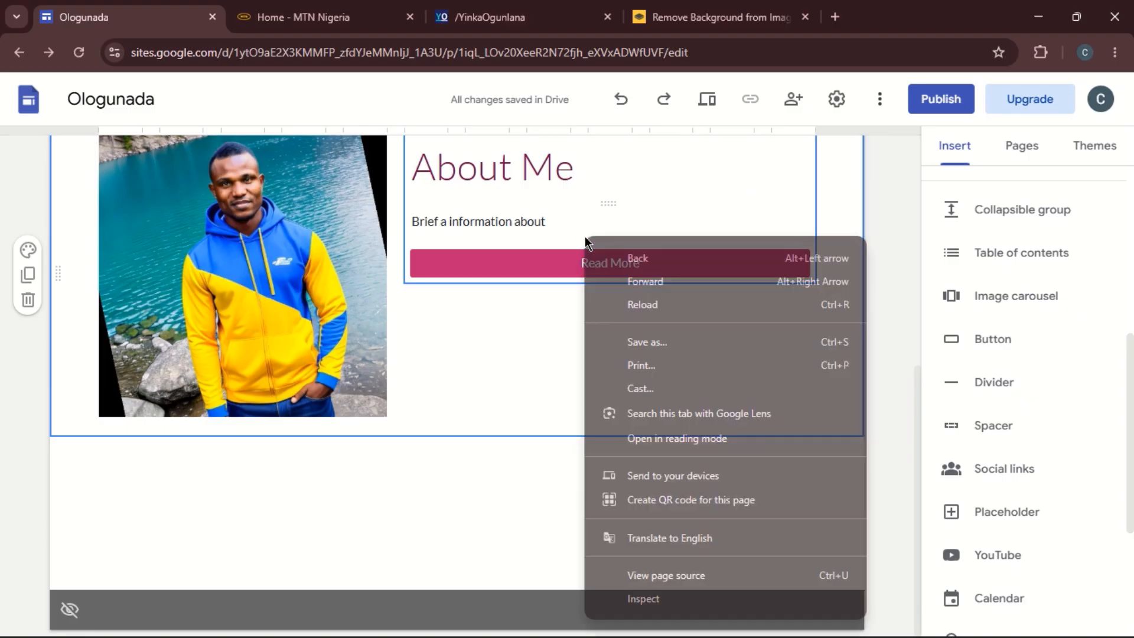
# Extend the About Me body text with "kk" and the filler lines "kdkkakkkdjjjd", "kkdkakkkkd", "kdkdkkka;;d", "kkjdkkkdkd" and "kkdkkkd".
pyautogui.click(554, 219)
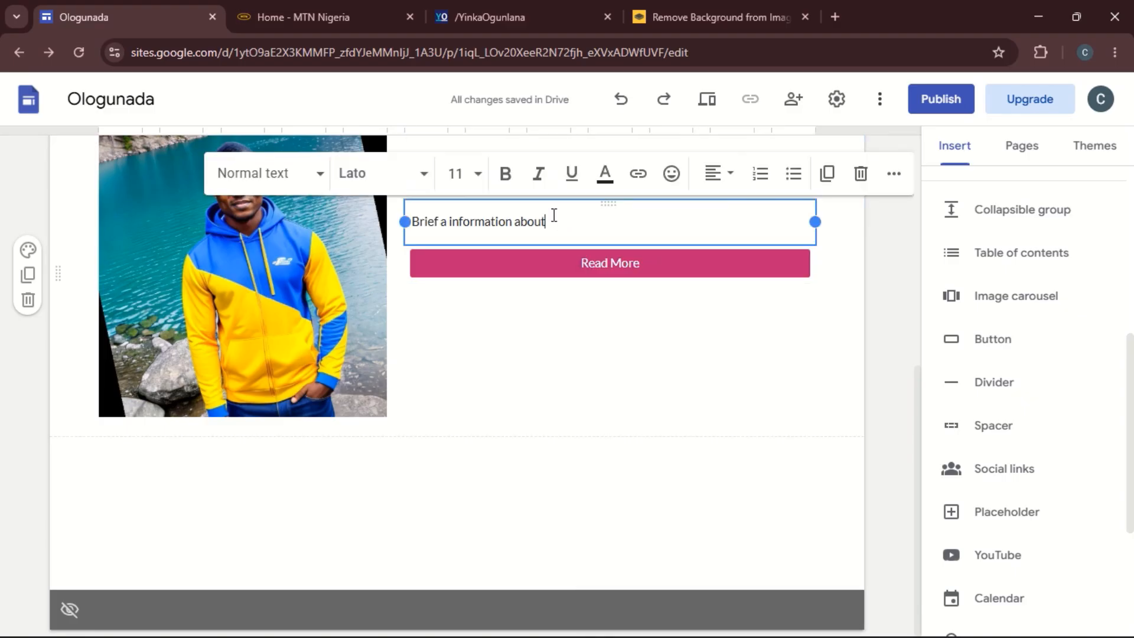
pyautogui.write('kk')
pyautogui.press('Return')
pyautogui.write('kdkkakk')
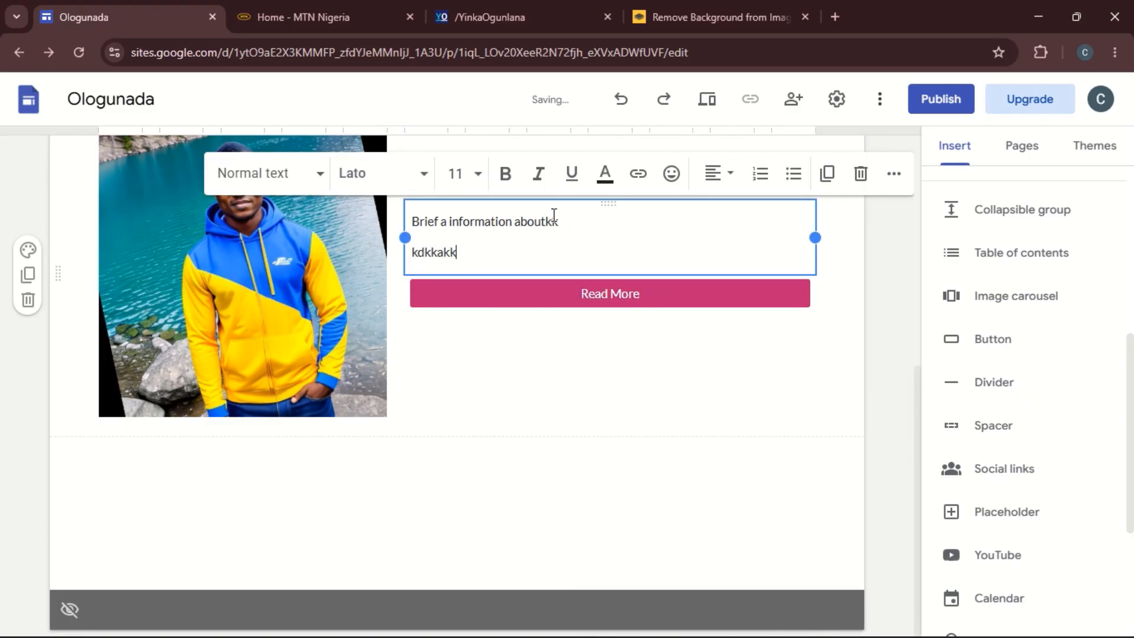
pyautogui.write('kdjjjd')
pyautogui.press('Return')
pyautogui.write('kkdkakkkk')
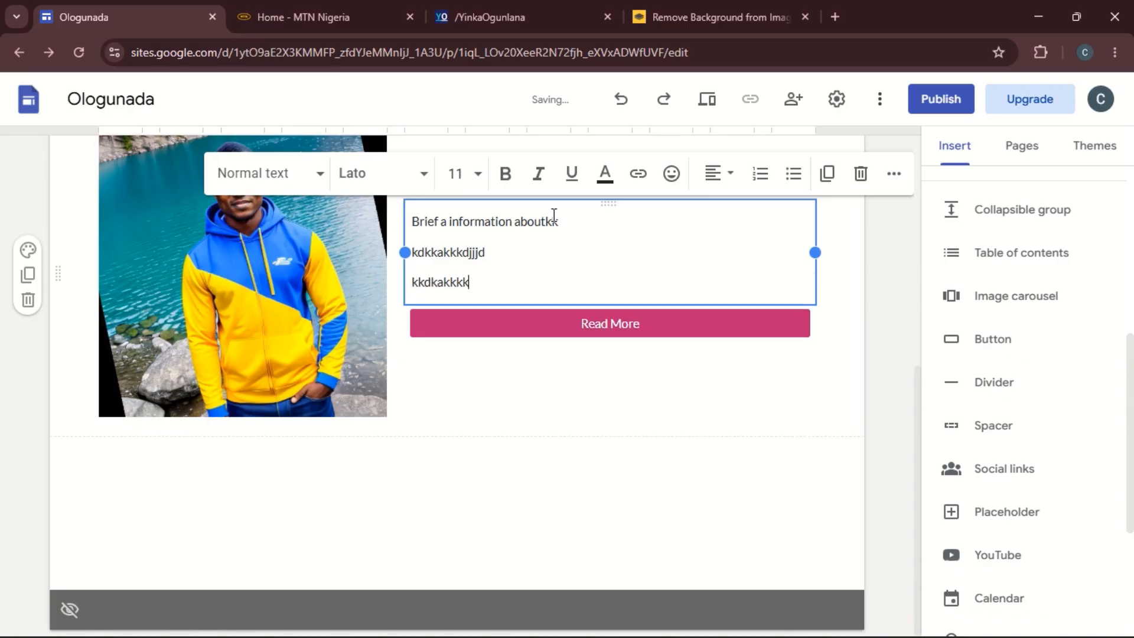
pyautogui.write('d')
pyautogui.press('Return')
pyautogui.write('kdkdkkka;;d')
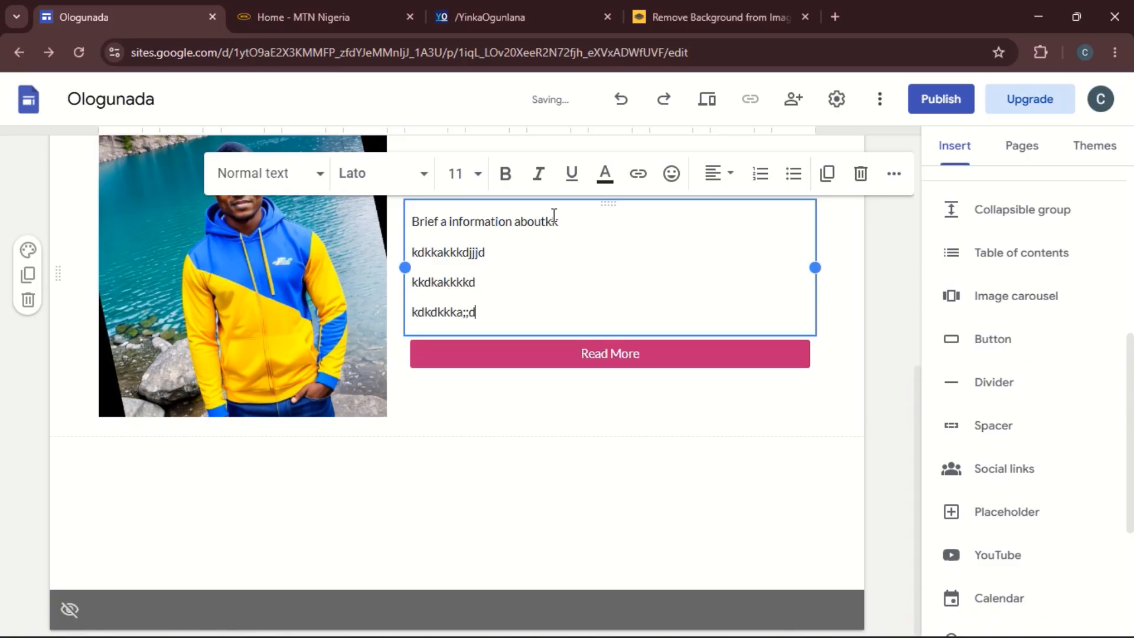
pyautogui.press('Return')
pyautogui.press('Return')
pyautogui.write('kdkdkkka;;d ')
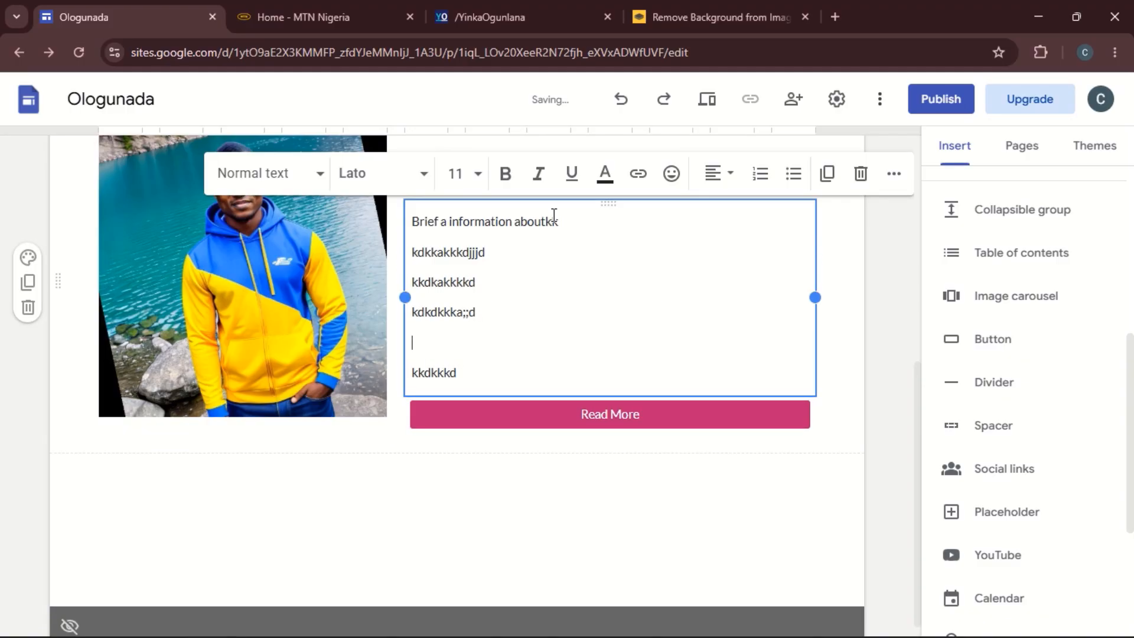
pyautogui.write('kkjdkkkdkd')
pyautogui.click(438, 524)
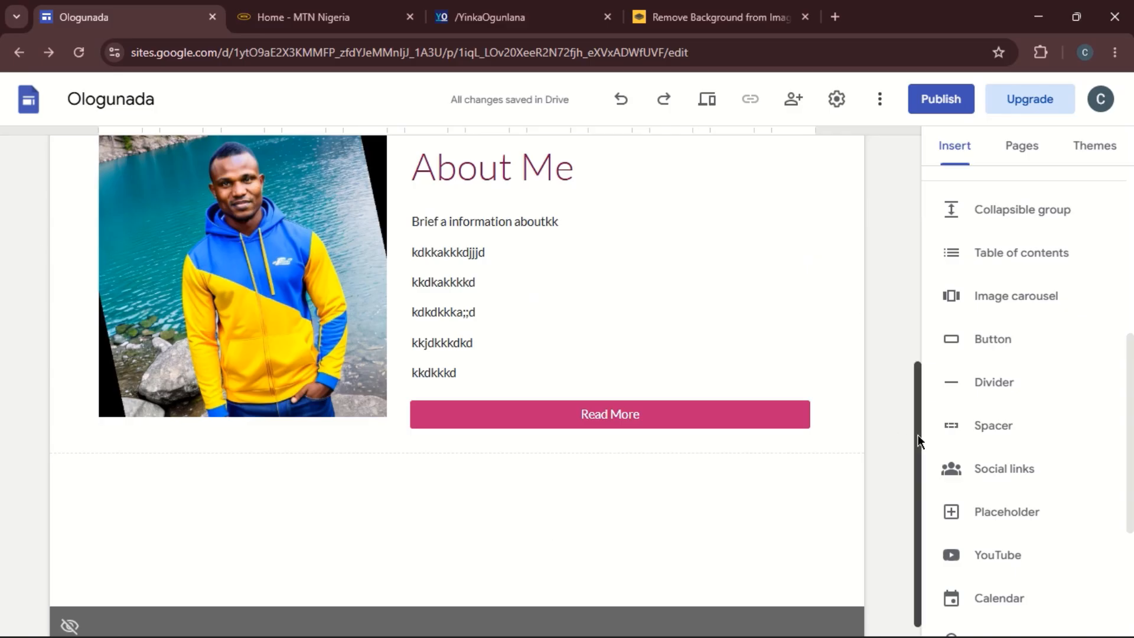
# Insert a divider below the About Me section.
pyautogui.moveTo(919, 438)
pyautogui.mouseDown()
pyautogui.moveTo(923, 307)
pyautogui.moveTo(937, 434)
pyautogui.moveTo(924, 476)
pyautogui.moveTo(919, 437)
pyautogui.mouseUp()
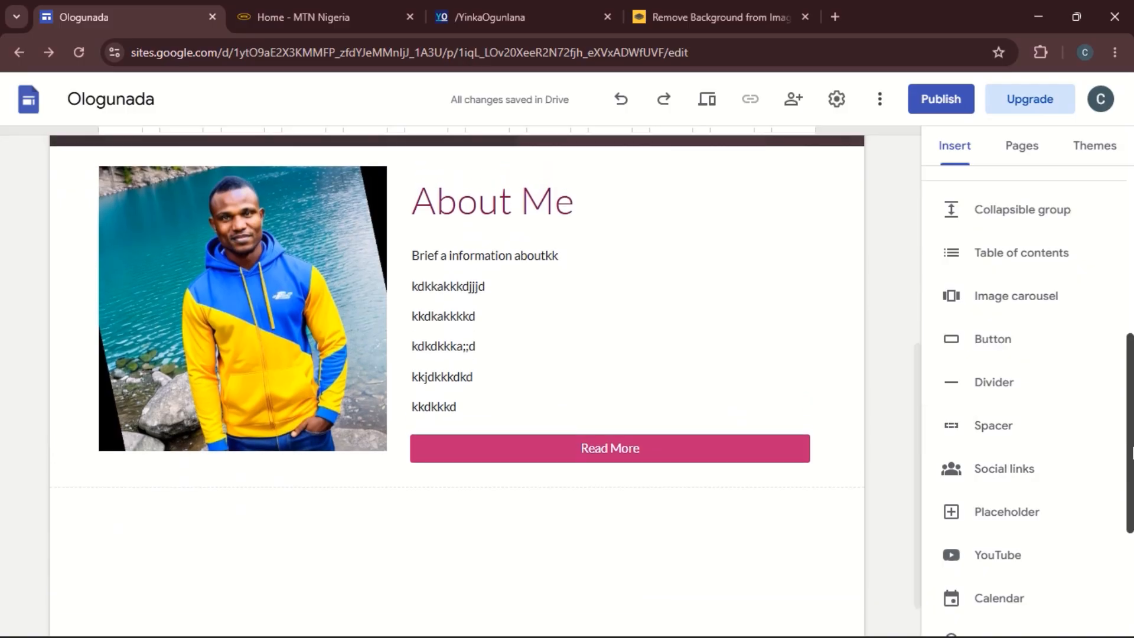
pyautogui.moveTo(1132, 452); pyautogui.dragTo(1131, 351)
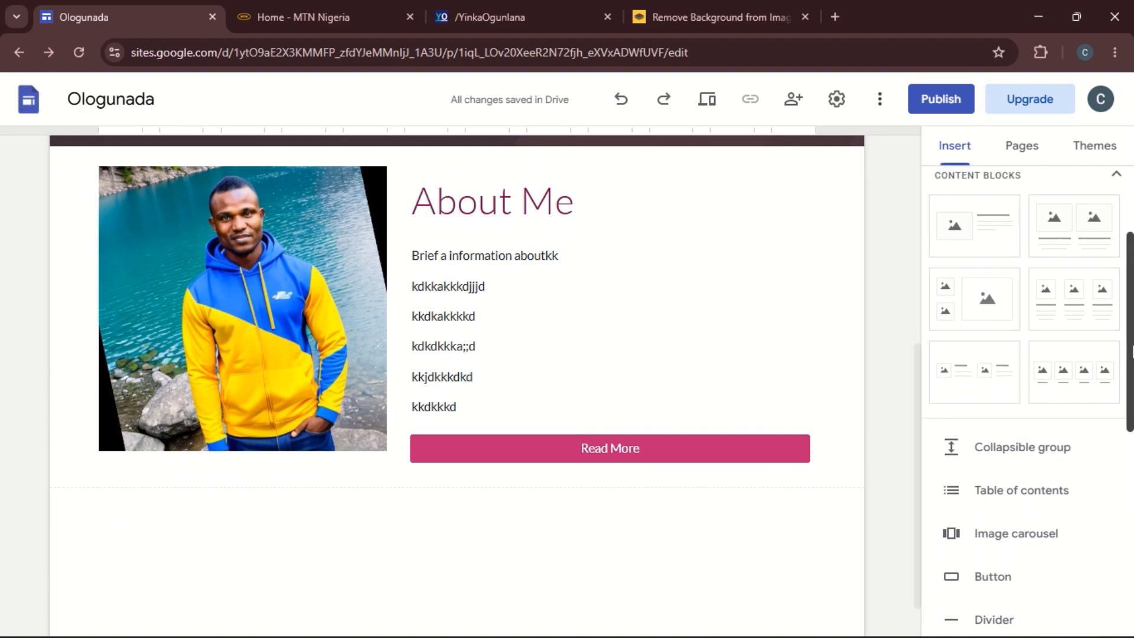
pyautogui.moveTo(1132, 352); pyautogui.dragTo(1132, 283)
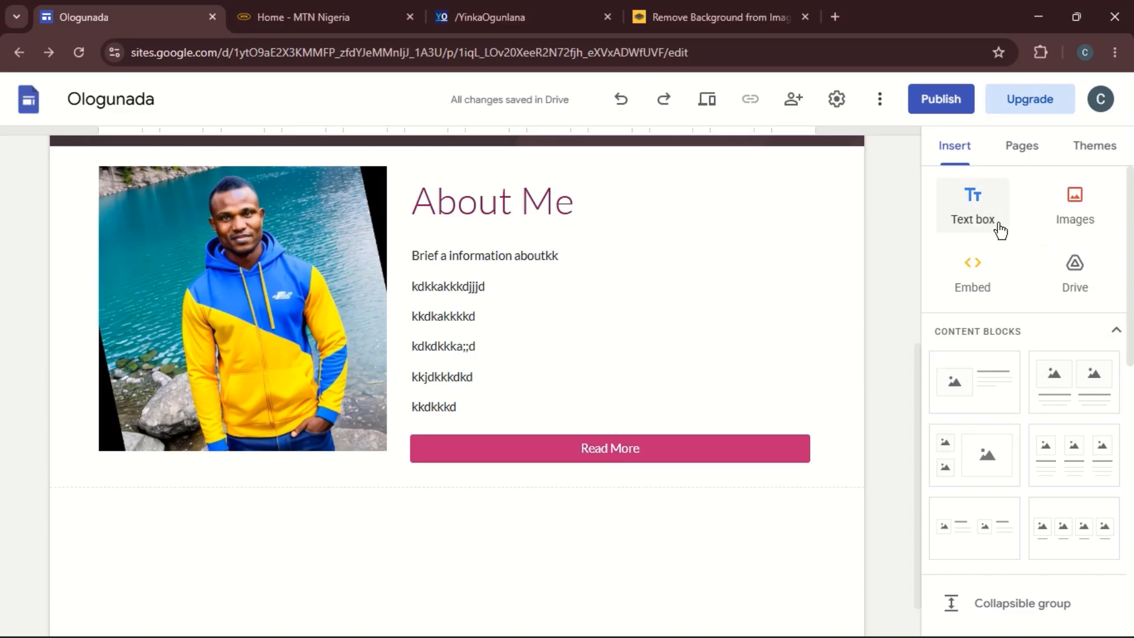
pyautogui.scroll(-1, 1131, 372)
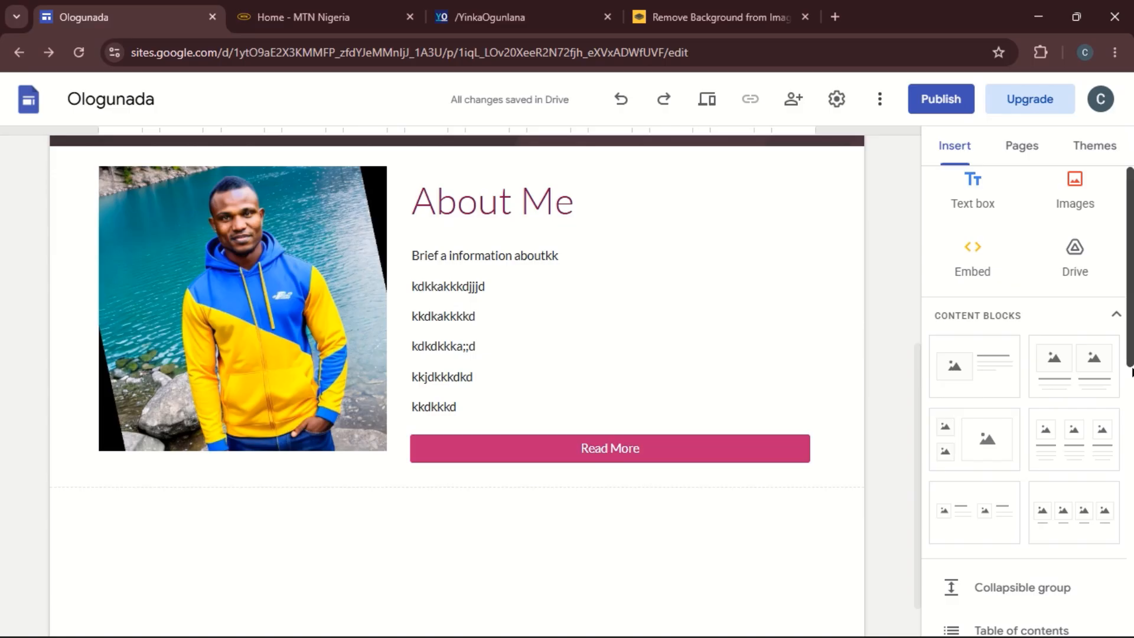
pyautogui.moveTo(1131, 372); pyautogui.dragTo(1130, 492)
pyautogui.click(996, 463)
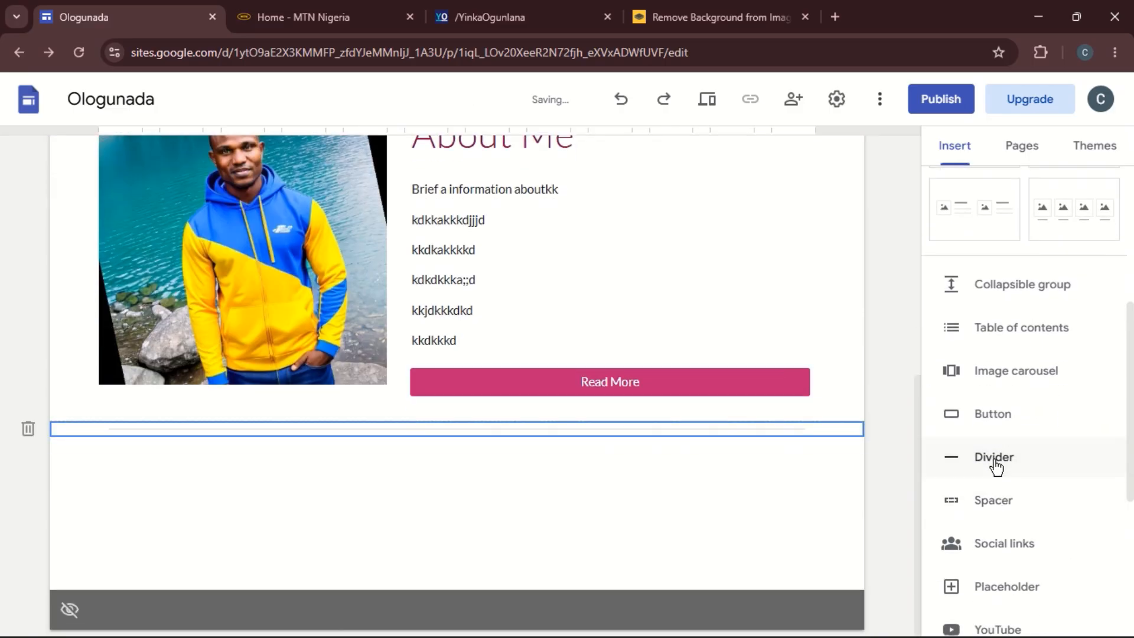
pyautogui.click(544, 494)
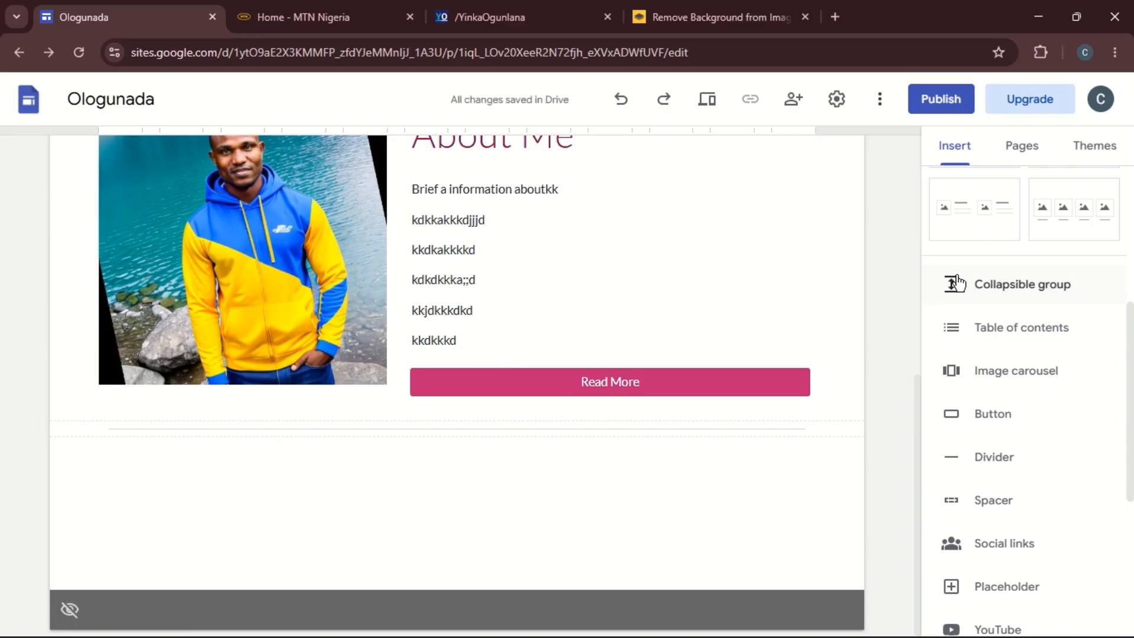
pyautogui.scroll(3, 1131, 359)
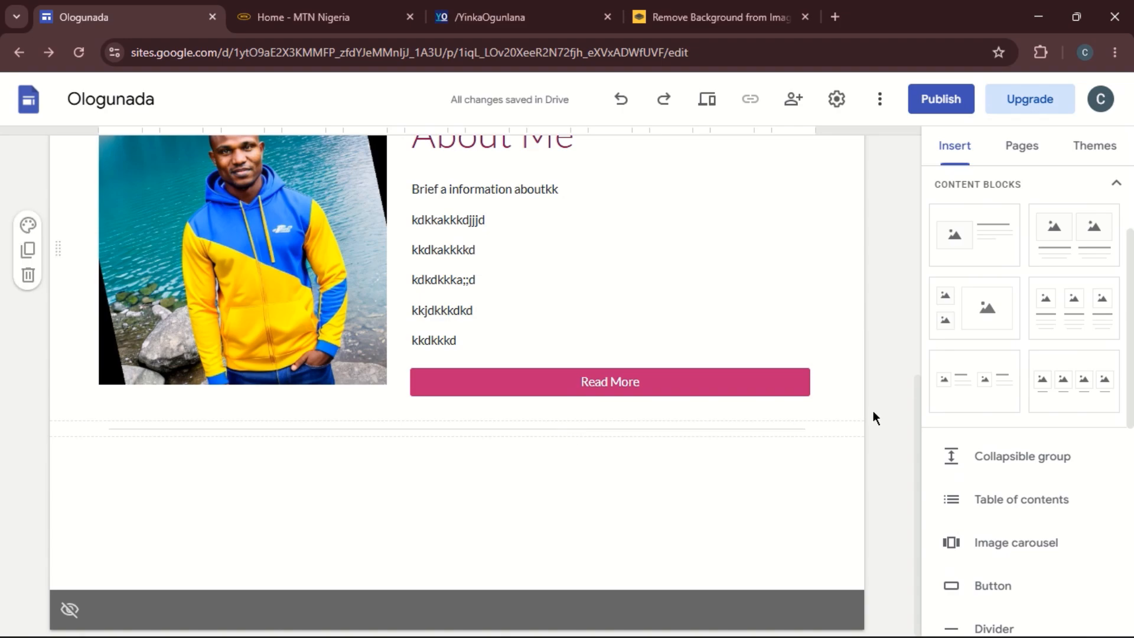
pyautogui.moveTo(1132, 366); pyautogui.dragTo(1132, 298)
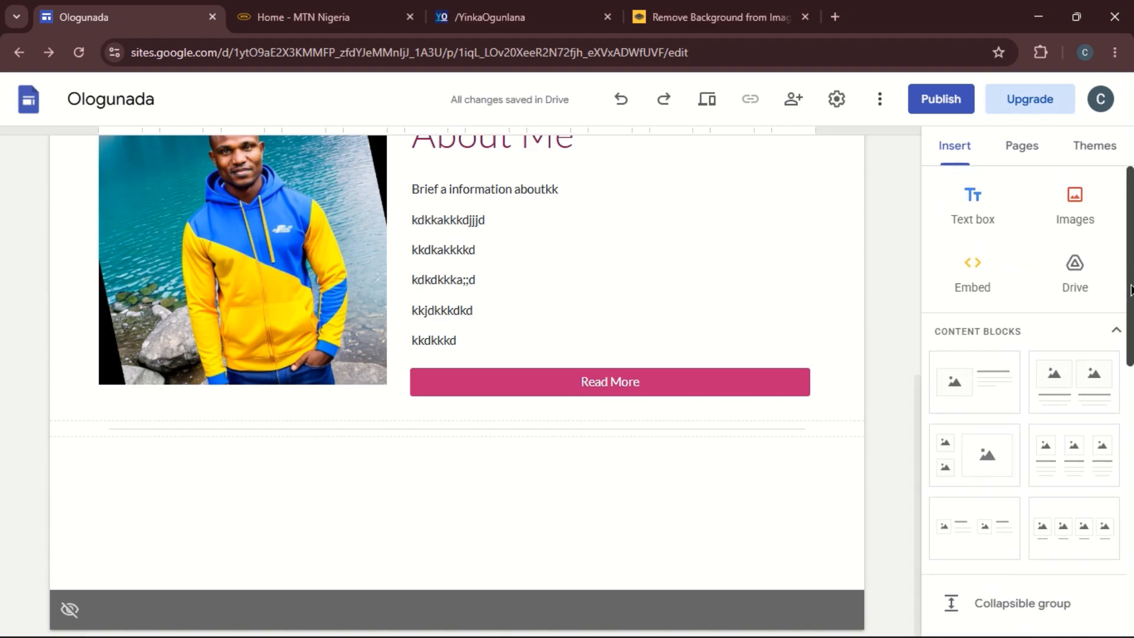
pyautogui.click(969, 398)
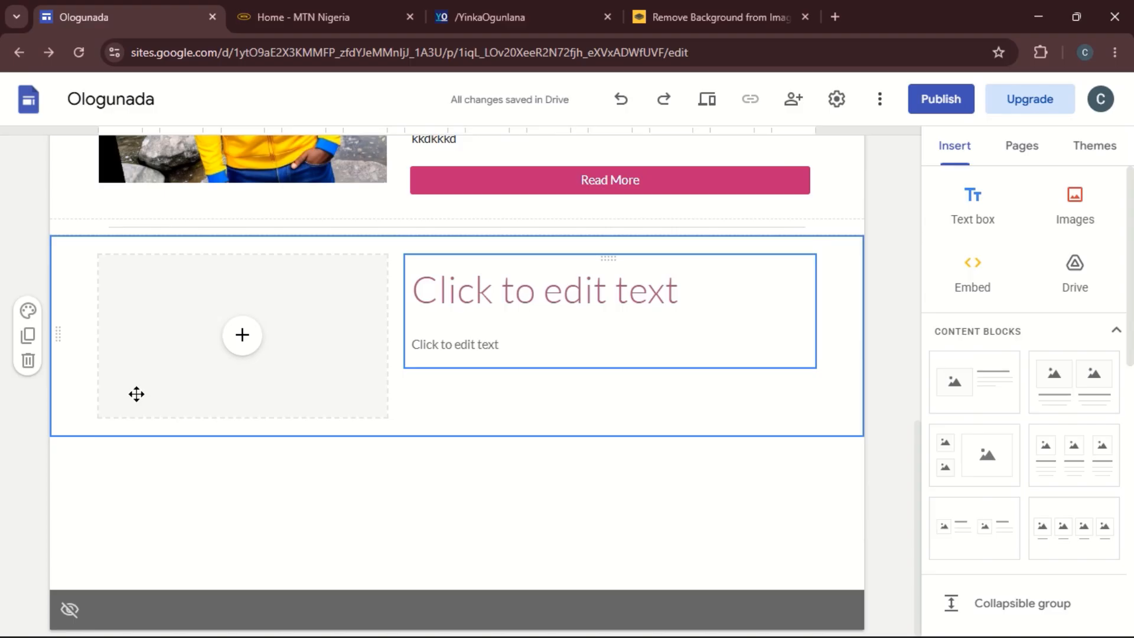
pyautogui.click(28, 360)
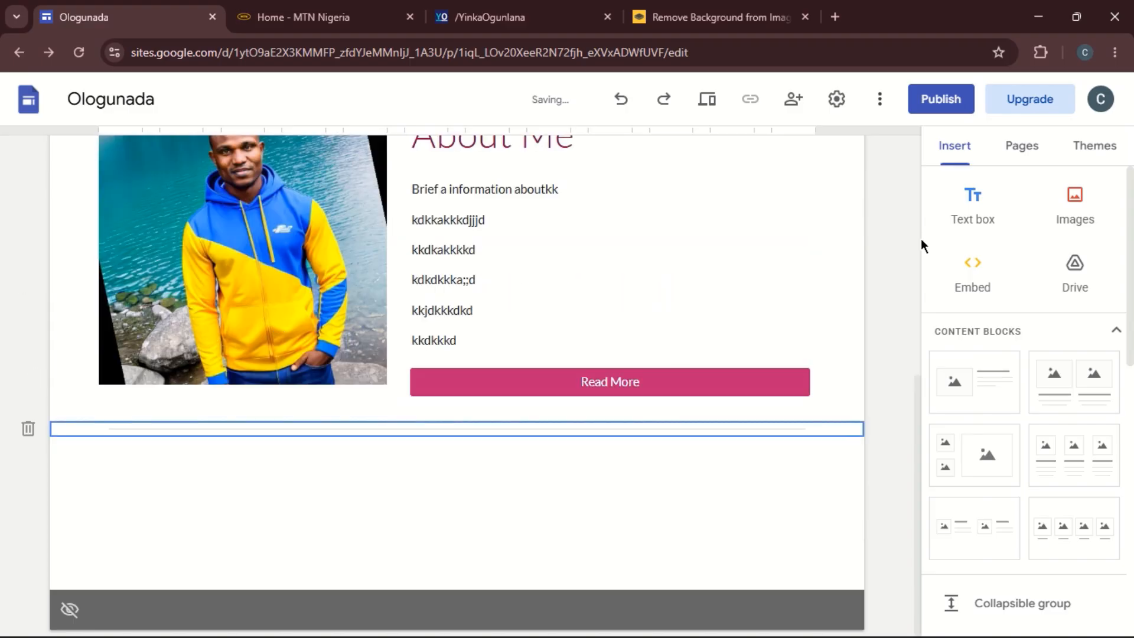
# Add a text box below the divider reading "Featured Projects".
pyautogui.click(948, 211)
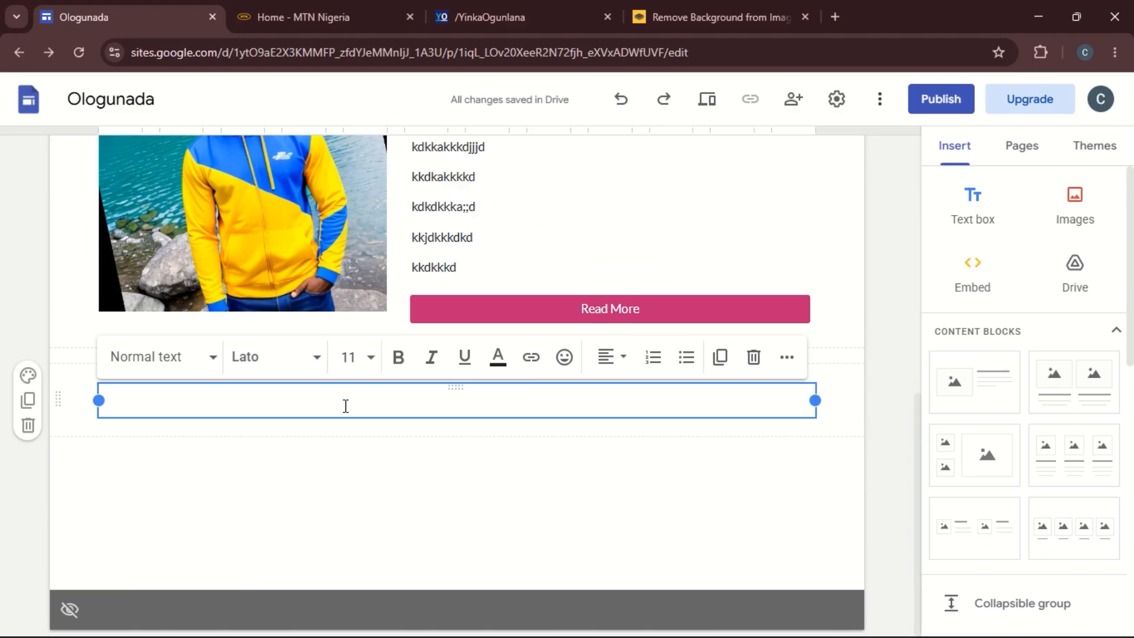
pyautogui.write('Feature')
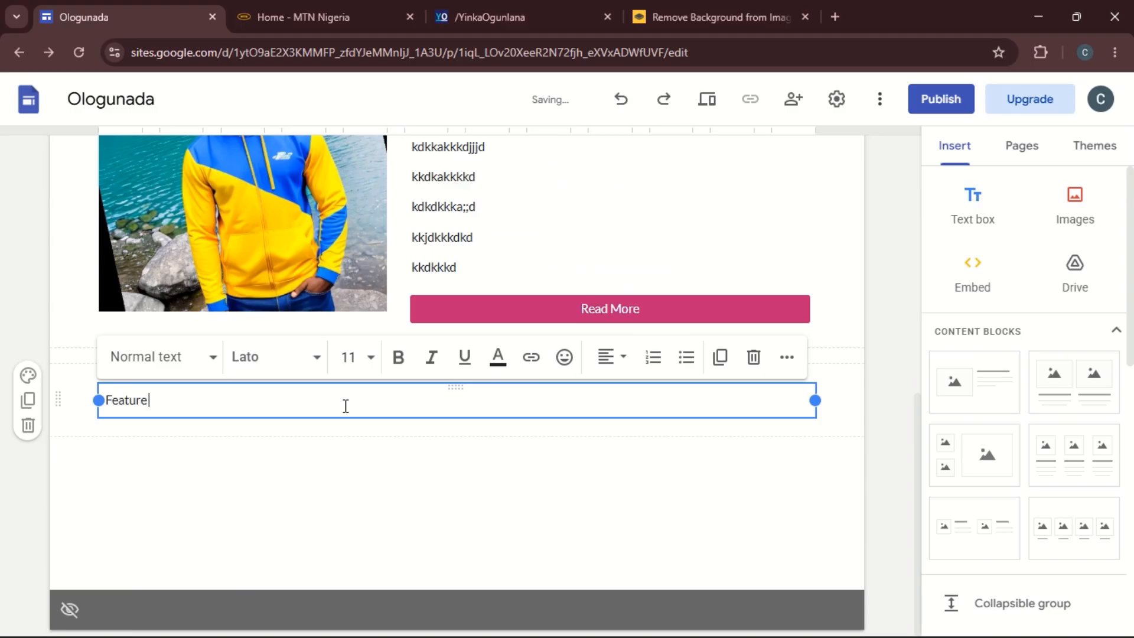
pyautogui.write('d Project')
pyautogui.click(364, 502)
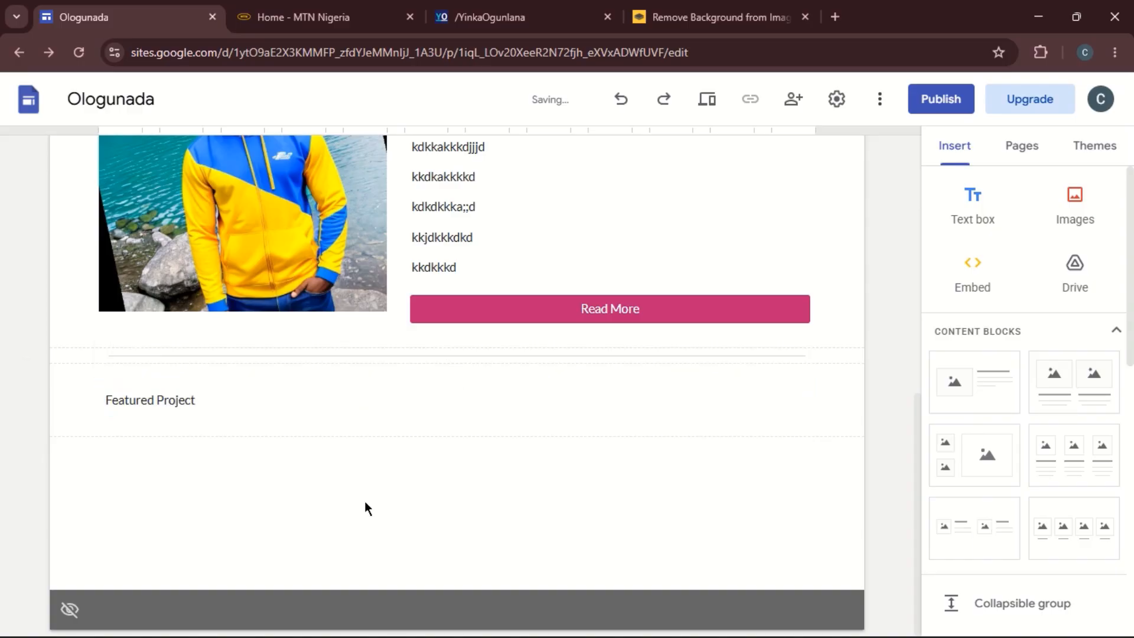
pyautogui.click(206, 405)
pyautogui.write('s')
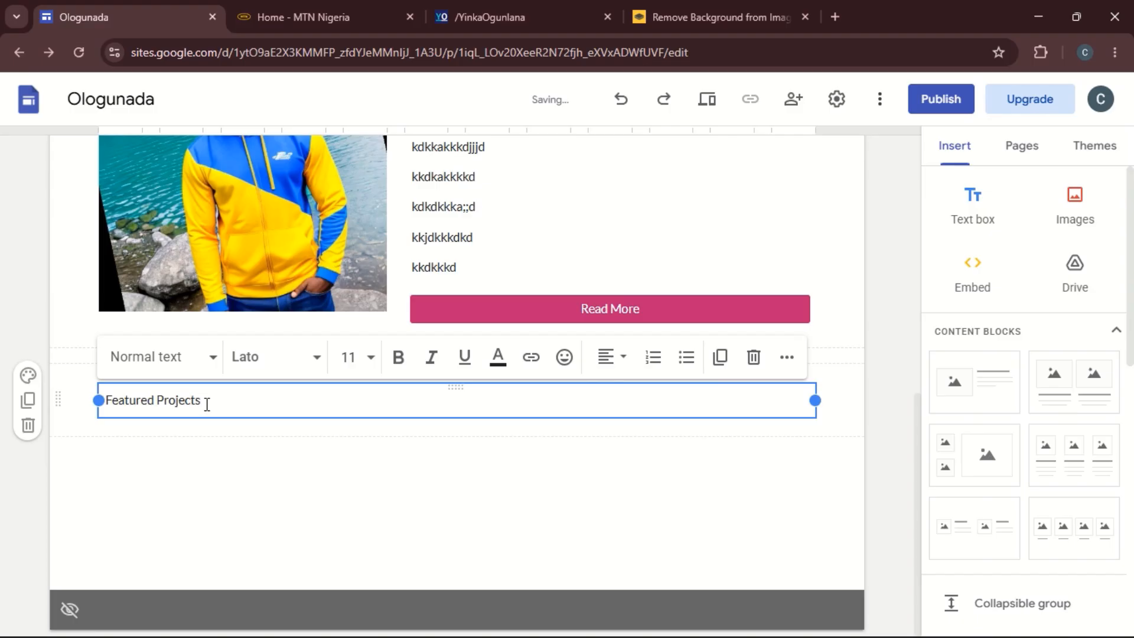
pyautogui.click(226, 478)
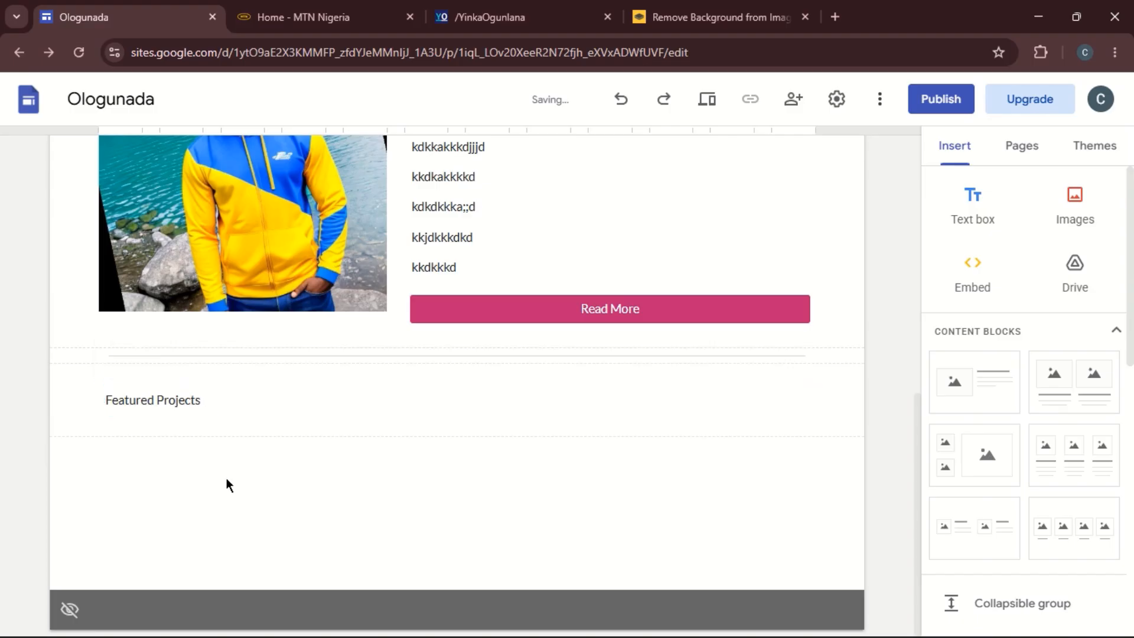
pyautogui.click(156, 401)
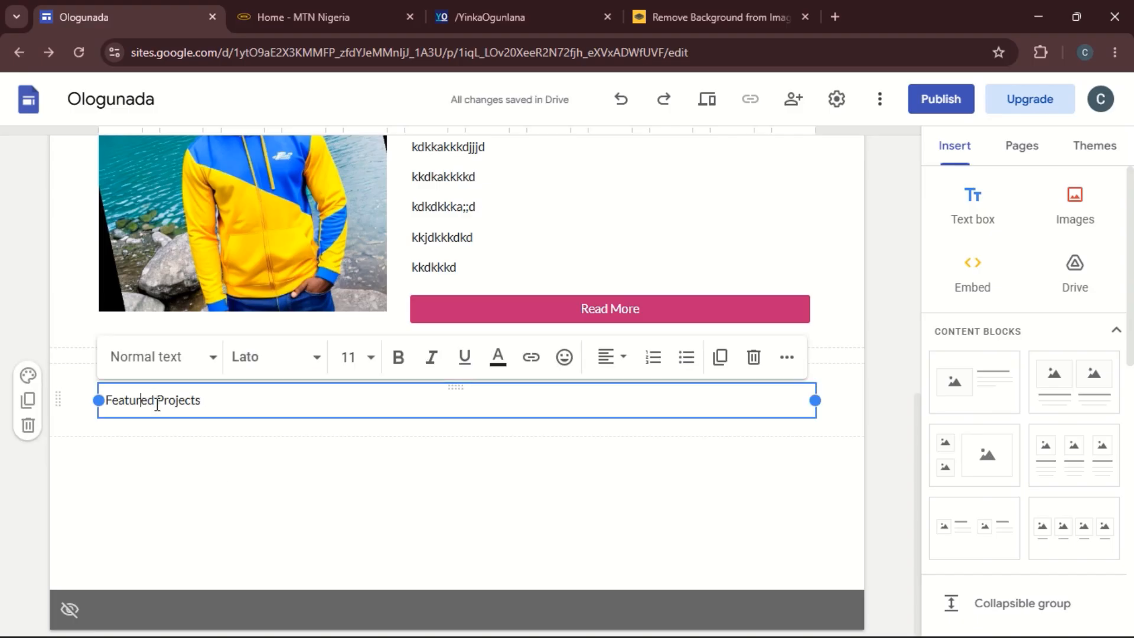
# Change the section heading below the divider from "Featured Projects" to "Latest Projects".
pyautogui.hotkey('shift', 'Right')
pyautogui.hotkey('shift', 'Right')
pyautogui.hotkey('shift', 'Right')
pyautogui.hotkey('shift', 'Right')
pyautogui.hotkey('shift', 'Right')
pyautogui.hotkey('shift', 'Right')
pyautogui.hotkey('shift', 'Right')
pyautogui.hotkey('shift', 'Right')
pyautogui.write('Latest')
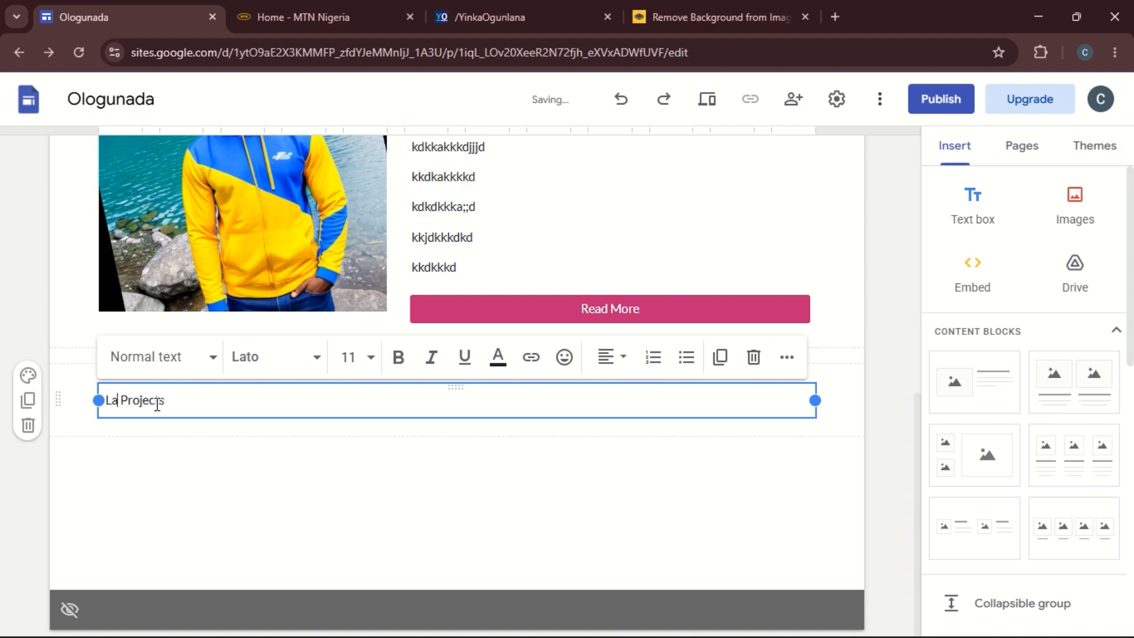
pyautogui.click(190, 497)
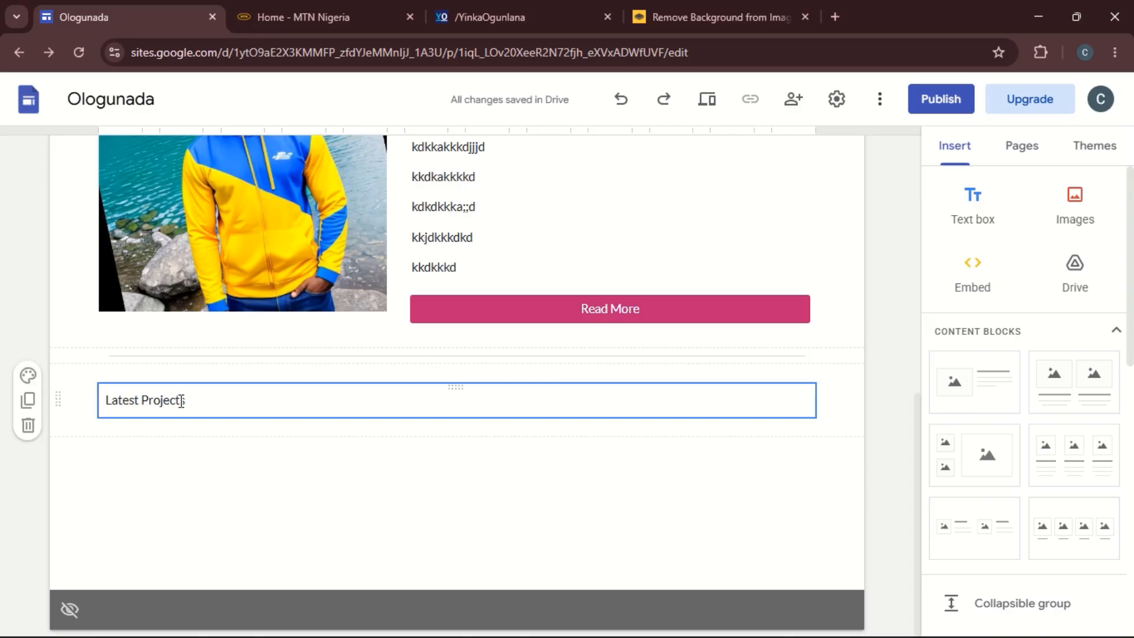
# Insert a single-image content block with text beside it below the heading and title it "first project title".
pyautogui.click(958, 388)
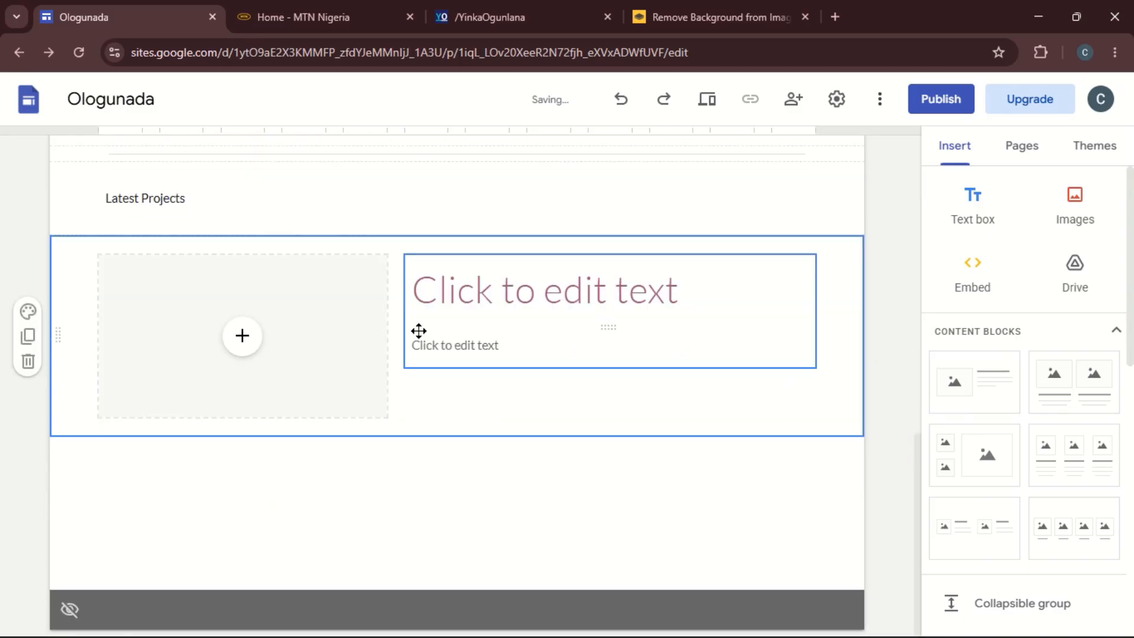
pyautogui.click(440, 288)
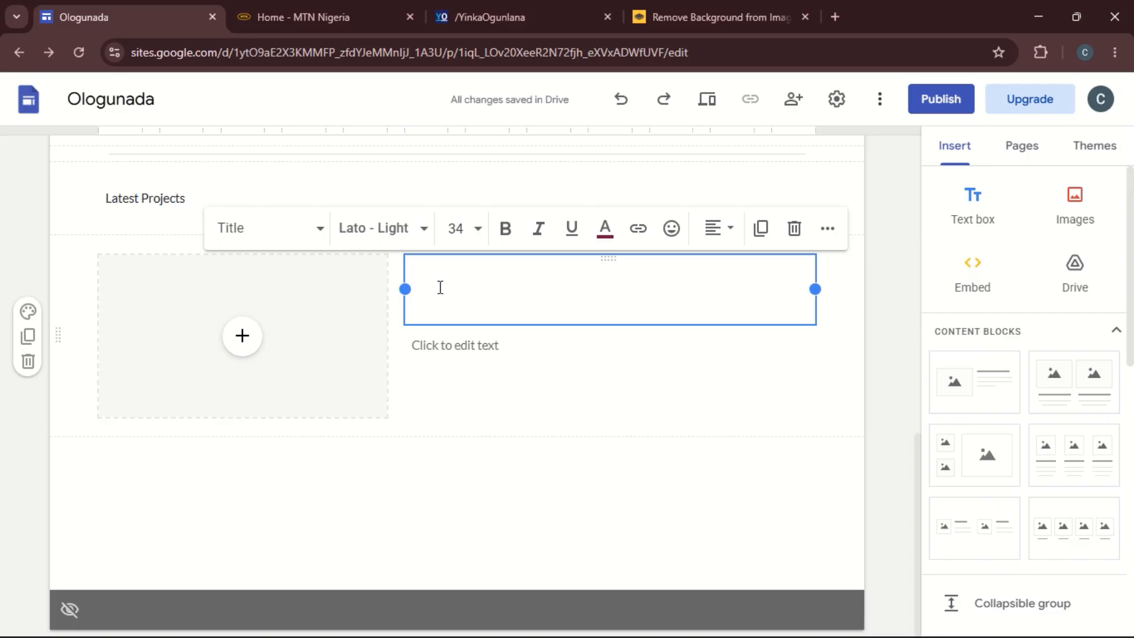
pyautogui.write('fiest')
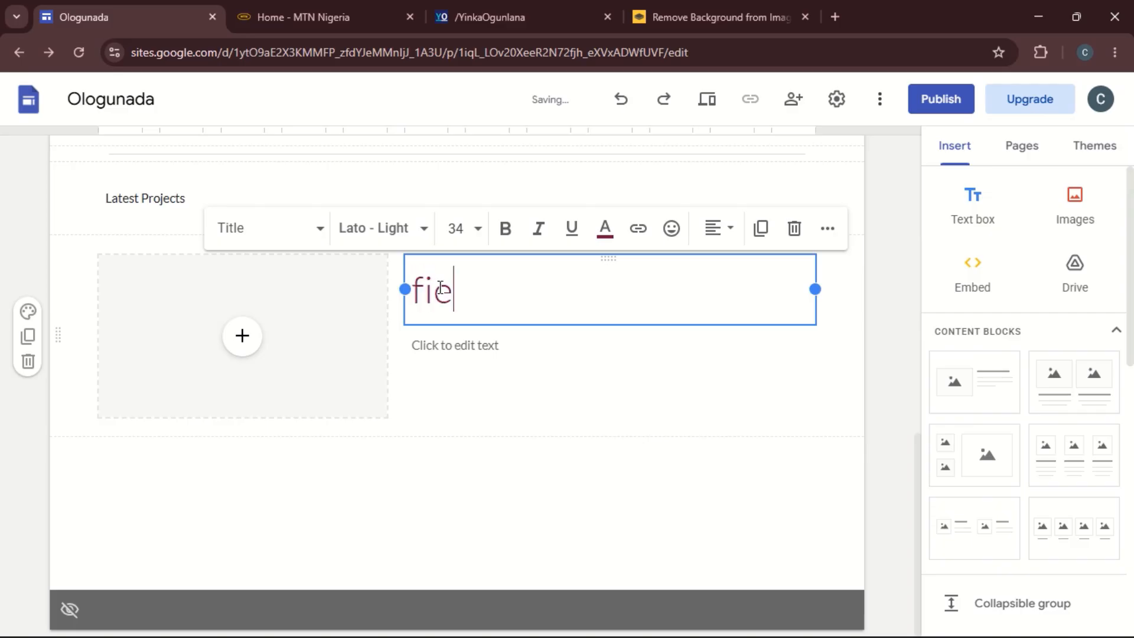
pyautogui.press('BackSpace')
pyautogui.press('BackSpace')
pyautogui.press('BackSpace')
pyautogui.press('BackSpace')
pyautogui.write('irst proej')
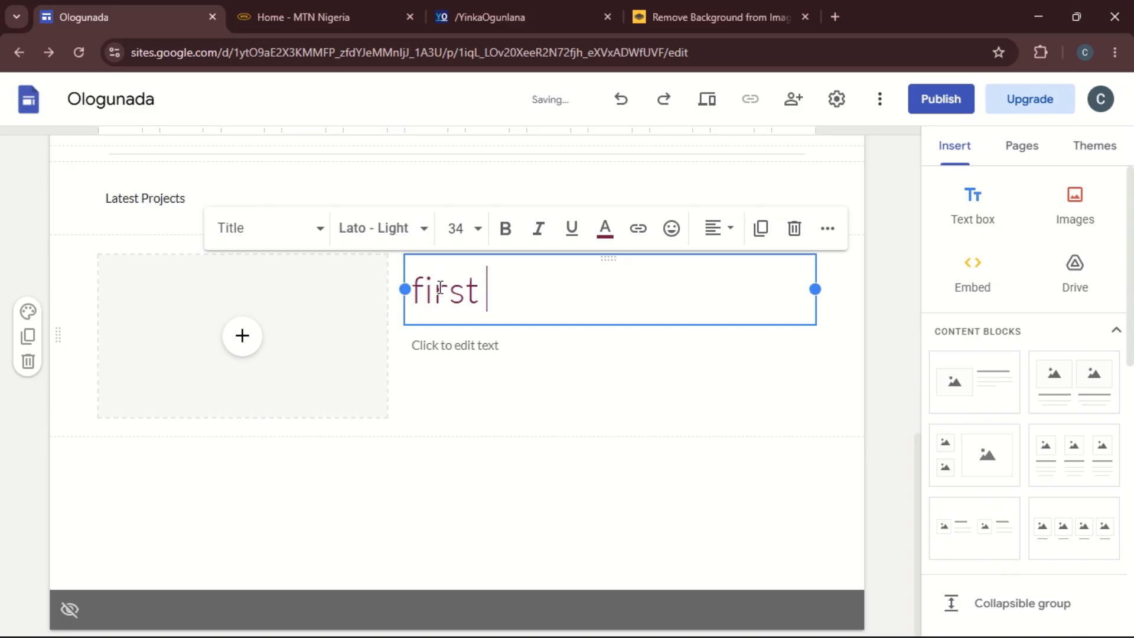
pyautogui.press('BackSpace')
pyautogui.press('BackSpace')
pyautogui.write('ject title')
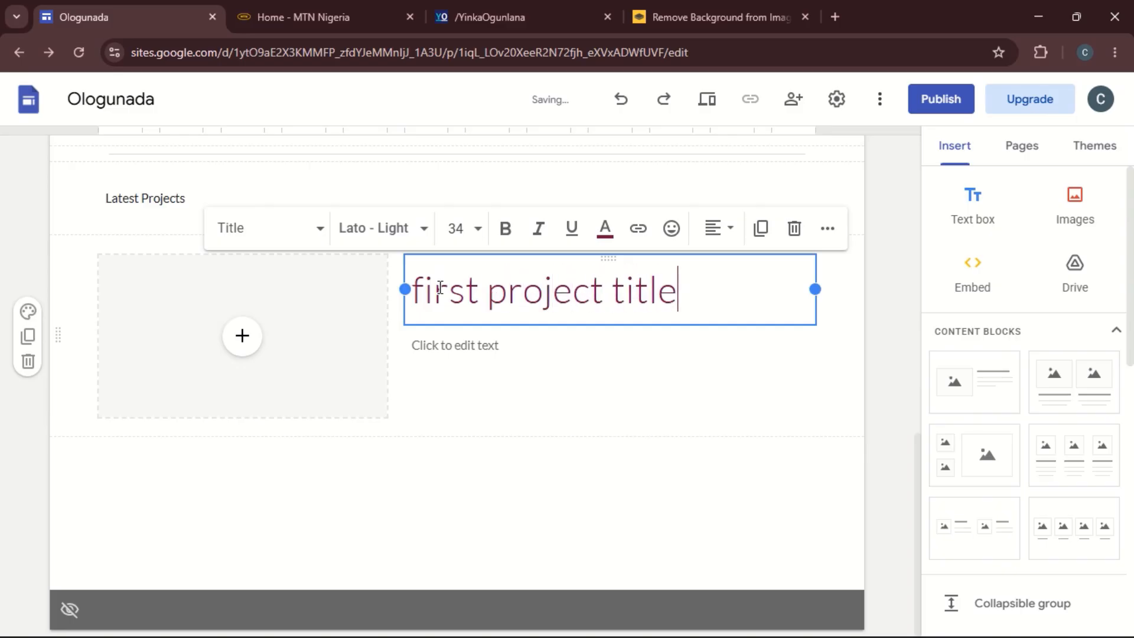
# Fill in the new project block's body text with "body (brief description".
pyautogui.click(438, 352)
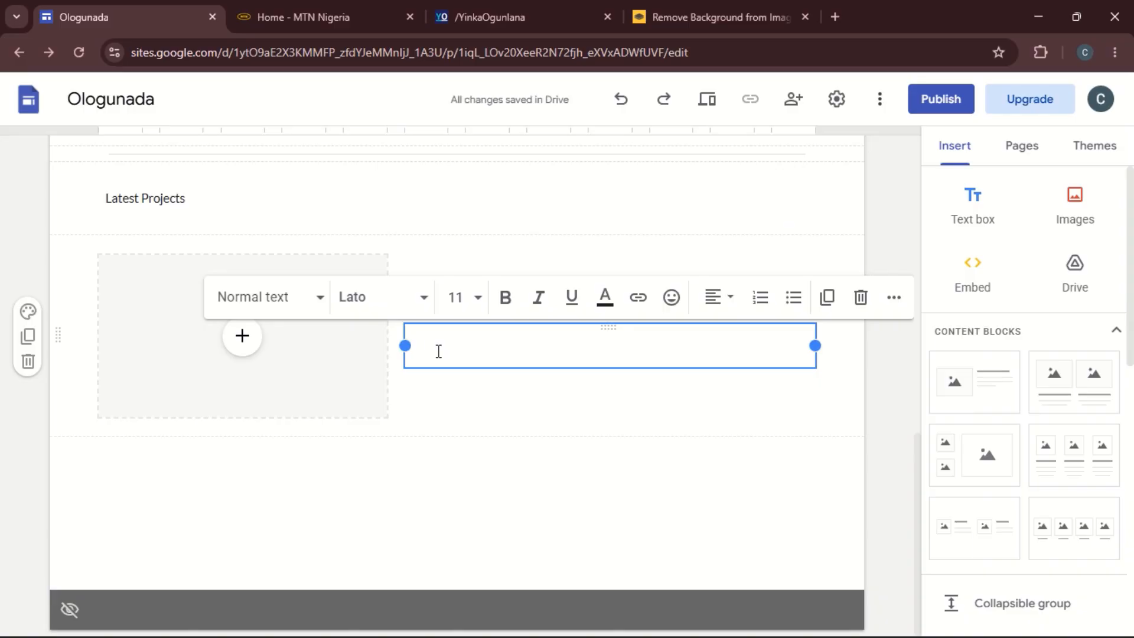
pyautogui.write('b')
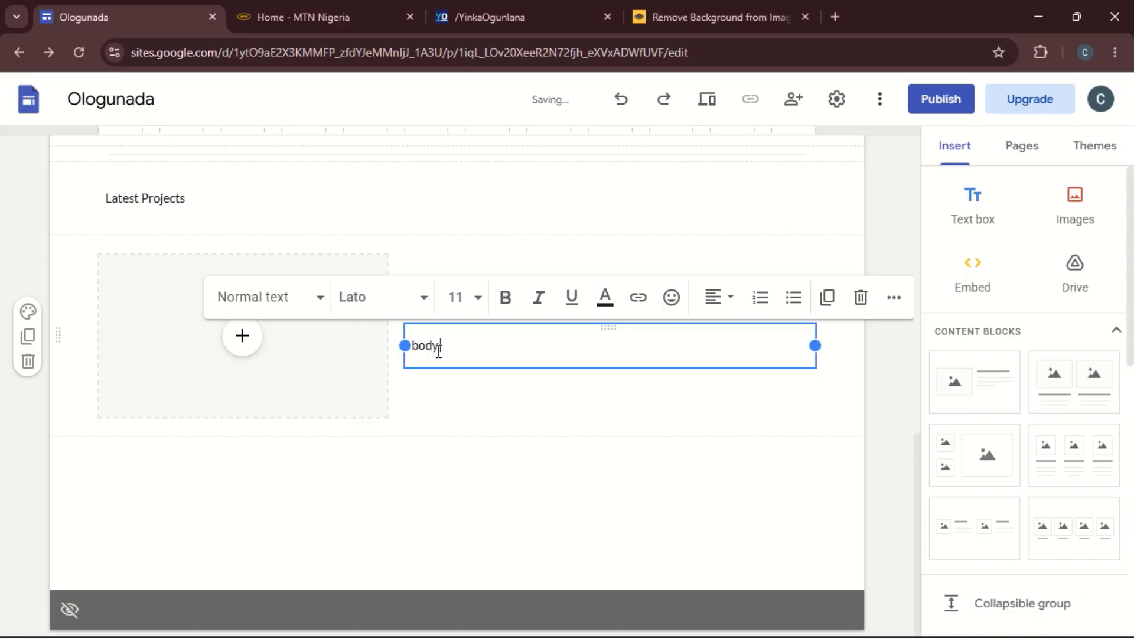
pyautogui.write('ody')
pyautogui.write('{')
pyautogui.write('brief des')
pyautogui.write('cription')
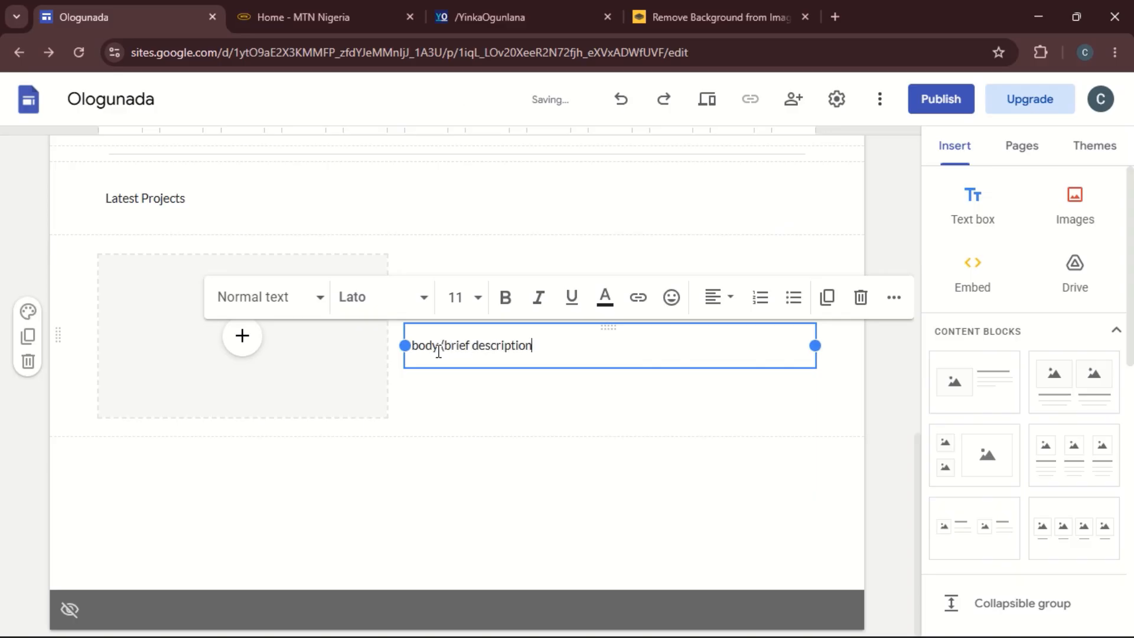
pyautogui.click(477, 422)
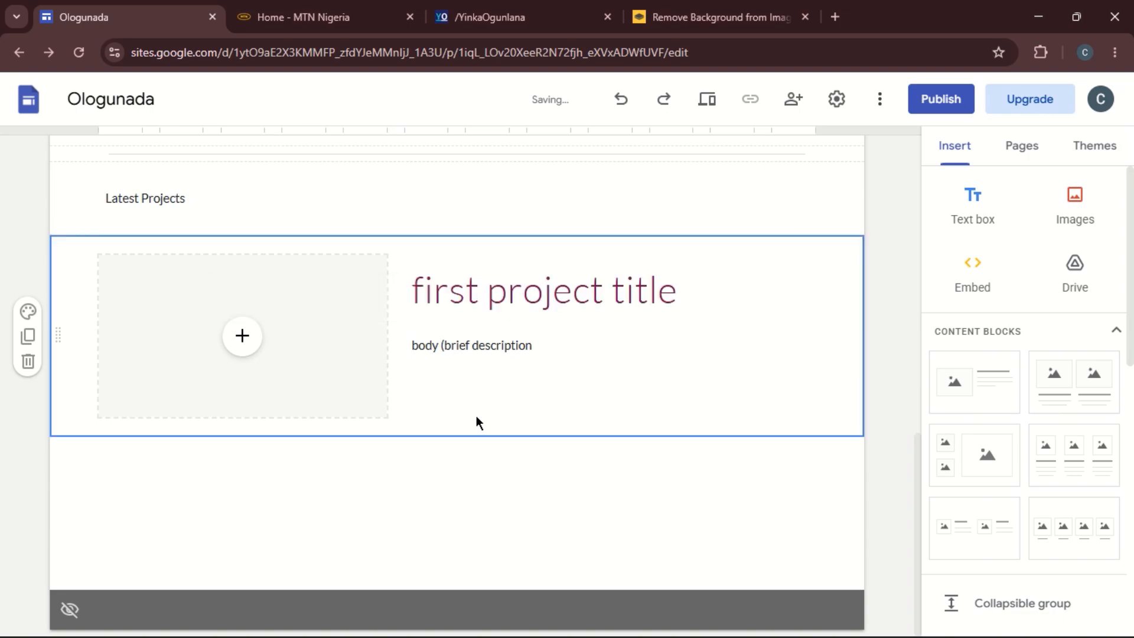
# Upload Flier sample.png from the Pictures folder into the project block's image placeholder.
pyautogui.click(244, 339)
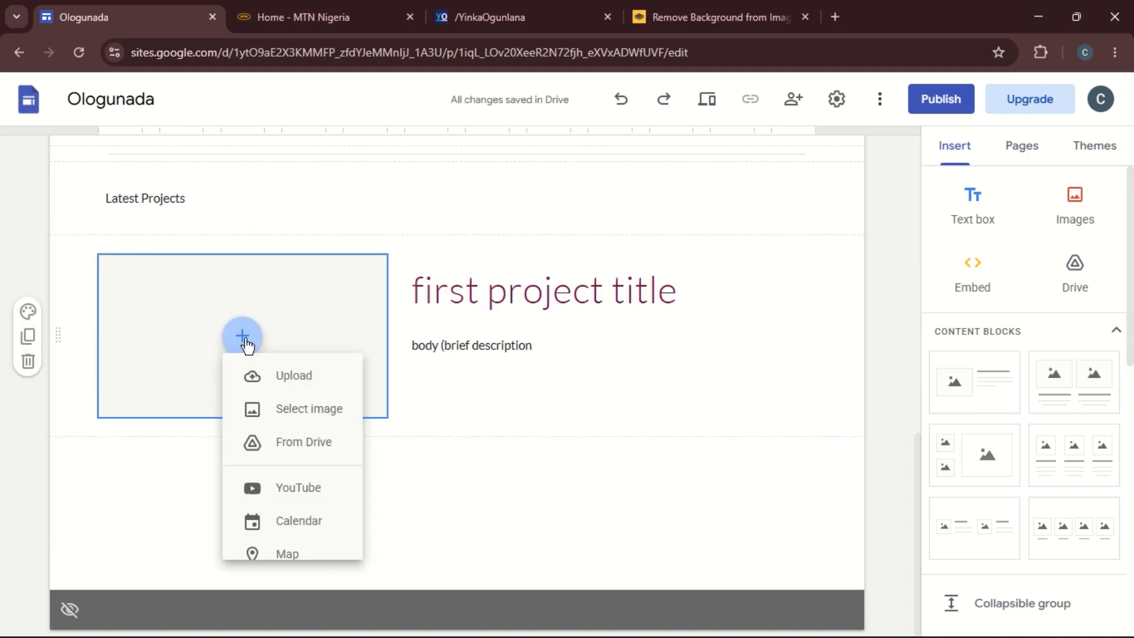
pyautogui.click(287, 391)
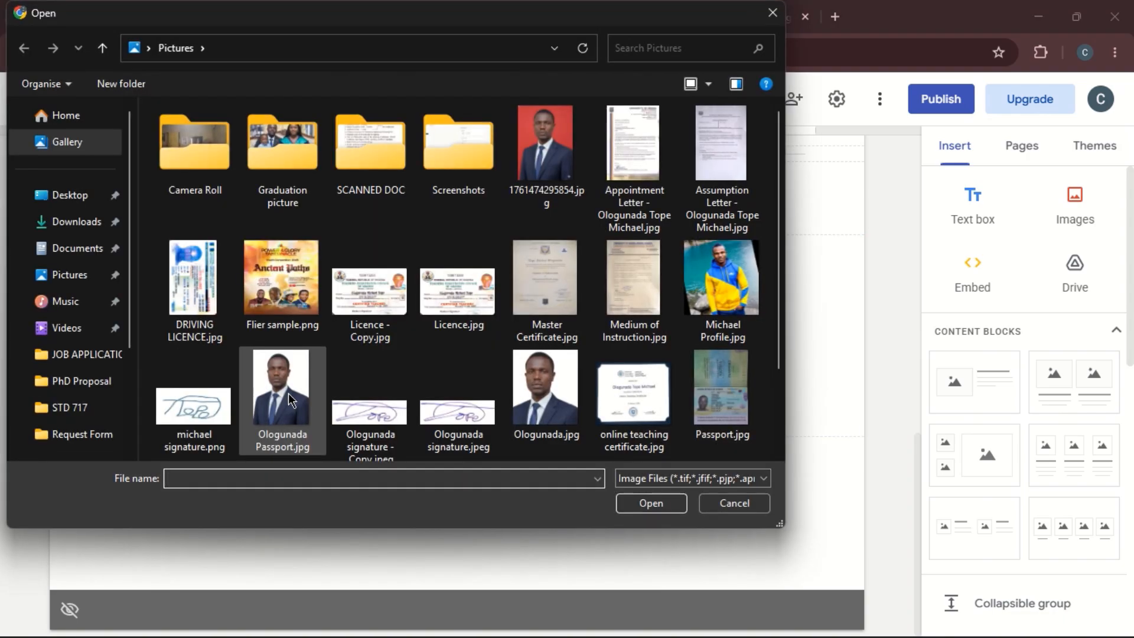
pyautogui.click(77, 279)
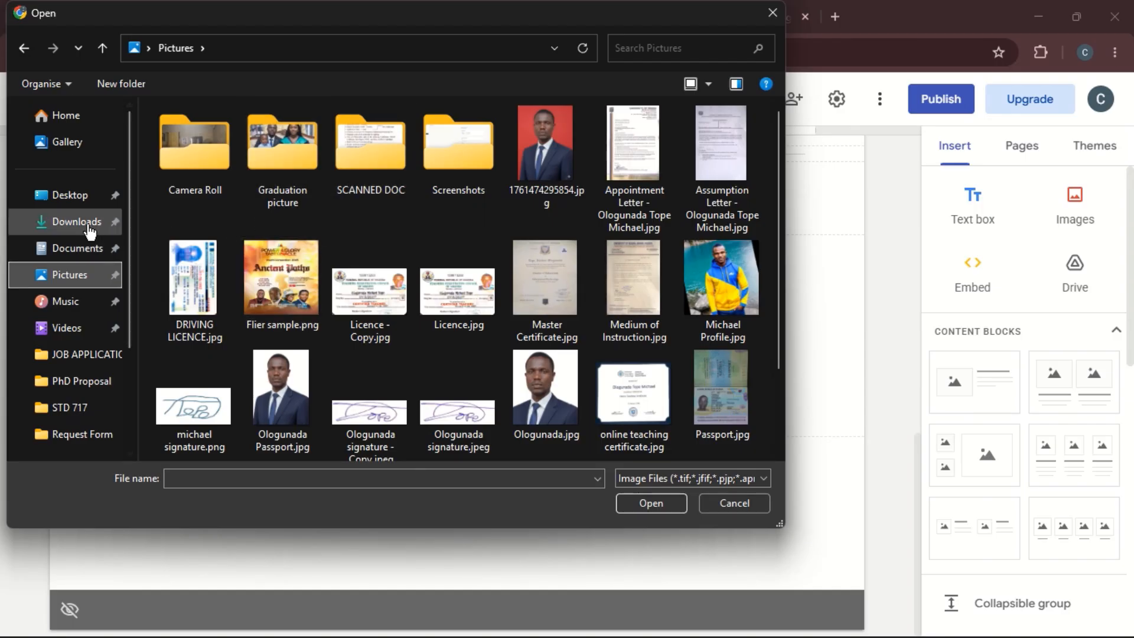
pyautogui.click(277, 277)
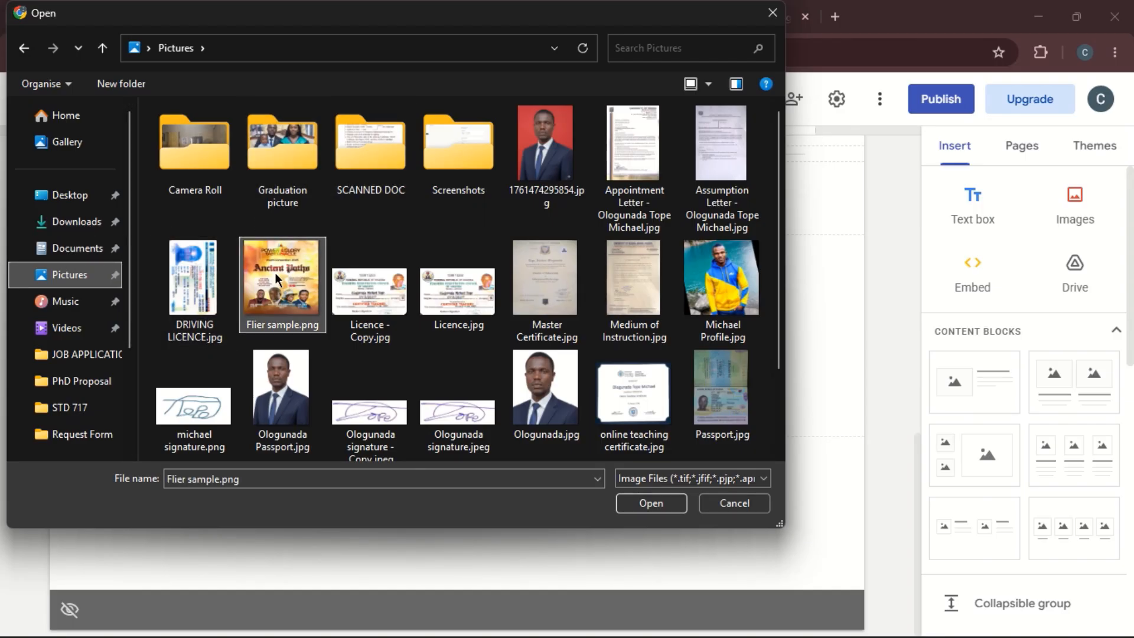
pyautogui.click(638, 505)
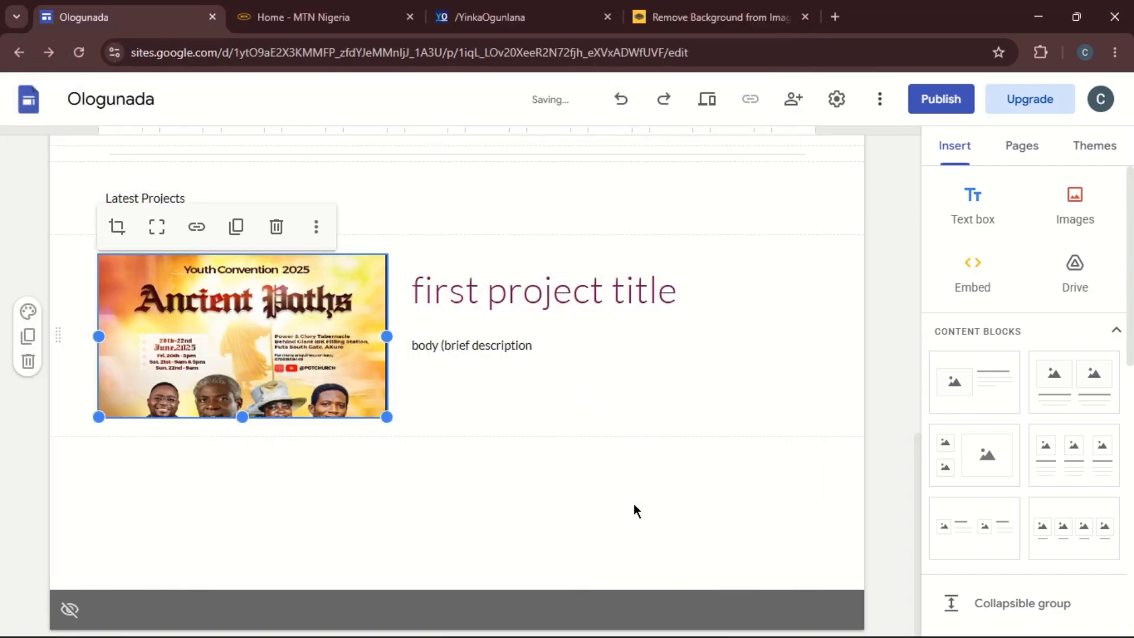
pyautogui.click(481, 482)
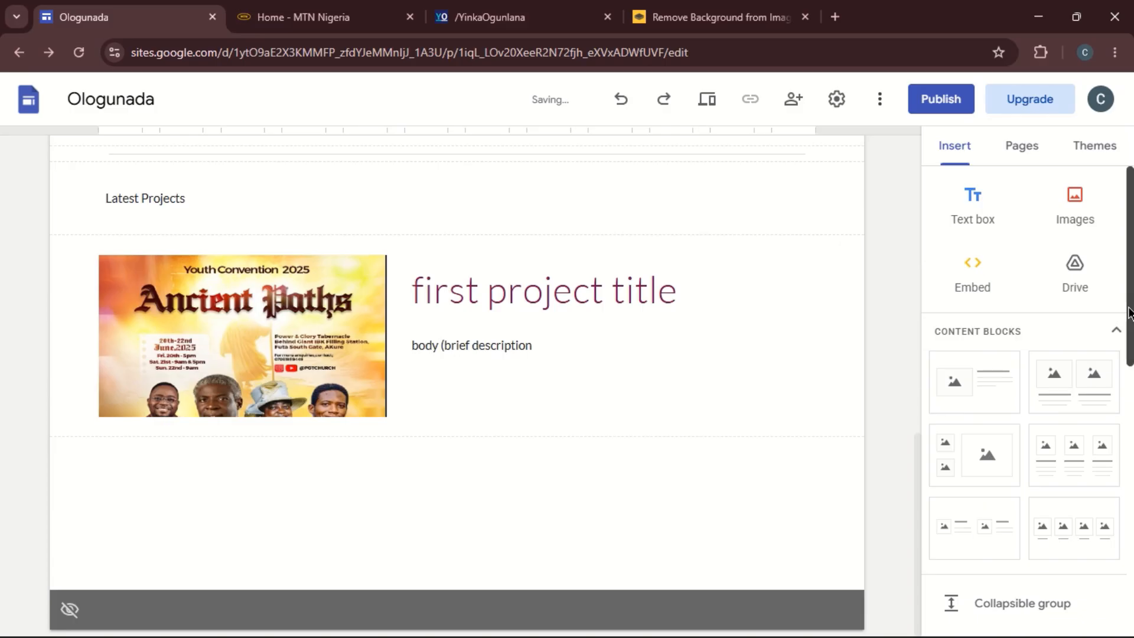
# Insert a "Read More" button linked to the Project page and place it beneath the project block's body text.
pyautogui.scroll(-2, 1121, 313)
pyautogui.scroll(-3, 1025, 384)
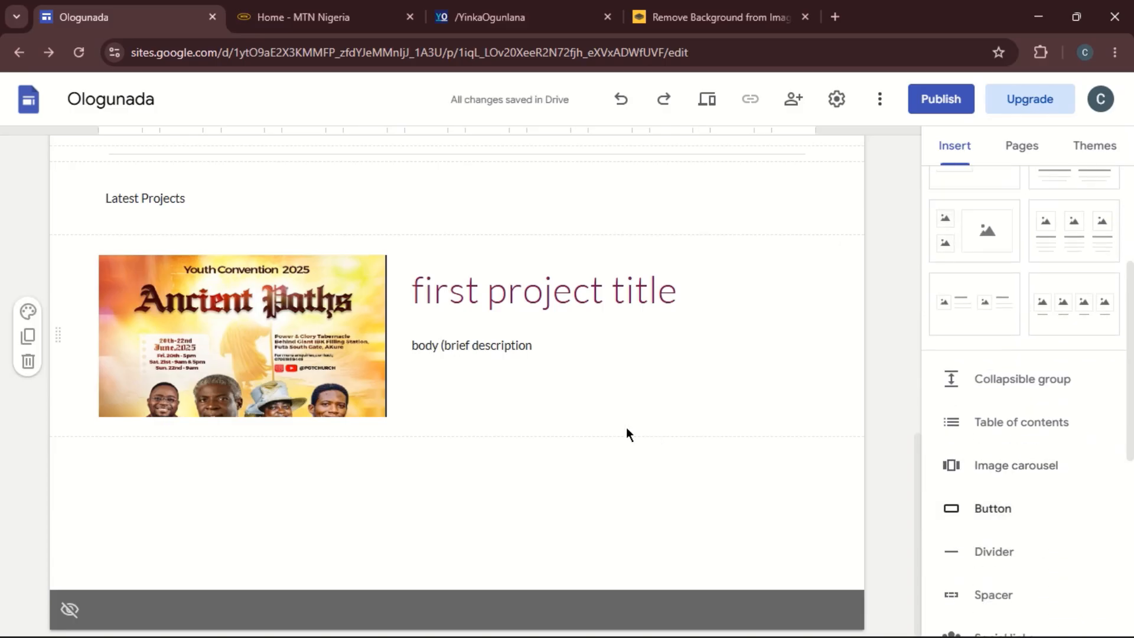
pyautogui.click(1041, 509)
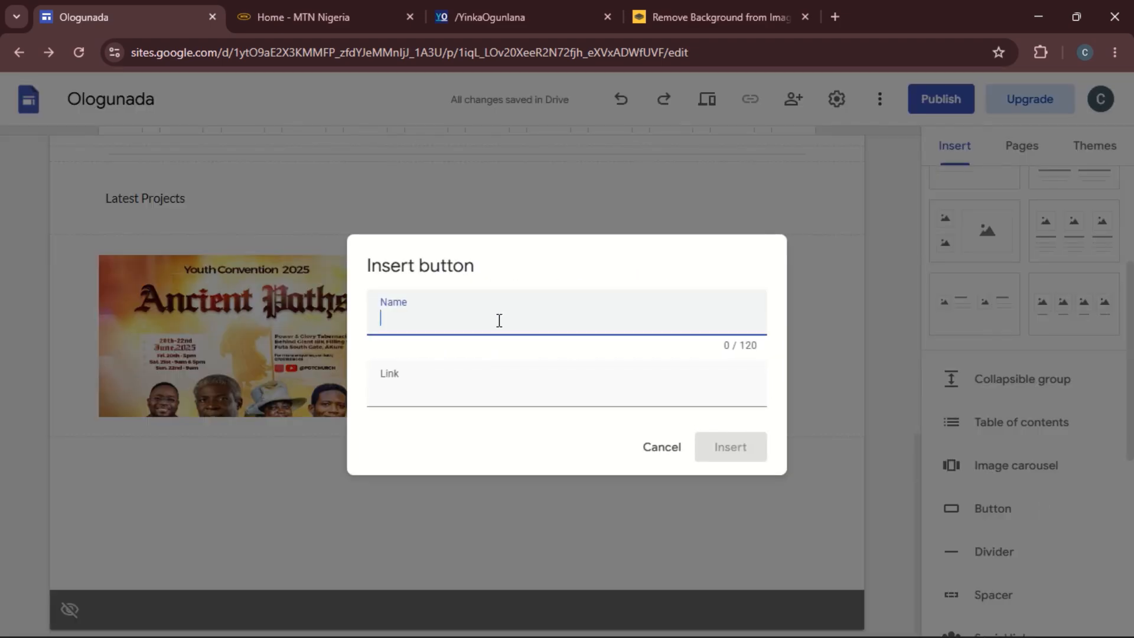
pyautogui.write('Read More')
pyautogui.click(436, 383)
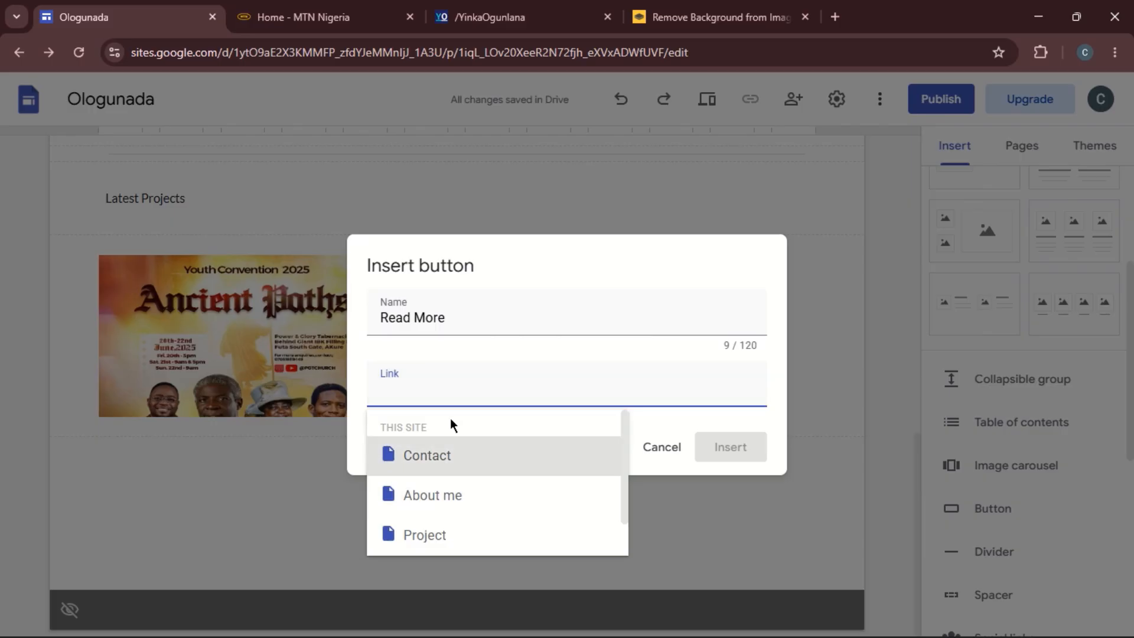
pyautogui.click(444, 548)
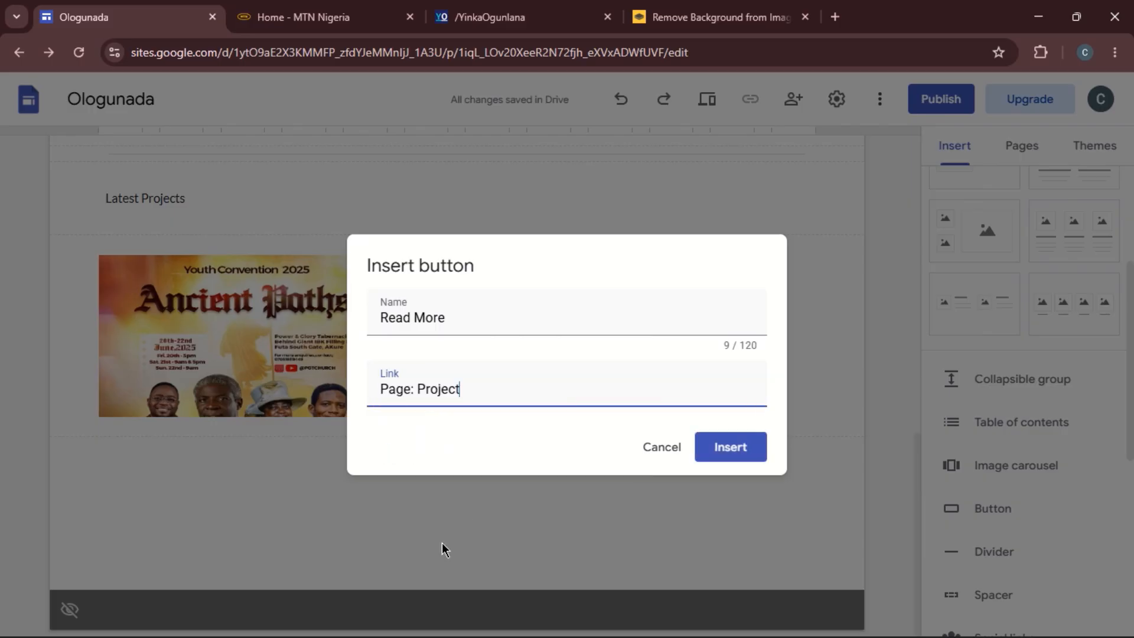
pyautogui.click(721, 448)
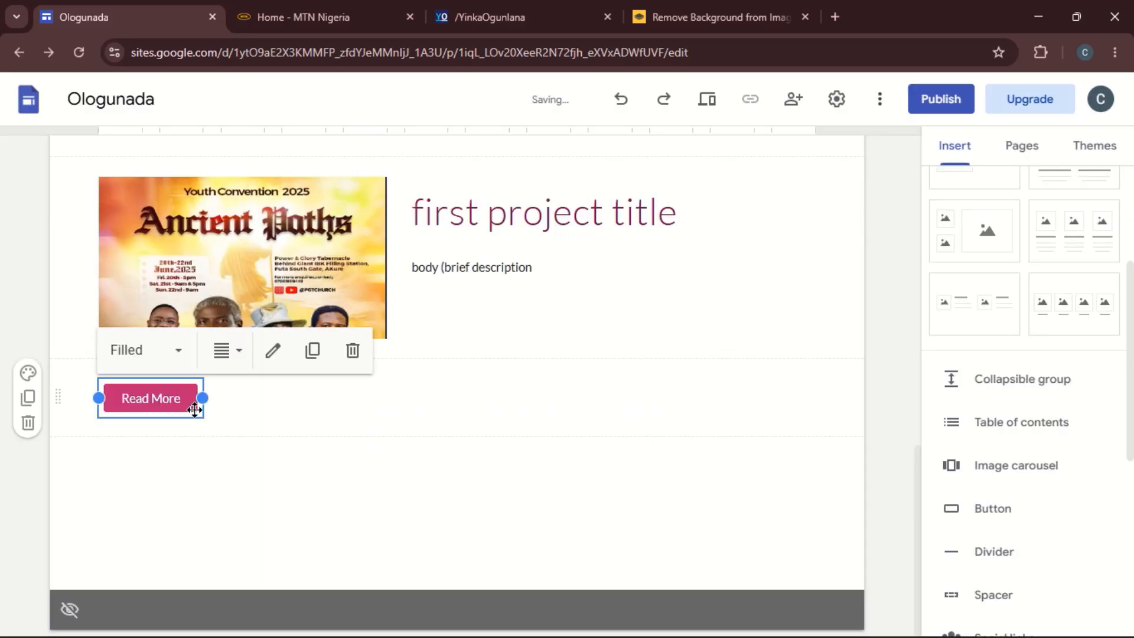
pyautogui.moveTo(184, 404); pyautogui.dragTo(507, 309)
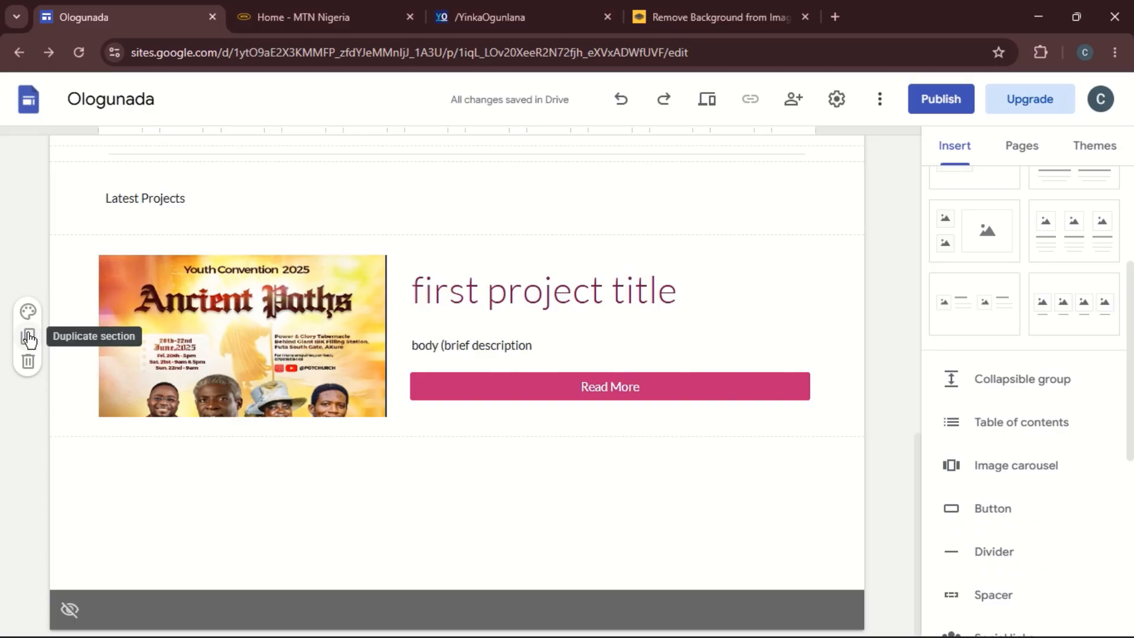
# Duplicate the completed project section twice to make three project blocks.
pyautogui.click(29, 337)
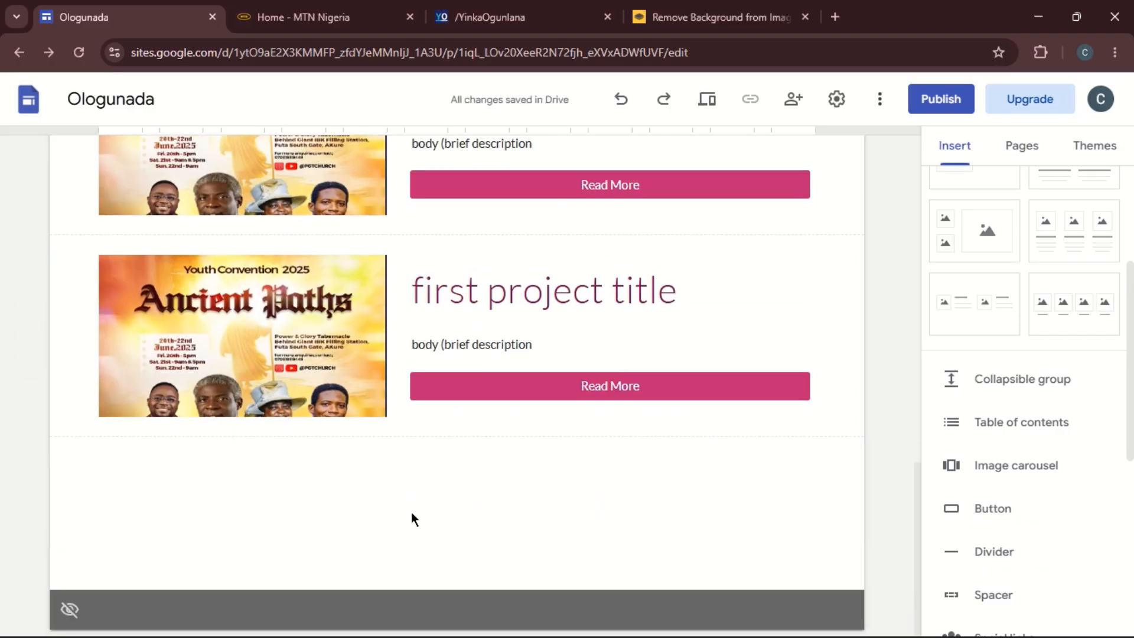
pyautogui.moveTo(257, 363)
pyautogui.click(26, 337)
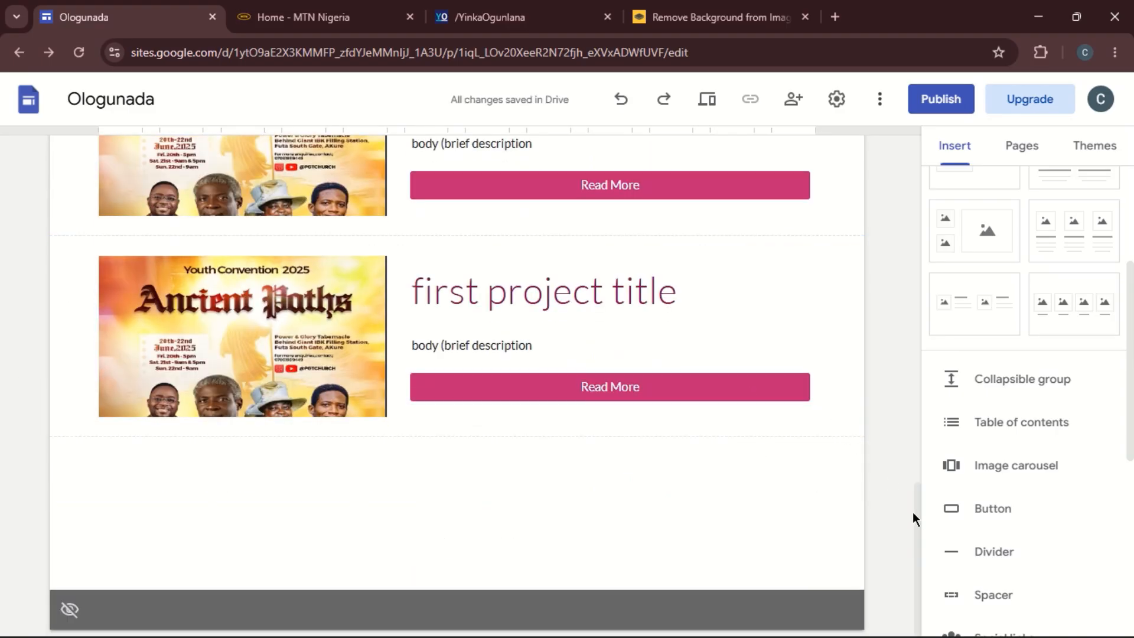
pyautogui.moveTo(920, 515); pyautogui.dragTo(922, 176)
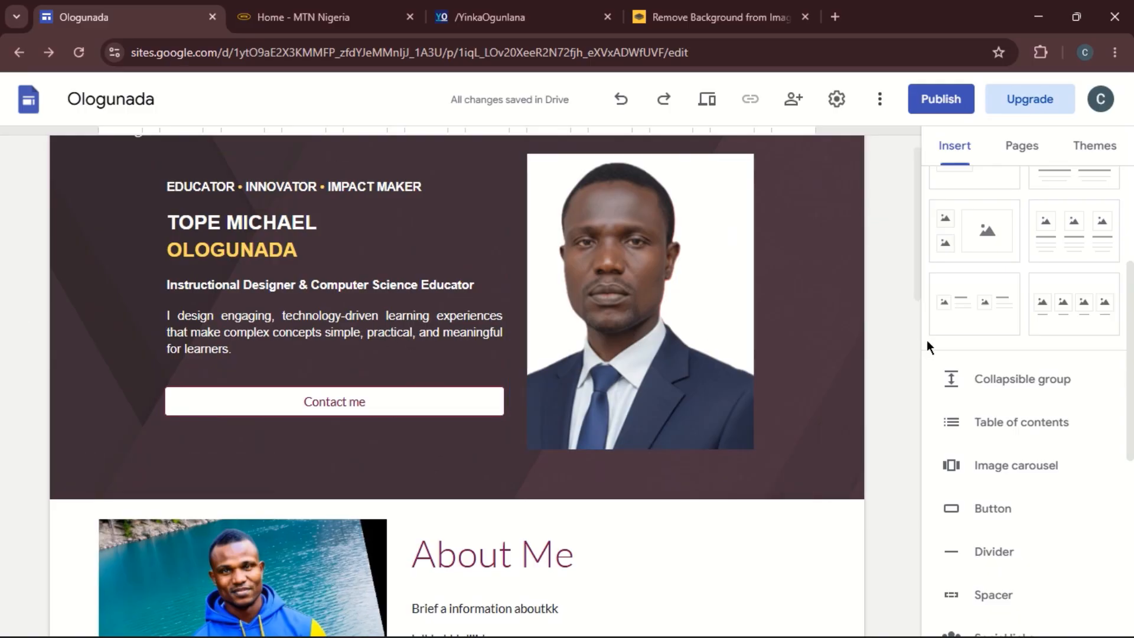
pyautogui.moveTo(920, 280); pyautogui.dragTo(944, 489)
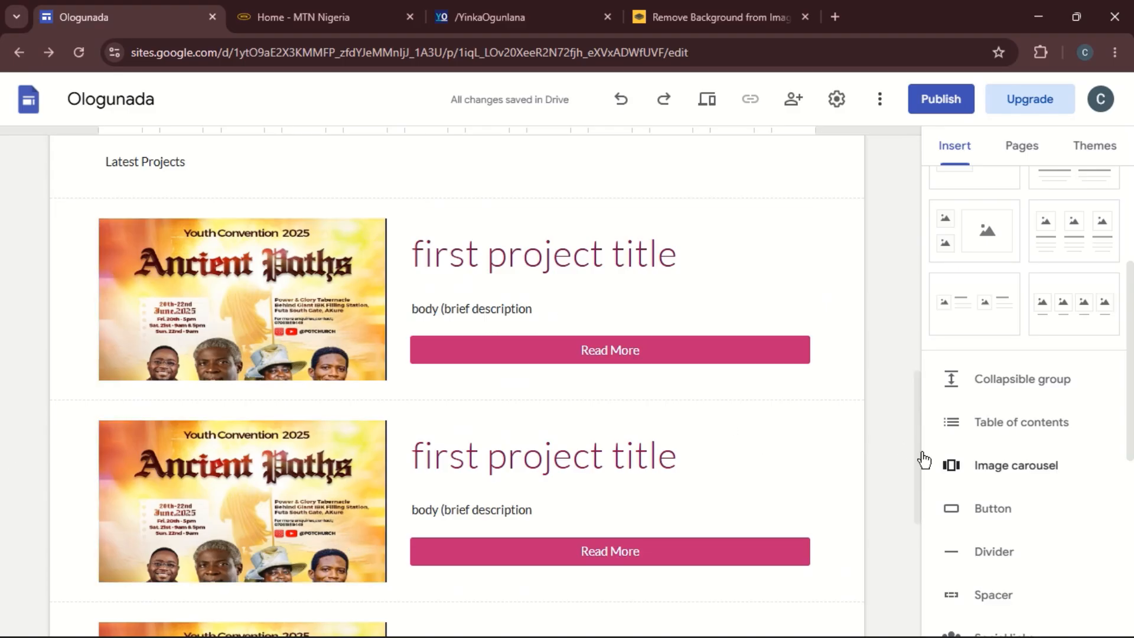
pyautogui.moveTo(916, 460); pyautogui.dragTo(919, 611)
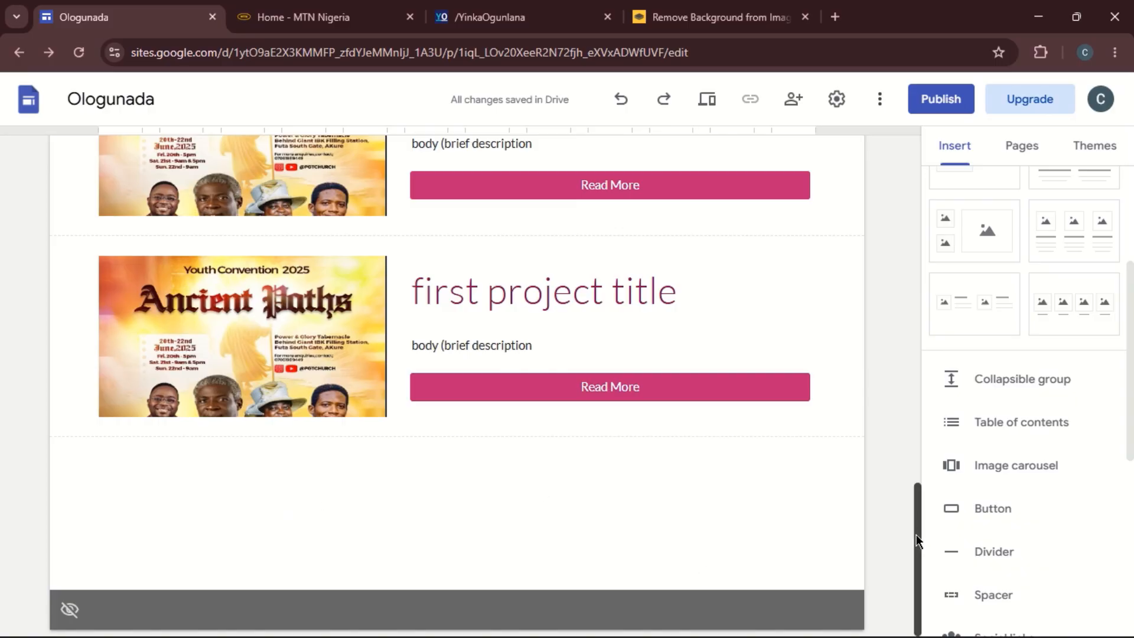
pyautogui.moveTo(916, 534); pyautogui.dragTo(936, 475)
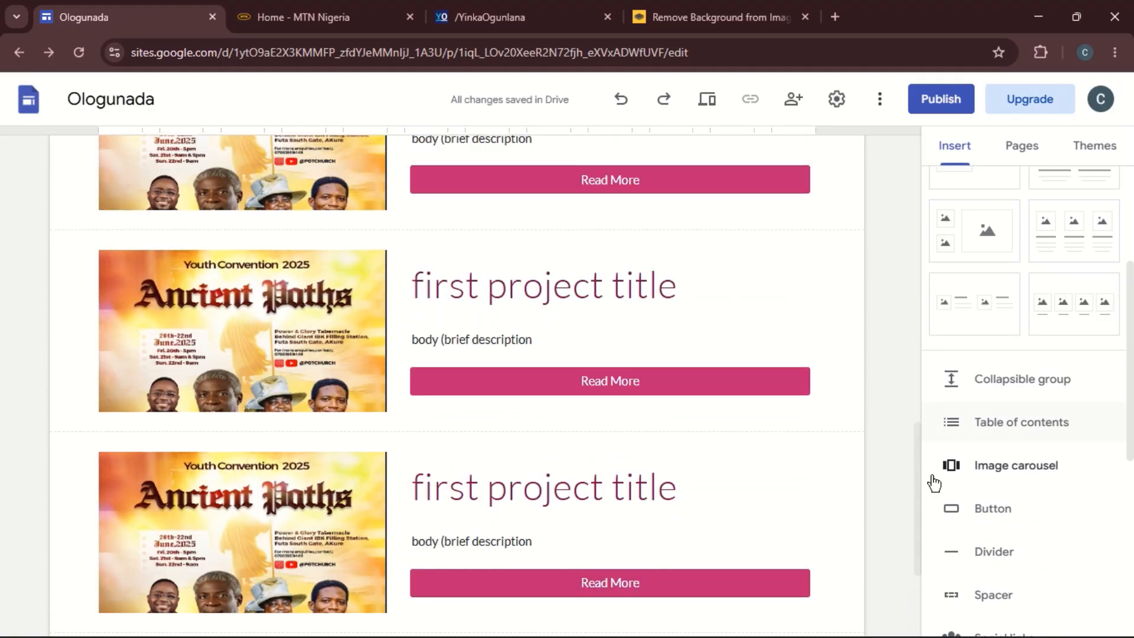
pyautogui.moveTo(916, 497); pyautogui.dragTo(925, 460)
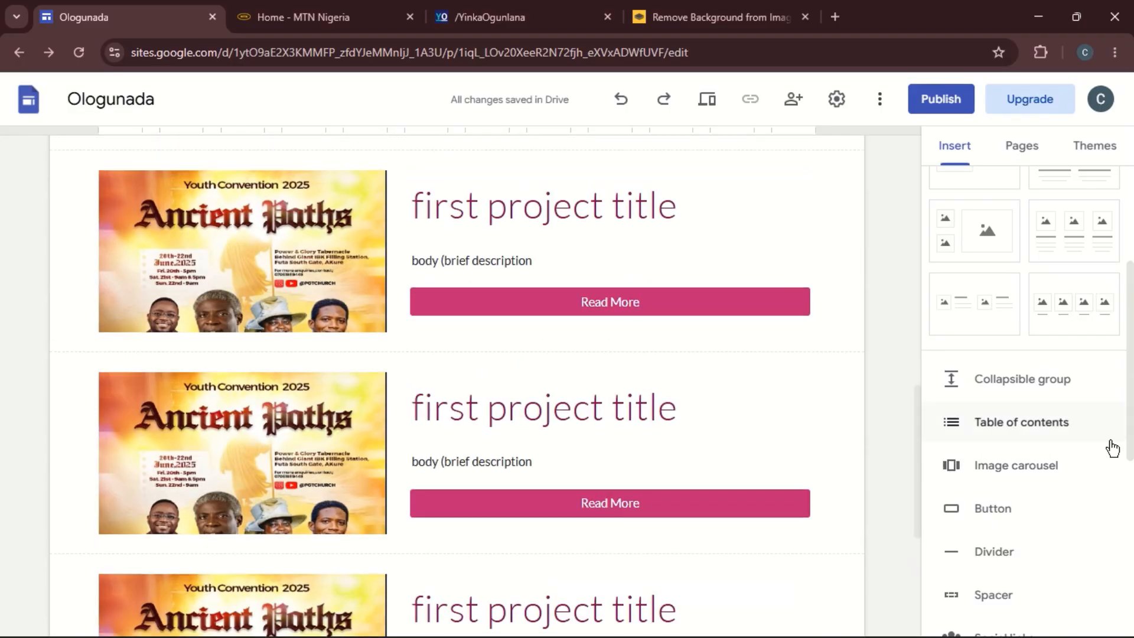
# Insert a new text box and move it below the last project block.
pyautogui.moveTo(1131, 436); pyautogui.dragTo(1124, 274)
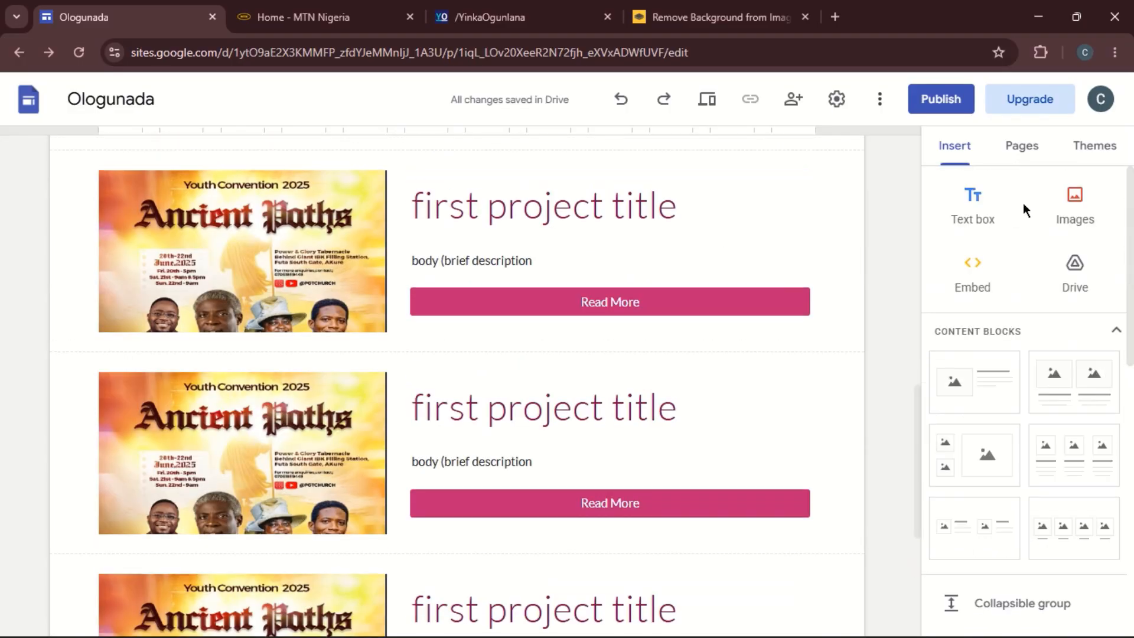
pyautogui.click(980, 215)
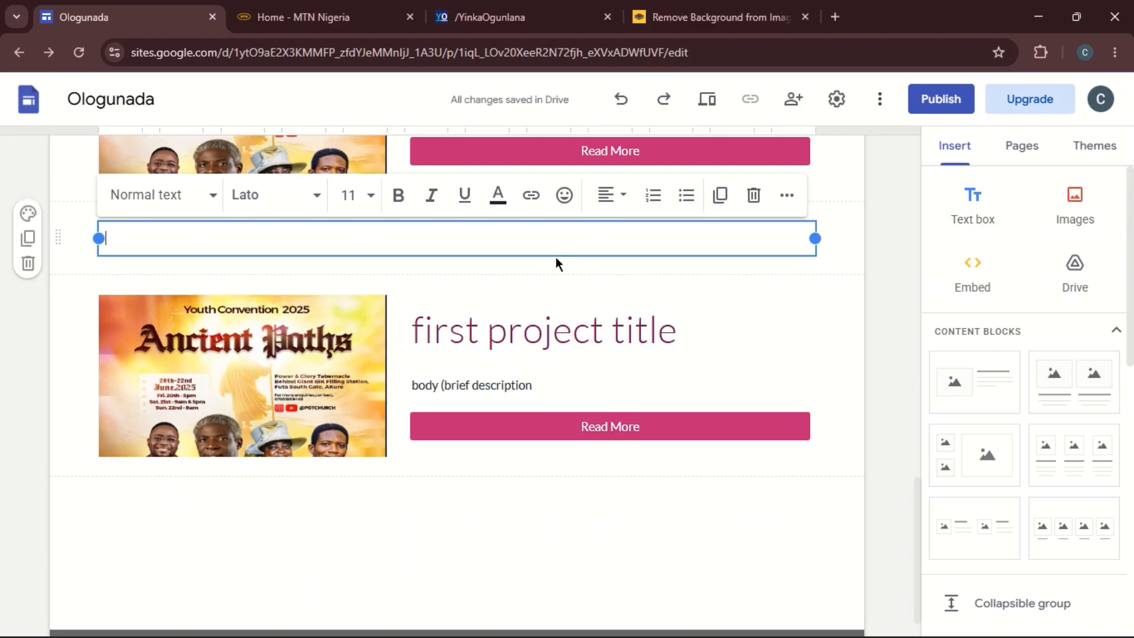
pyautogui.moveTo(560, 254); pyautogui.dragTo(316, 519)
pyautogui.click(236, 405)
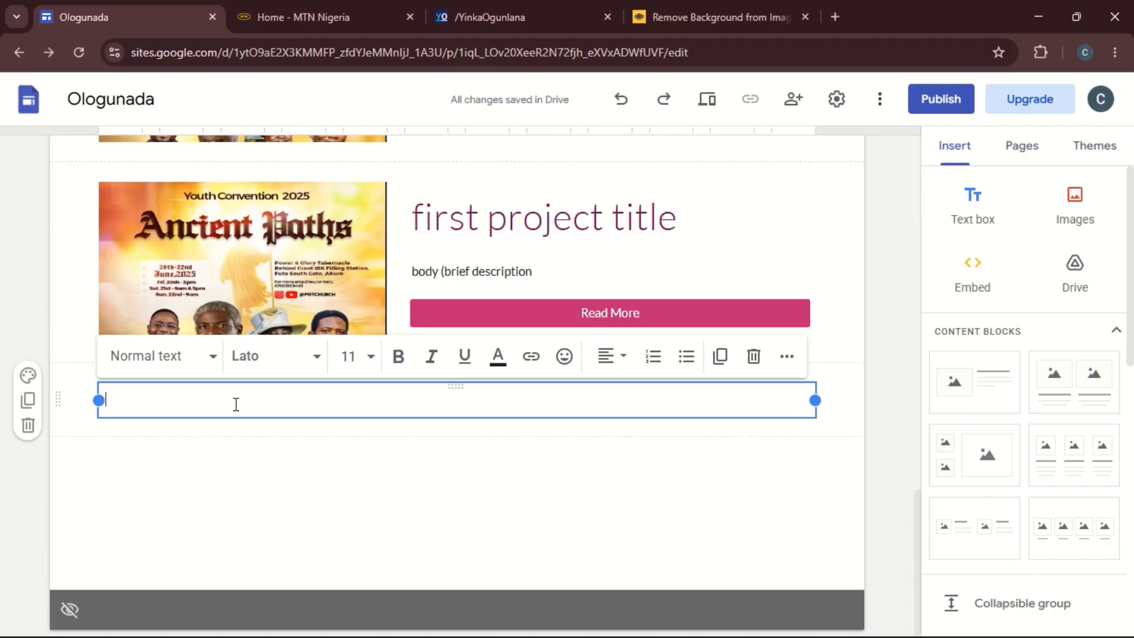
# Enter "What people are saying about me" in the text box below the project blocks.
pyautogui.write('Wh')
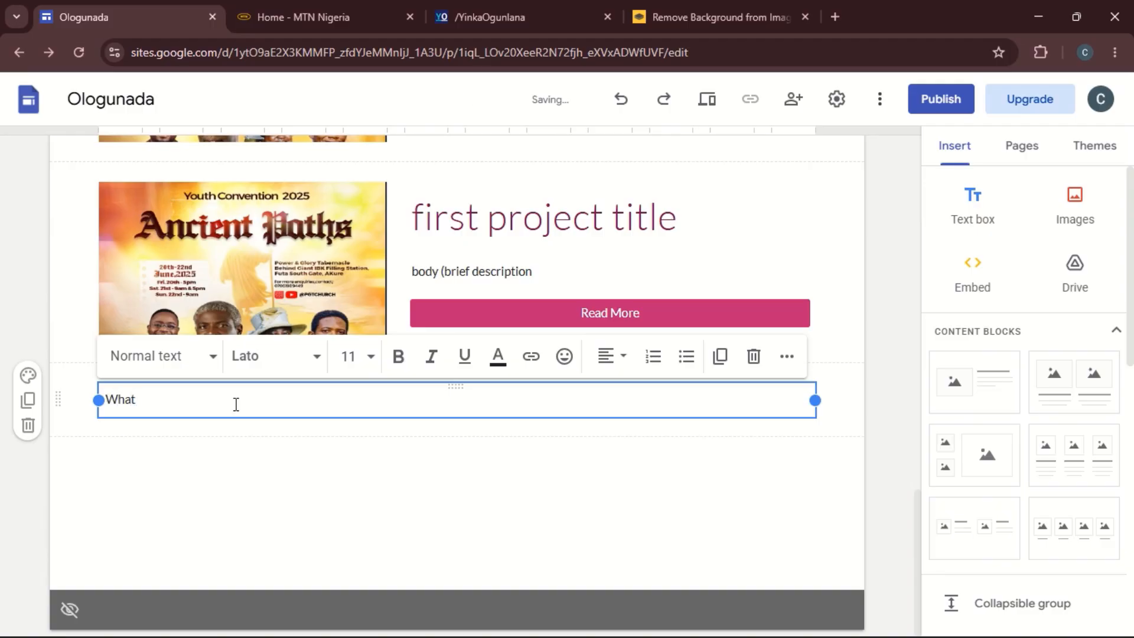
pyautogui.write('at')
pyautogui.write(' pe')
pyautogui.write('o')
pyautogui.write('p')
pyautogui.write('le are saying')
pyautogui.write('about')
pyautogui.write('b')
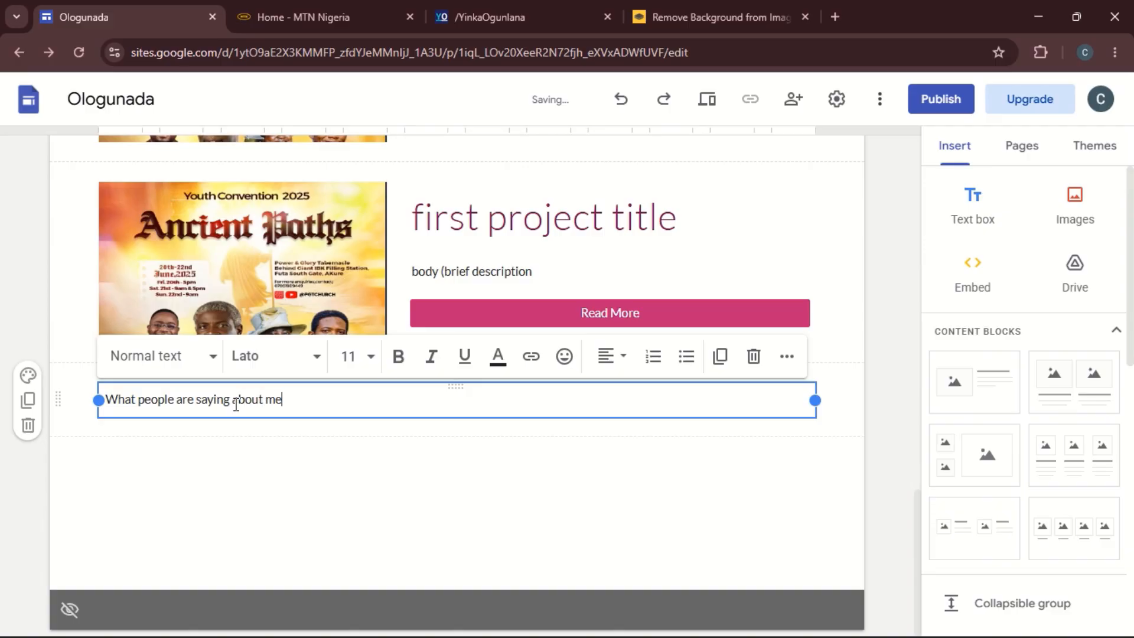
# Insert a three-column image-and-text block below the testimonials text and upload 1761474295854.jpg into its first image placeholder.
pyautogui.click(335, 497)
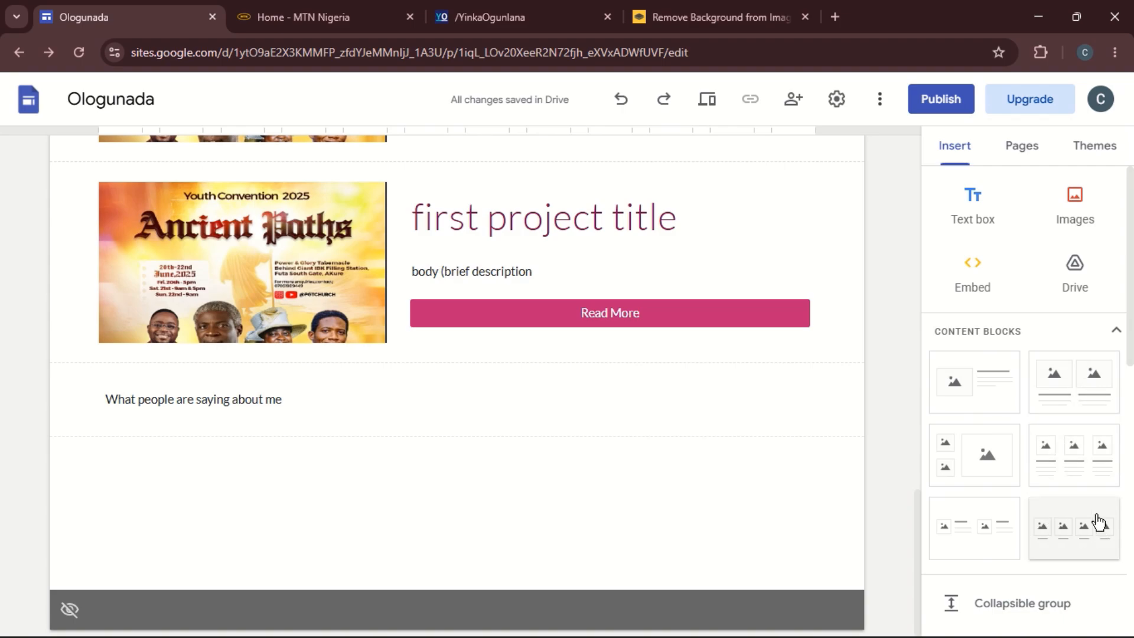
pyautogui.click(1062, 466)
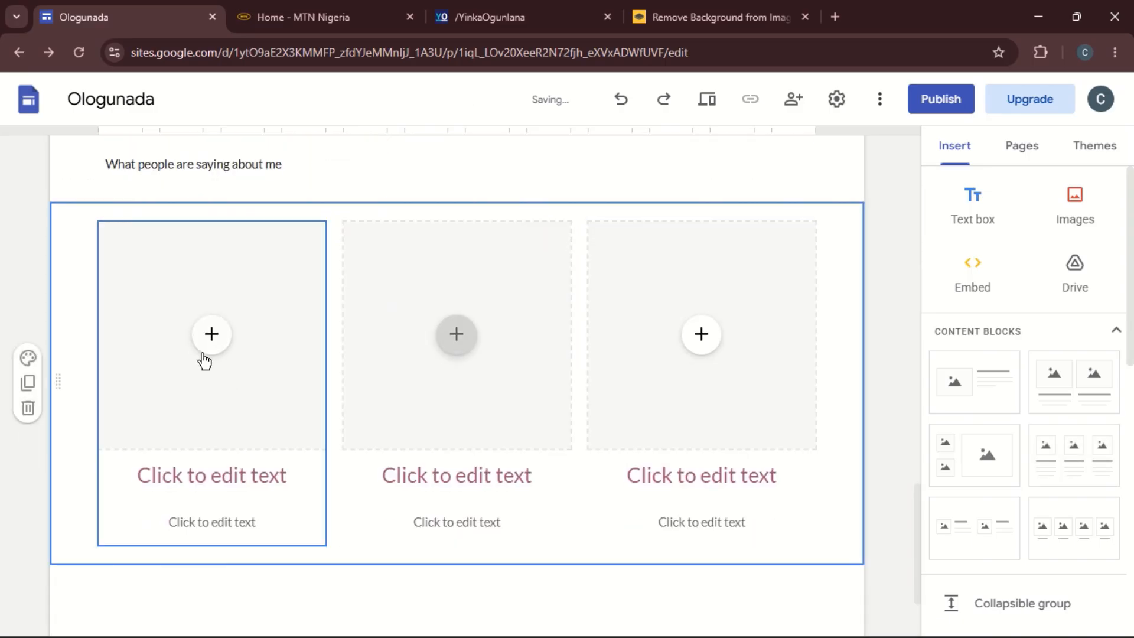
pyautogui.click(208, 349)
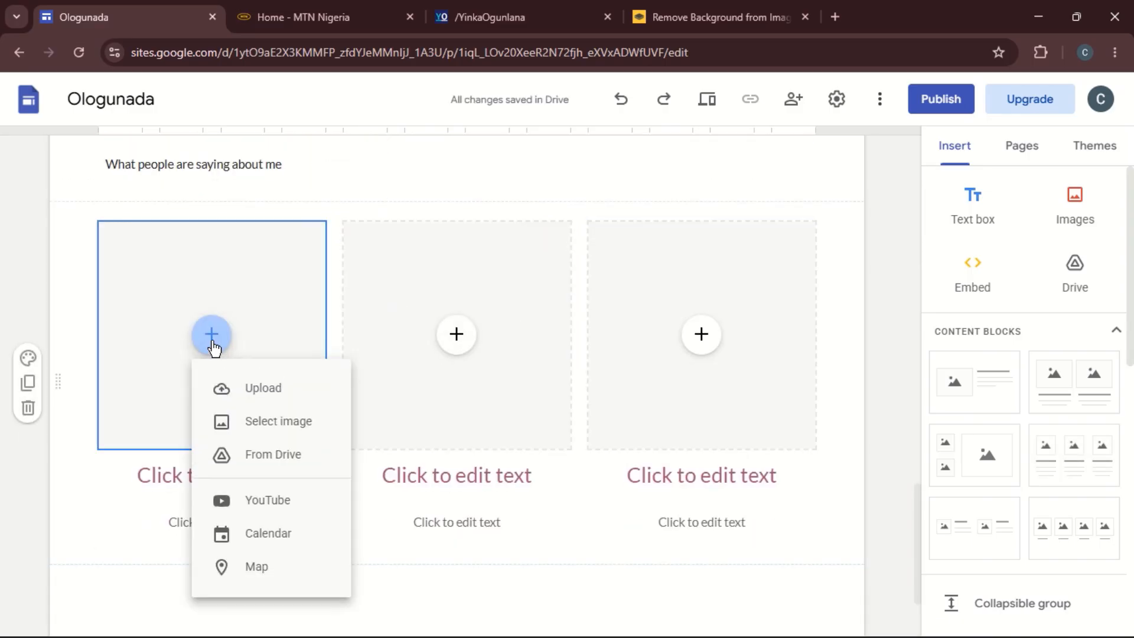
pyautogui.click(249, 397)
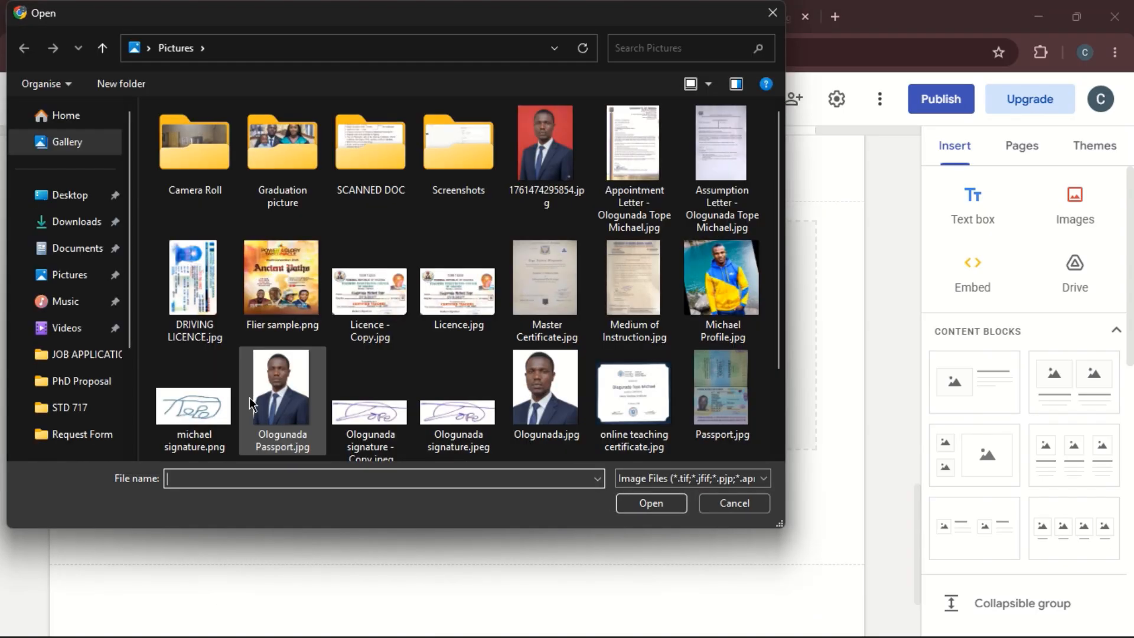
pyautogui.click(249, 397)
pyautogui.scroll(-1, 266, 401)
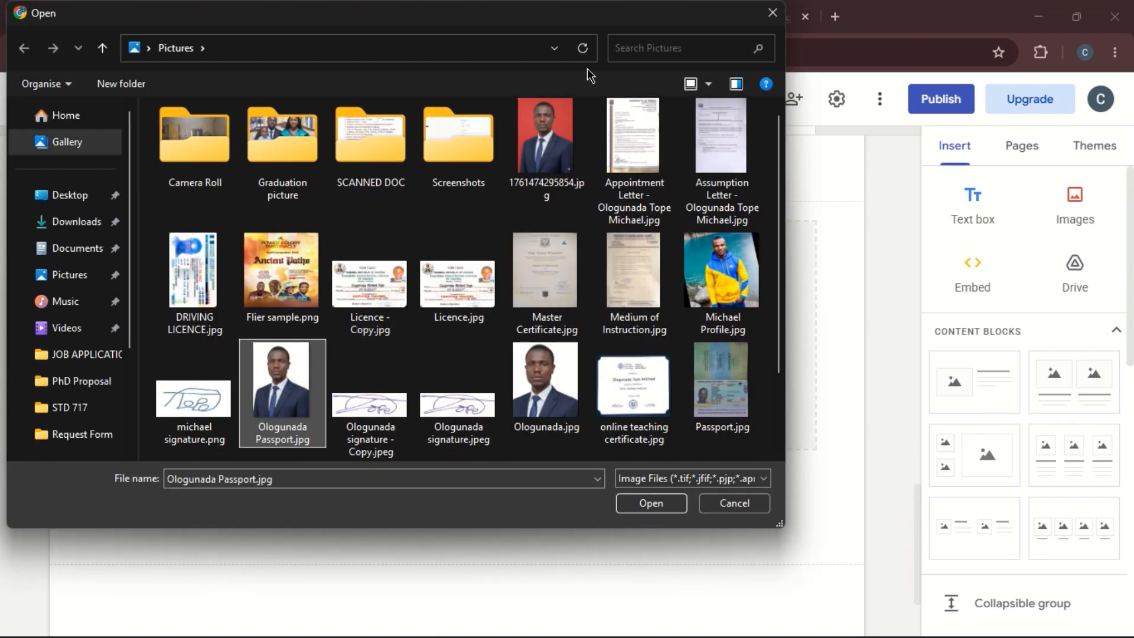
pyautogui.click(537, 141)
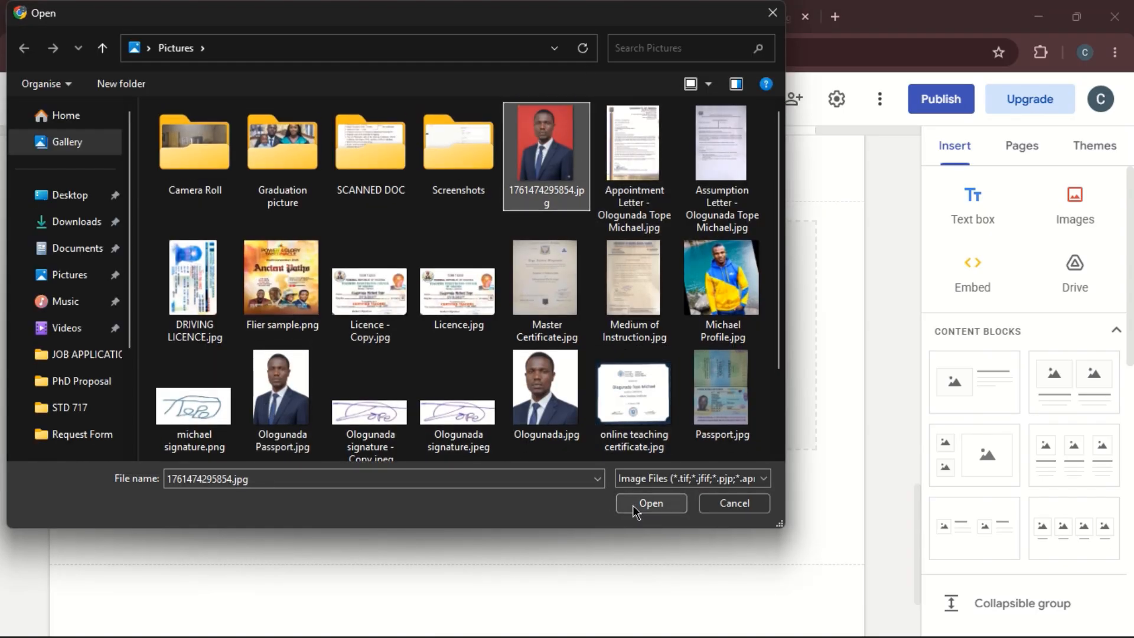
pyautogui.click(632, 505)
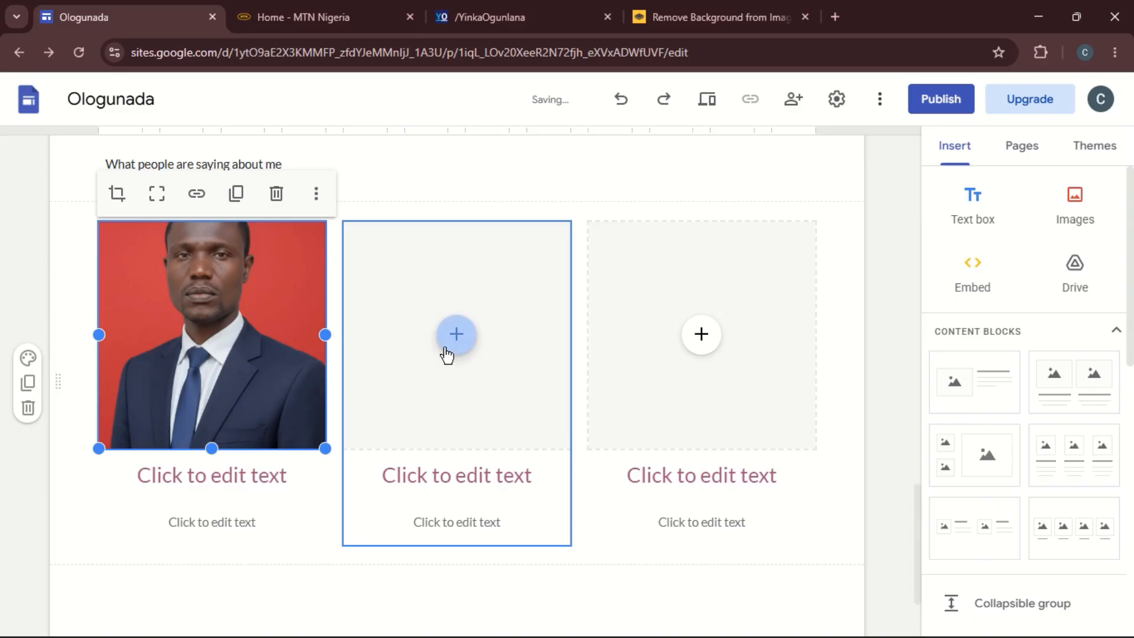
# Upload 1761474295854.jpg into the second and third image placeholders of the testimonials block.
pyautogui.click(448, 352)
pyautogui.click(464, 390)
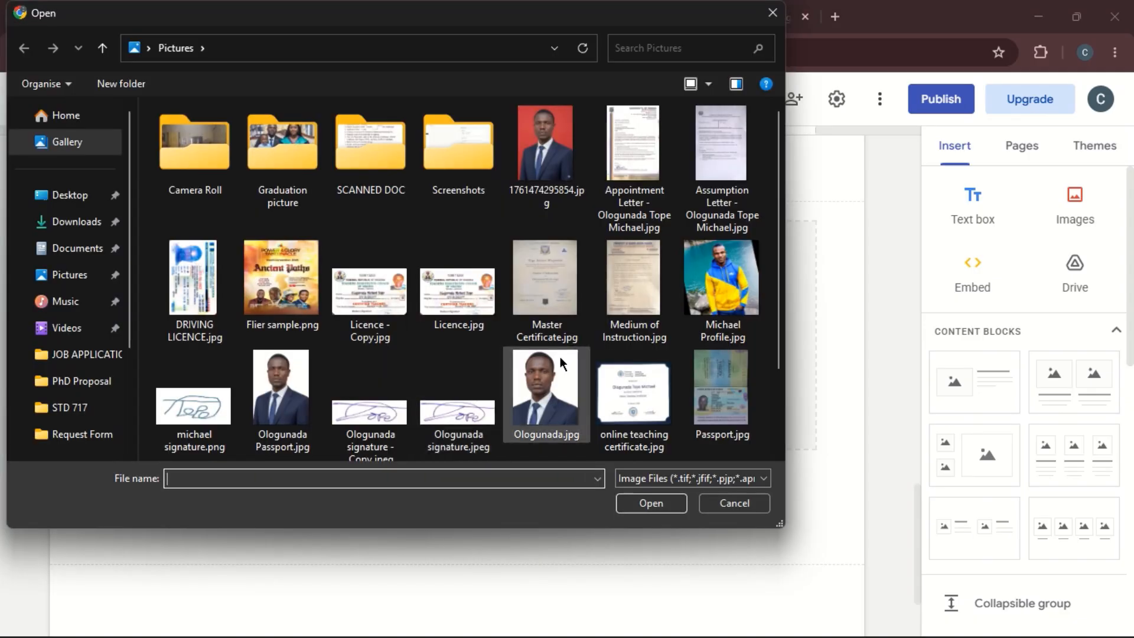
pyautogui.click(548, 152)
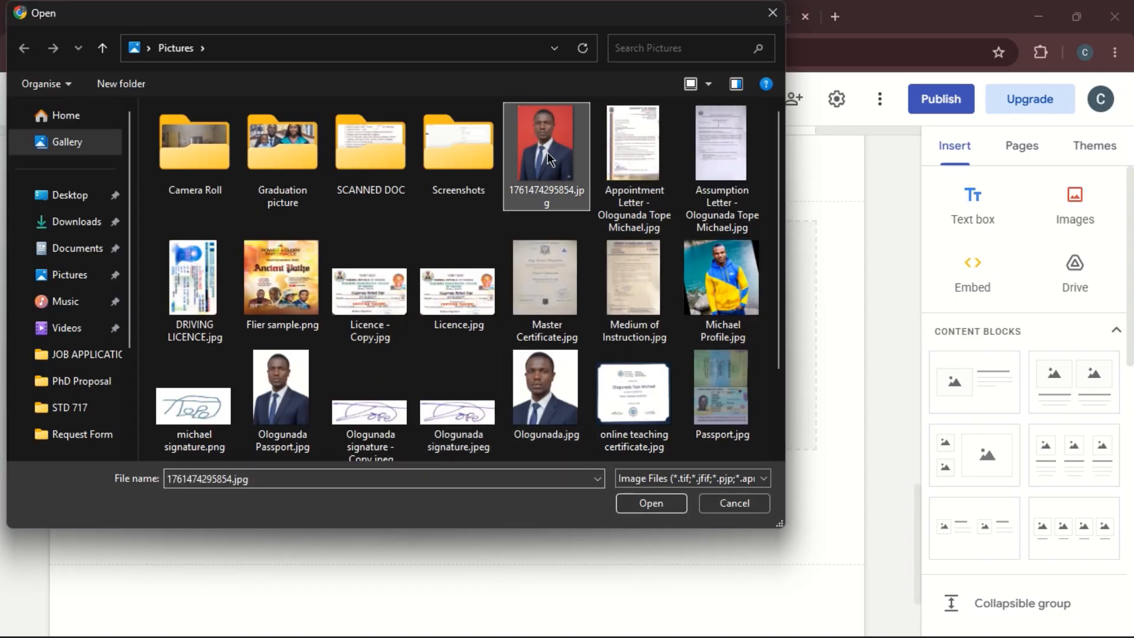
pyautogui.click(651, 503)
pyautogui.click(701, 337)
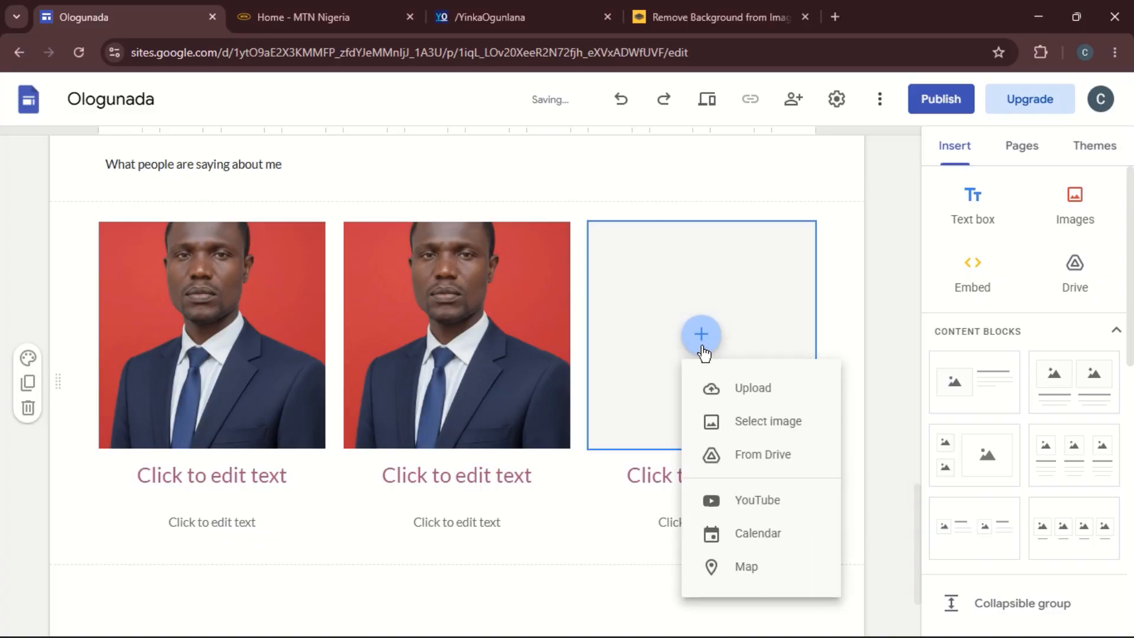
pyautogui.click(726, 388)
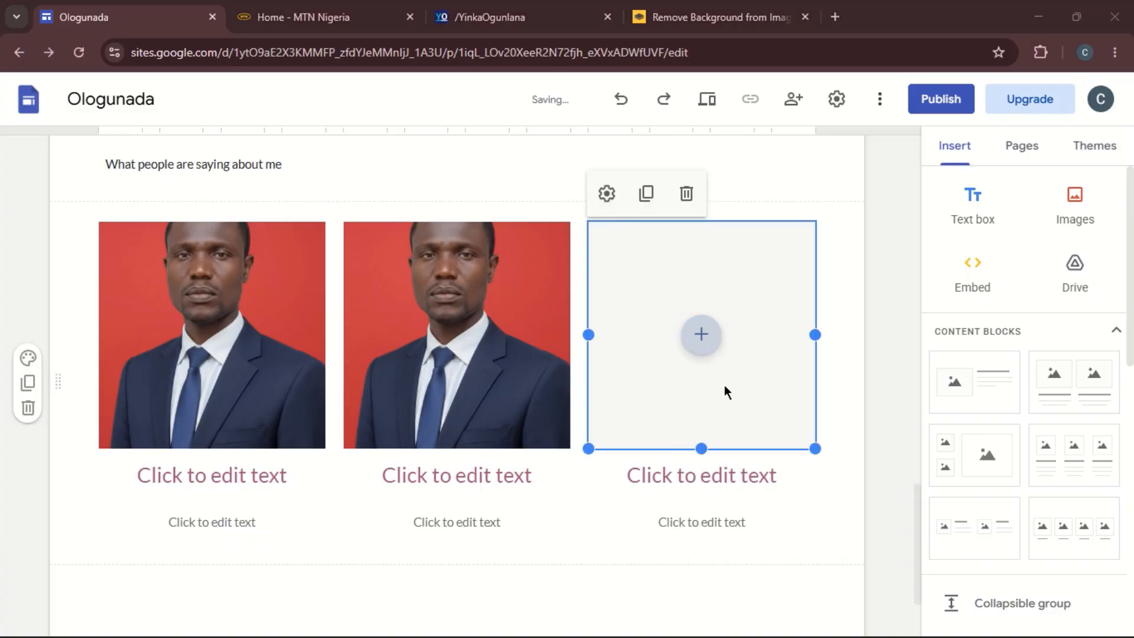
pyautogui.click(543, 192)
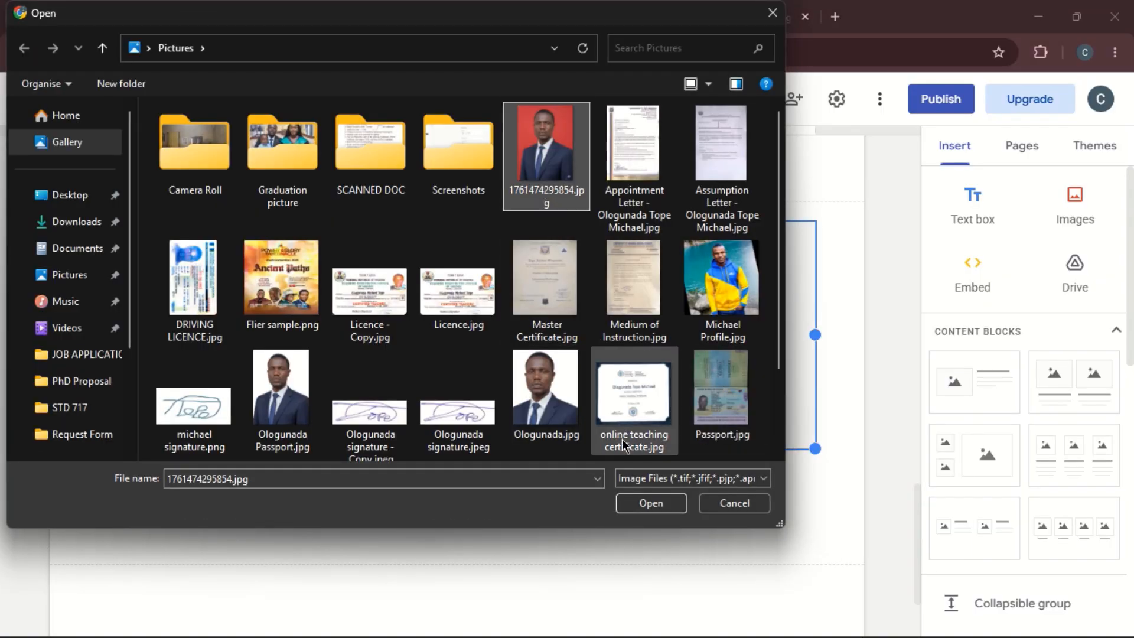
pyautogui.click(639, 502)
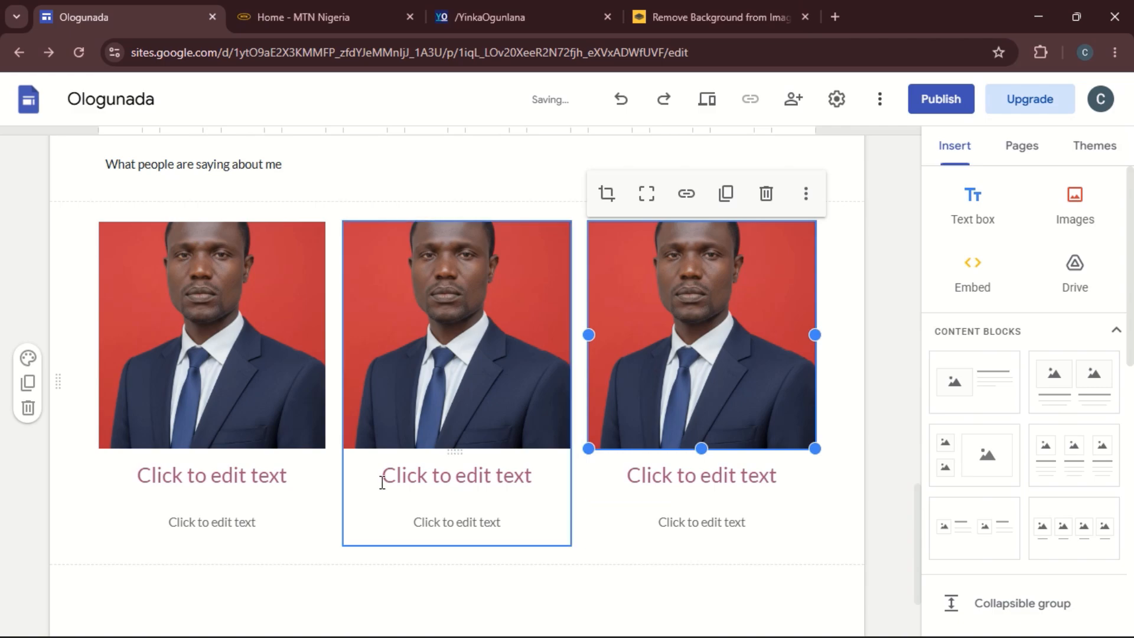
# Fill in the headings under the three testimonial images with "name", "anmem" and "nane".
pyautogui.click(238, 473)
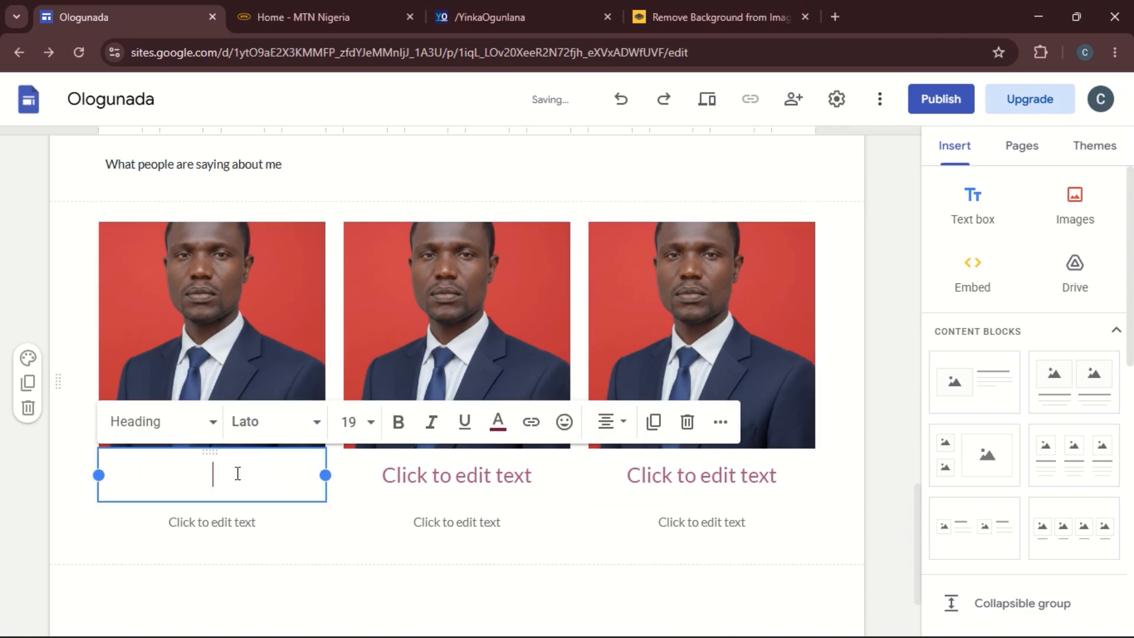
pyautogui.write('name')
pyautogui.click(370, 489)
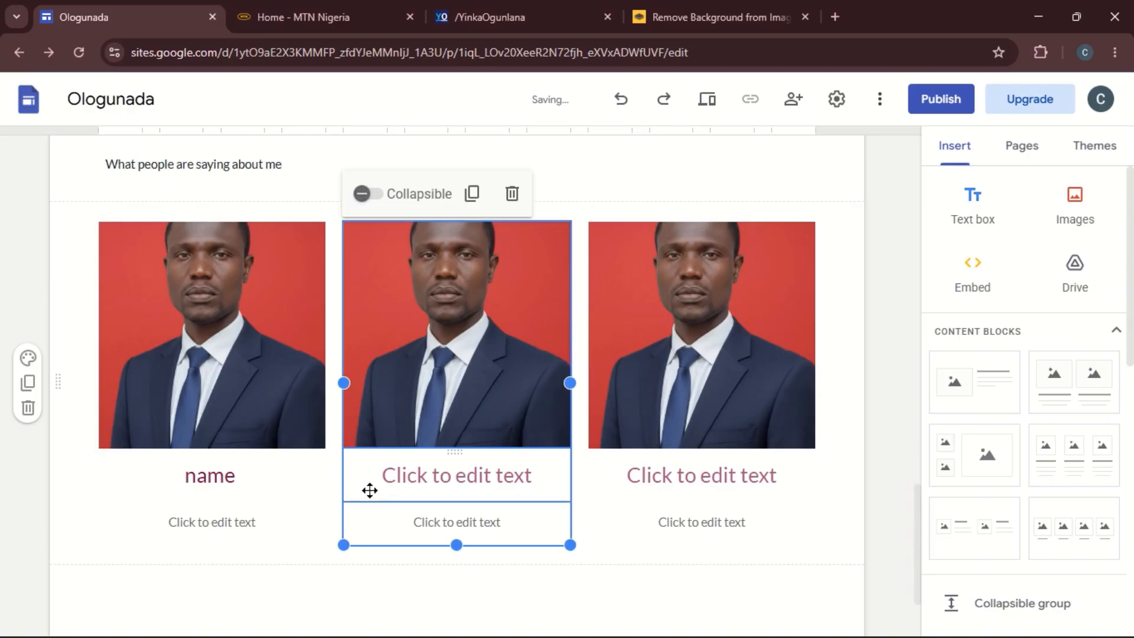
pyautogui.click(405, 480)
pyautogui.write('anmem')
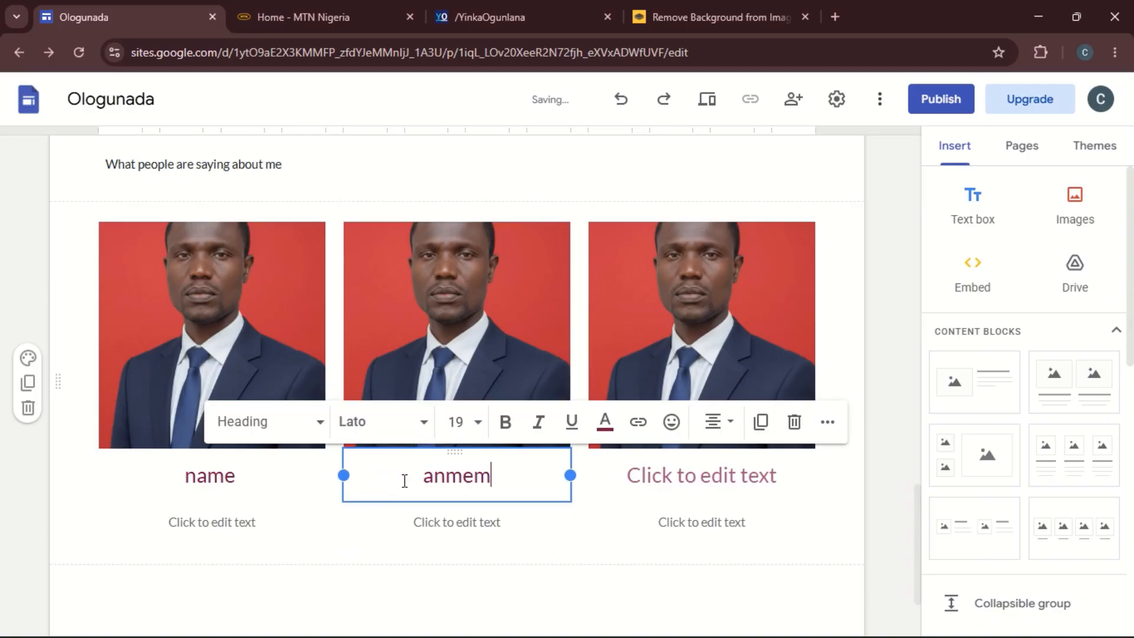
pyautogui.click(676, 478)
pyautogui.write('nane')
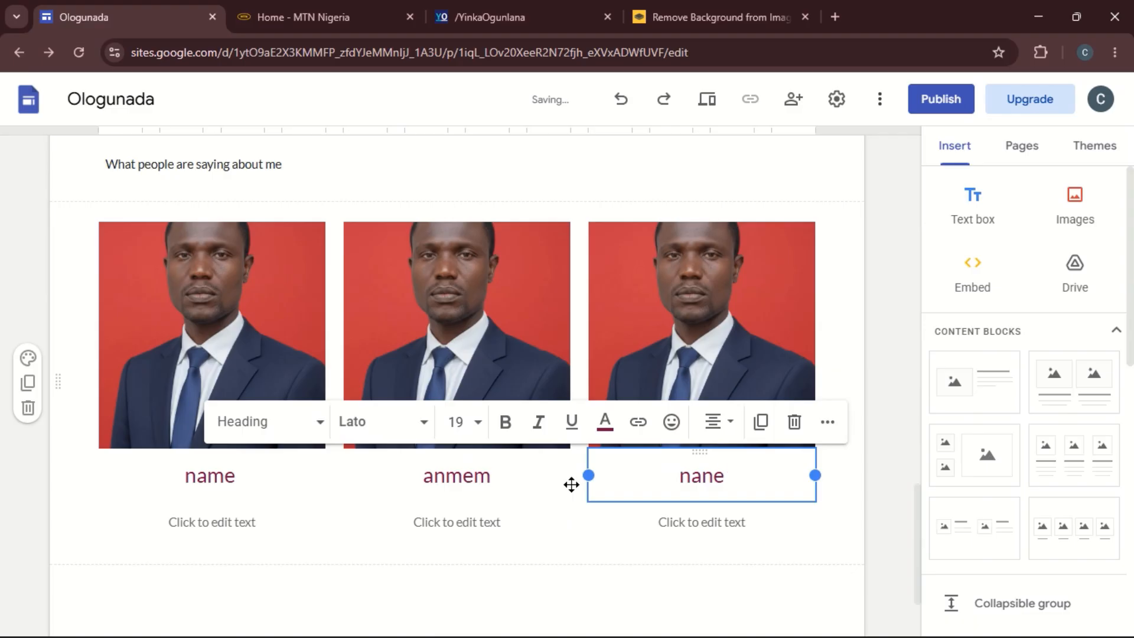
# Enter "message" as the body text of the first testimonial and open the second one's body text for editing.
pyautogui.click(215, 521)
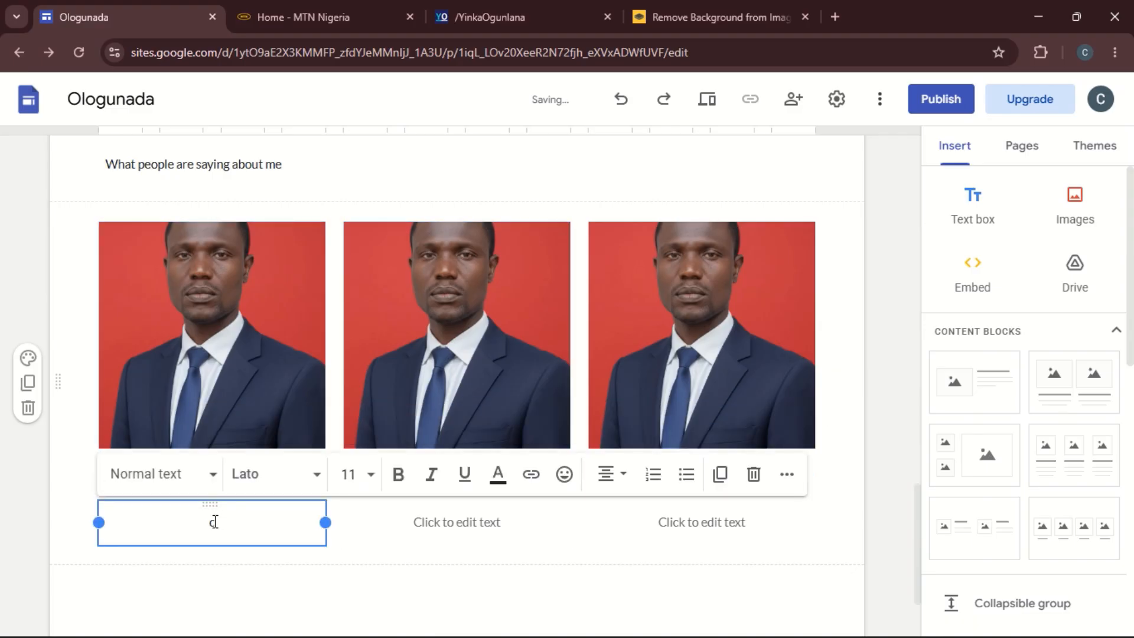
pyautogui.write('message')
pyautogui.click(486, 517)
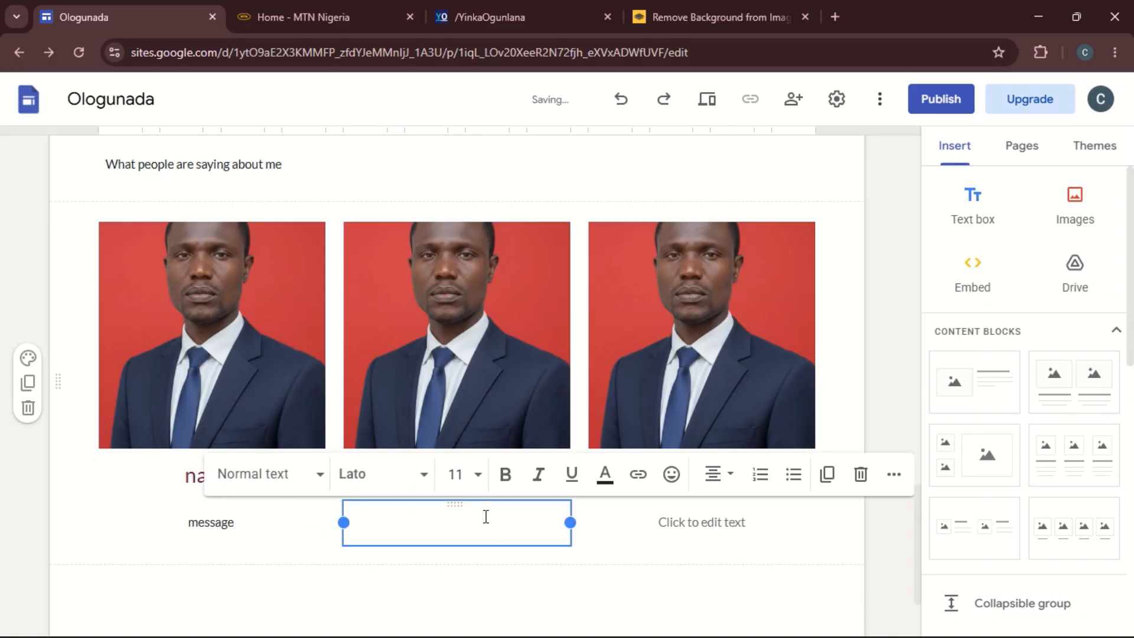
# Switch to the reference portfolio website and examine its navigation and welcome section, including the Let's Connect button.
pyautogui.click(486, 19)
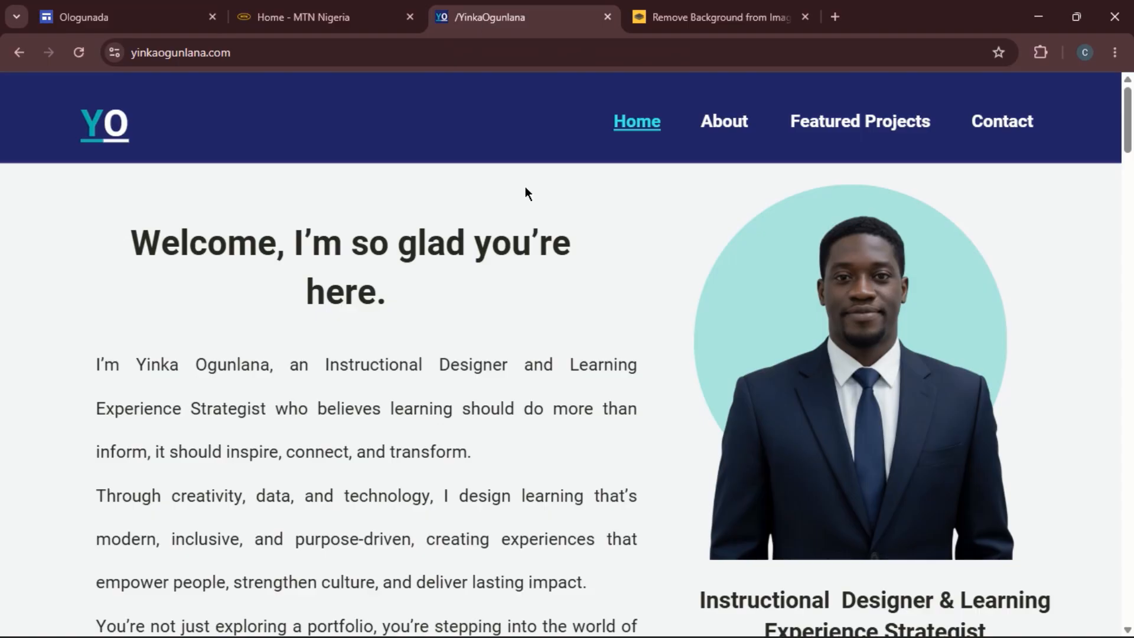
pyautogui.scroll(-3, 488, 355)
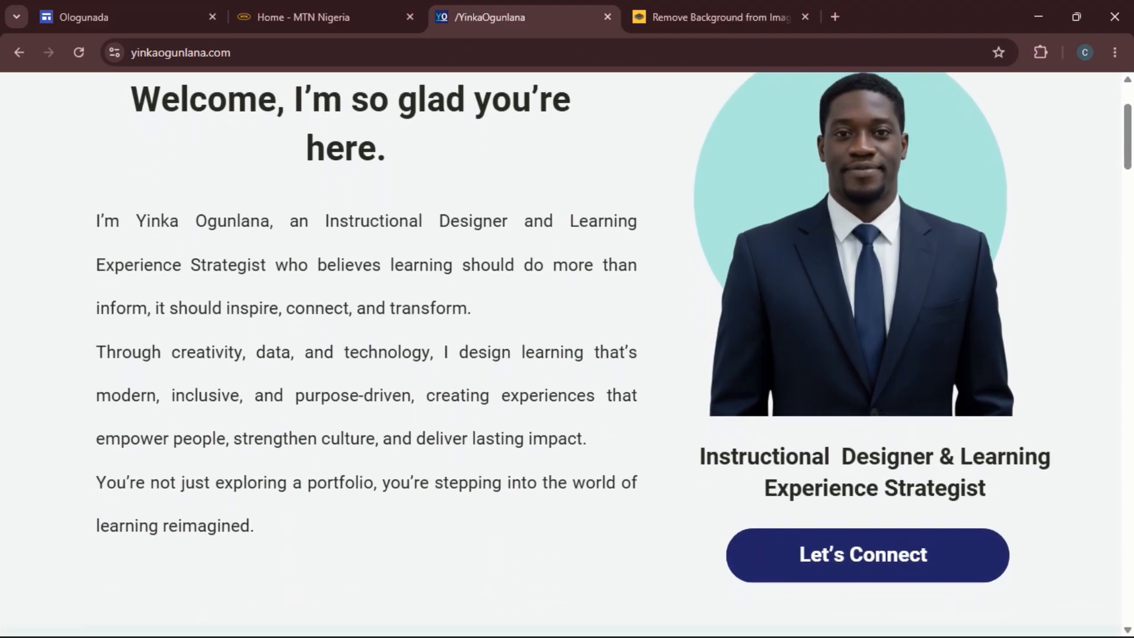
pyautogui.scroll(-3, 565, 355)
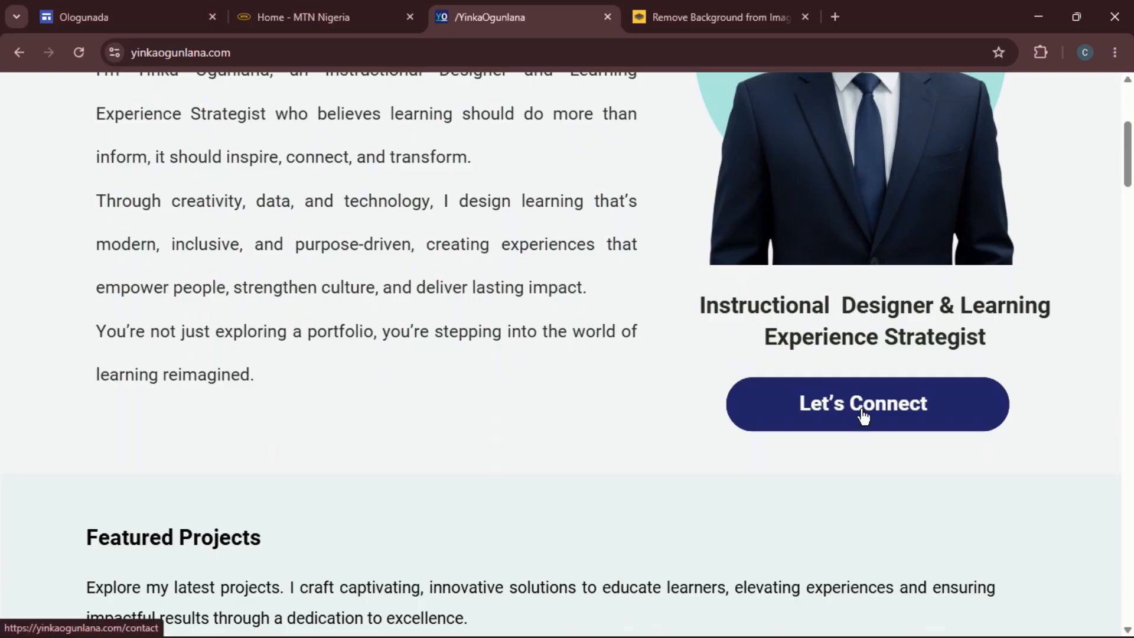
pyautogui.scroll(3, 863, 416)
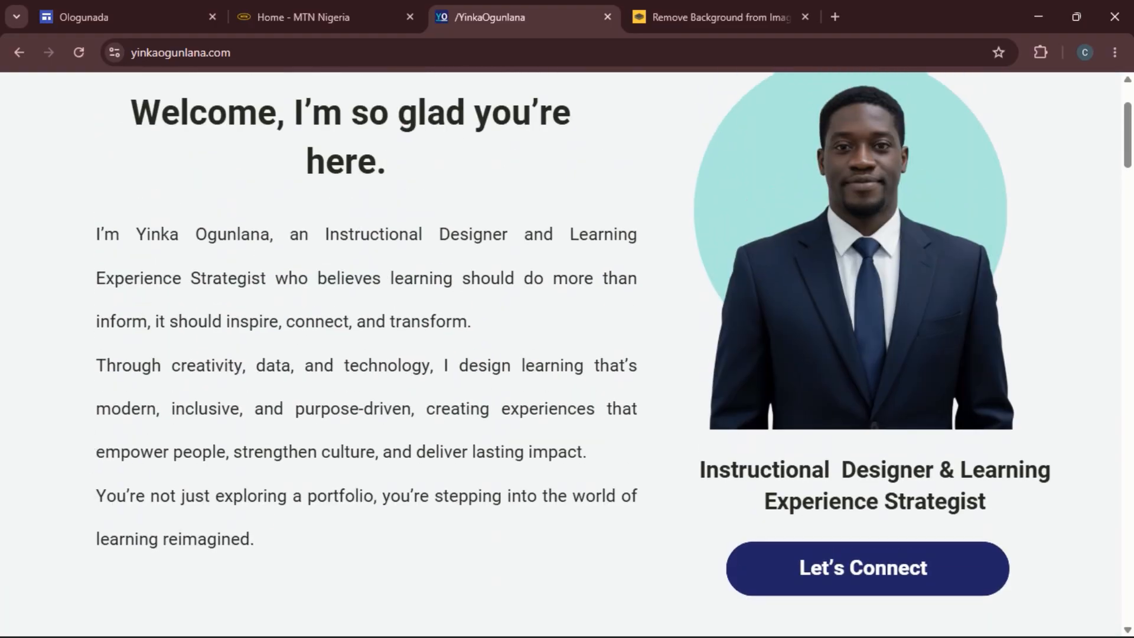
pyautogui.scroll(2, 56, 266)
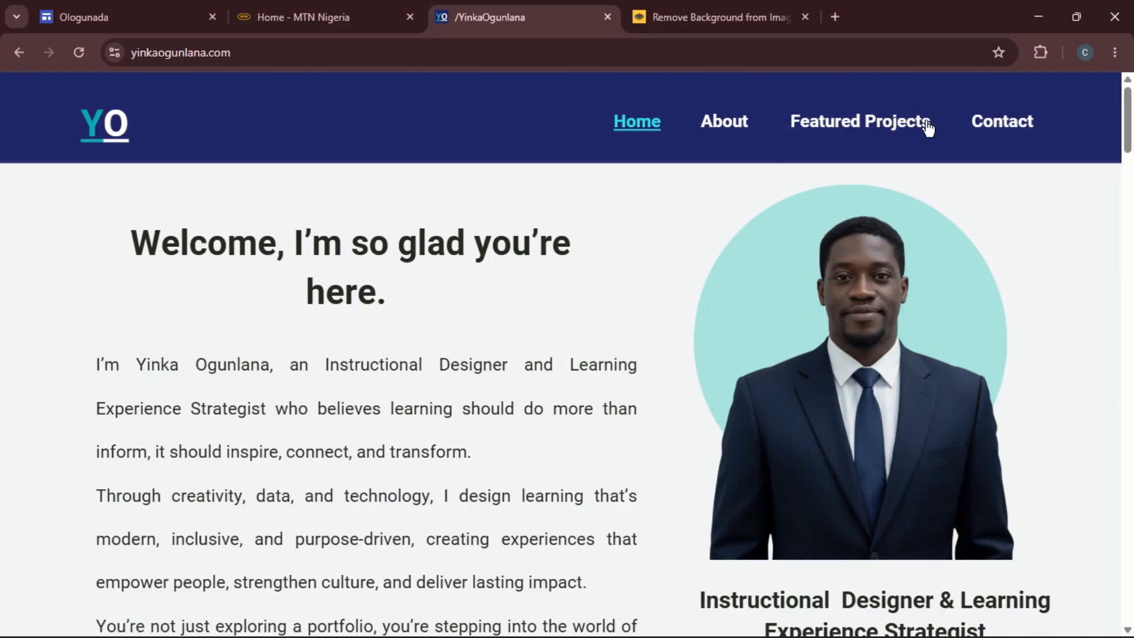
pyautogui.scroll(-7, 236, 355)
pyautogui.scroll(7, 193, 355)
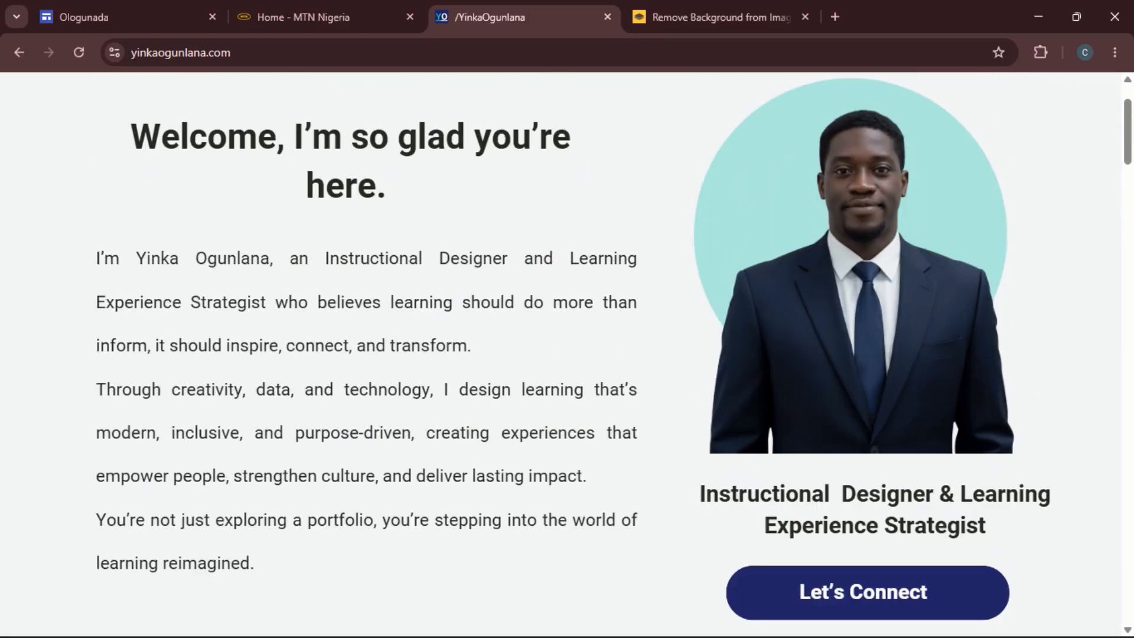
pyautogui.scroll(-2, 750, 203)
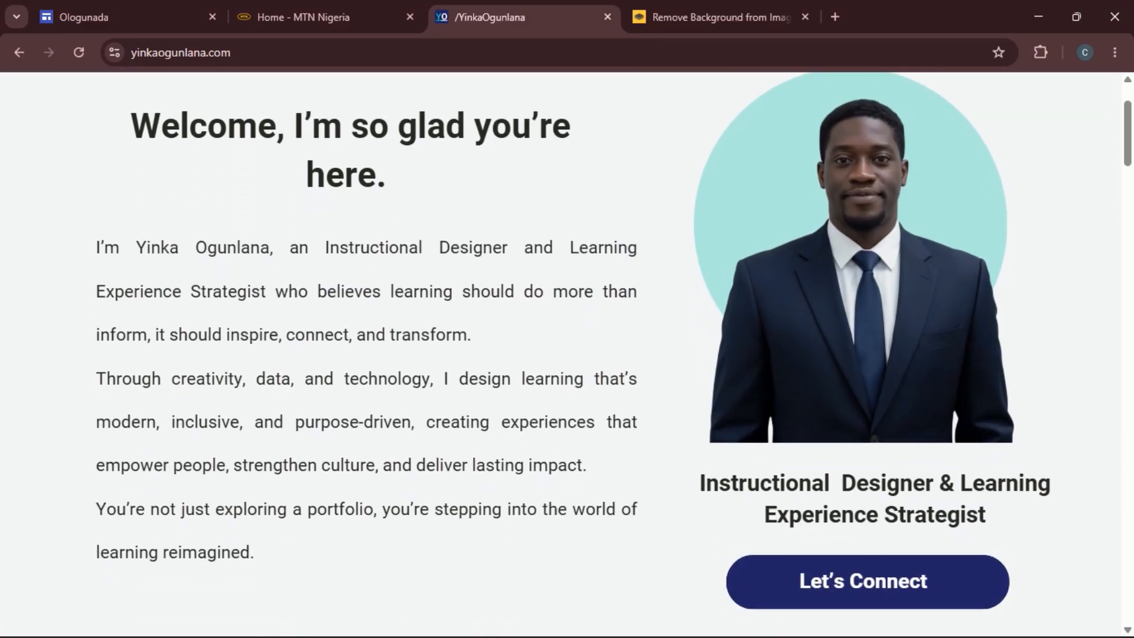
pyautogui.scroll(-1, 614, 340)
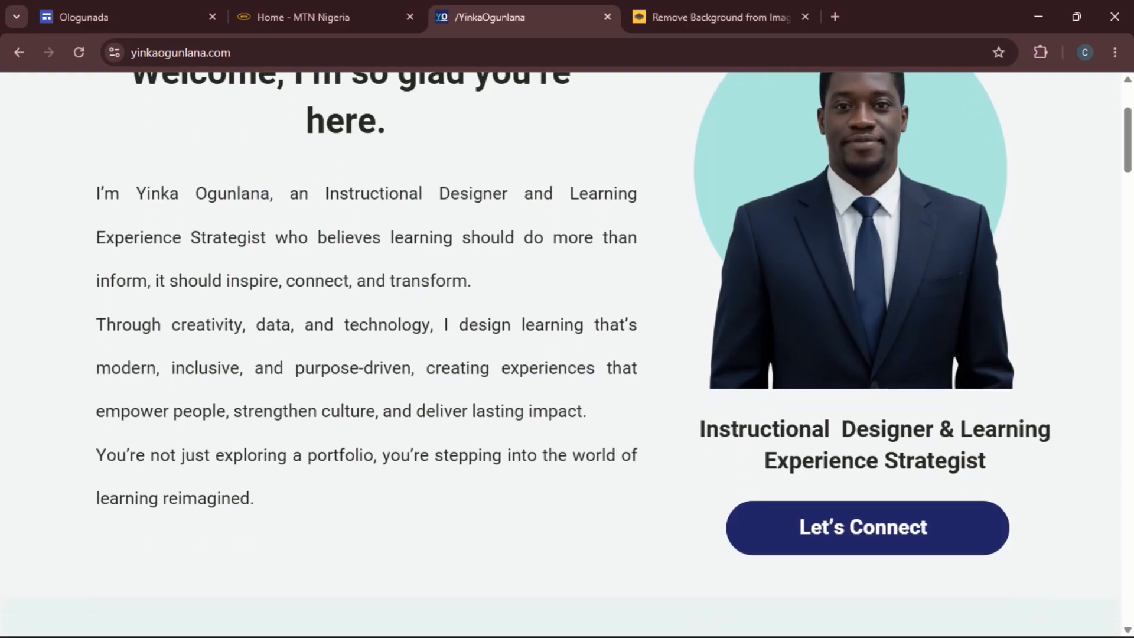
# Examine the reference home page's Featured Projects, Contact Me Today and Get to Know Me sections.
pyautogui.scroll(-6, 614, 340)
pyautogui.scroll(1, 614, 340)
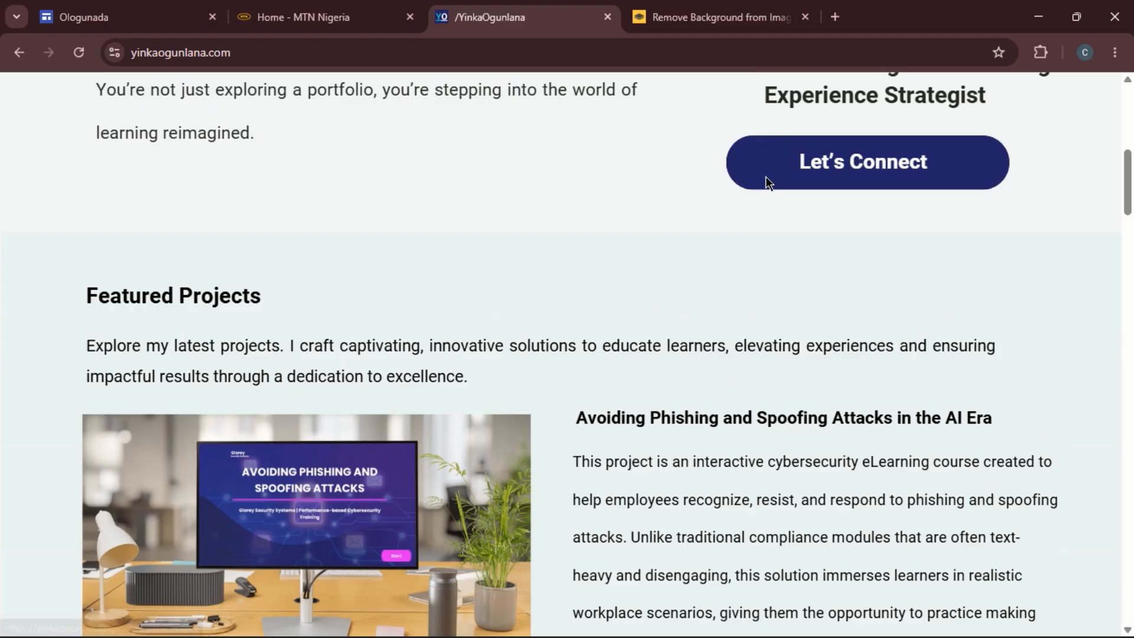
pyautogui.scroll(-2, 595, 355)
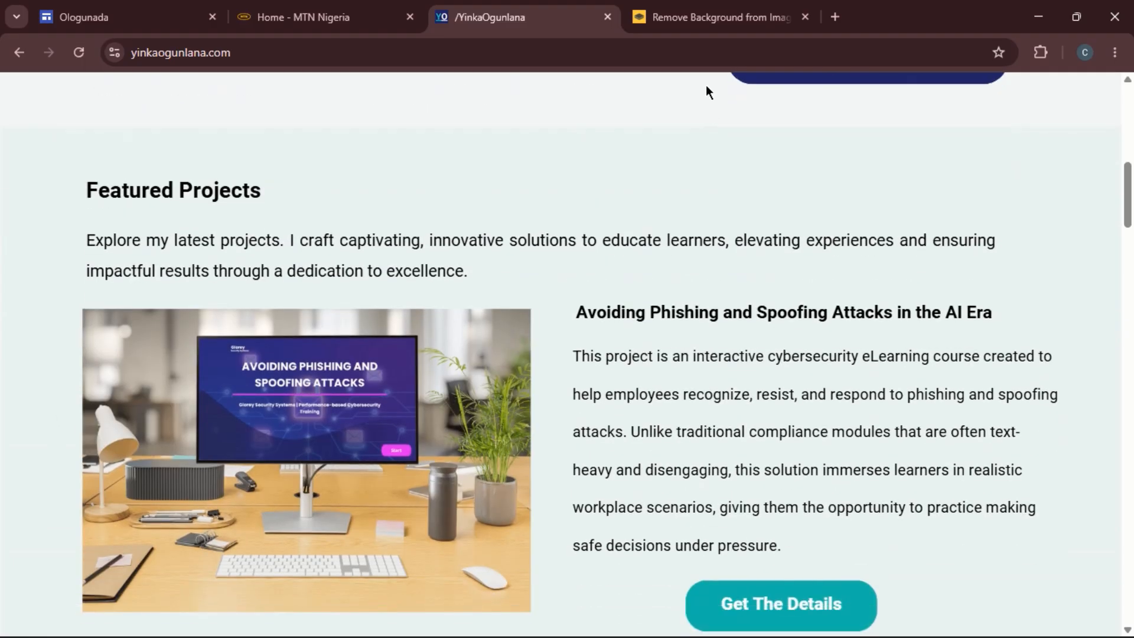
pyautogui.scroll(-1, 596, 354)
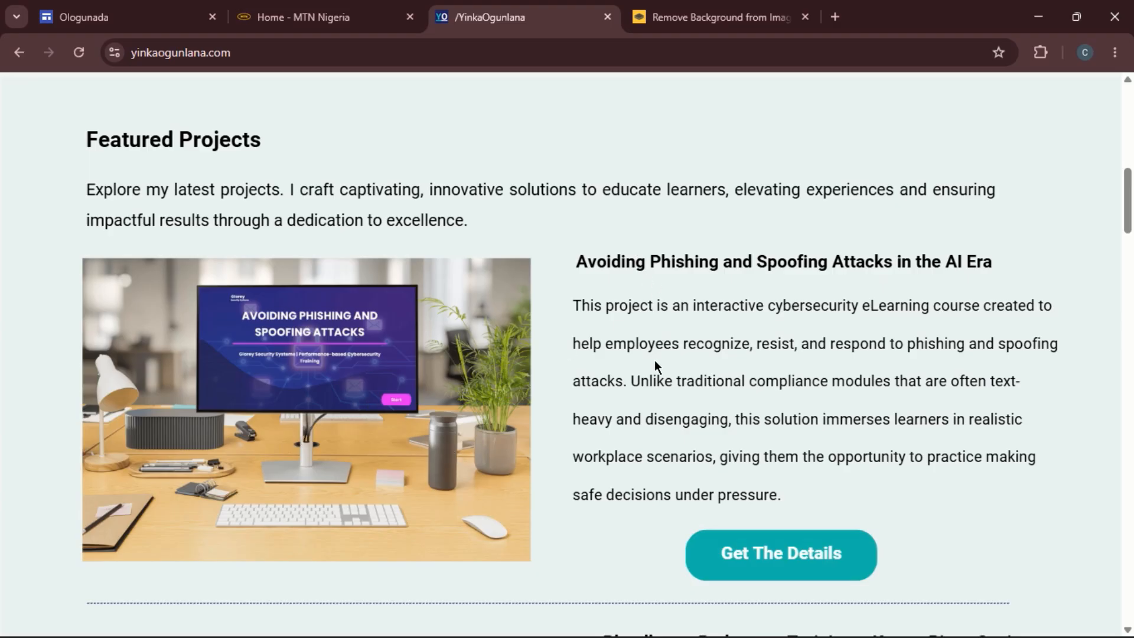
pyautogui.scroll(-3, 656, 366)
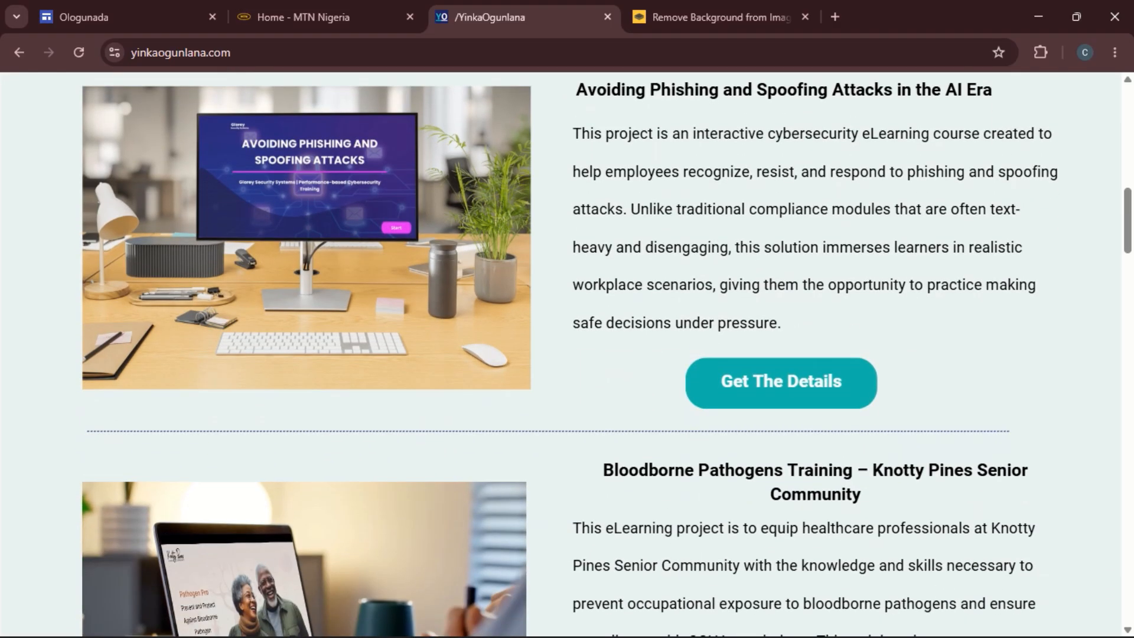
pyautogui.scroll(-6, 567, 354)
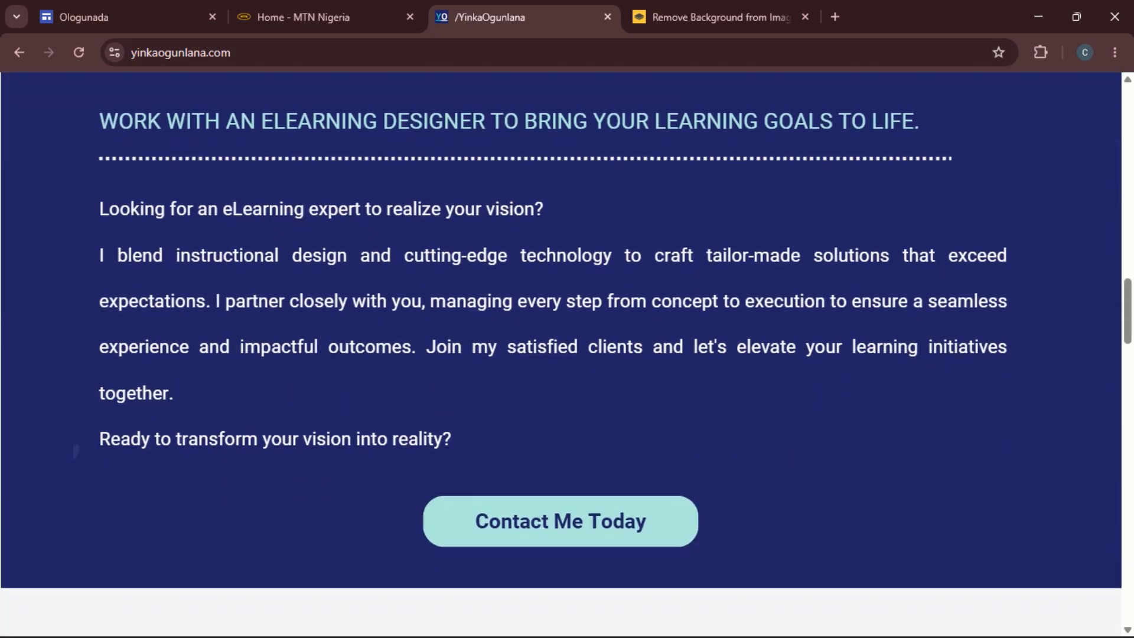
pyautogui.scroll(-1, 73, 413)
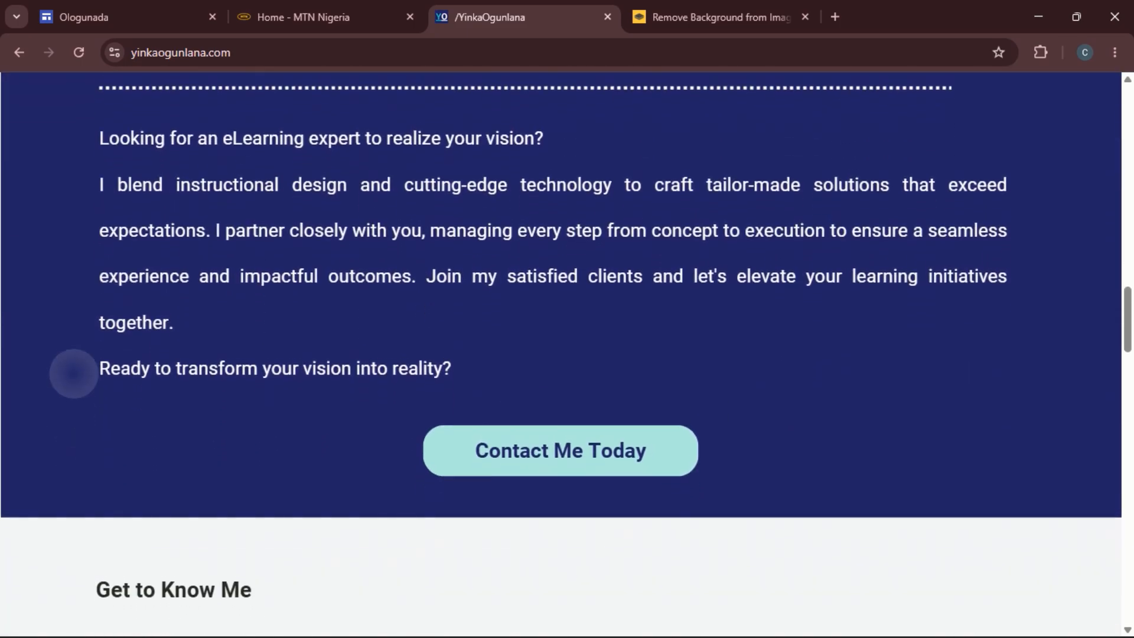
pyautogui.scroll(1, 73, 373)
pyautogui.scroll(-2, 81, 397)
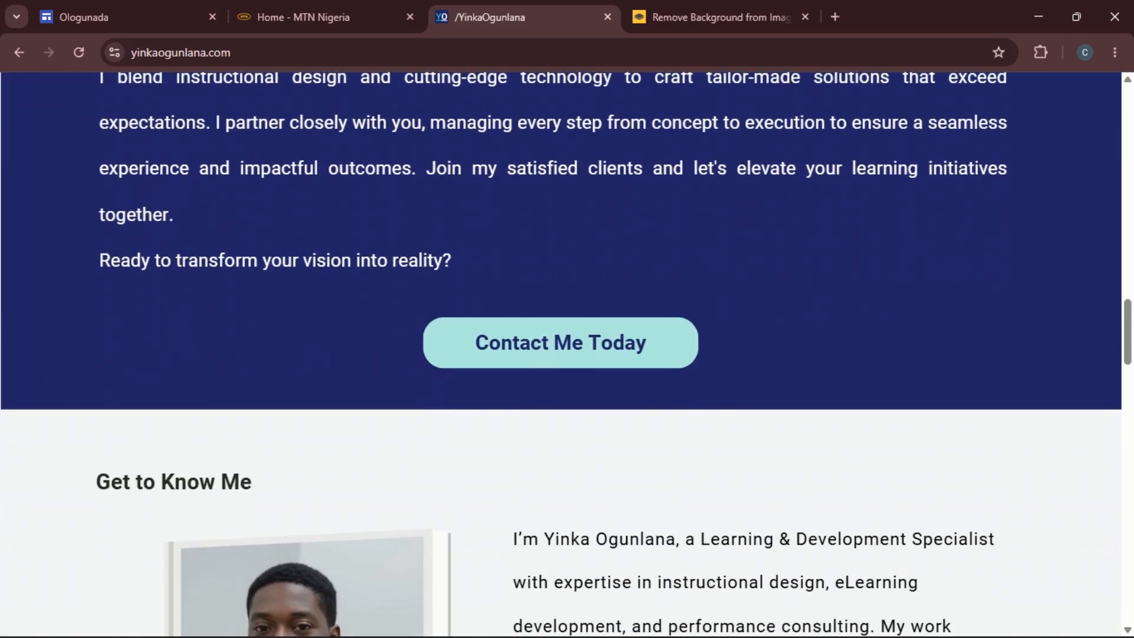
pyautogui.scroll(-5, 76, 429)
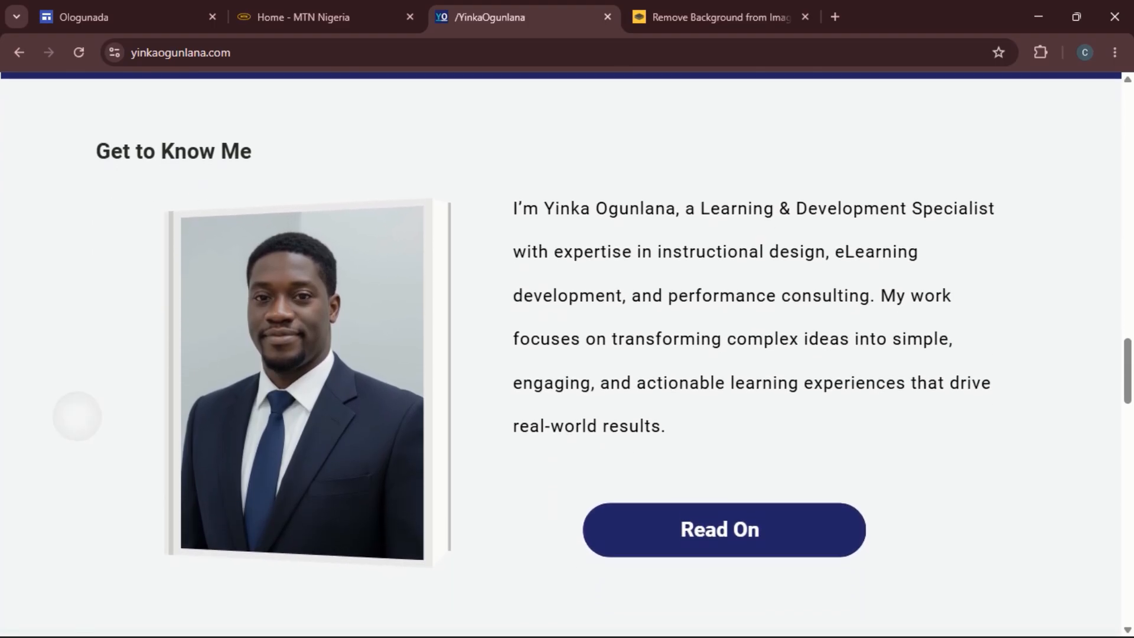
# Examine the reference home page's What others are saying testimonials and its footer with contact and page links.
pyautogui.scroll(-3, 76, 416)
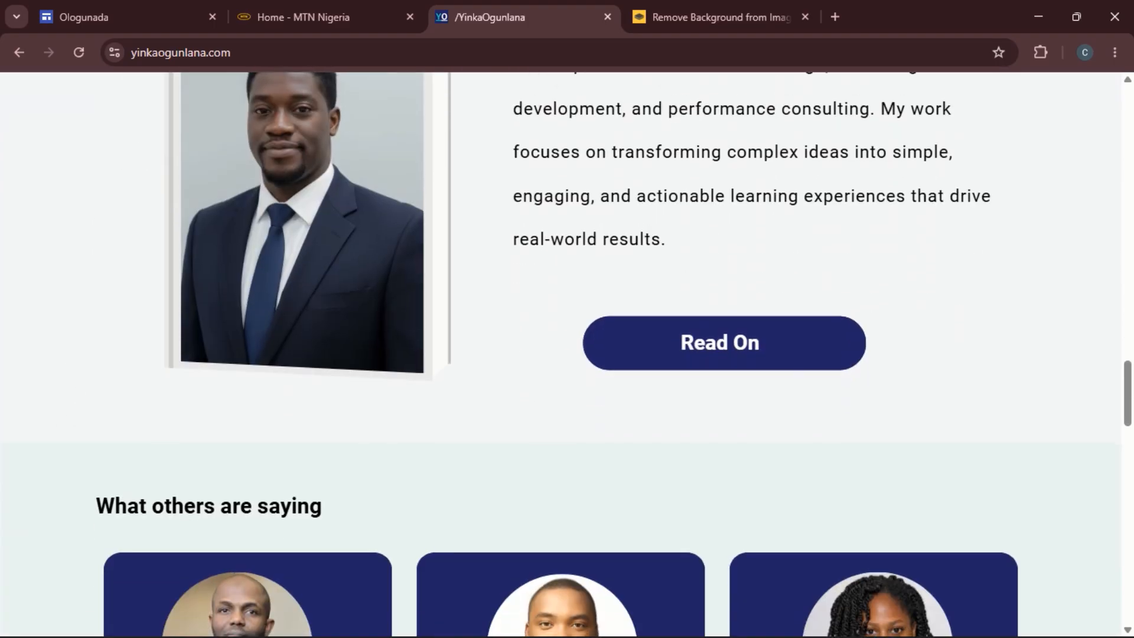
pyautogui.scroll(-5, 567, 354)
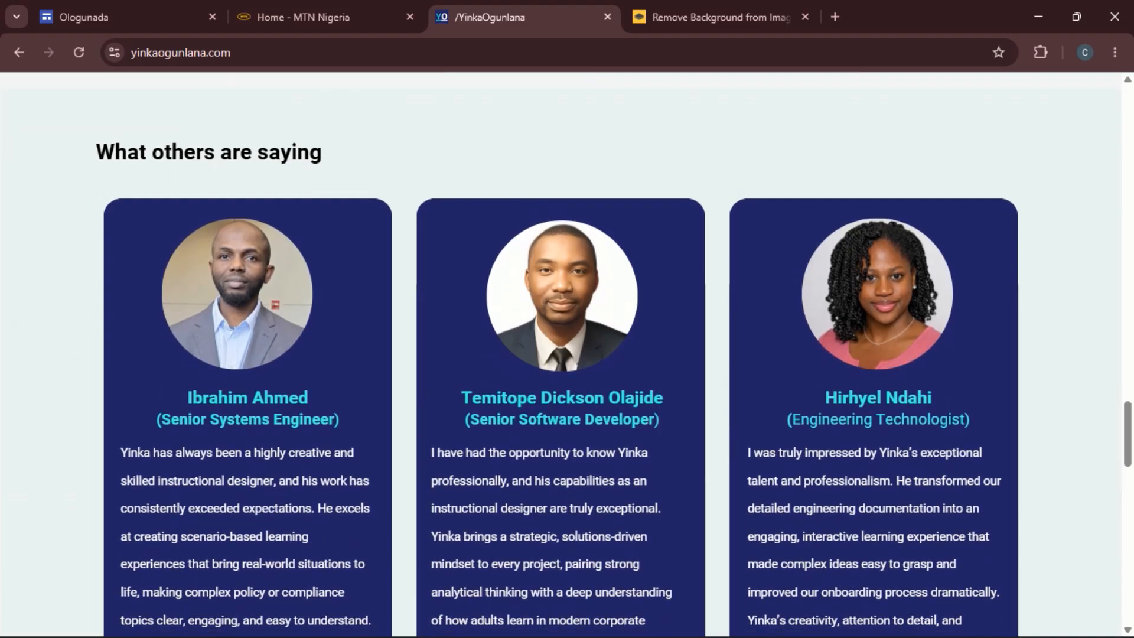
pyautogui.scroll(-1, 567, 354)
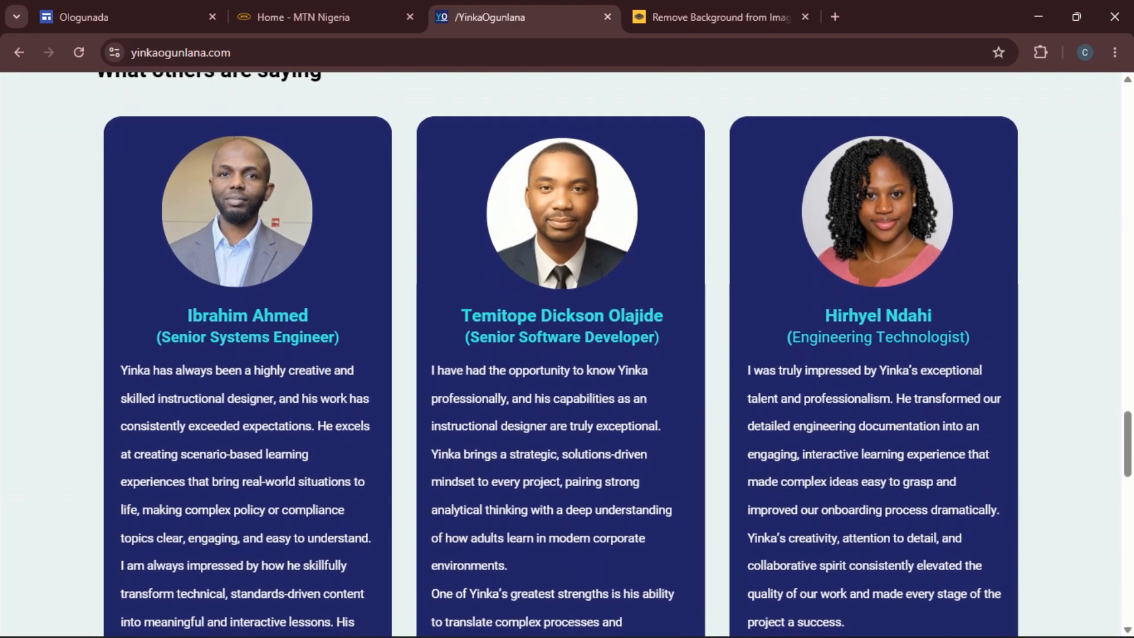
pyautogui.scroll(-14, 567, 354)
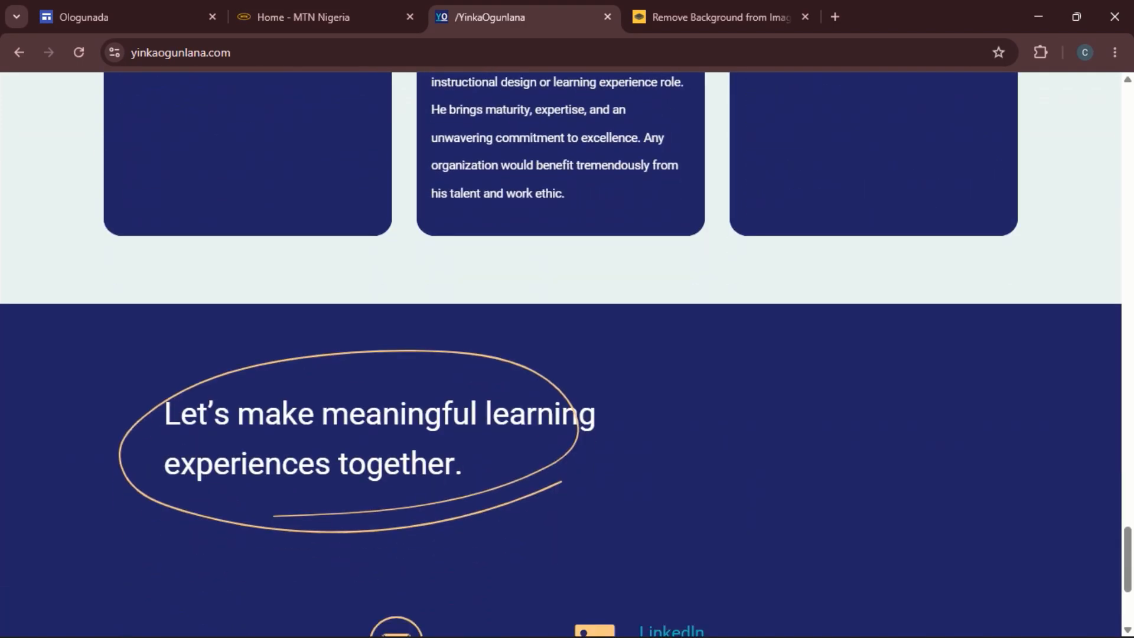
pyautogui.scroll(-4, 567, 354)
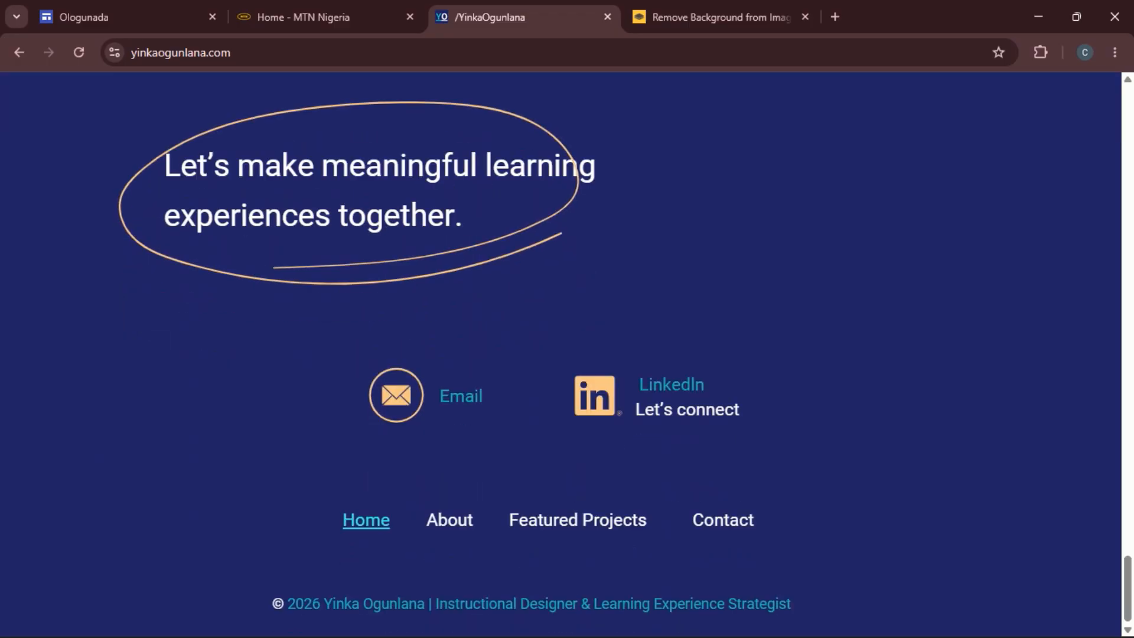
# Switch back to the Ologunada site editor and enter "message" as the body text of the second and third testimonials.
pyautogui.click(84, 18)
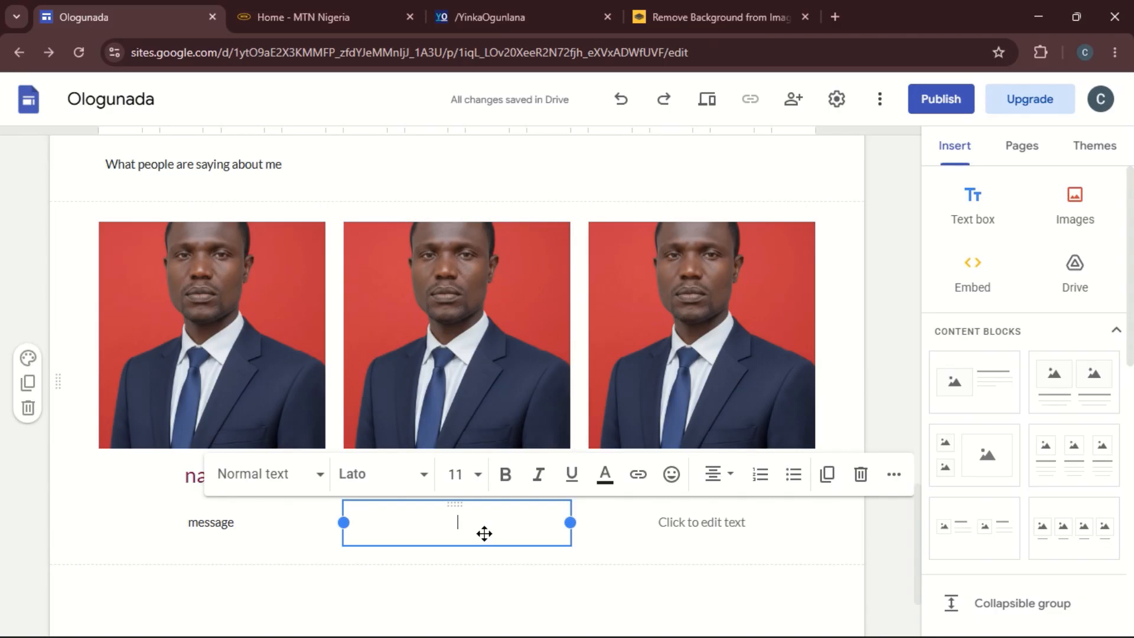
pyautogui.write('message')
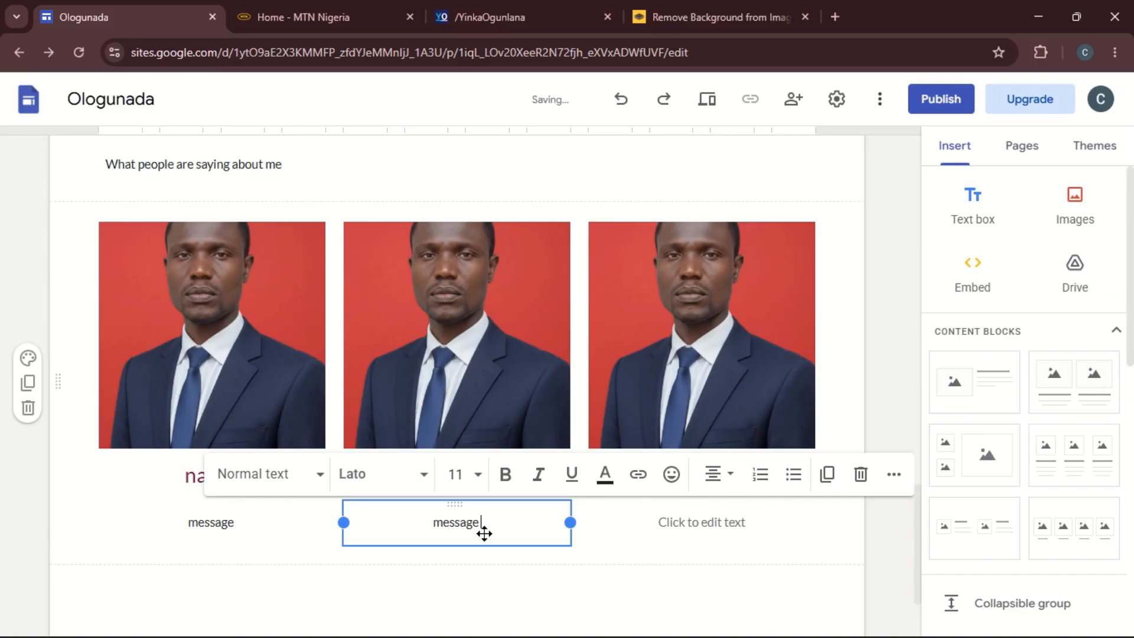
pyautogui.click(690, 520)
pyautogui.write('m')
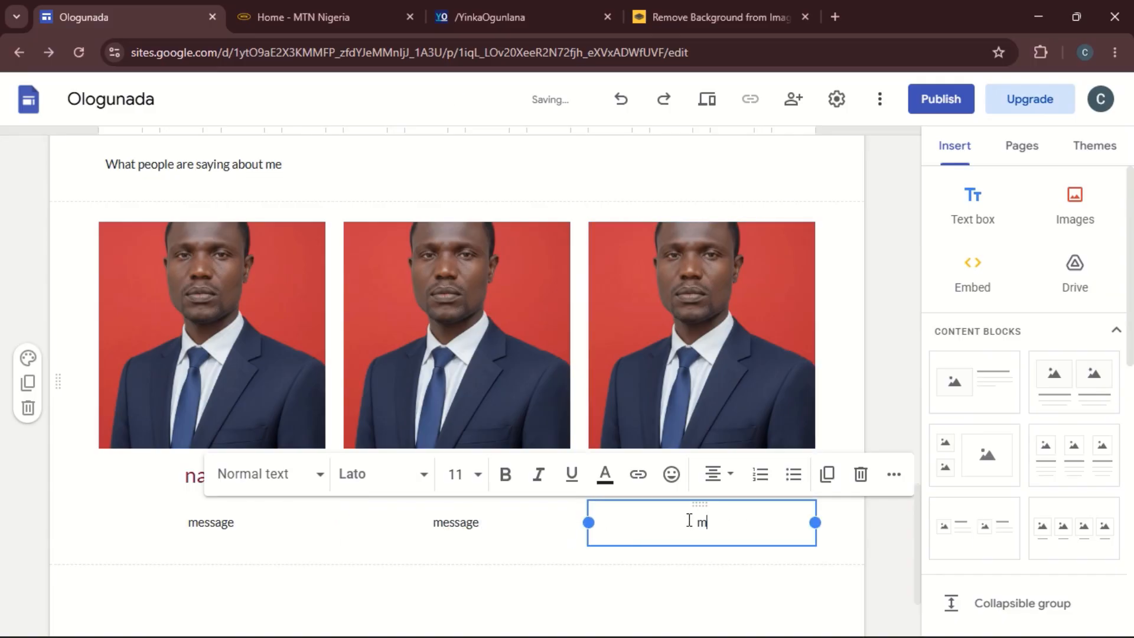
pyautogui.write('eassage')
pyautogui.click(867, 359)
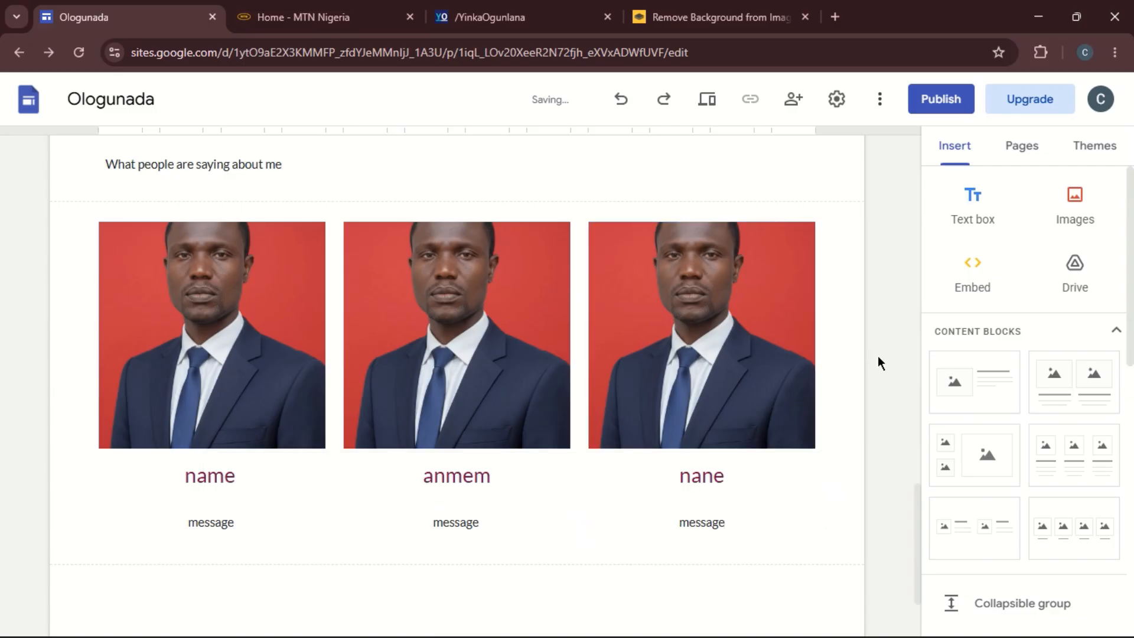
# Enable the hidden page footer and enter "hello" as its text.
pyautogui.scroll(-2, 877, 356)
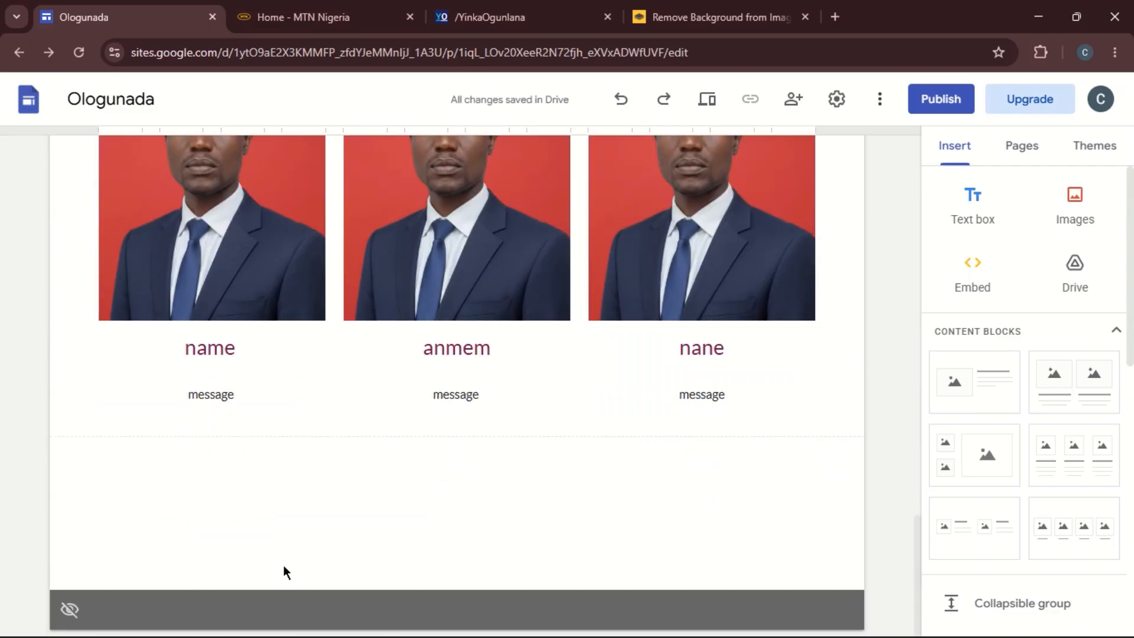
pyautogui.click(69, 609)
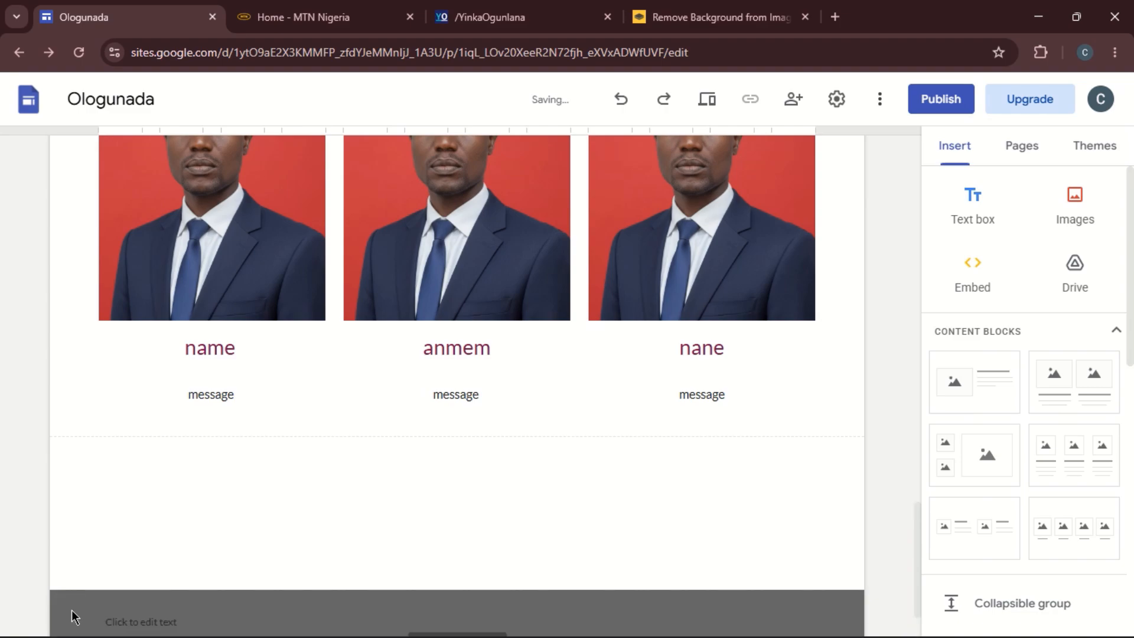
pyautogui.click(198, 620)
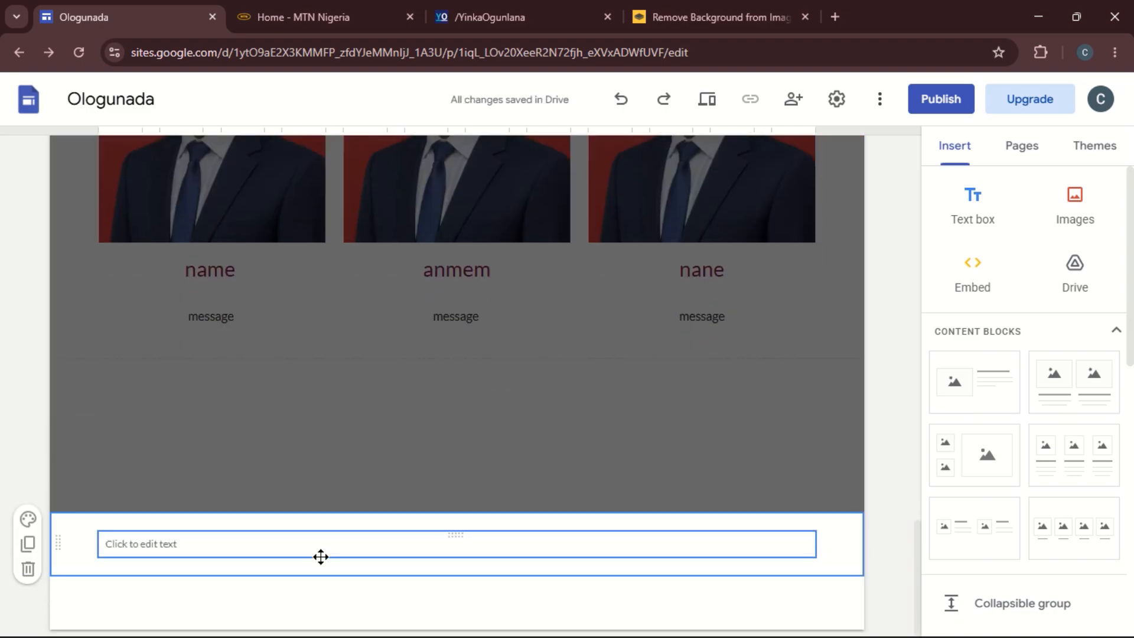
pyautogui.click(323, 544)
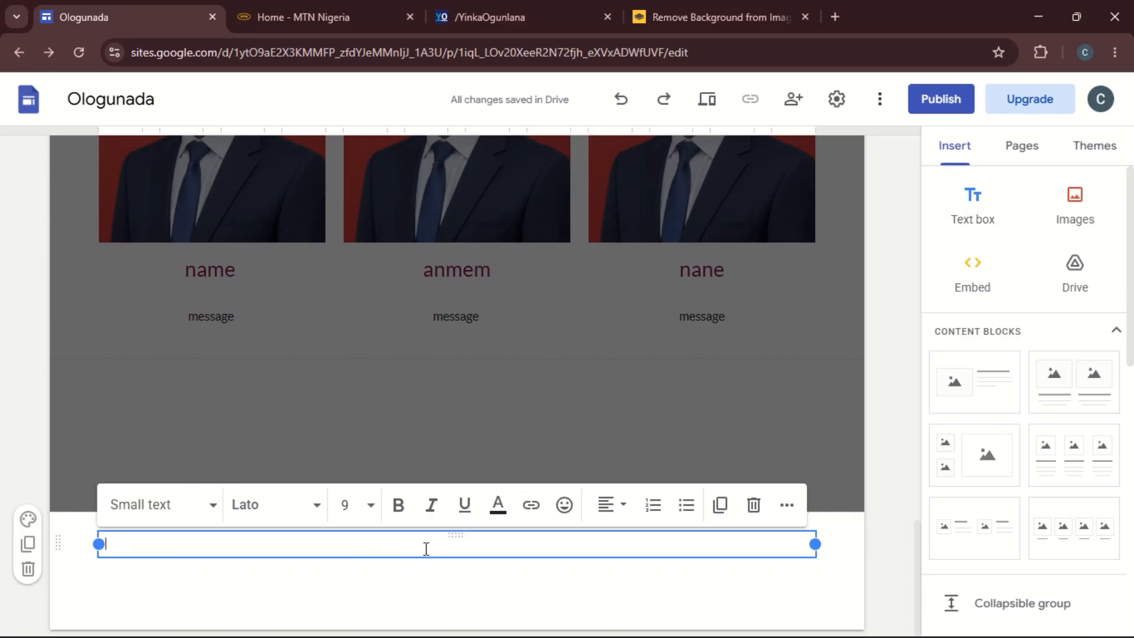
pyautogui.write('H')
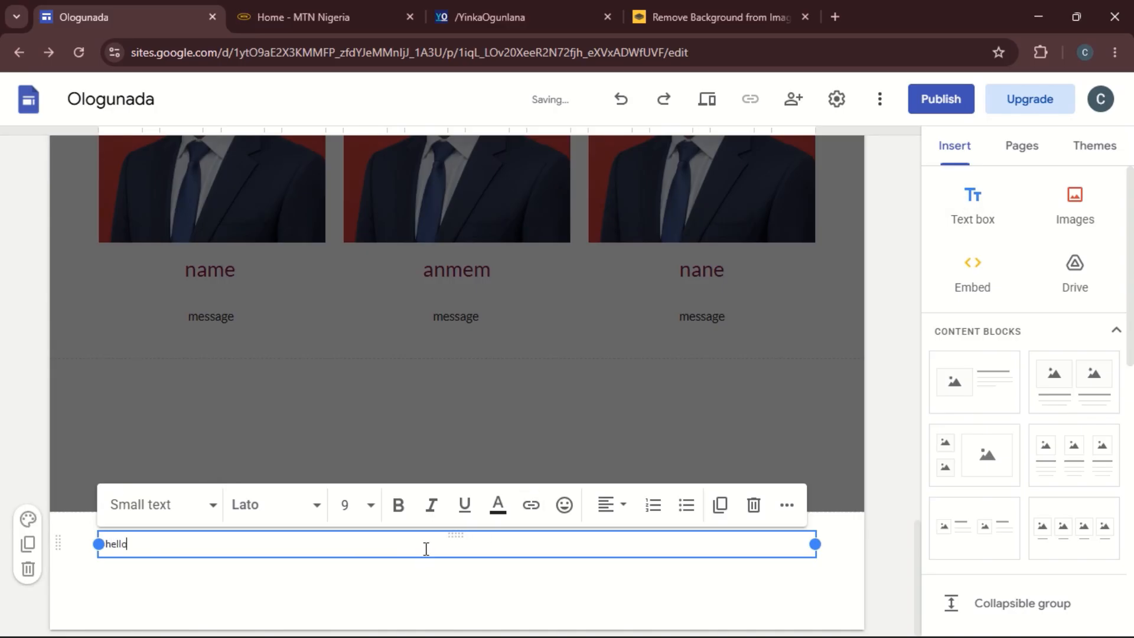
pyautogui.click(522, 579)
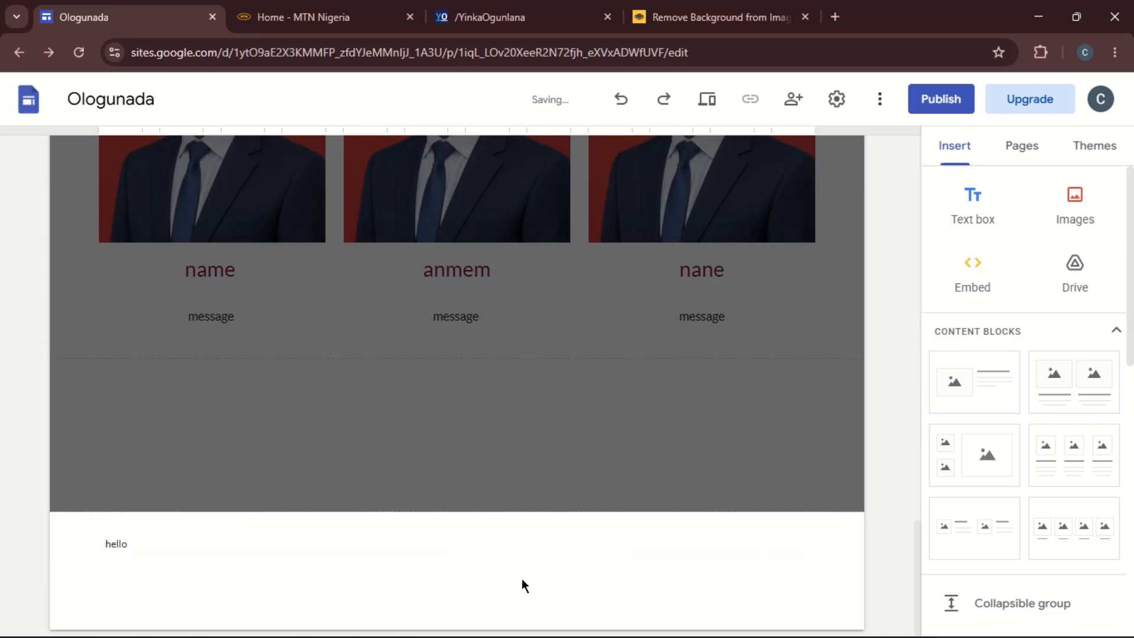
# Upload "logo no bg.png" from the Desktop folder into the footer and shrink it to less than half its width.
pyautogui.click(152, 546)
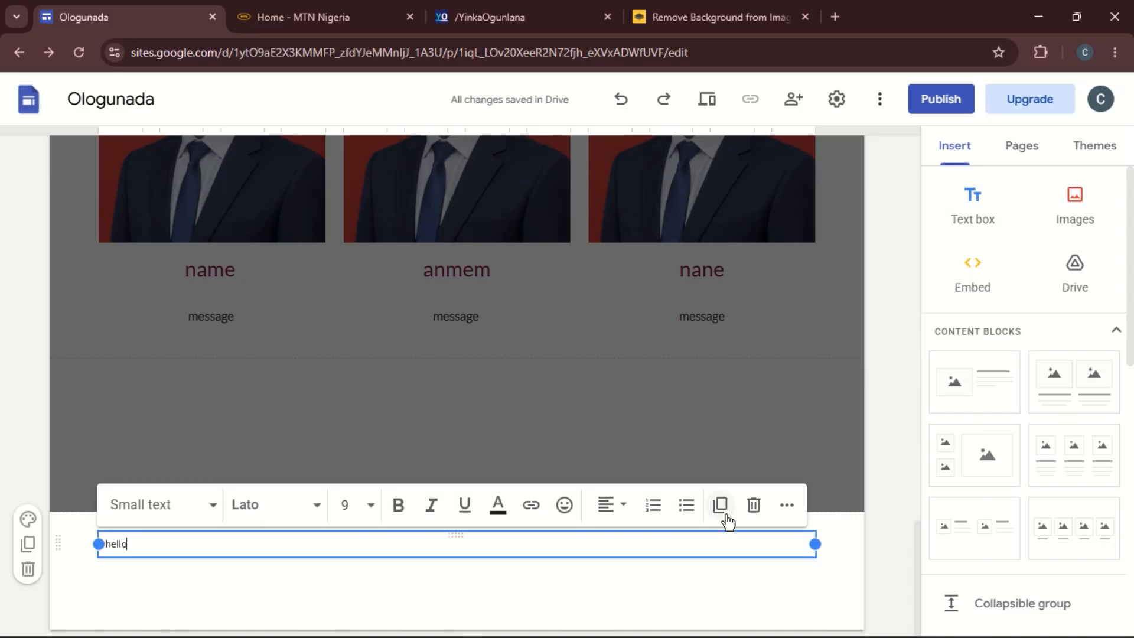
pyautogui.click(1079, 208)
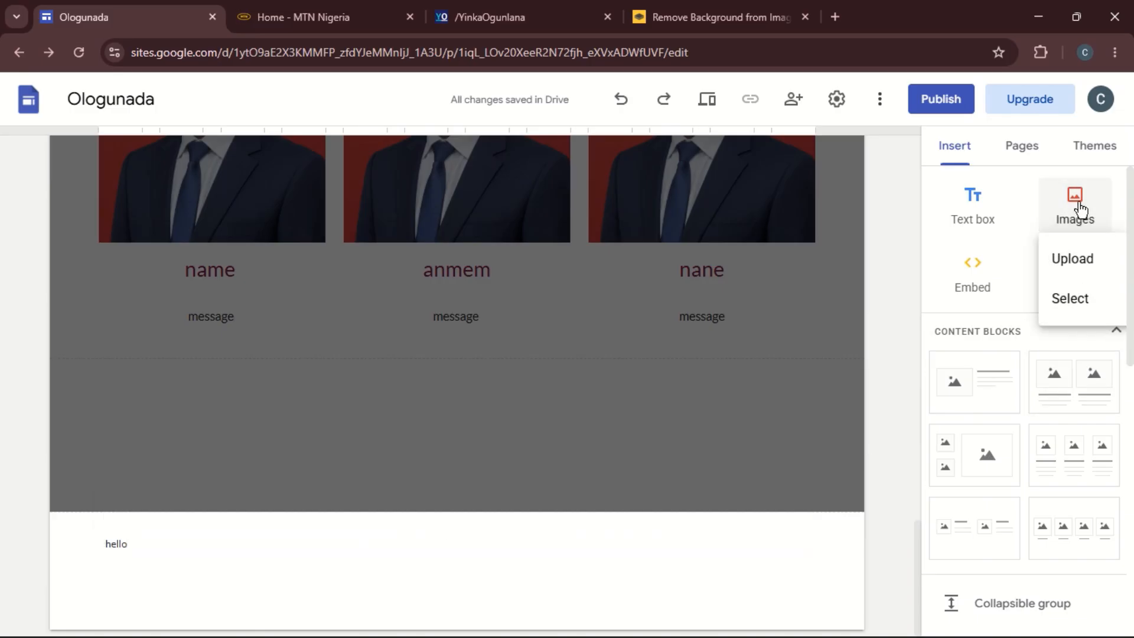
pyautogui.click(1078, 266)
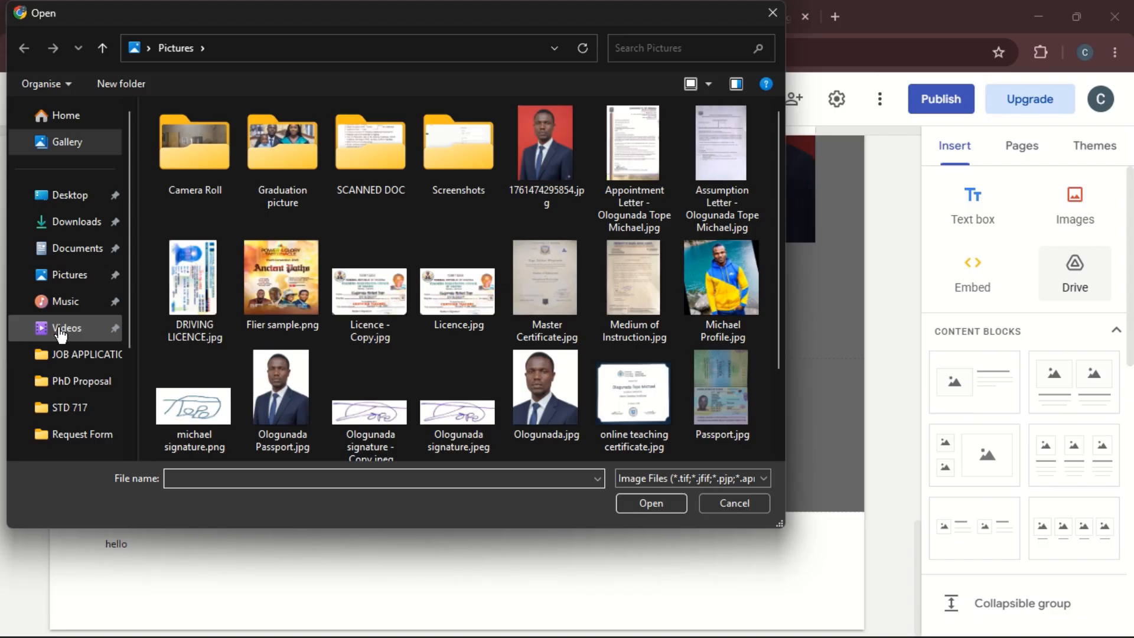
pyautogui.click(70, 200)
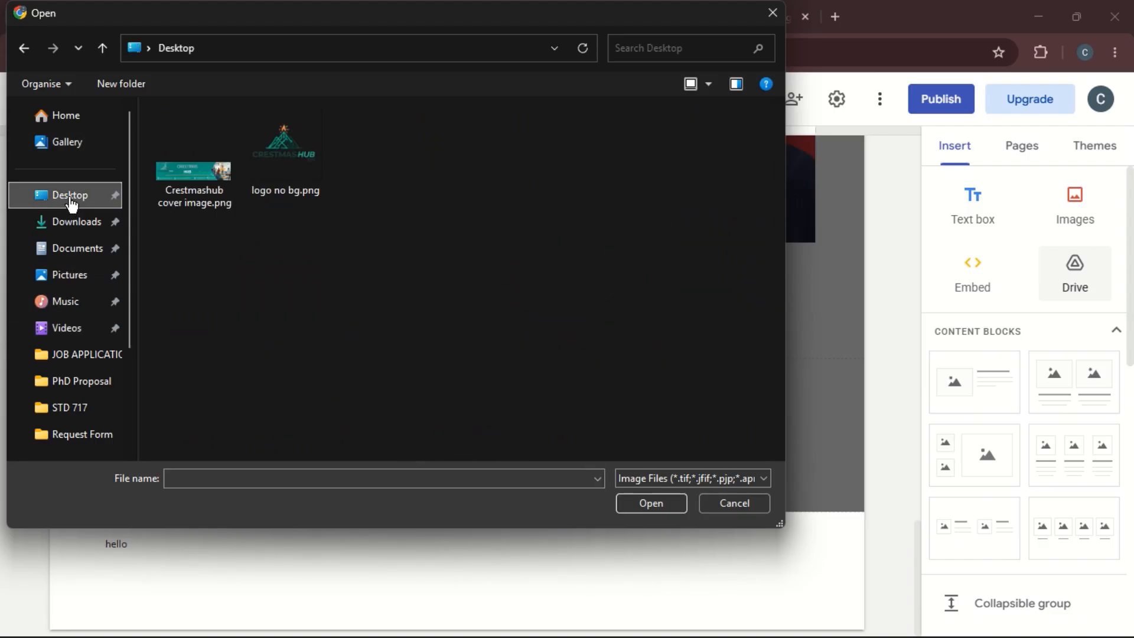
pyautogui.click(282, 175)
pyautogui.click(650, 505)
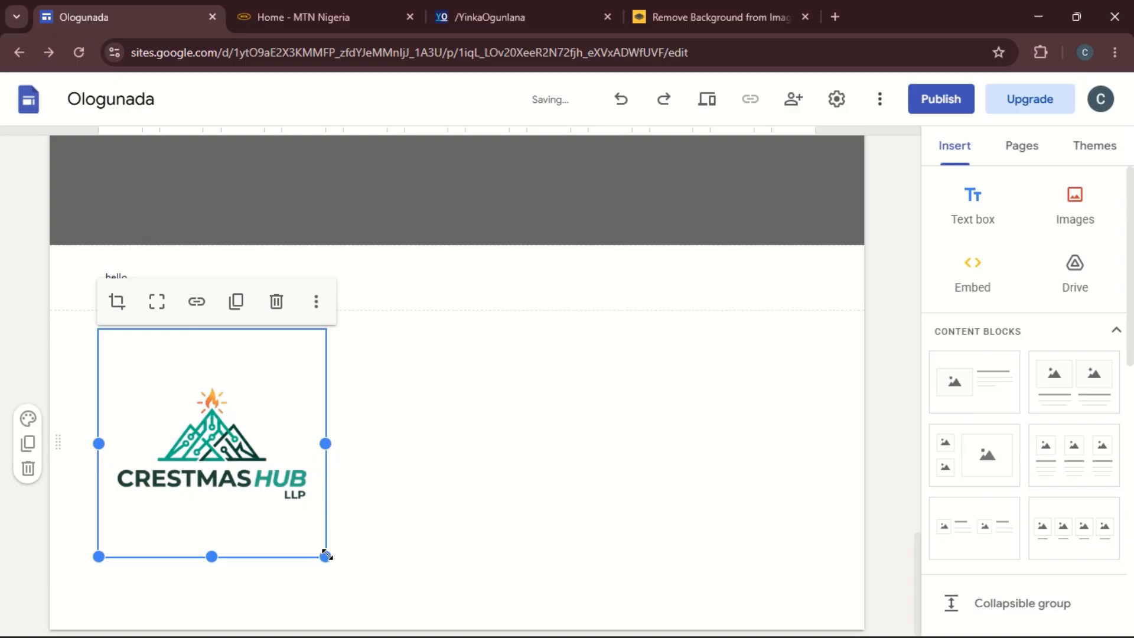
pyautogui.moveTo(325, 556); pyautogui.dragTo(207, 431)
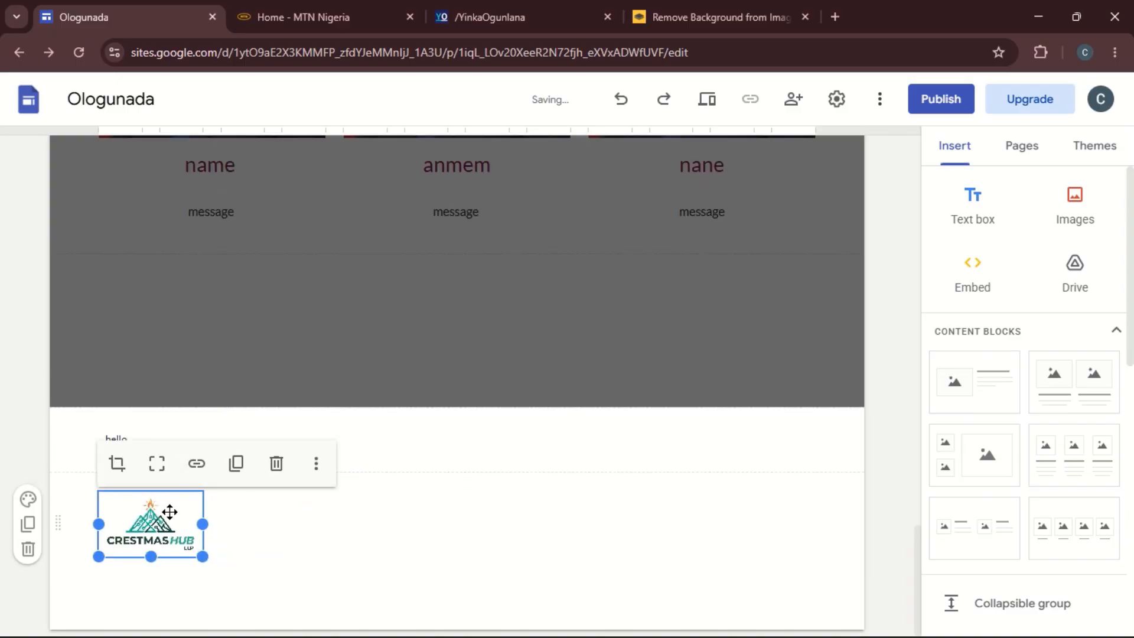
# Narrow the footer's "hello" text box, place it beside the logo in the same section, and finish editing the footer.
pyautogui.moveTo(169, 512); pyautogui.dragTo(150, 486)
pyautogui.click(142, 446)
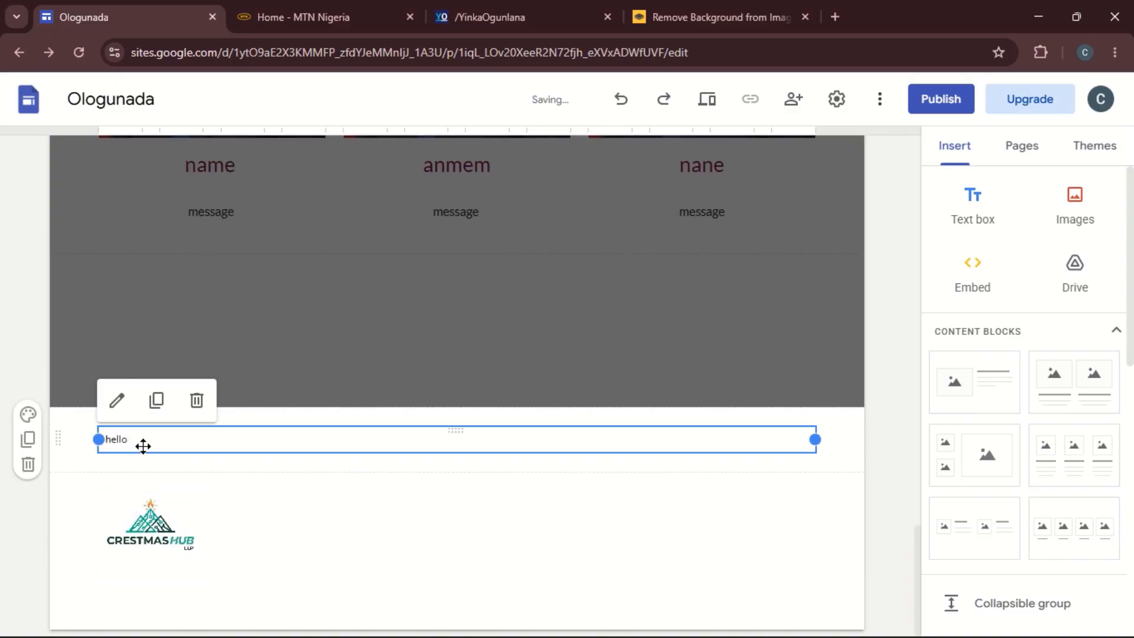
pyautogui.moveTo(143, 446); pyautogui.dragTo(182, 579)
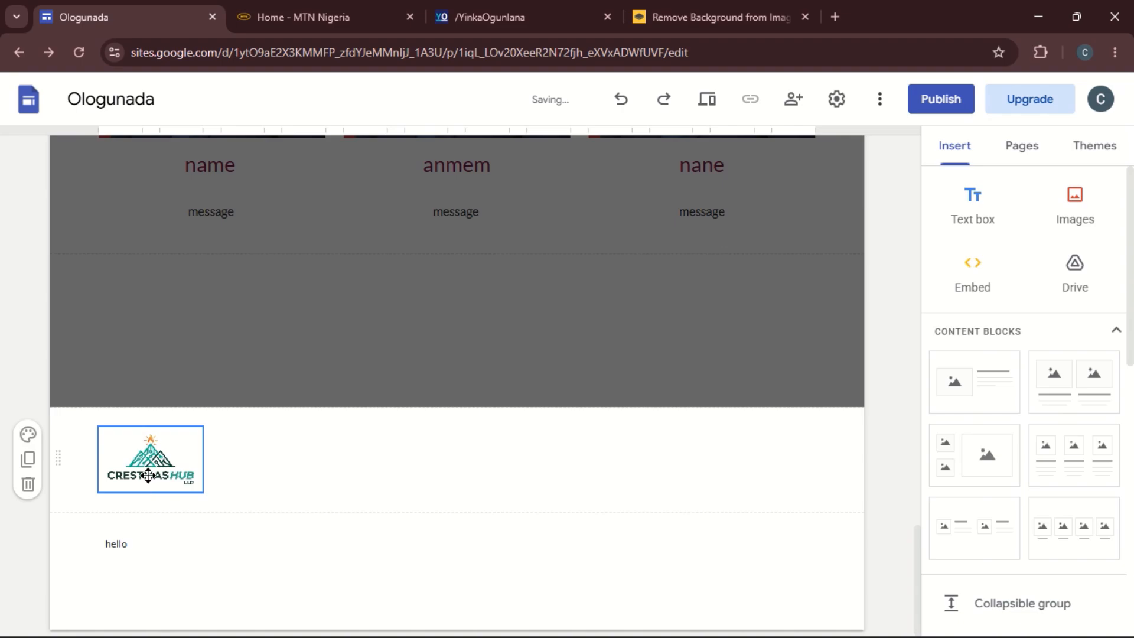
pyautogui.click(157, 547)
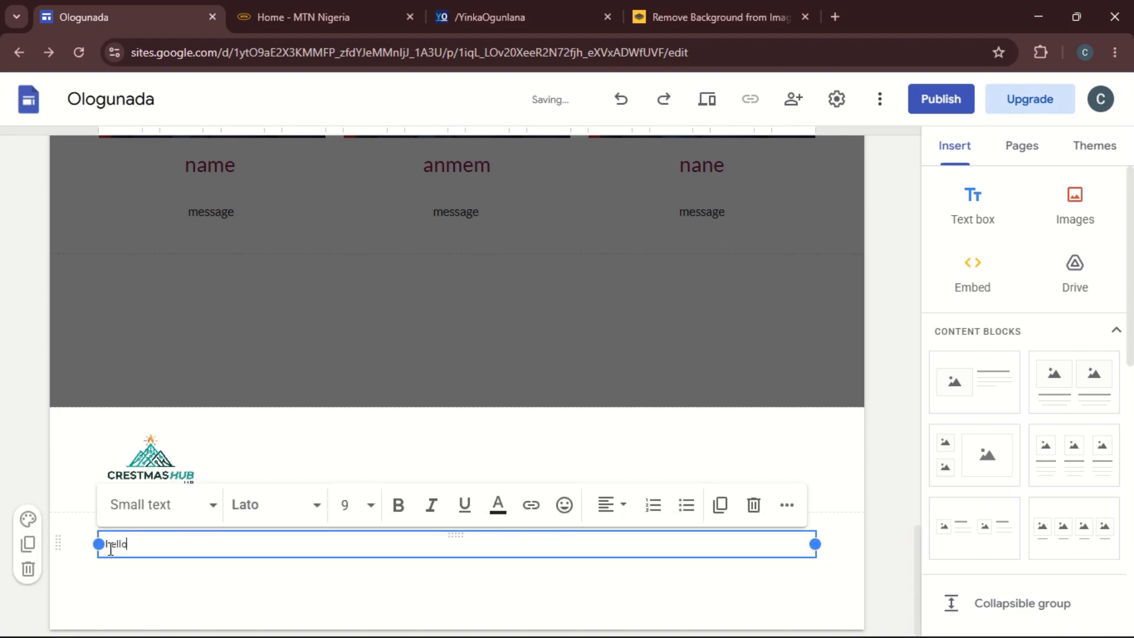
pyautogui.moveTo(99, 544); pyautogui.dragTo(282, 544)
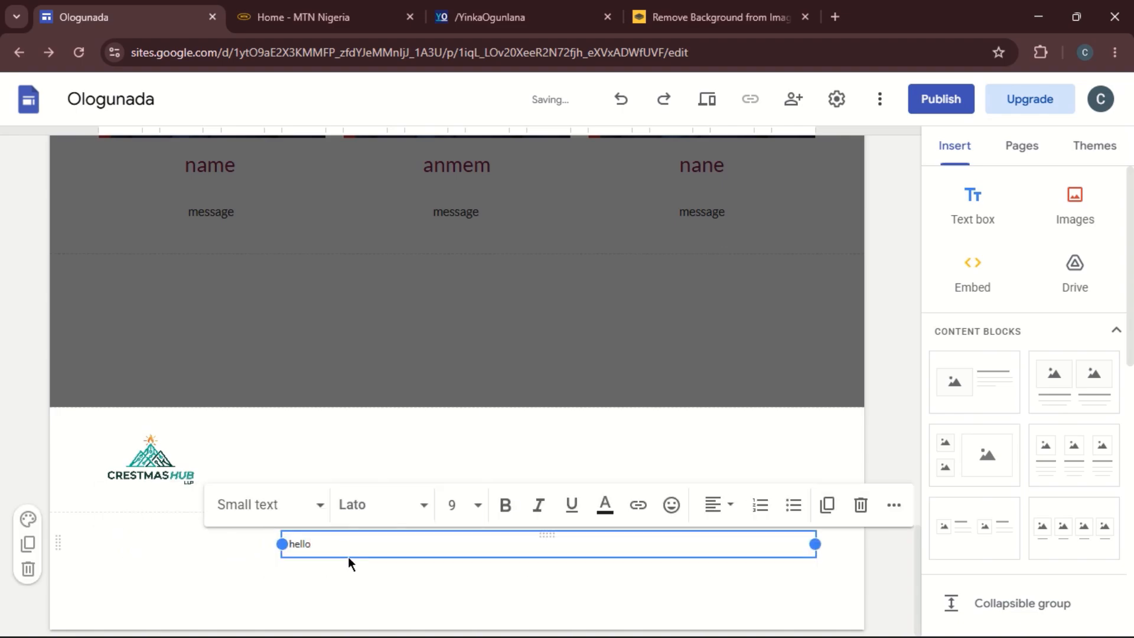
pyautogui.click(349, 561)
pyautogui.click(322, 550)
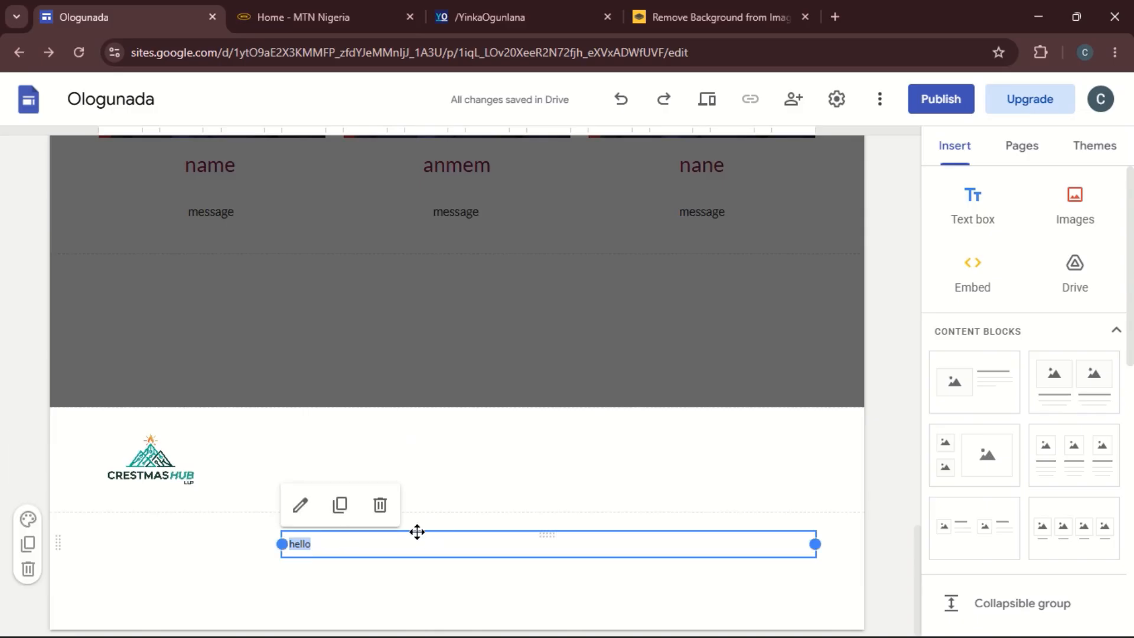
pyautogui.moveTo(397, 531); pyautogui.dragTo(239, 458)
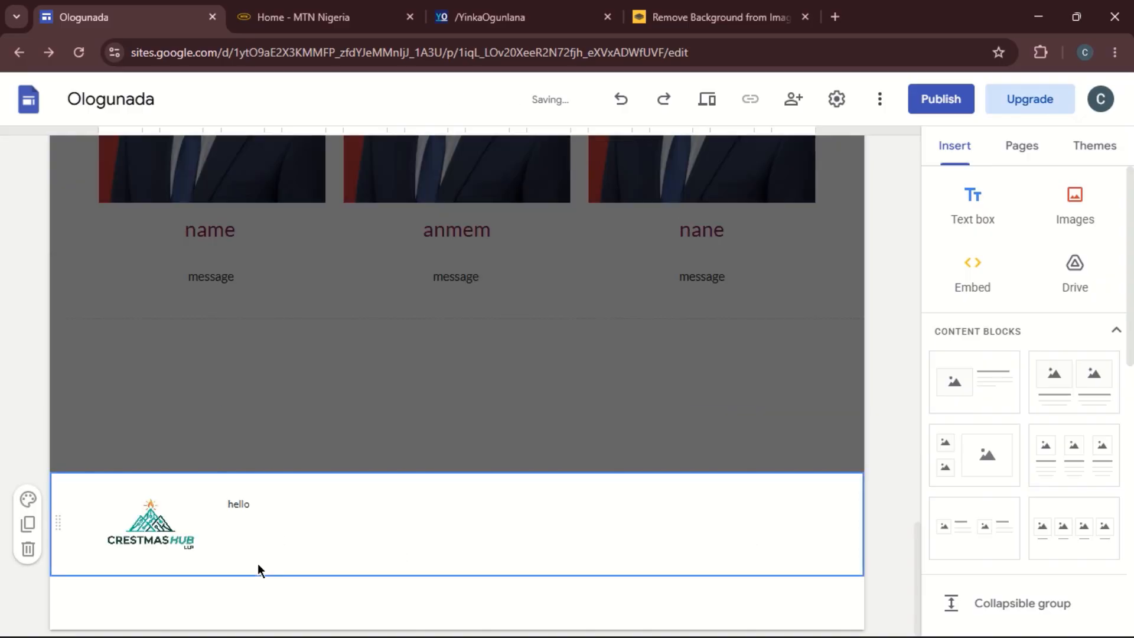
pyautogui.click(240, 505)
pyautogui.click(329, 582)
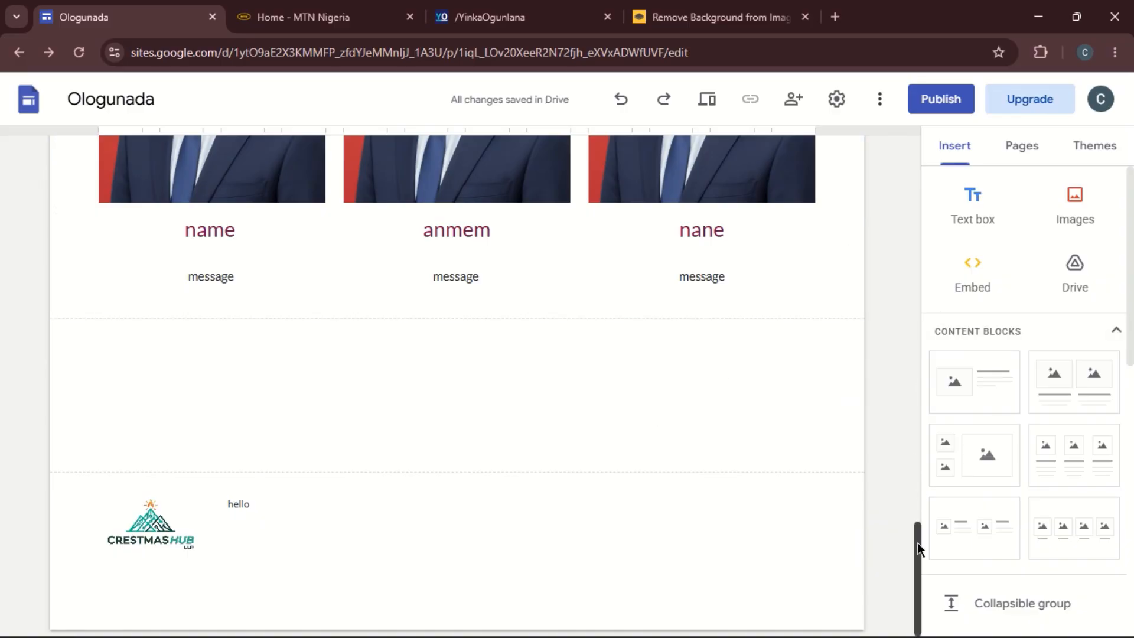
pyautogui.moveTo(917, 542)
pyautogui.mouseDown()
pyautogui.moveTo(945, 346)
pyautogui.moveTo(951, 151)
pyautogui.moveTo(919, 218)
pyautogui.moveTo(910, 321)
pyautogui.moveTo(928, 548)
pyautogui.mouseUp()
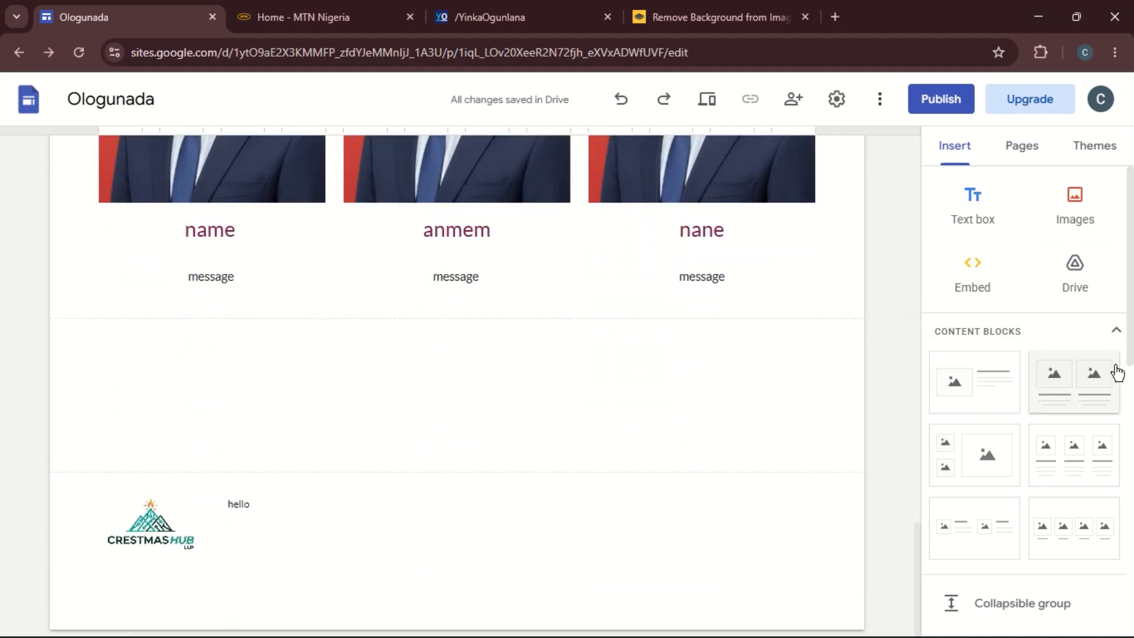
pyautogui.scroll(-3, 1116, 369)
pyautogui.moveTo(1129, 418); pyautogui.dragTo(1129, 466)
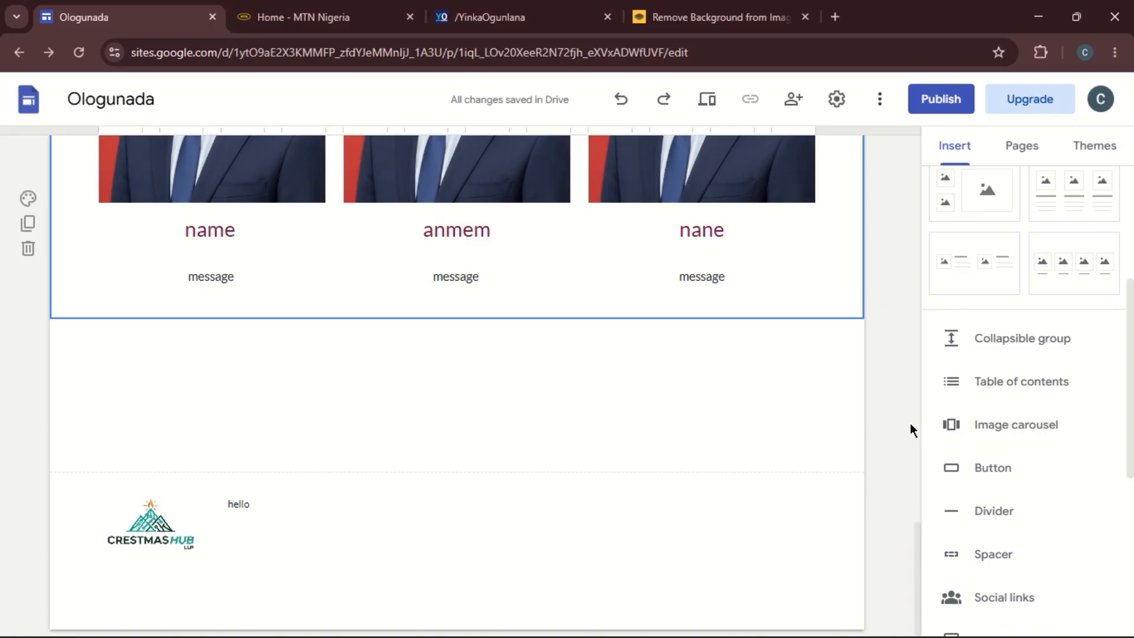
pyautogui.click(1026, 434)
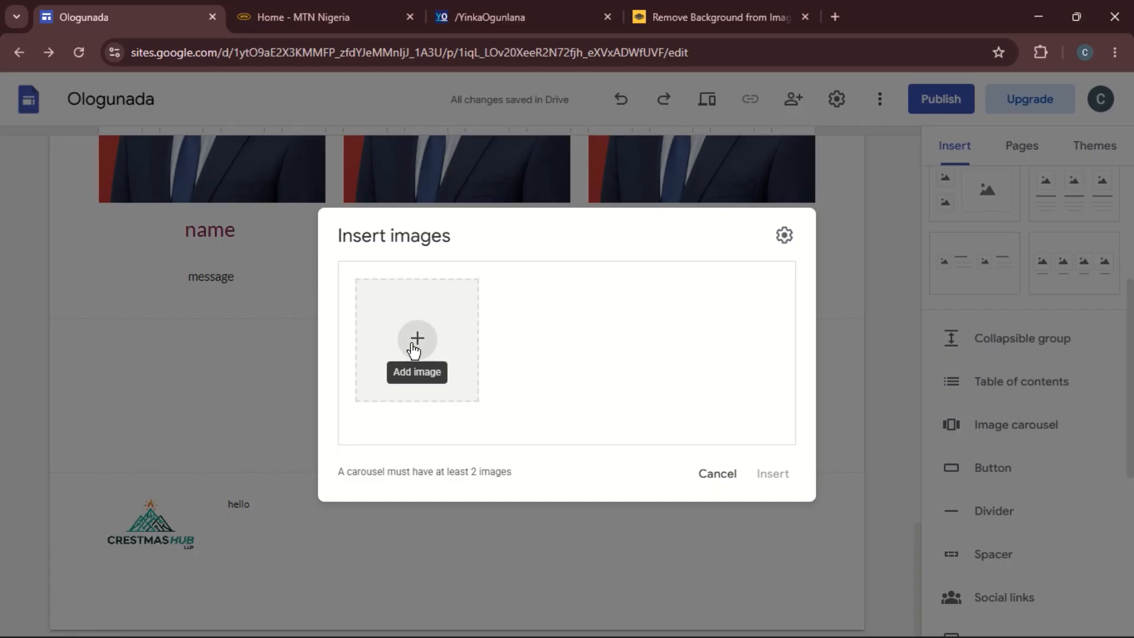
pyautogui.click(717, 476)
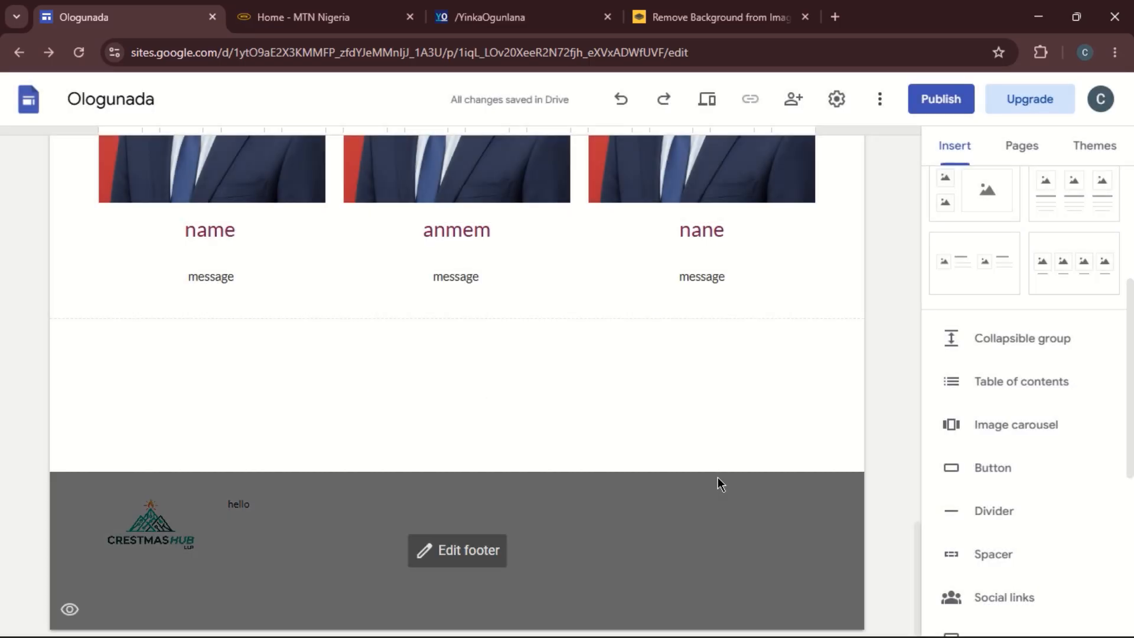
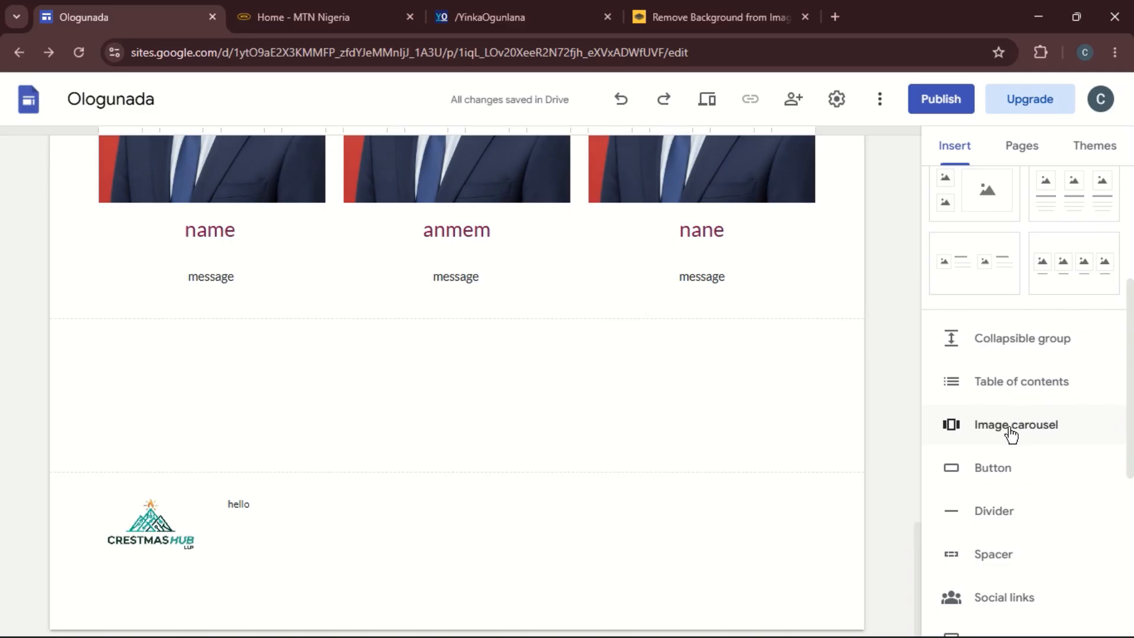
# Insert an image carousel with the three ChatGPT images of May 2, 2026 (07_12_12 PM, 06_46_10 PM, 08_57_10 AM) from the Downloads folder.
pyautogui.click(1011, 433)
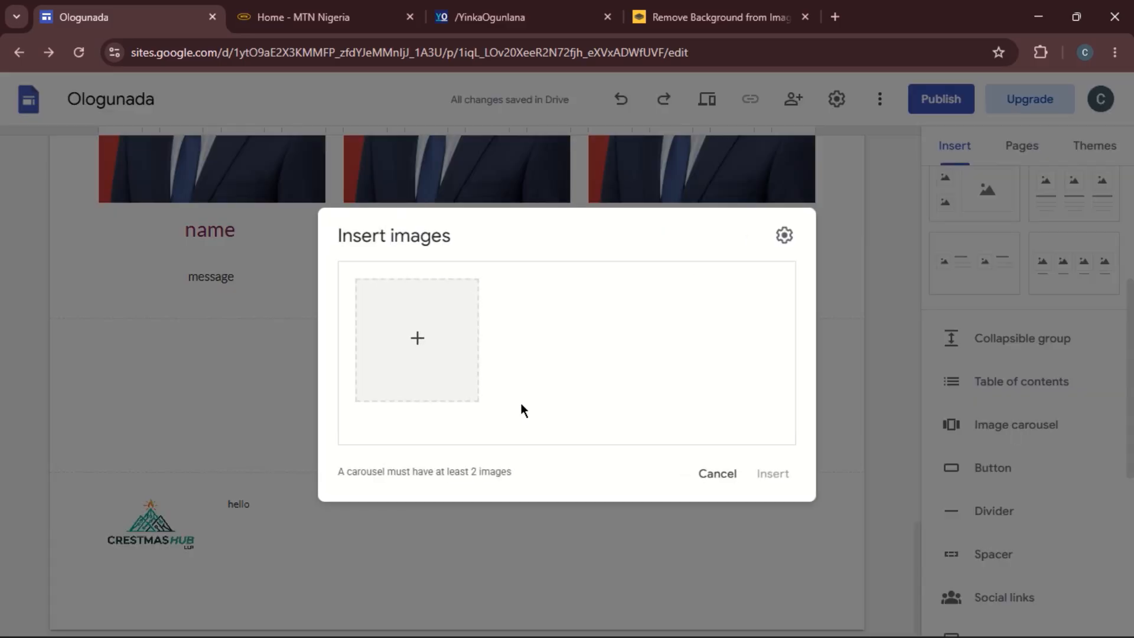
pyautogui.click(418, 349)
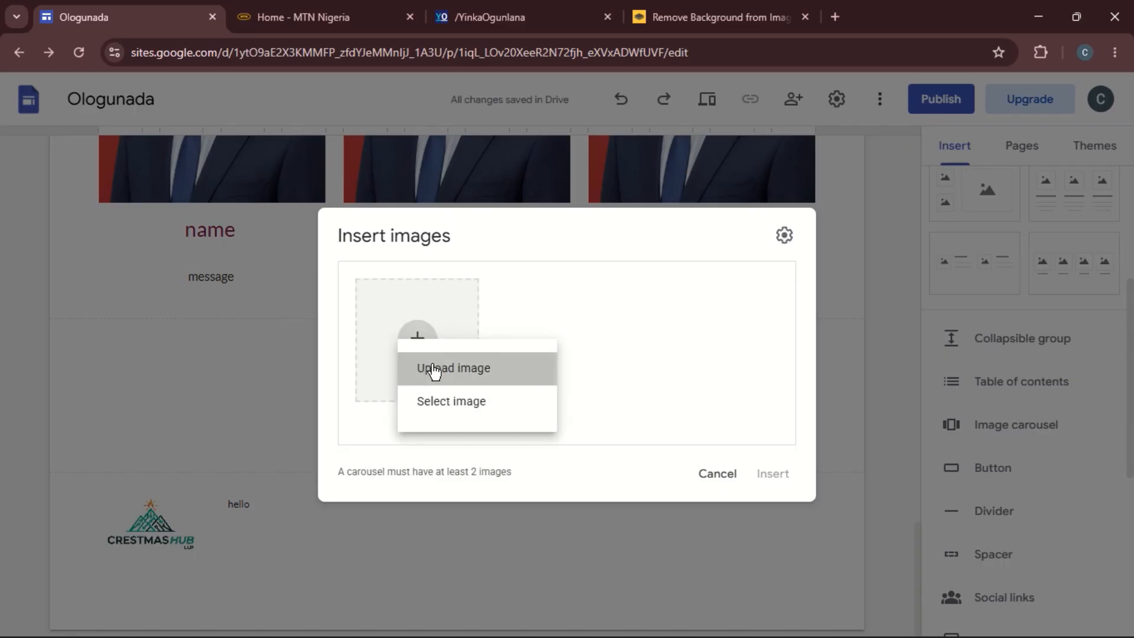
pyautogui.click(435, 368)
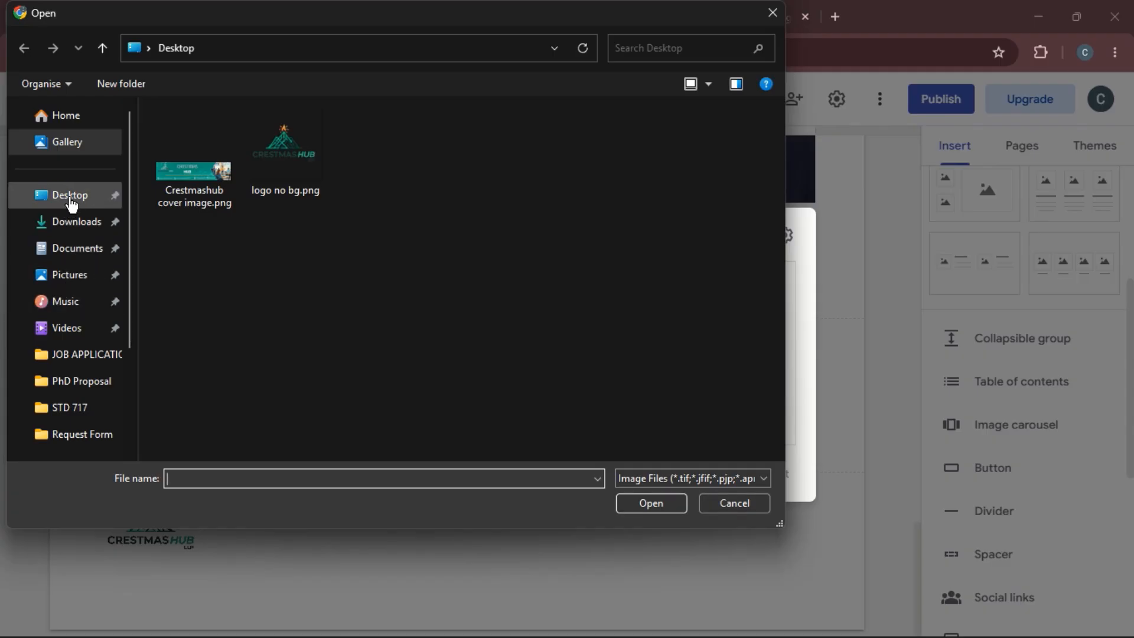
pyautogui.click(70, 223)
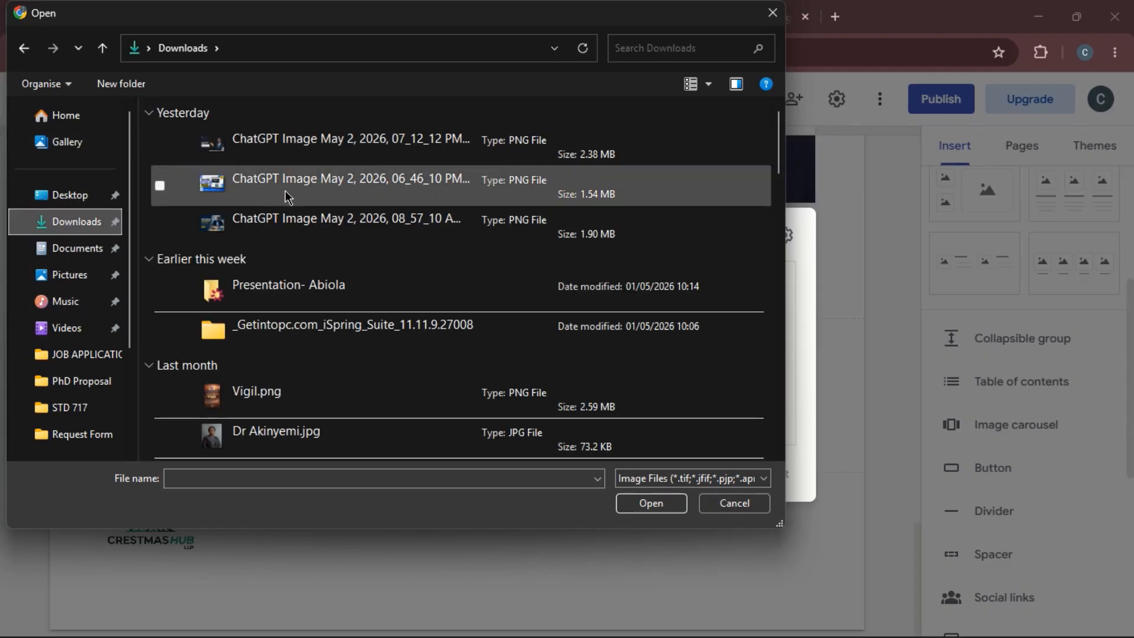
pyautogui.click(286, 196)
pyautogui.keyDown('ctrl'); pyautogui.click(300, 229); pyautogui.keyUp('ctrl')
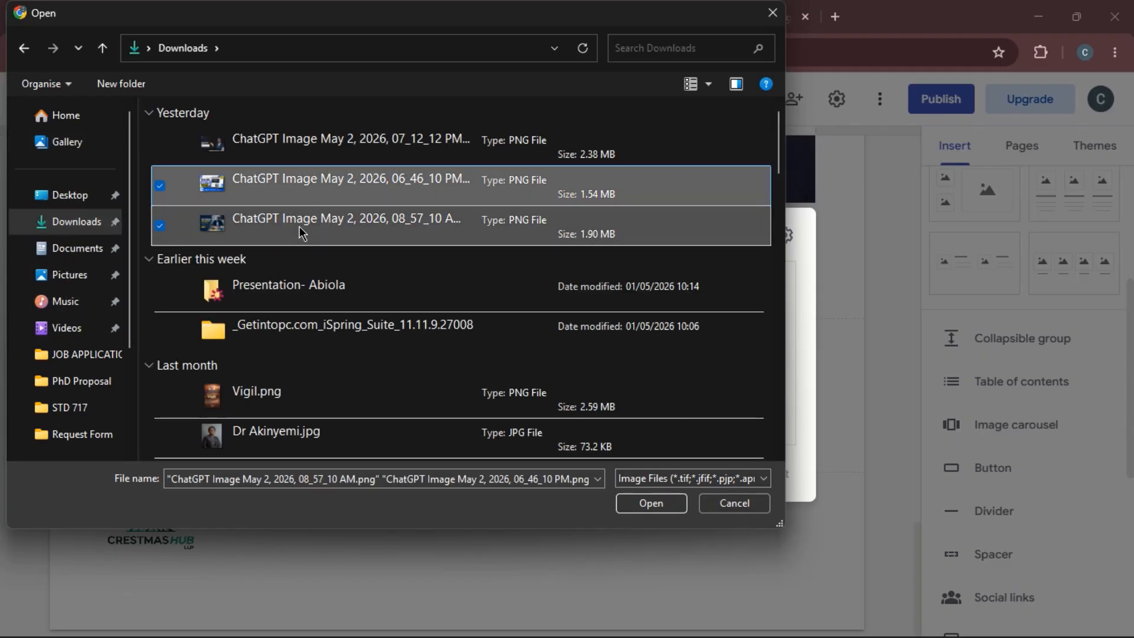
pyautogui.keyDown('ctrl'); pyautogui.click(329, 139); pyautogui.keyUp('ctrl')
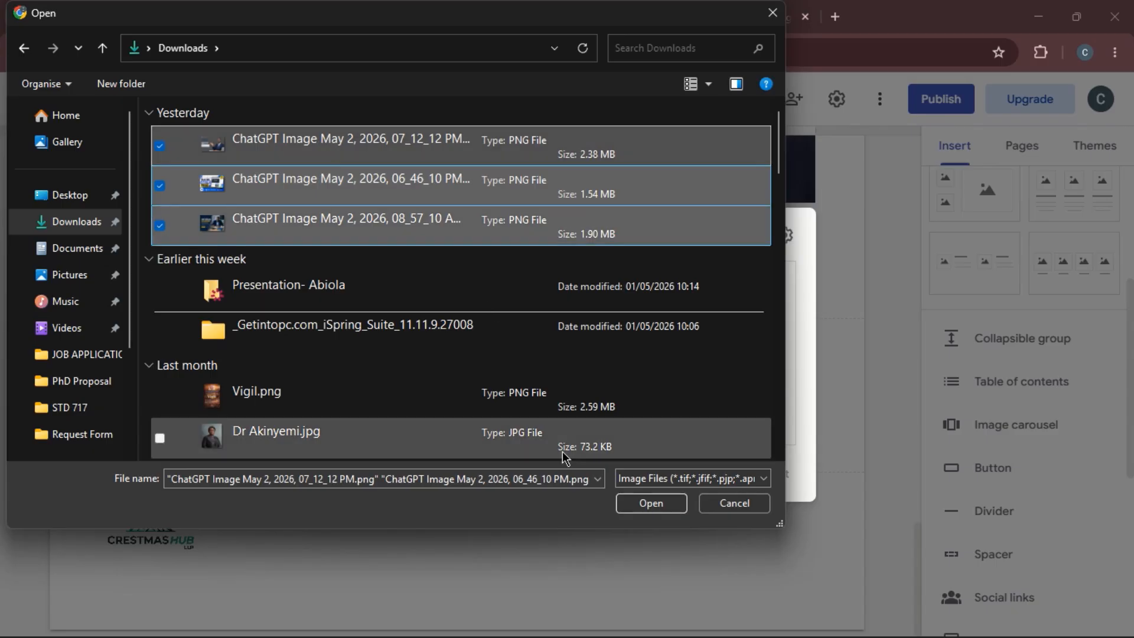
pyautogui.click(647, 503)
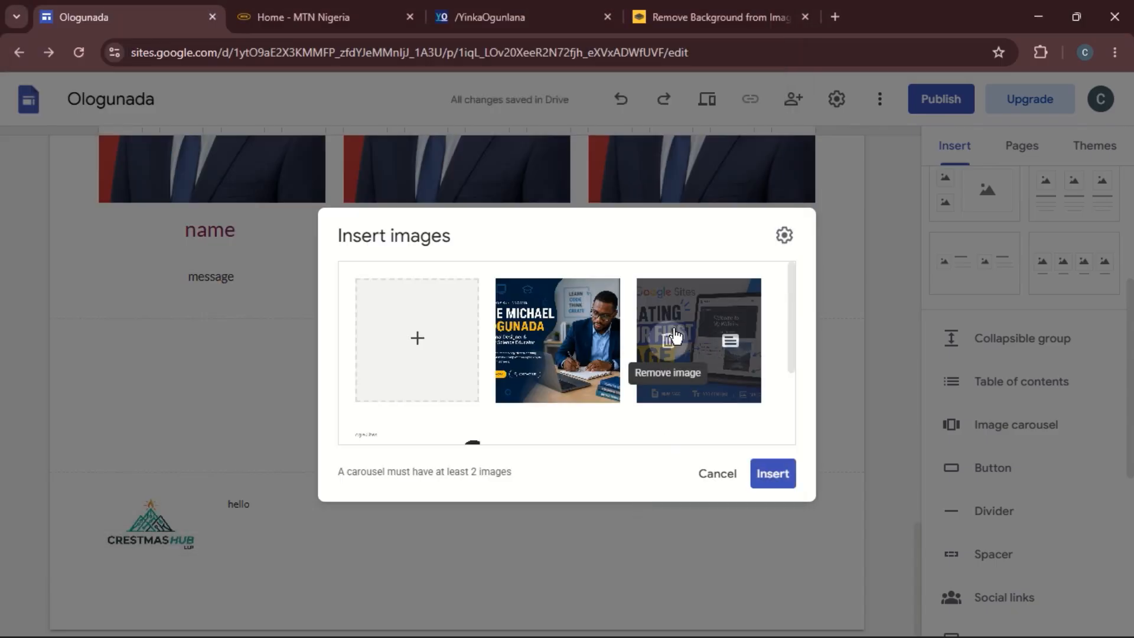
pyautogui.click(772, 476)
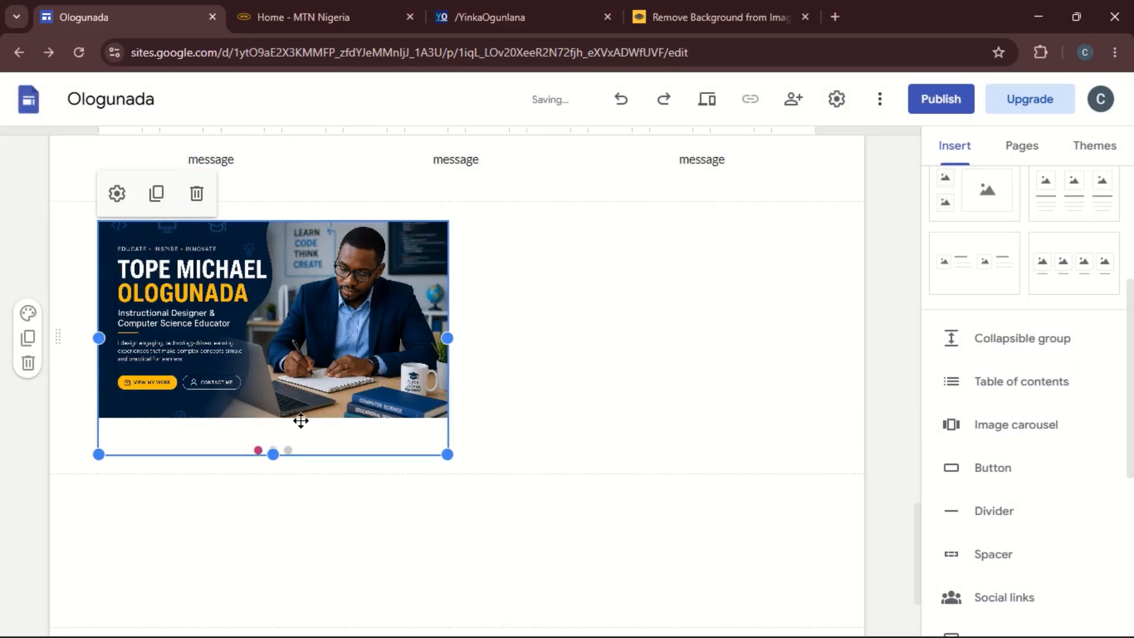
# Widen the image carousel to the full content width of the page and increase its height.
pyautogui.moveTo(446, 338); pyautogui.dragTo(848, 352)
pyautogui.click(677, 536)
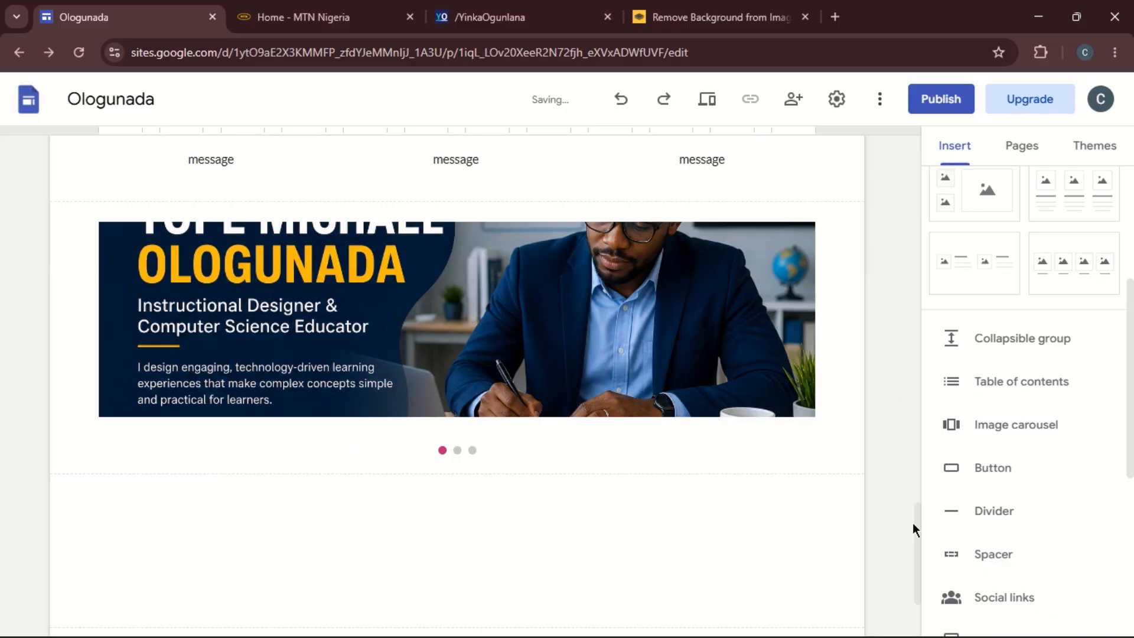
pyautogui.moveTo(916, 526); pyautogui.dragTo(918, 558)
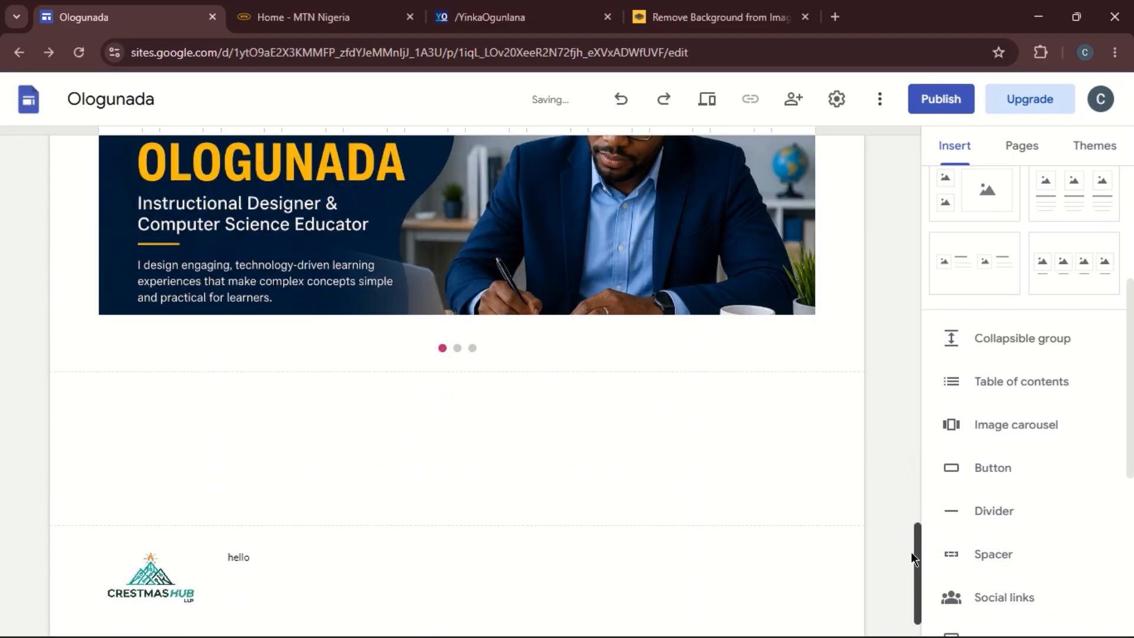
pyautogui.click(460, 322)
pyautogui.moveTo(458, 344); pyautogui.dragTo(465, 410)
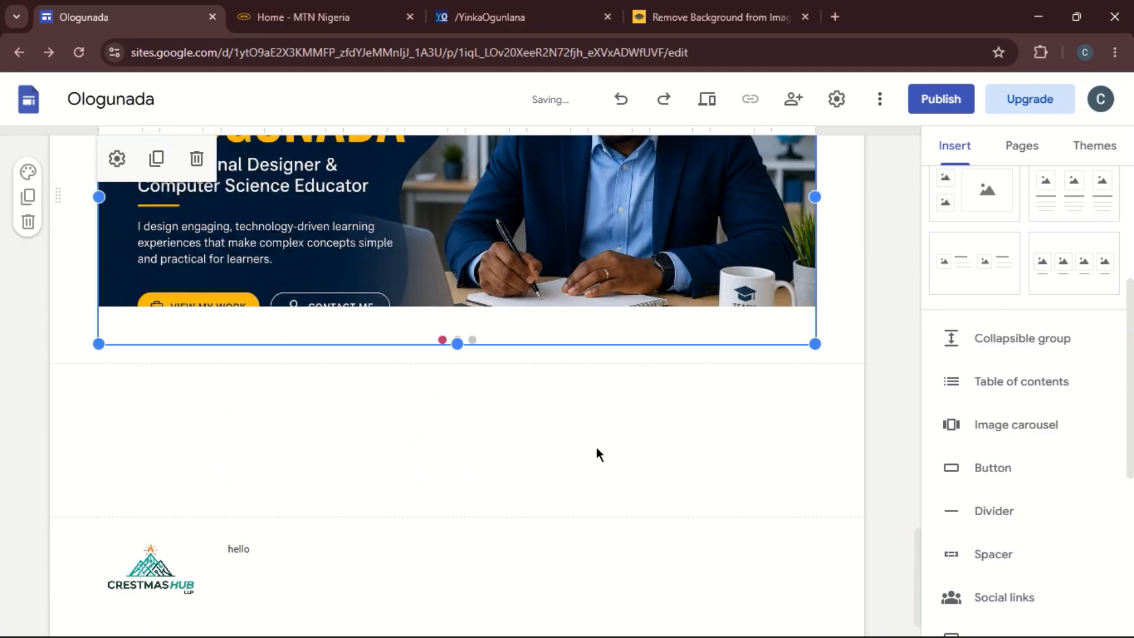
pyautogui.click(607, 494)
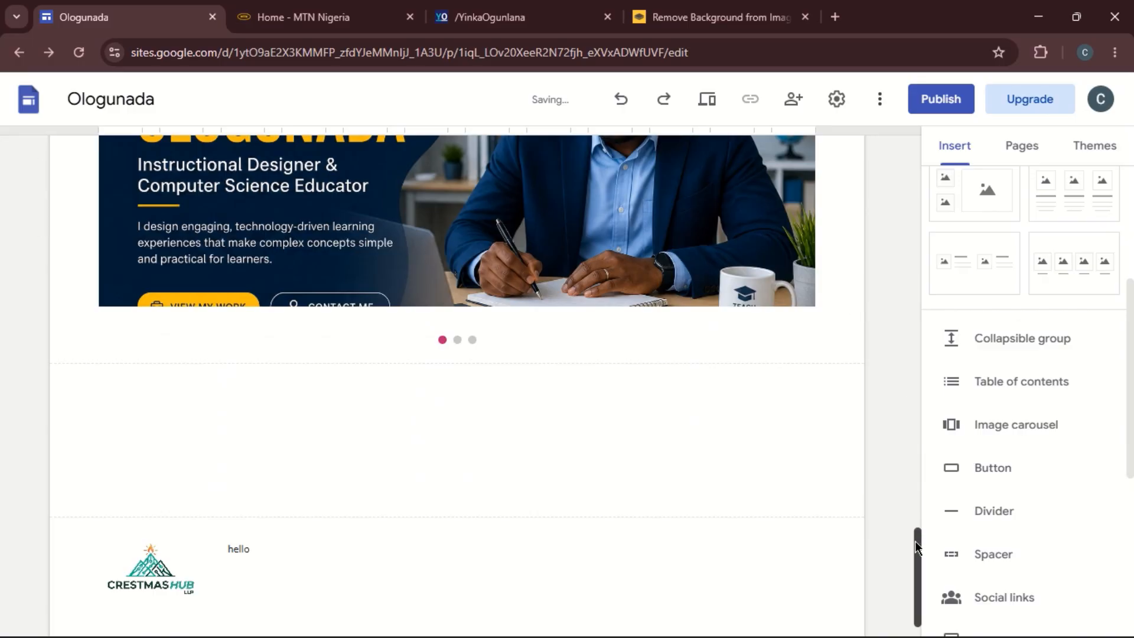
pyautogui.scroll(3, 917, 549)
pyautogui.click(652, 373)
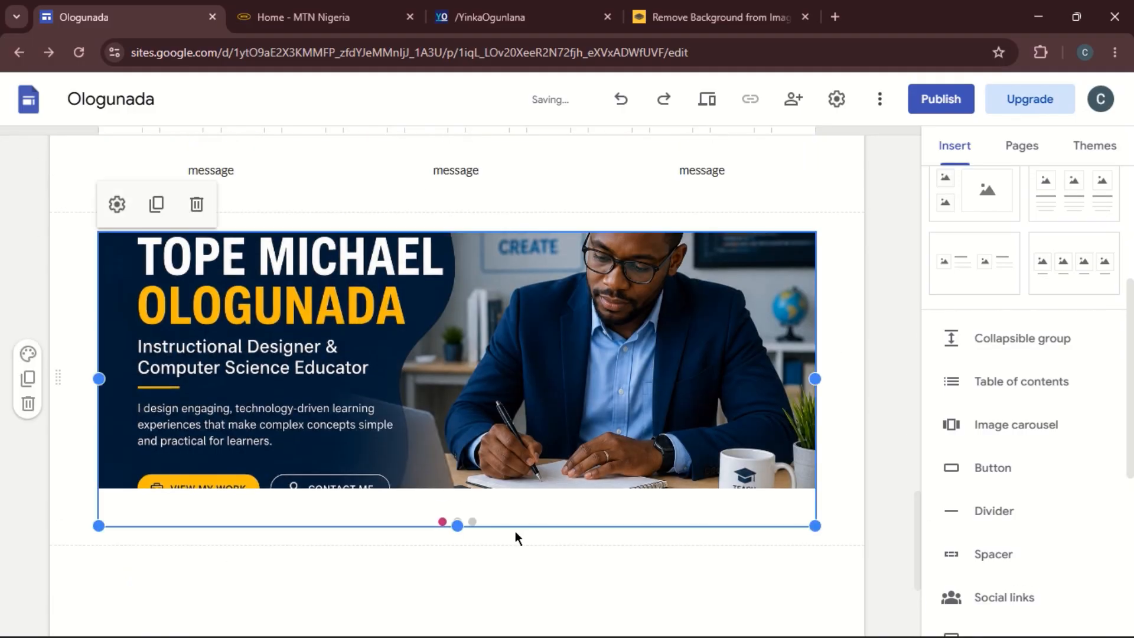
pyautogui.click(481, 551)
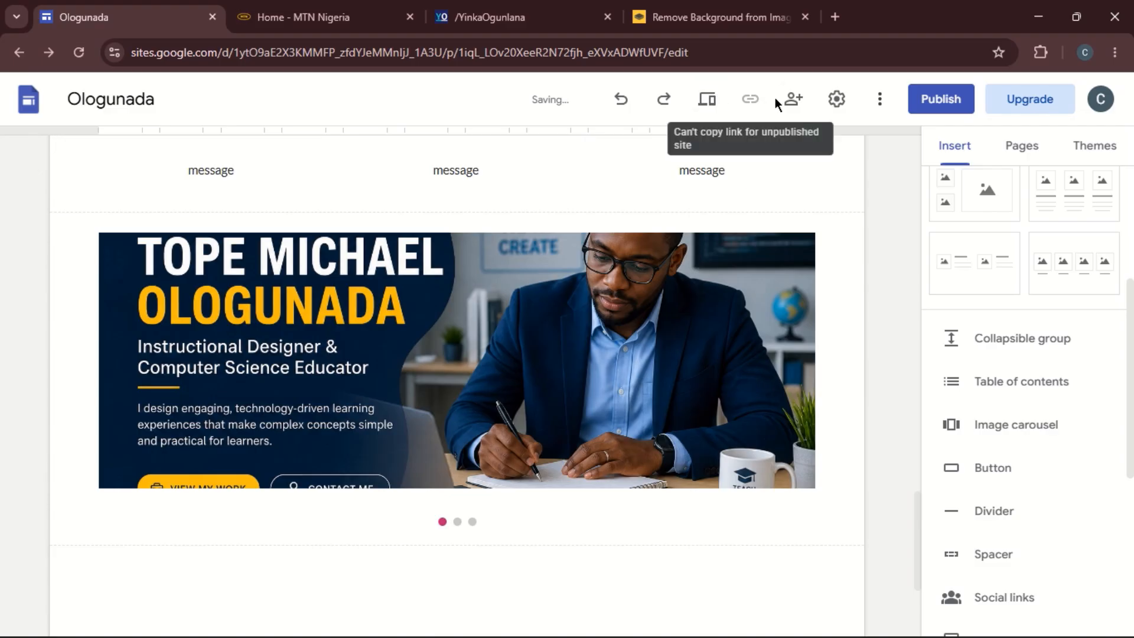
# Preview the Home page on a large screen, review its sections from the header down to the footer, and return to the editor.
pyautogui.click(717, 106)
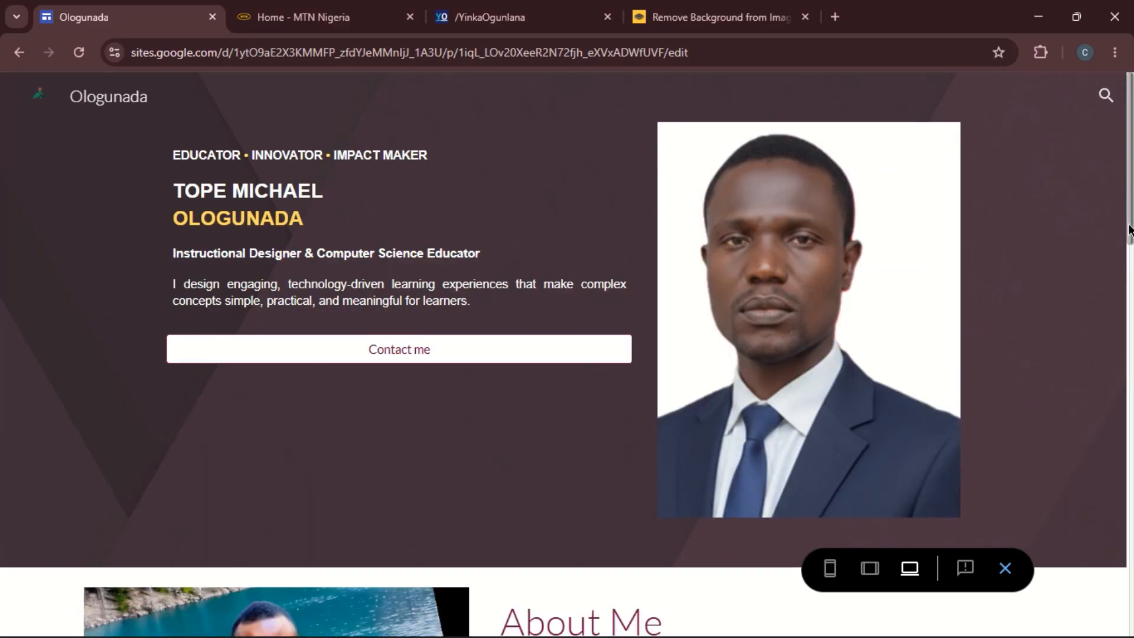
pyautogui.scroll(-6, 1129, 231)
pyautogui.scroll(-5, 567, 354)
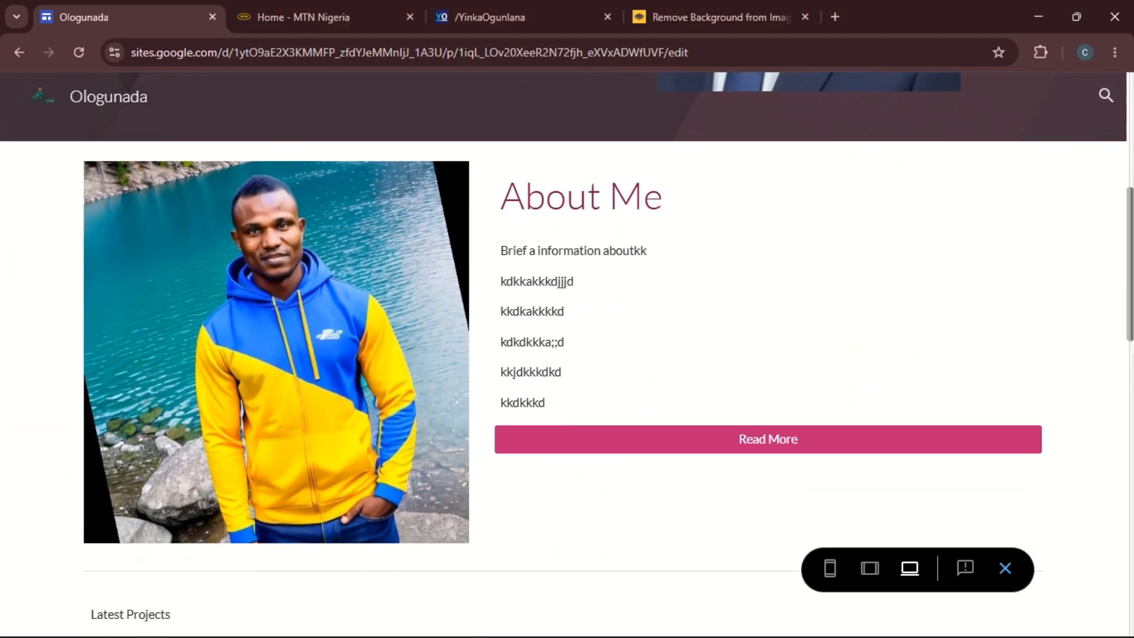
pyautogui.scroll(-5, 566, 354)
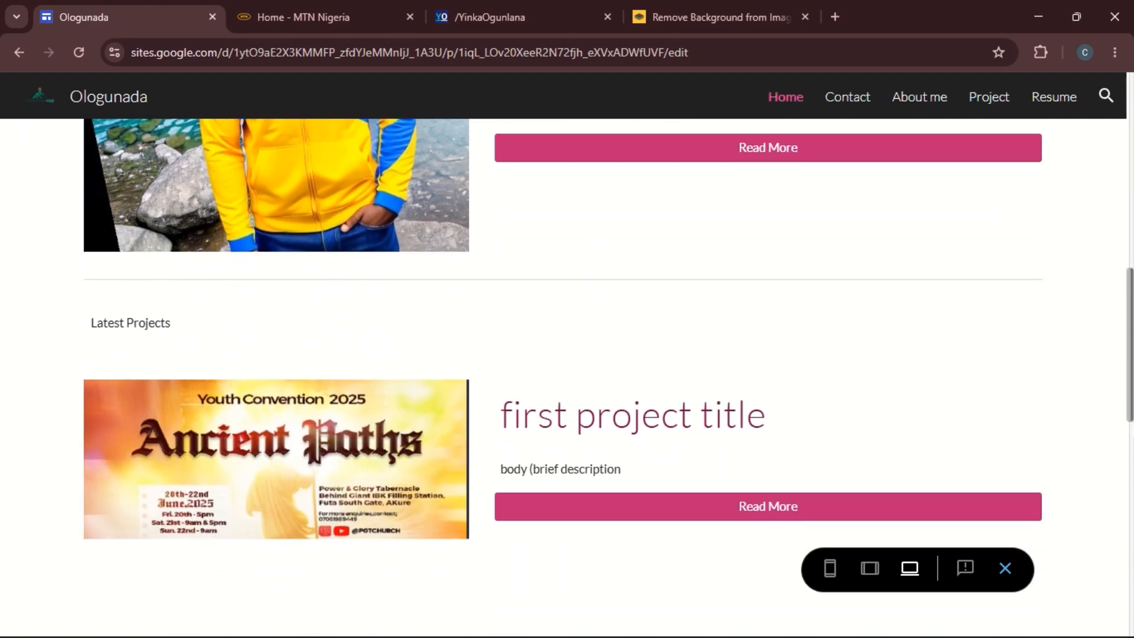
pyautogui.scroll(-5, 567, 355)
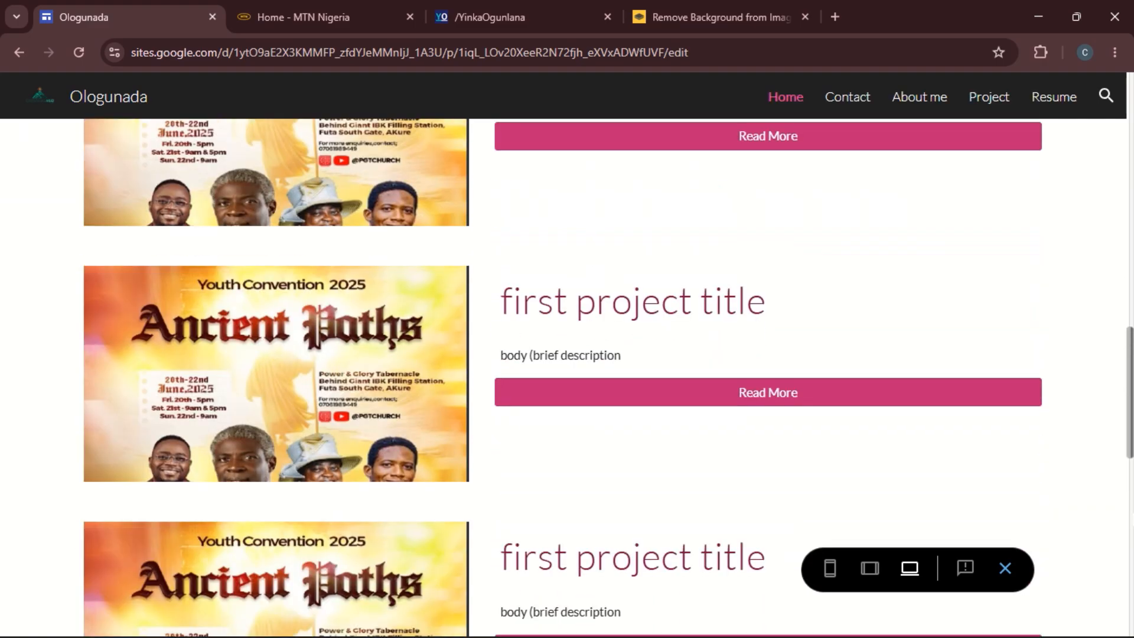
pyautogui.scroll(-4, 567, 378)
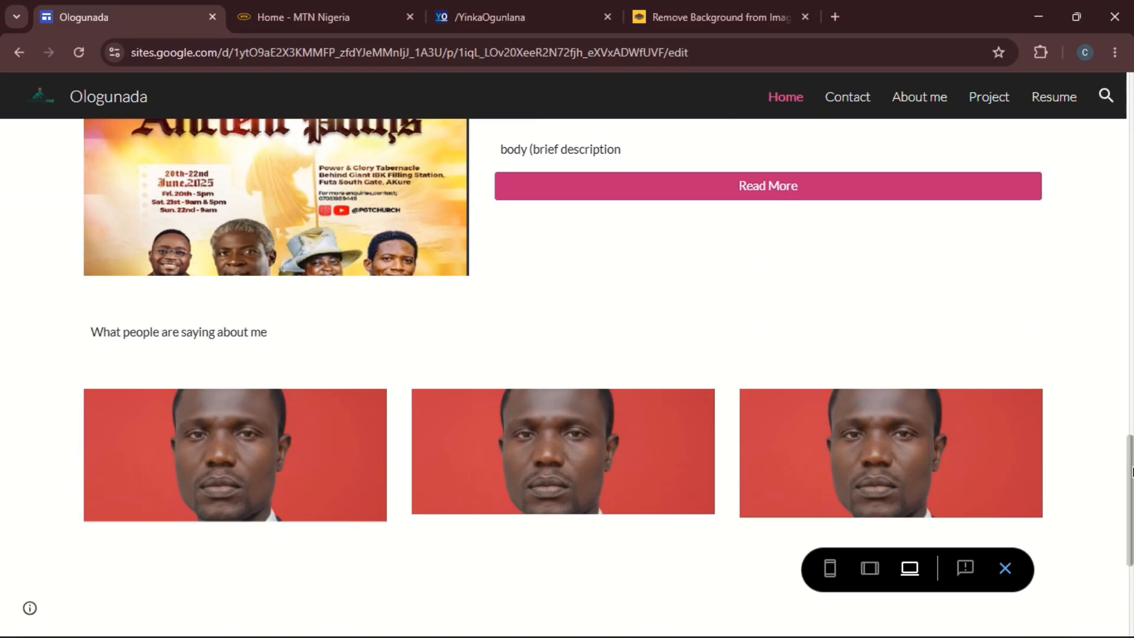
pyautogui.moveTo(1131, 470); pyautogui.dragTo(1117, 562)
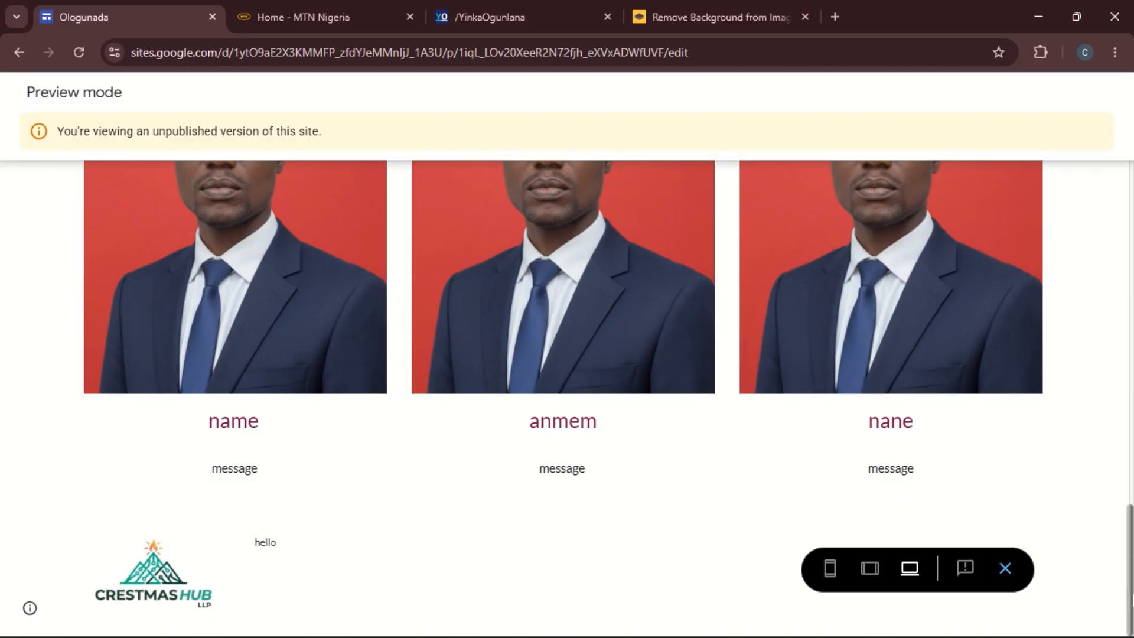
pyautogui.scroll(8, 567, 431)
pyautogui.scroll(-4, 567, 432)
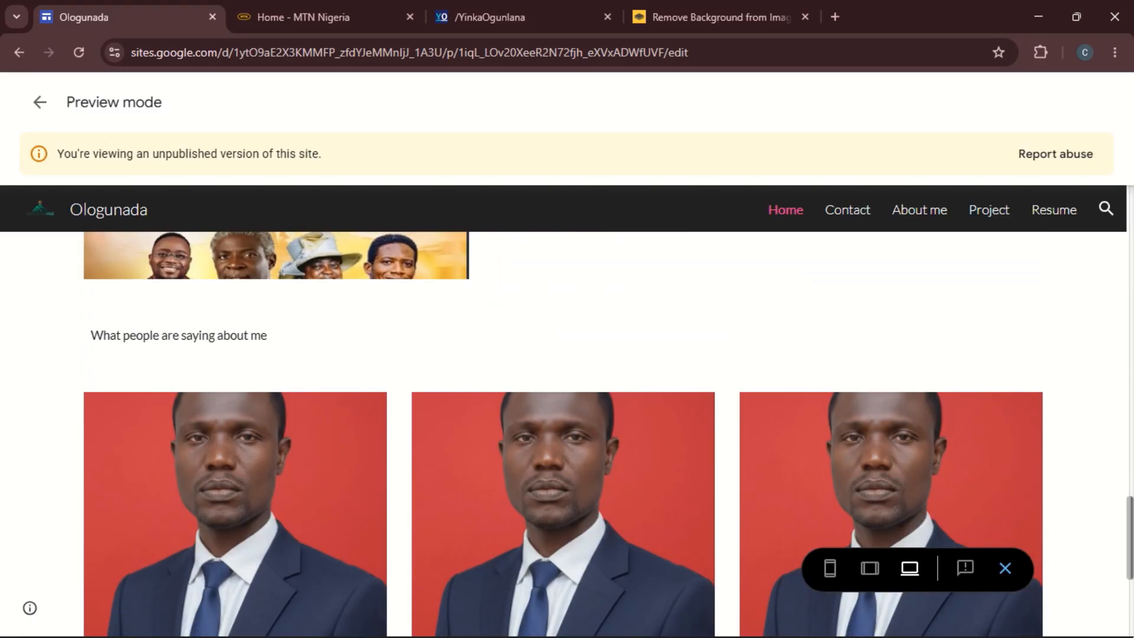
pyautogui.scroll(-5, 567, 431)
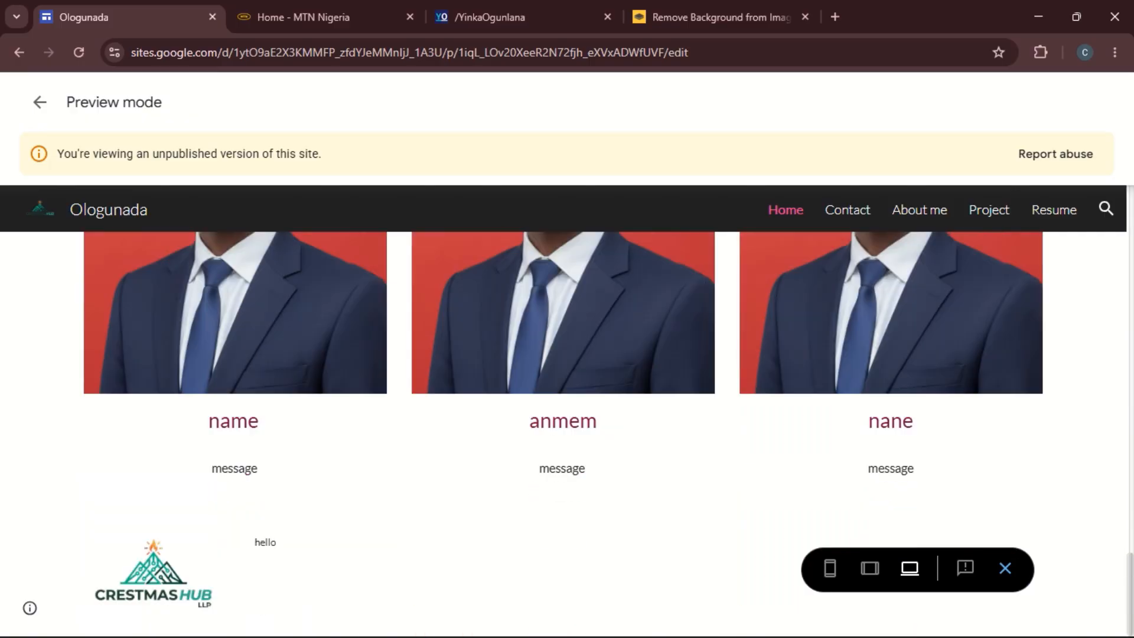
pyautogui.click(1005, 568)
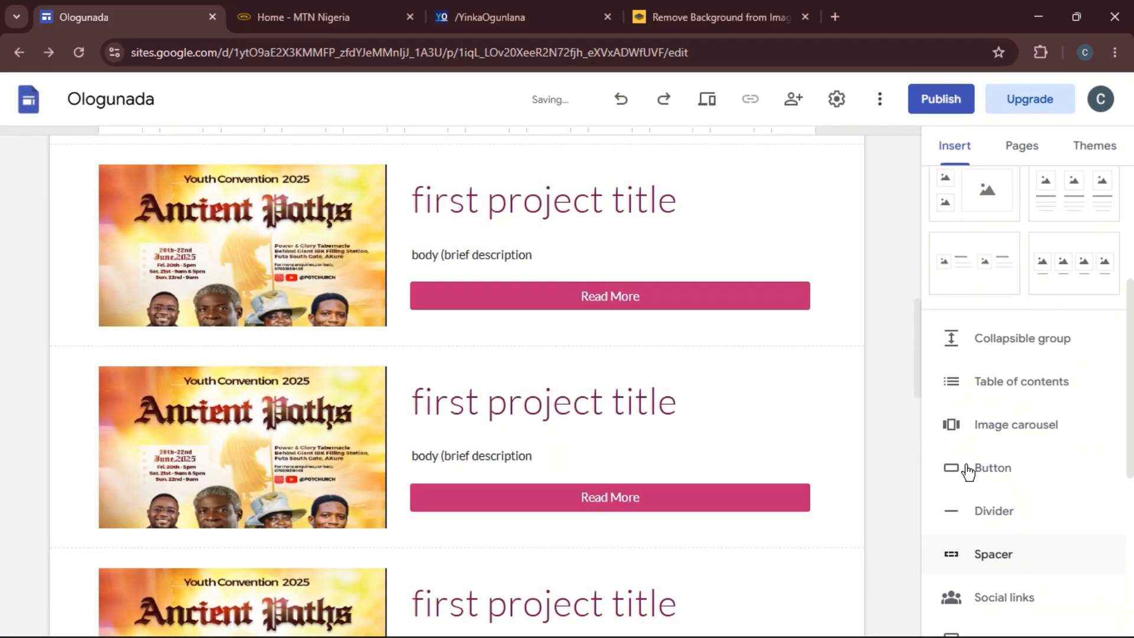
# Insert a divider between the testimonials section and the image carousel.
pyautogui.moveTo(917, 348); pyautogui.dragTo(928, 533)
pyautogui.click(545, 407)
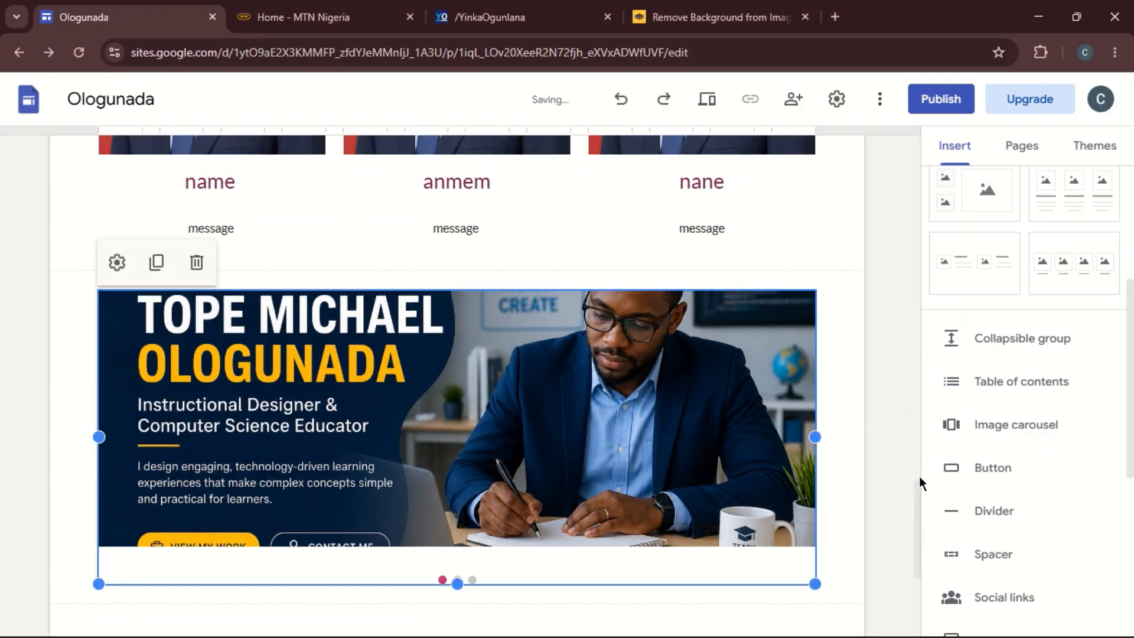
pyautogui.moveTo(920, 483)
pyautogui.mouseDown()
pyautogui.moveTo(924, 566)
pyautogui.moveTo(904, 478)
pyautogui.mouseUp()
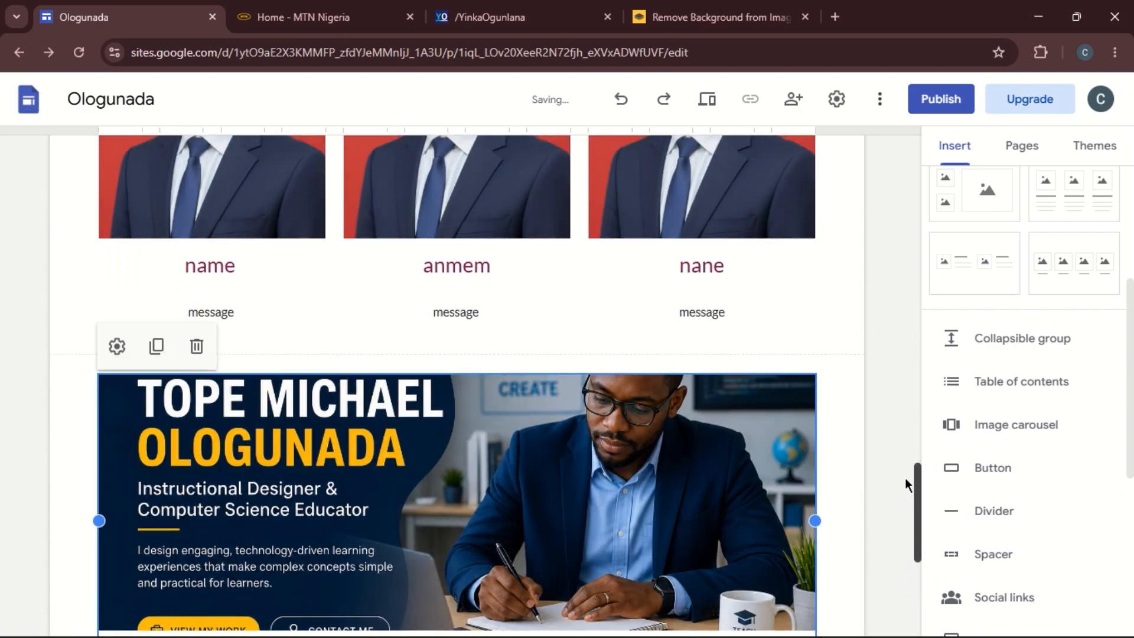
pyautogui.click(225, 347)
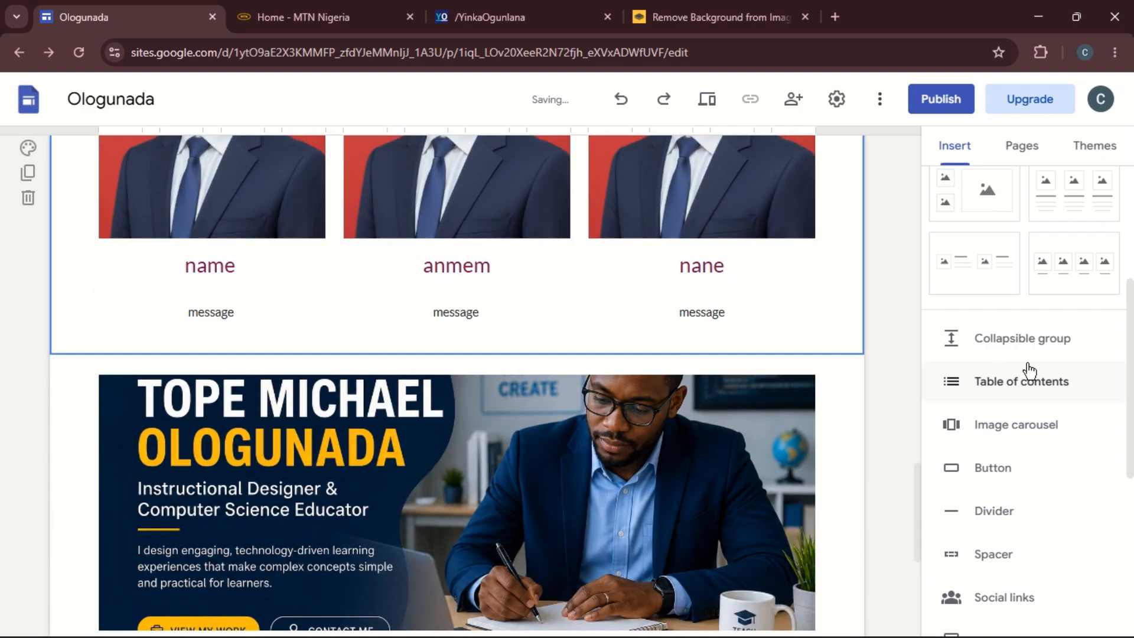
pyautogui.click(998, 511)
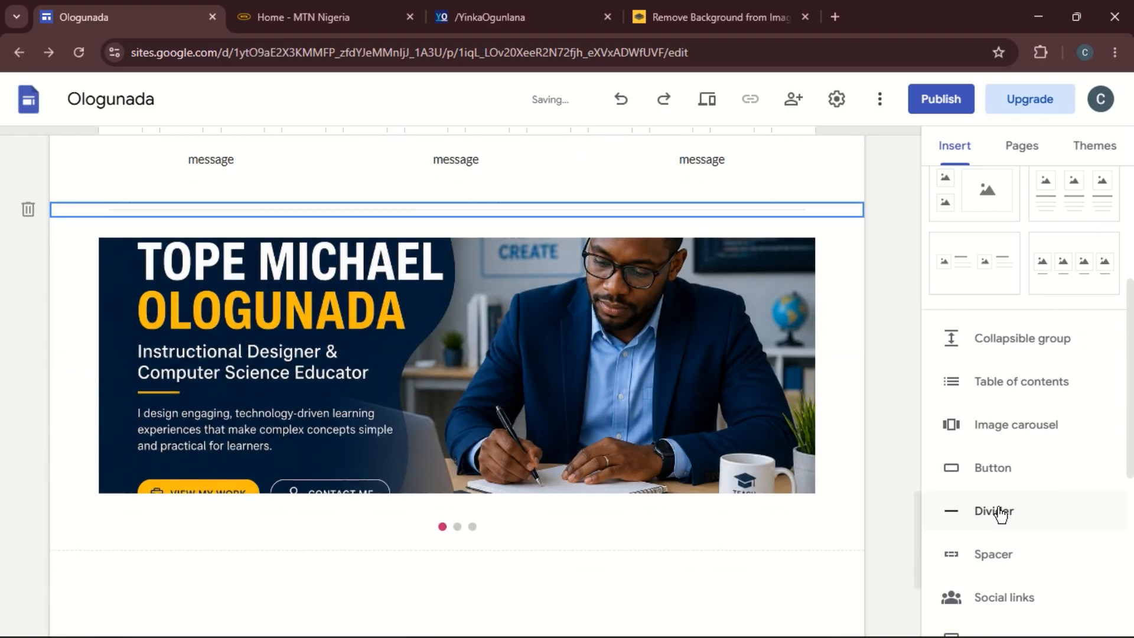
# Reduce the image carousel's width and height and centre it below the divider with equal side margins.
pyautogui.click(589, 402)
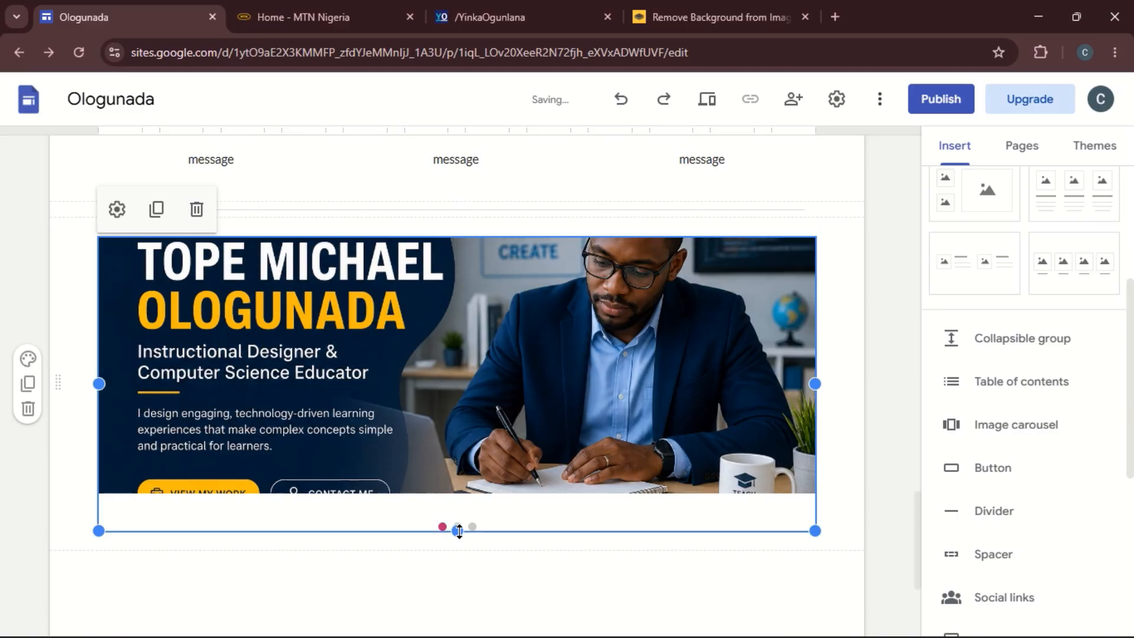
pyautogui.moveTo(98, 529); pyautogui.dragTo(160, 427)
pyautogui.moveTo(295, 330)
pyautogui.mouseDown()
pyautogui.moveTo(304, 366)
pyautogui.moveTo(288, 325)
pyautogui.mouseUp()
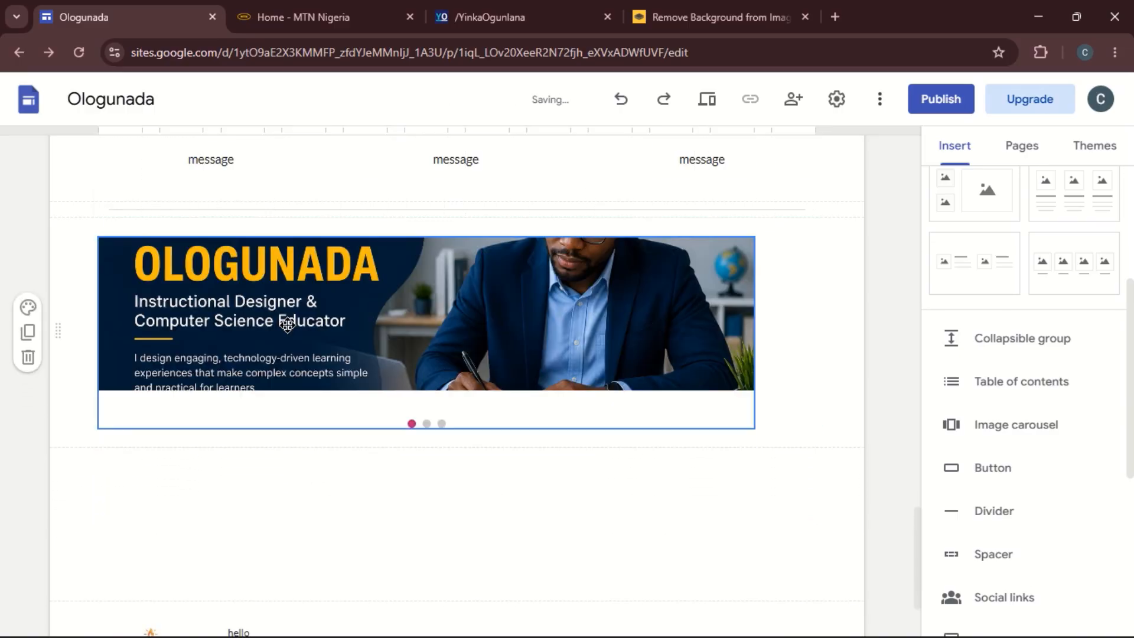
pyautogui.click(514, 331)
pyautogui.moveTo(514, 331); pyautogui.dragTo(490, 319)
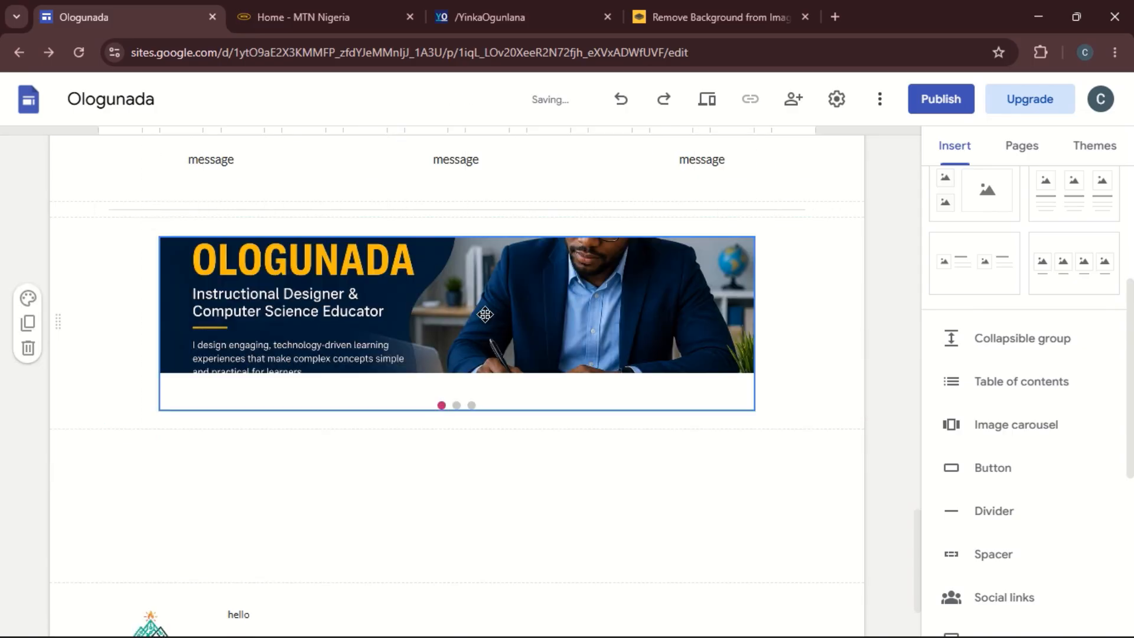
# Preview the Home page in tablet, phone and large-screen layouts, and examine the divider and carousel area above the footer.
pyautogui.click(712, 101)
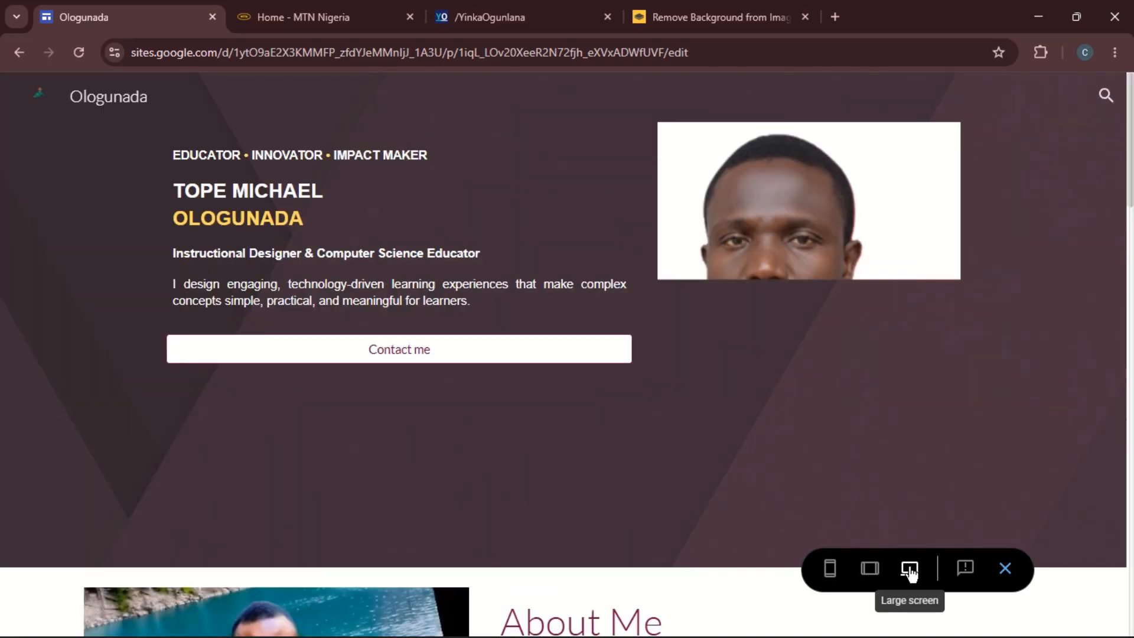
pyautogui.click(868, 568)
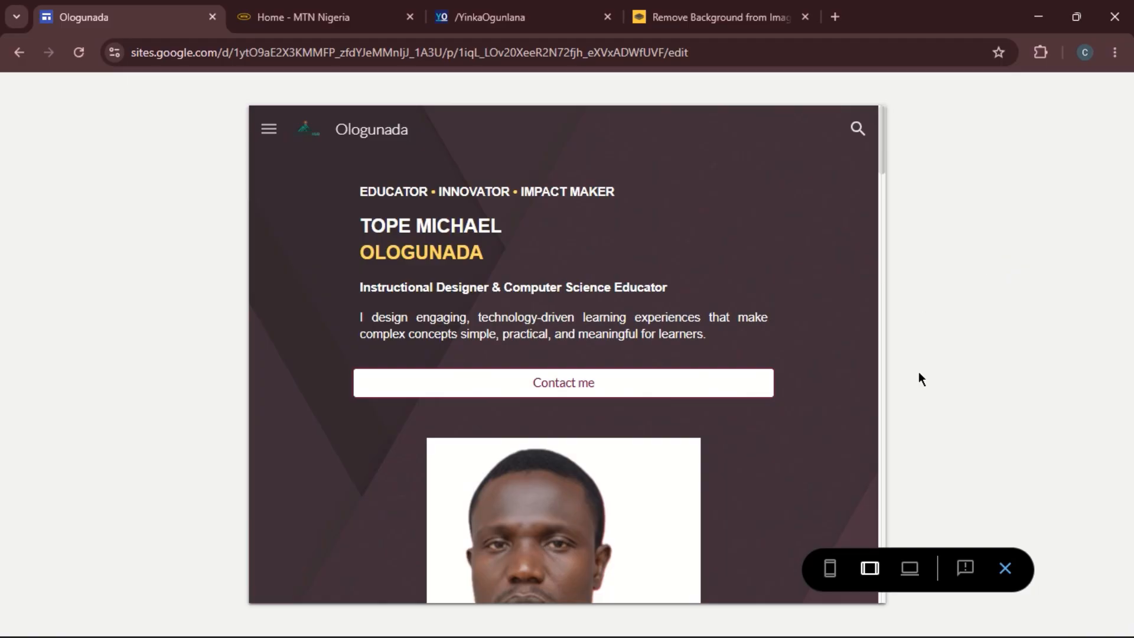
pyautogui.click(830, 568)
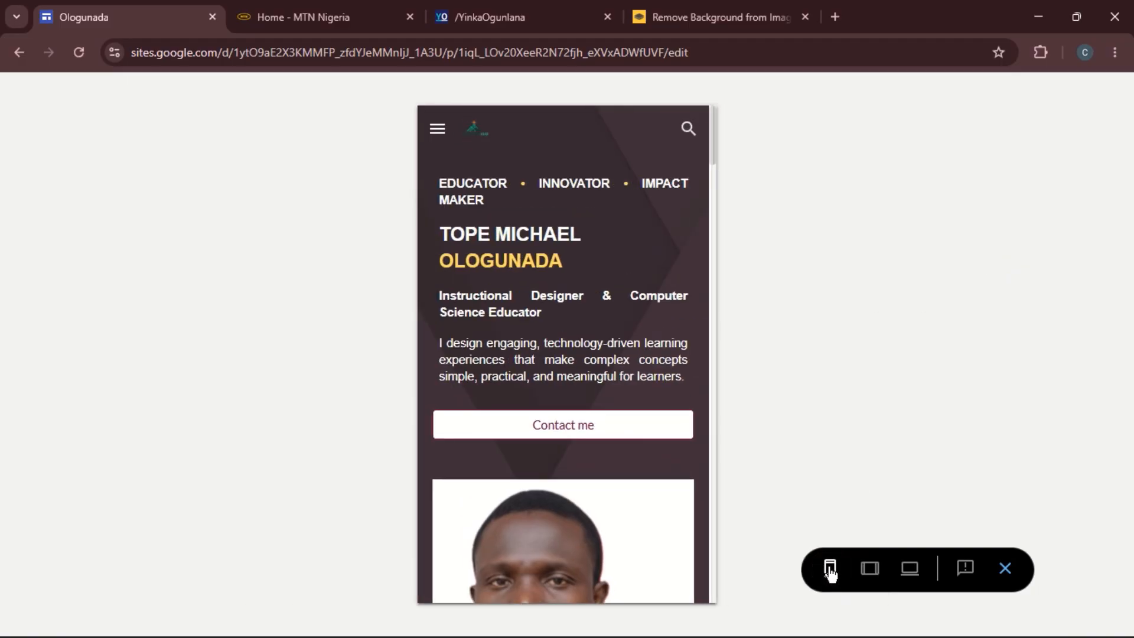
pyautogui.click(869, 569)
pyautogui.click(907, 570)
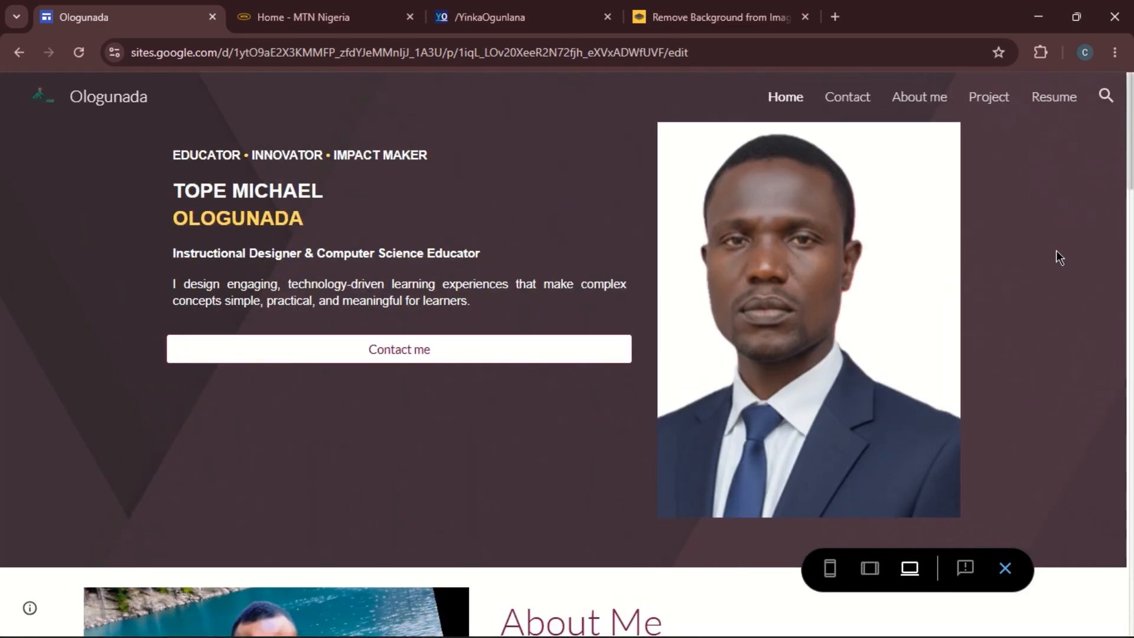
pyautogui.scroll(-15, 1056, 249)
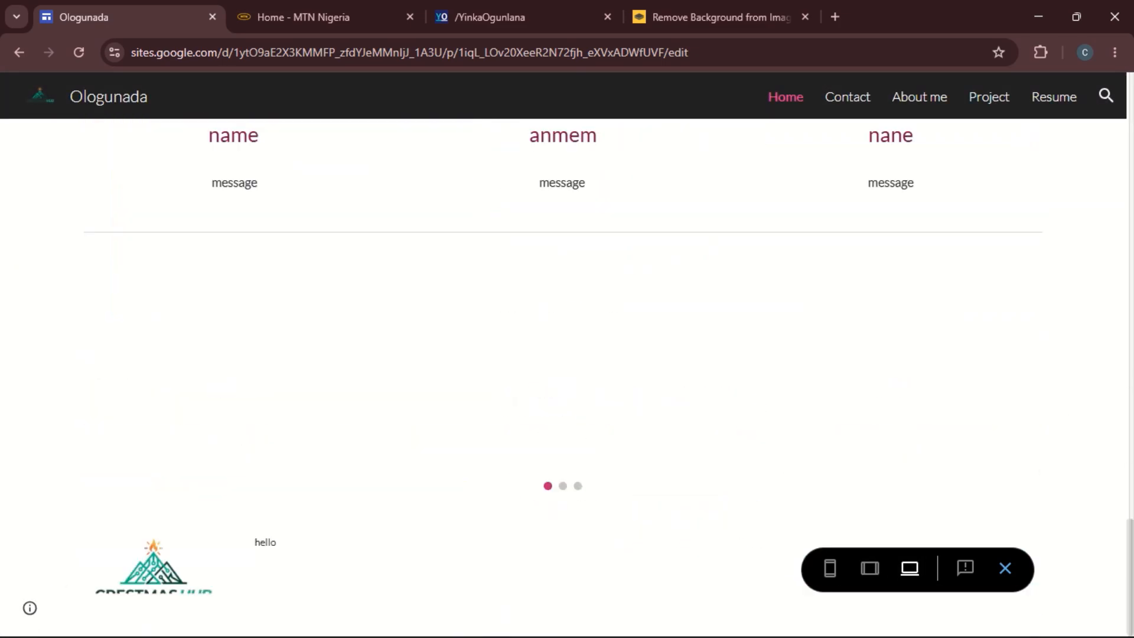
# Cycle through the image carousel's slides in the large-screen preview to check its navigation, and return to the editor.
pyautogui.scroll(5, 567, 378)
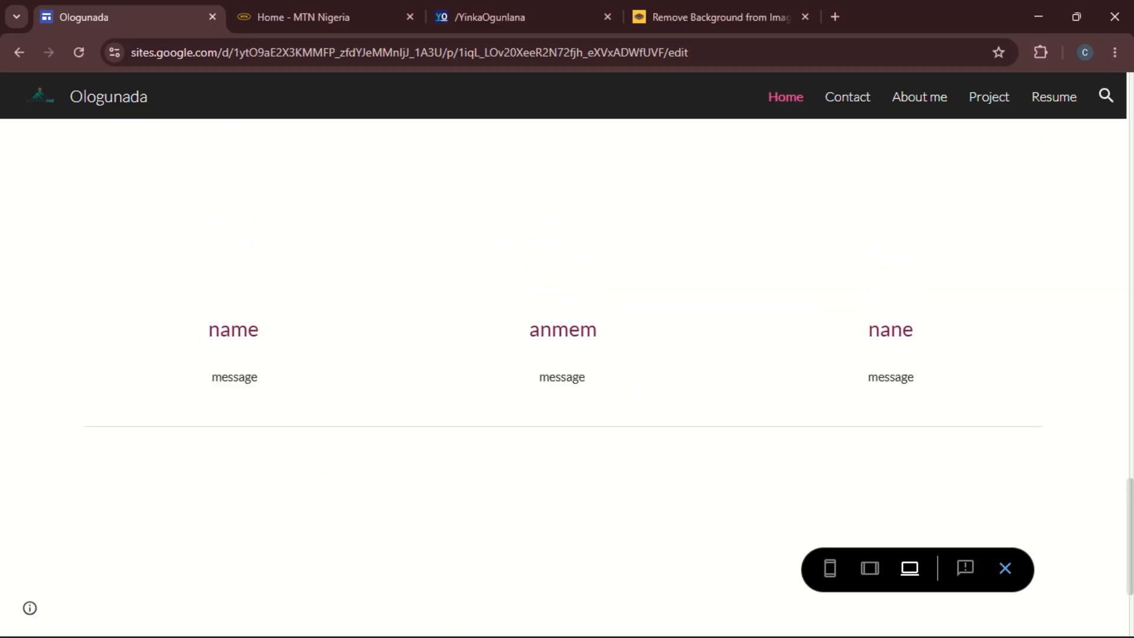
pyautogui.scroll(1, 567, 378)
pyautogui.scroll(-5, 567, 378)
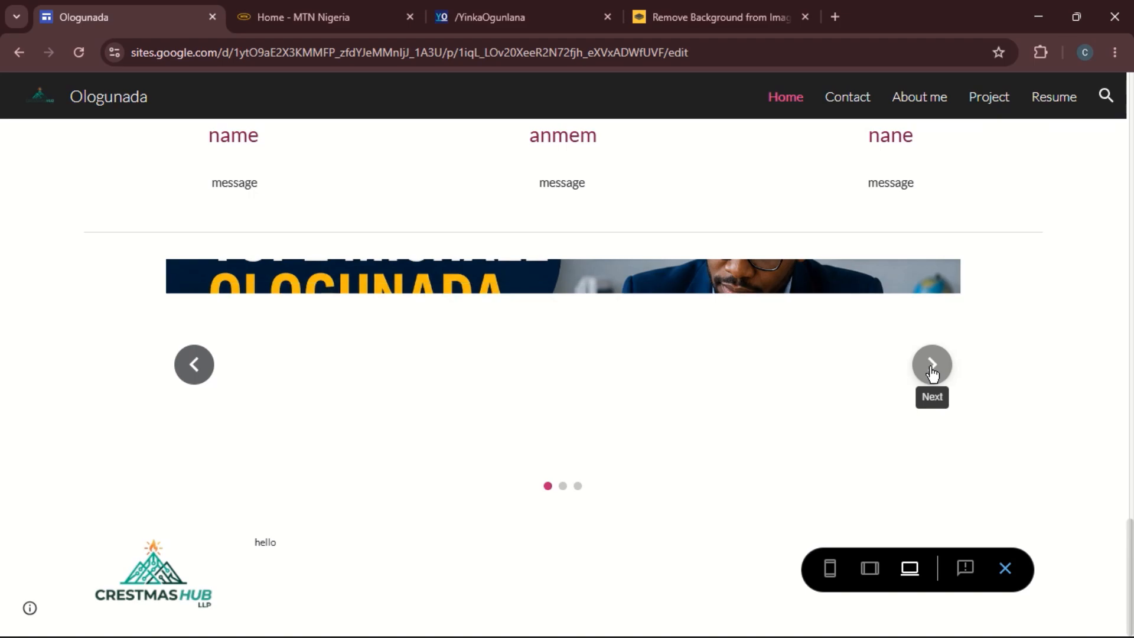
pyautogui.click(932, 365)
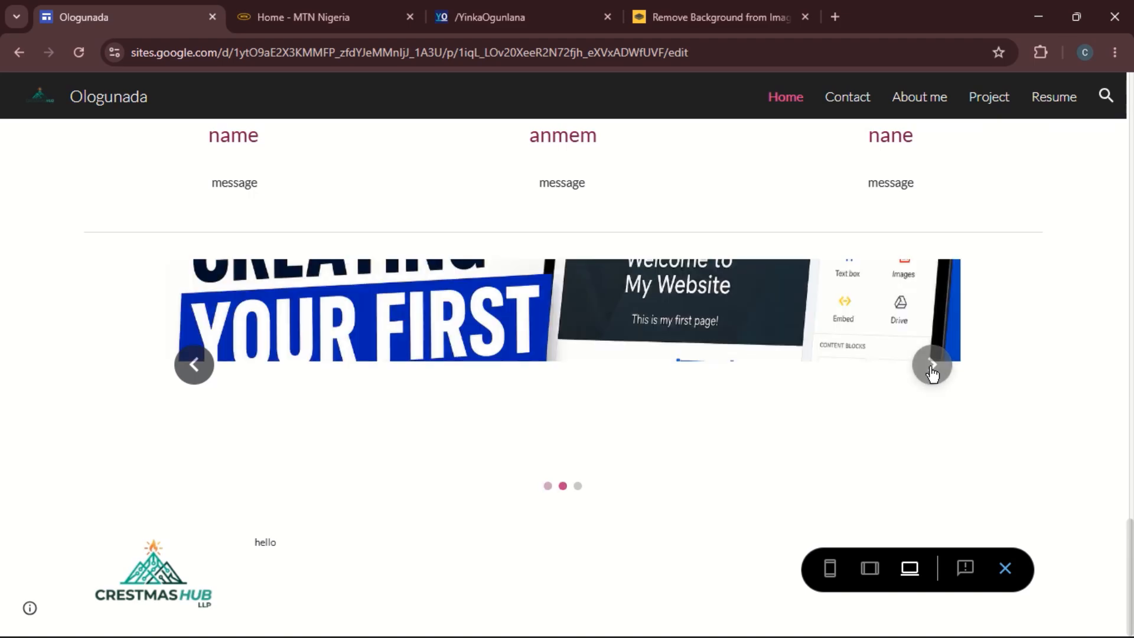
pyautogui.click(932, 365)
pyautogui.click(932, 364)
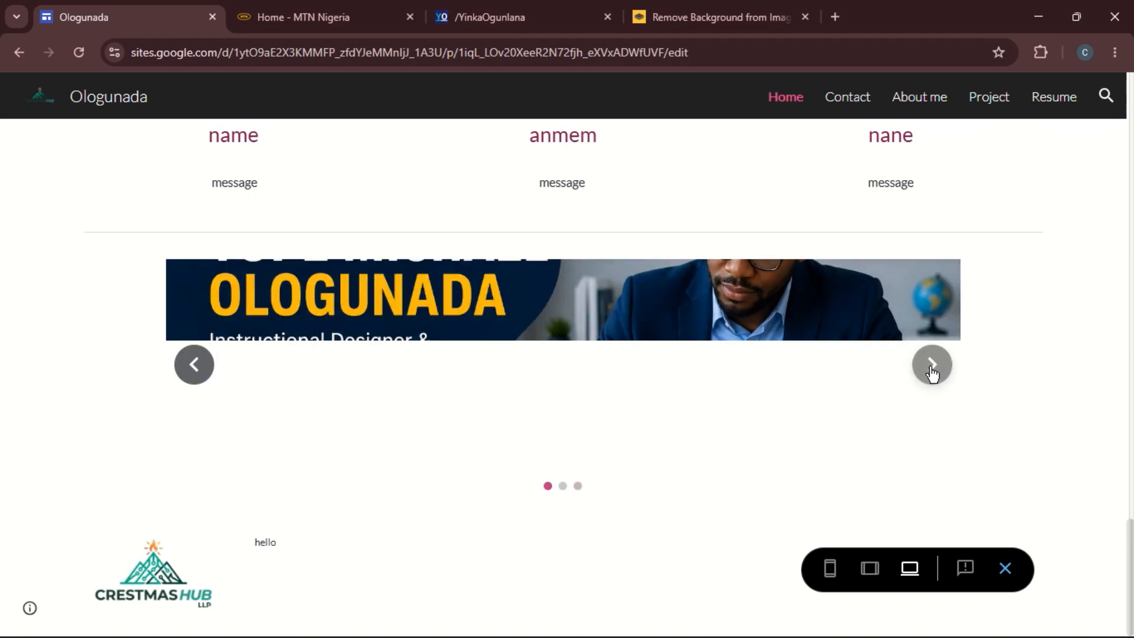
pyautogui.click(932, 365)
pyautogui.click(932, 364)
pyautogui.click(932, 365)
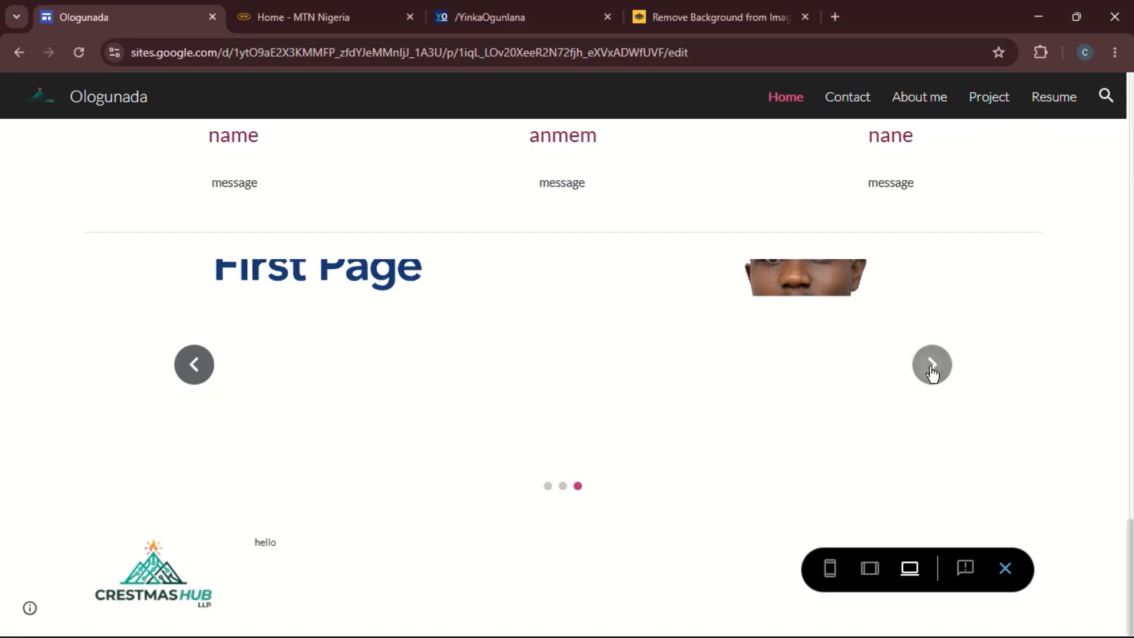
pyautogui.click(932, 365)
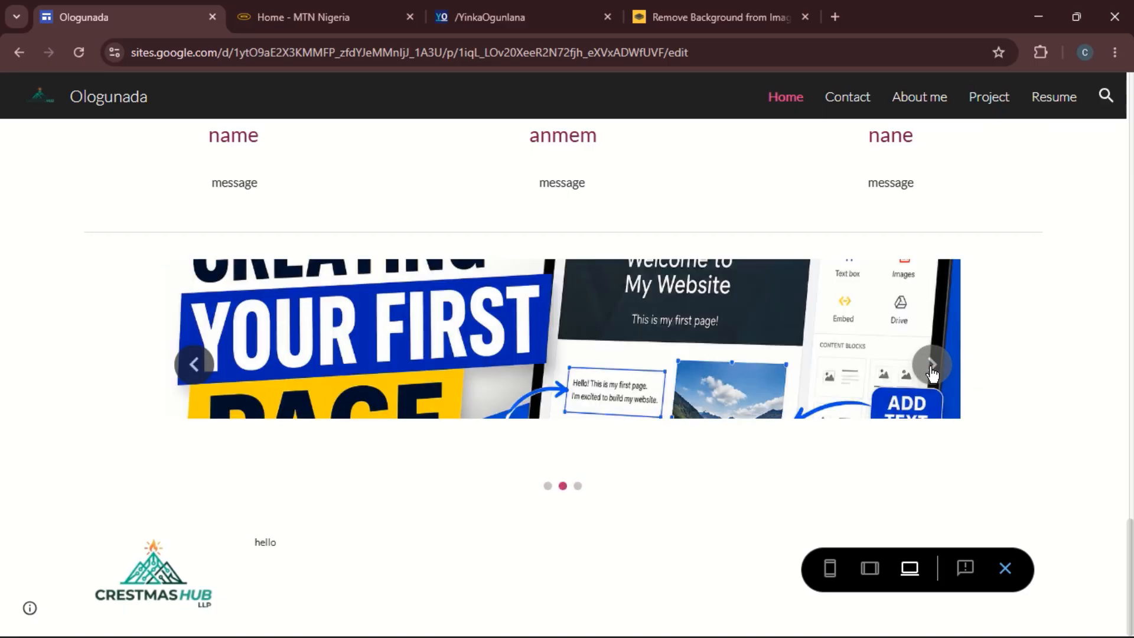
pyautogui.click(932, 365)
pyautogui.click(932, 365)
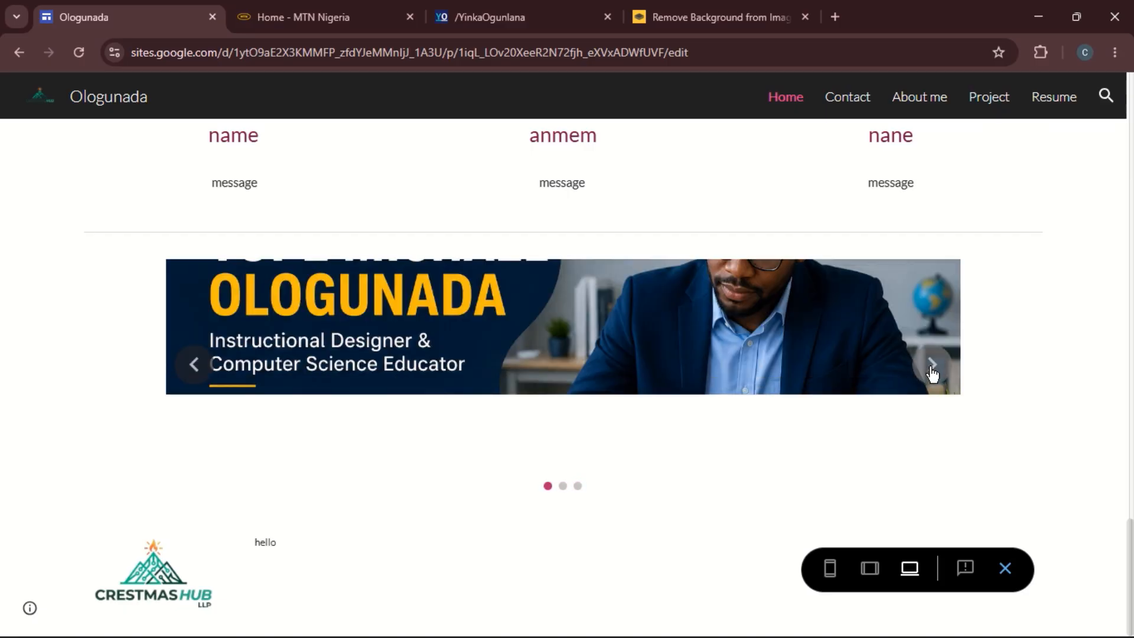
pyautogui.click(932, 364)
pyautogui.click(932, 364)
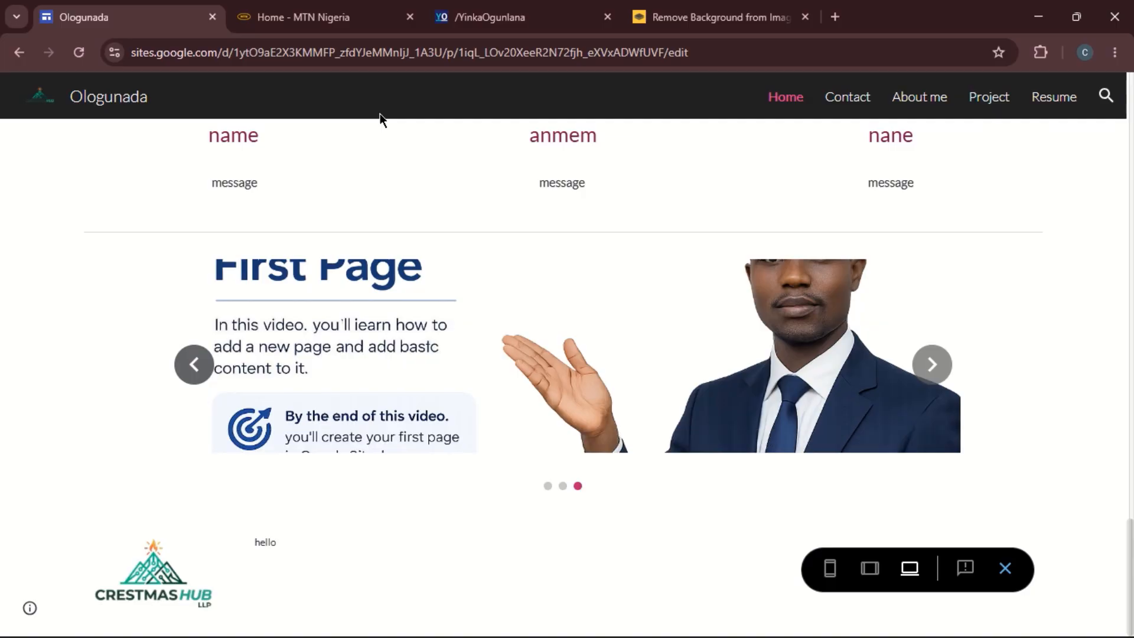
pyautogui.scroll(1, 380, 114)
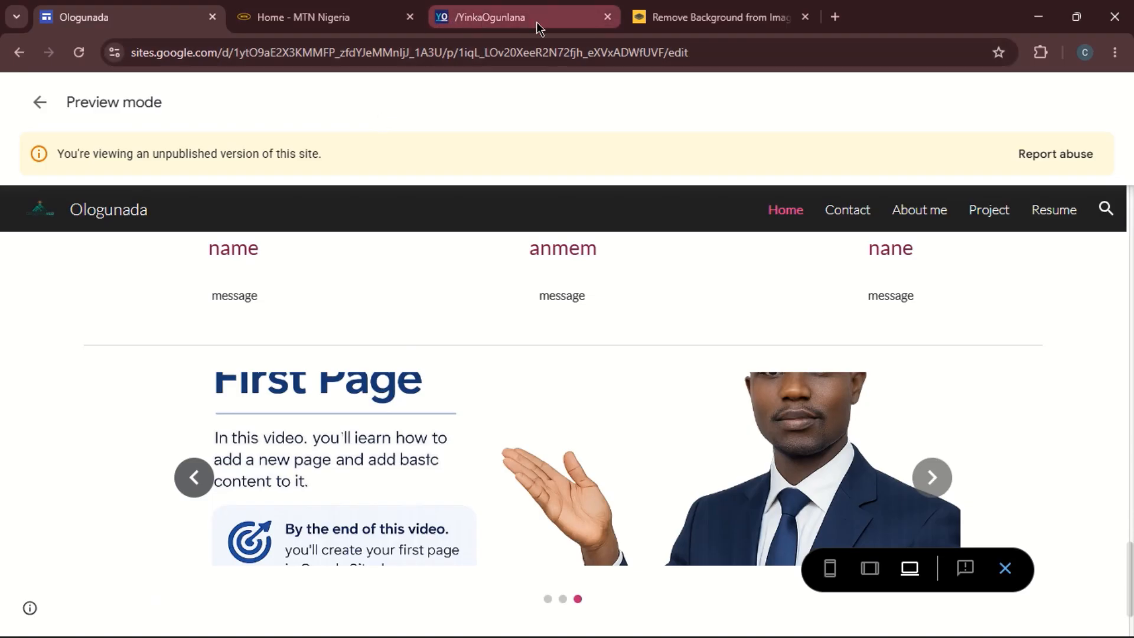
pyautogui.click(1005, 568)
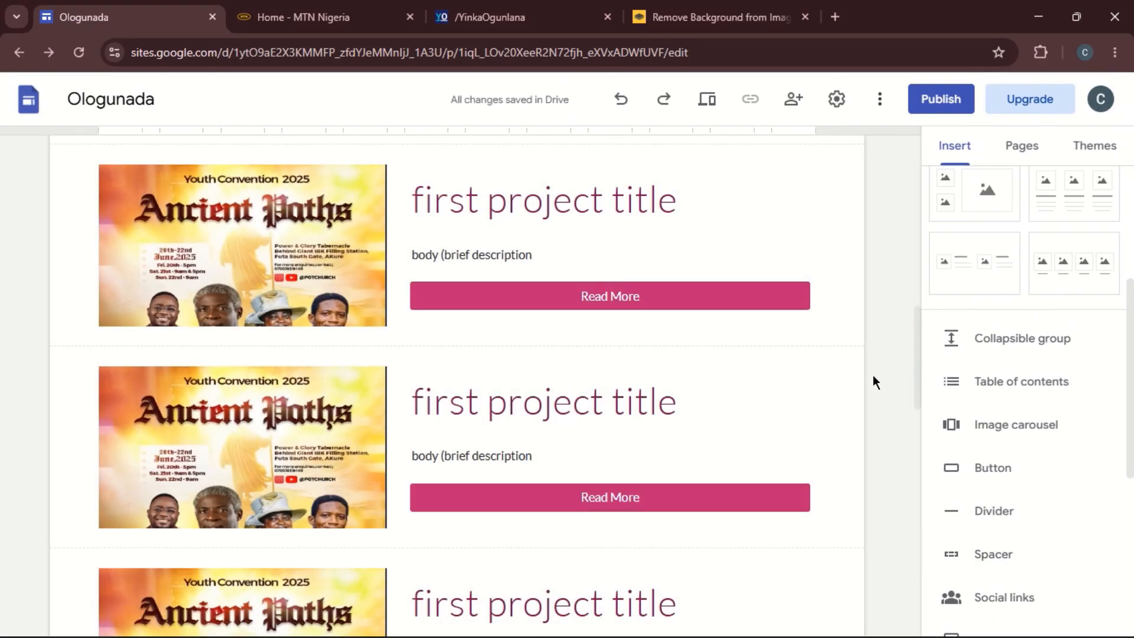
# Review the Home page in the editor from the header through About Me, projects, testimonials and carousel down to the footer.
pyautogui.scroll(7, 842, 392)
pyautogui.scroll(5, 842, 392)
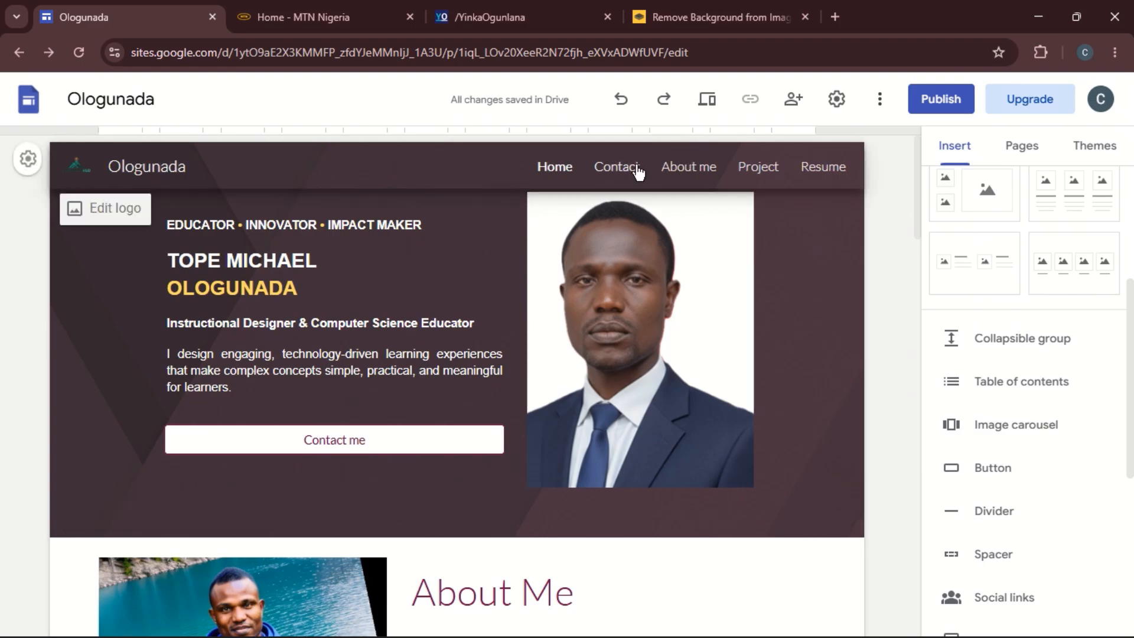
pyautogui.scroll(-2, 707, 183)
pyautogui.scroll(-4, 392, 431)
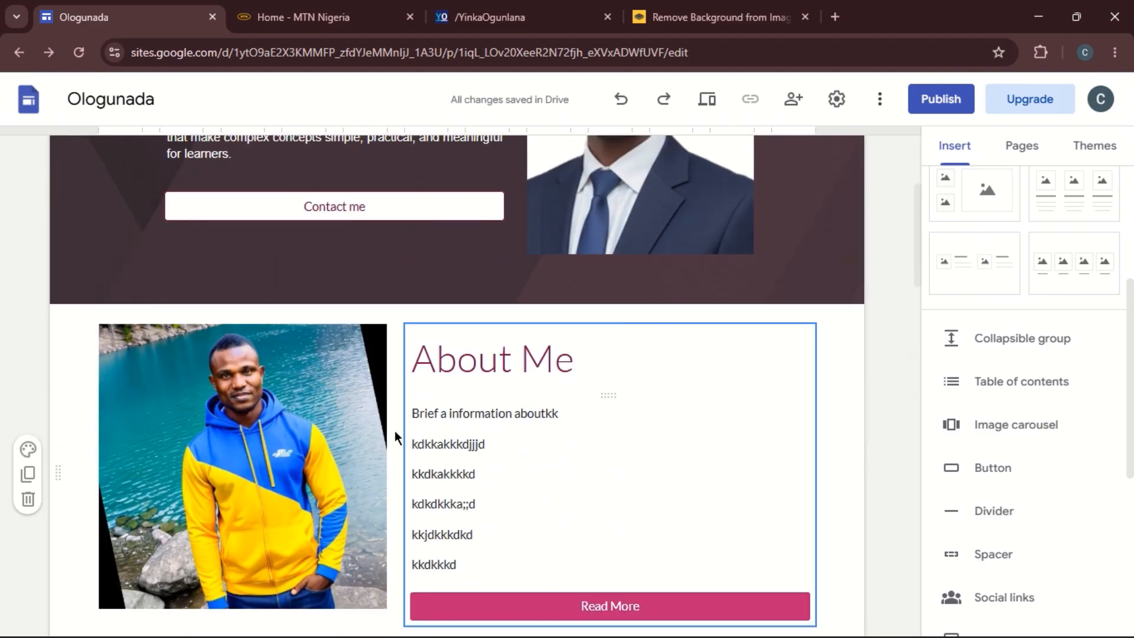
pyautogui.scroll(-9, 392, 431)
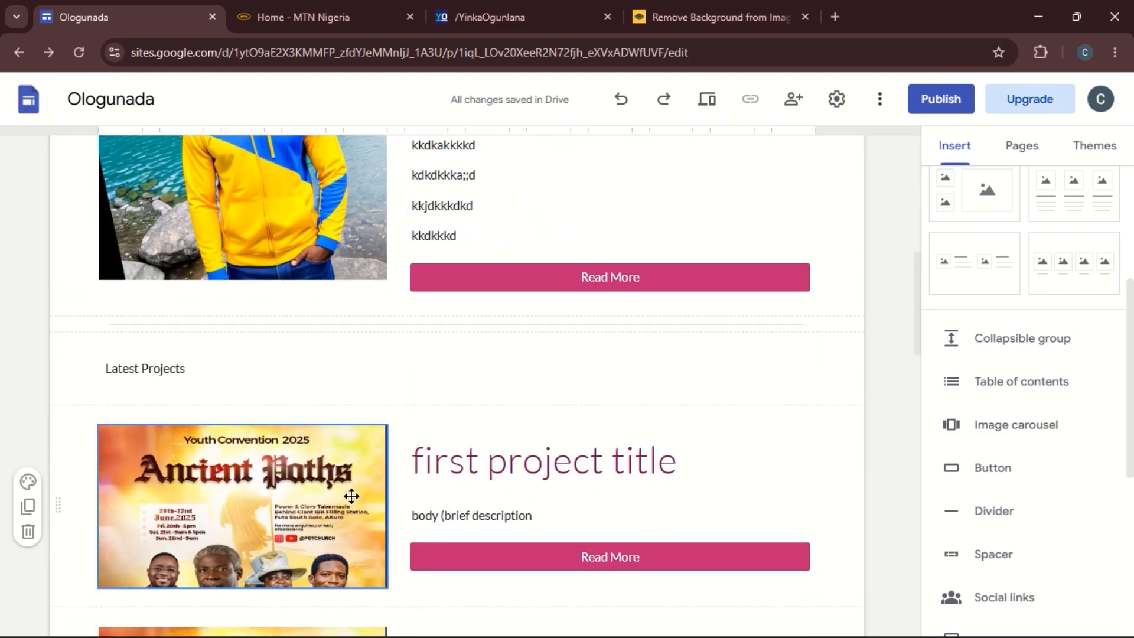
pyautogui.scroll(-12, 577, 489)
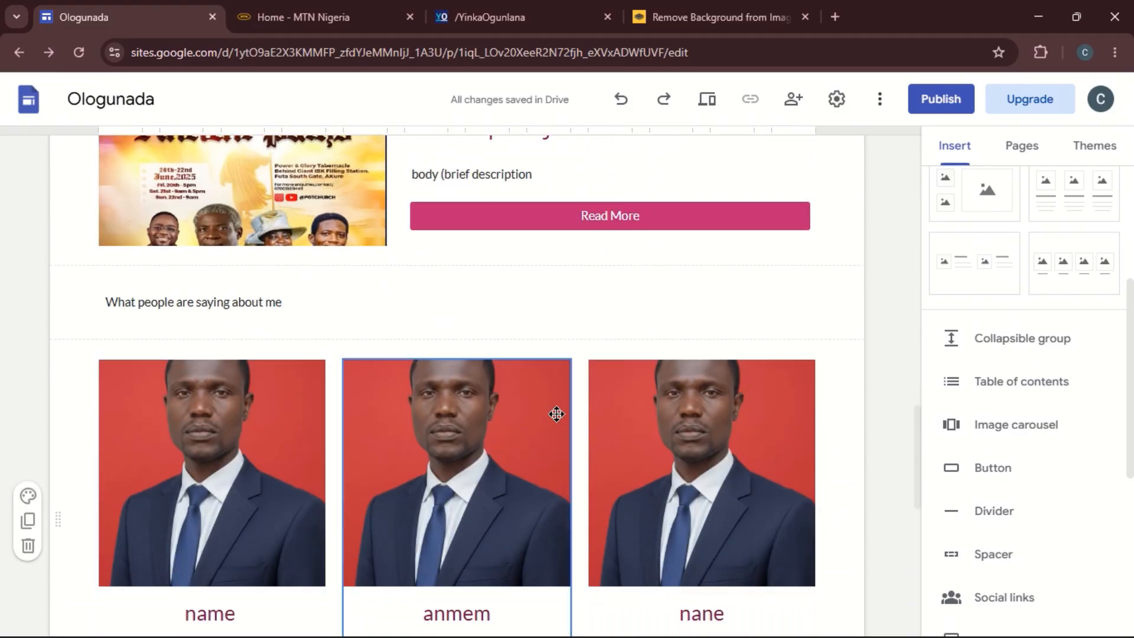
pyautogui.scroll(-4, 554, 413)
pyautogui.scroll(-4, 477, 344)
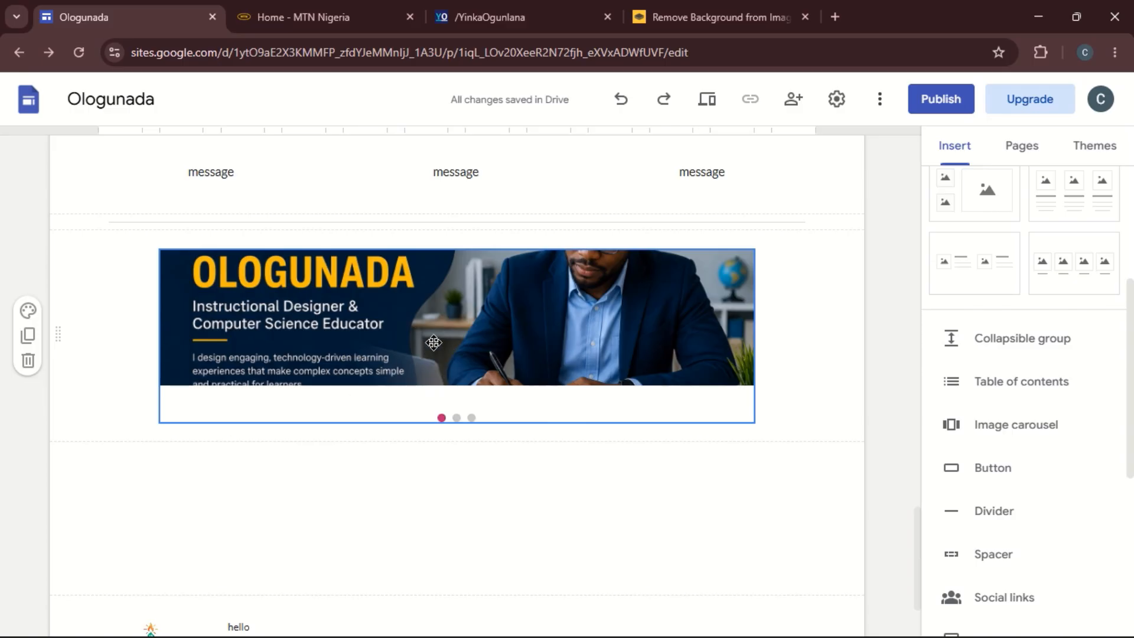
pyautogui.scroll(-3, 426, 356)
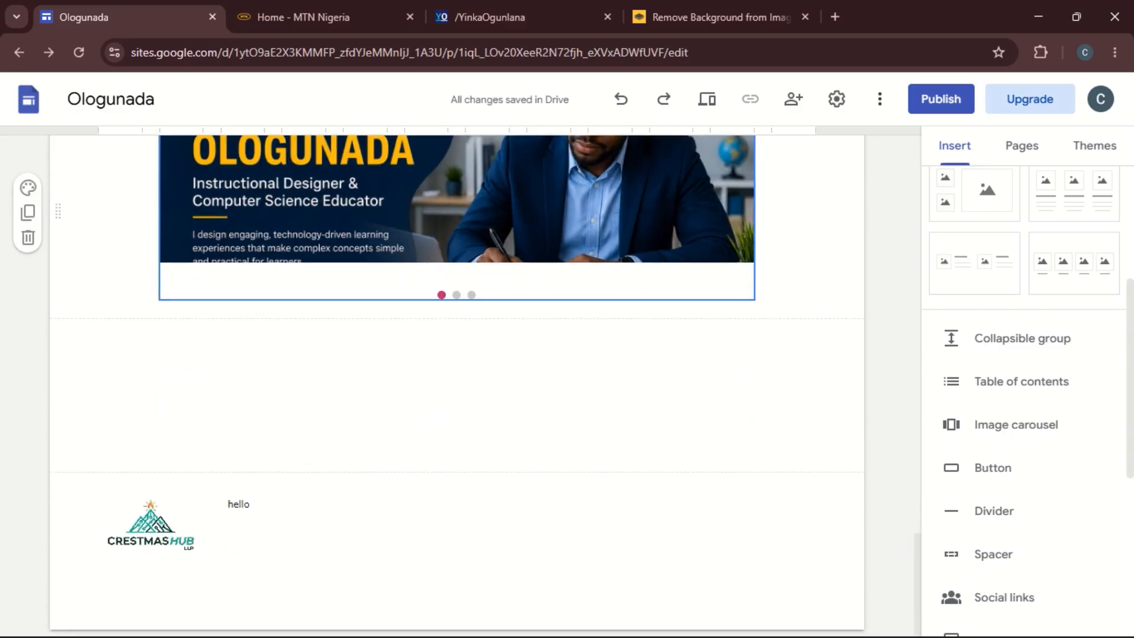
pyautogui.scroll(14, 426, 356)
pyautogui.scroll(1, 426, 355)
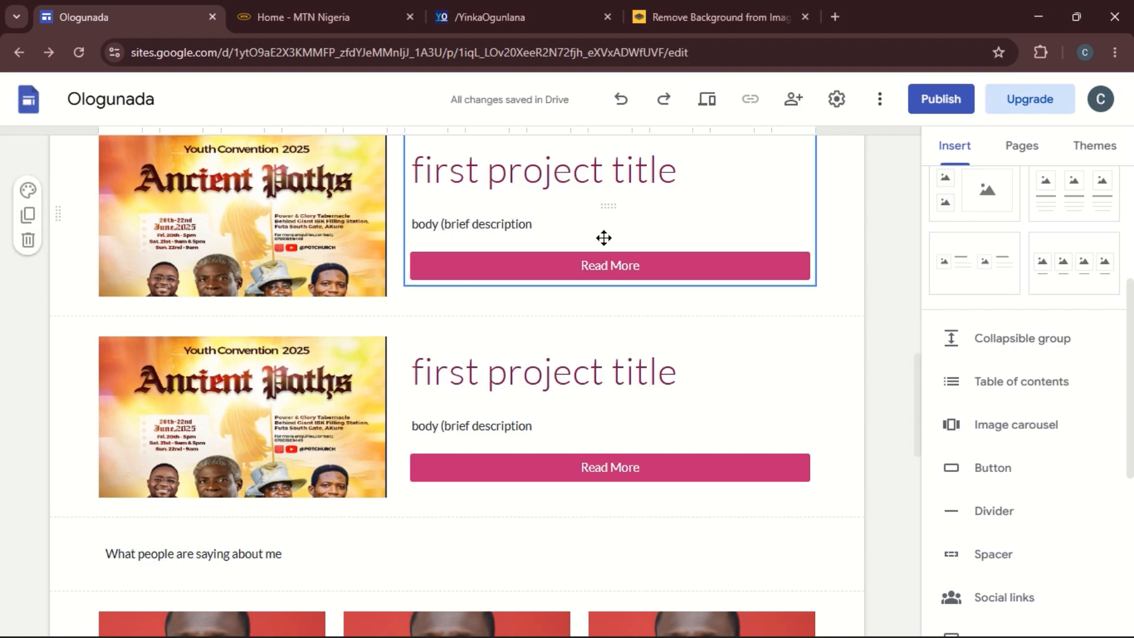
pyautogui.moveTo(626, 7)
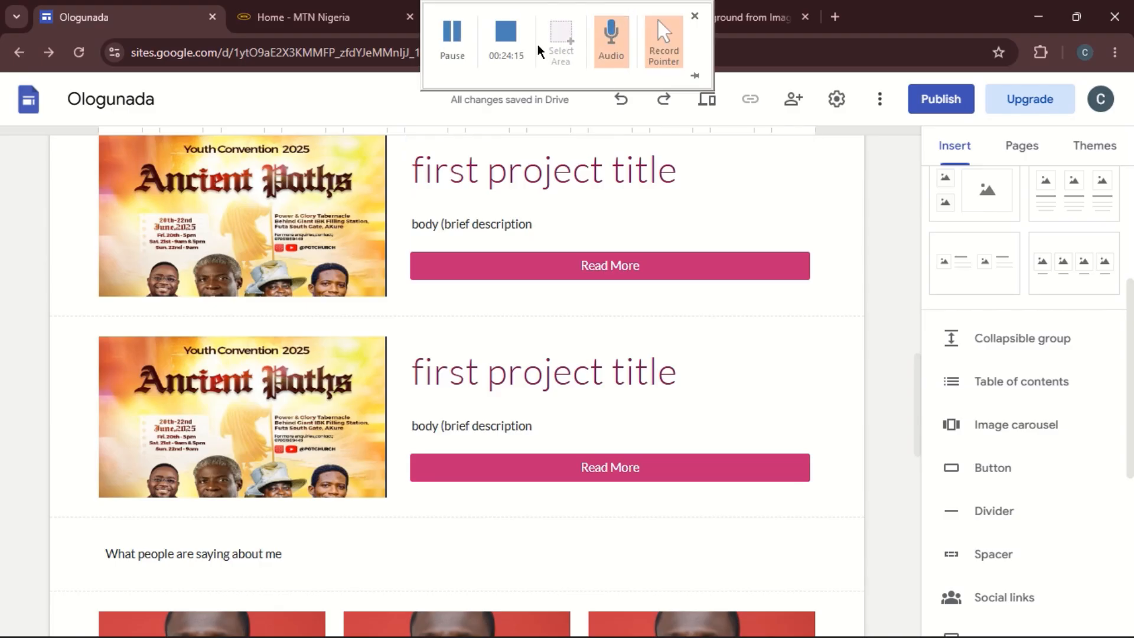
pyautogui.click(519, 44)
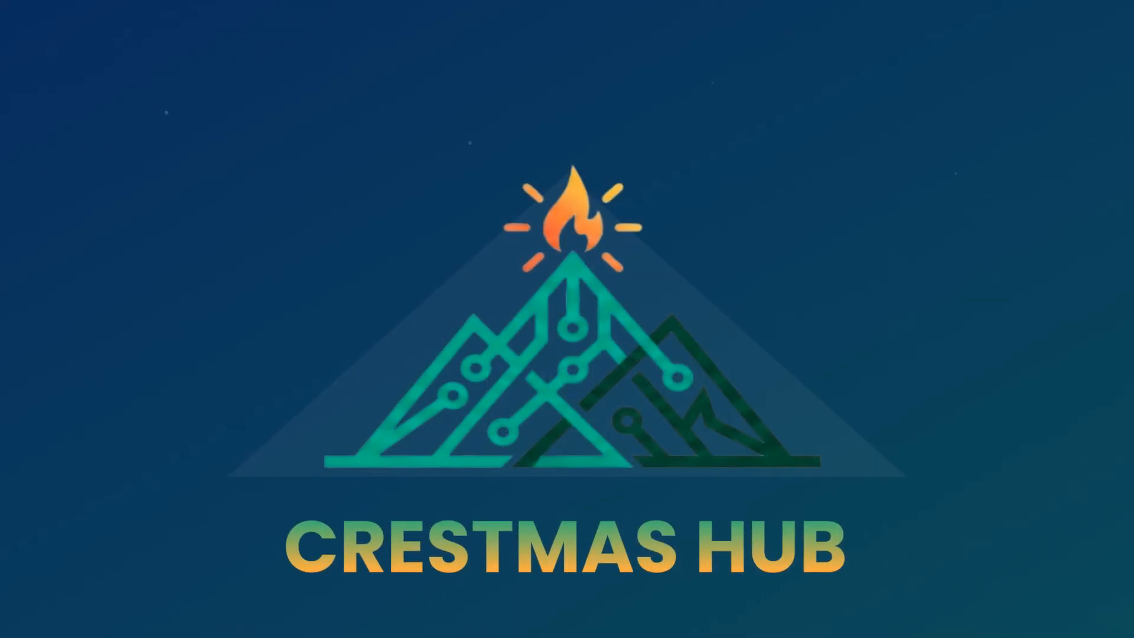